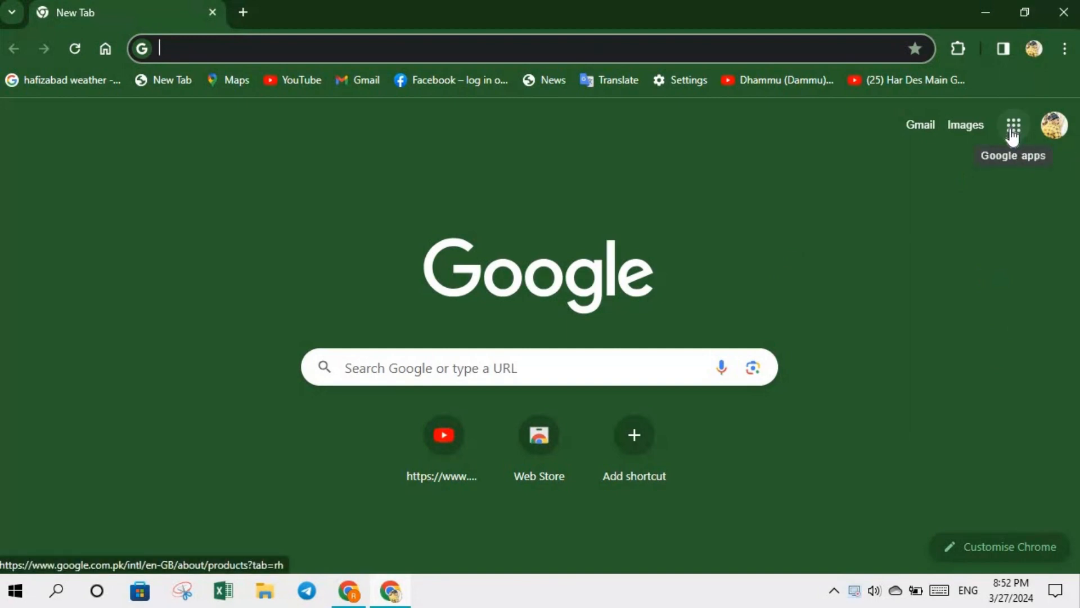
# - Raise the screen brightness, then open Google Drive from the Google apps grid
pyautogui.press('XF86MonBrightnessUp')
pyautogui.press('XF86MonBrightnessUp')
pyautogui.press('XF86MonBrightnessUp')
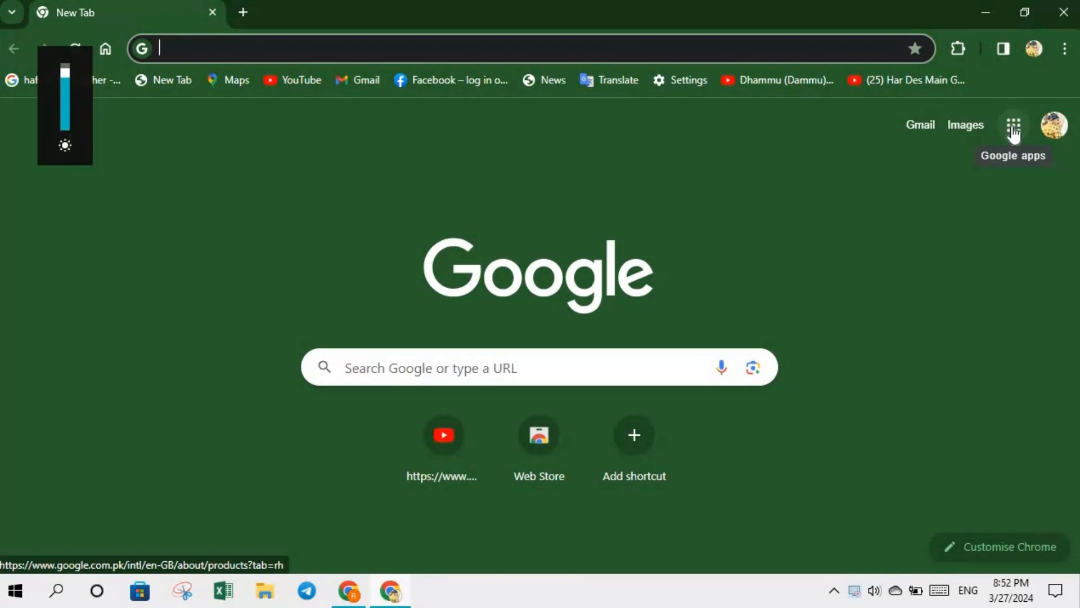
pyautogui.press('XF86MonBrightnessUp')
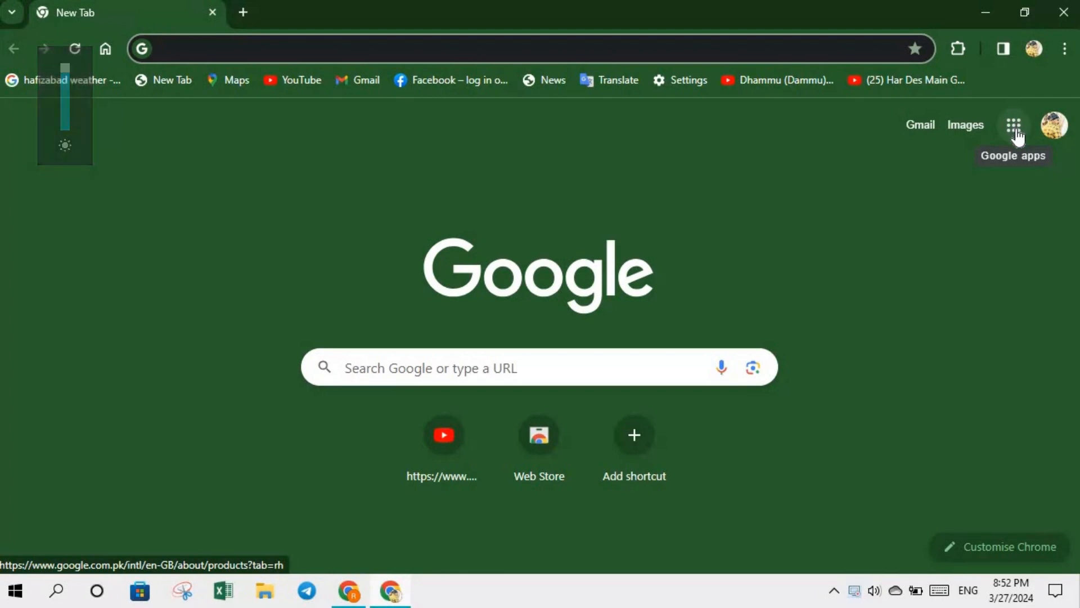
pyautogui.click(1015, 127)
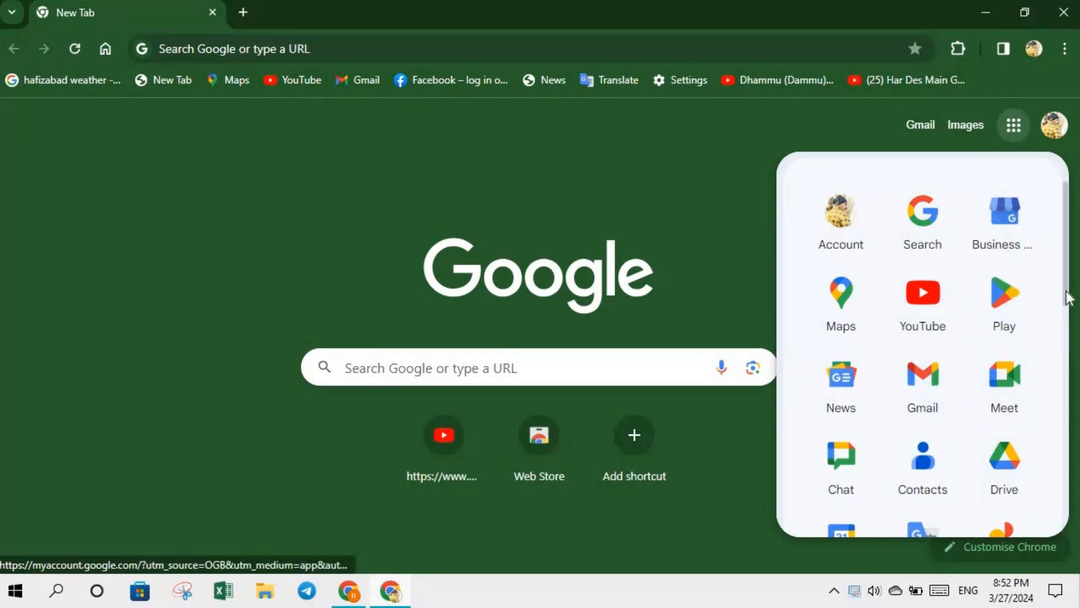
pyautogui.scroll(-1, 1070, 299)
pyautogui.moveTo(1068, 299); pyautogui.dragTo(1067, 304)
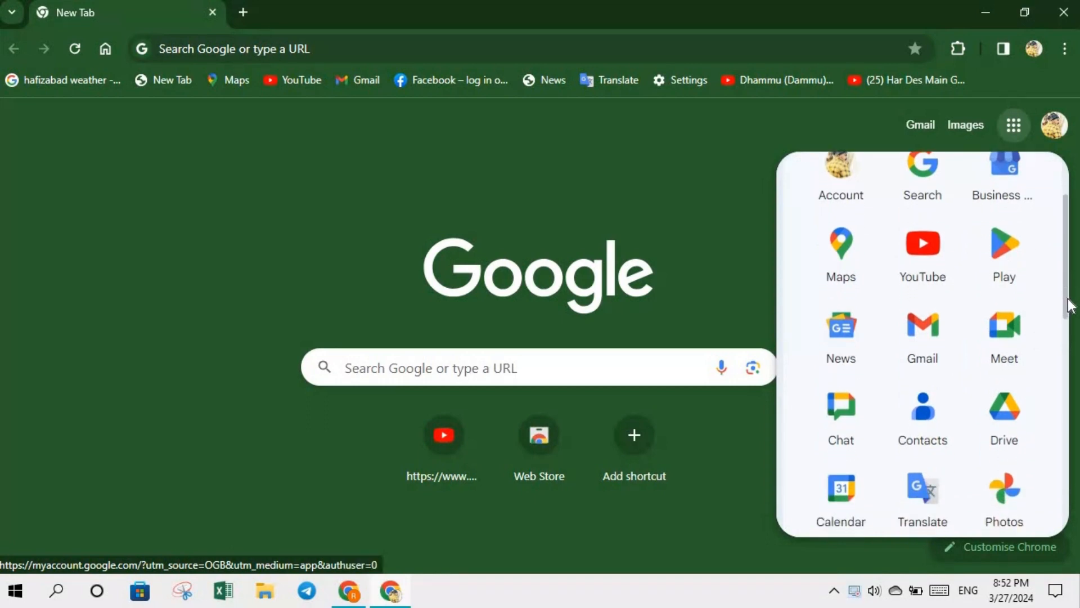
pyautogui.click(1005, 423)
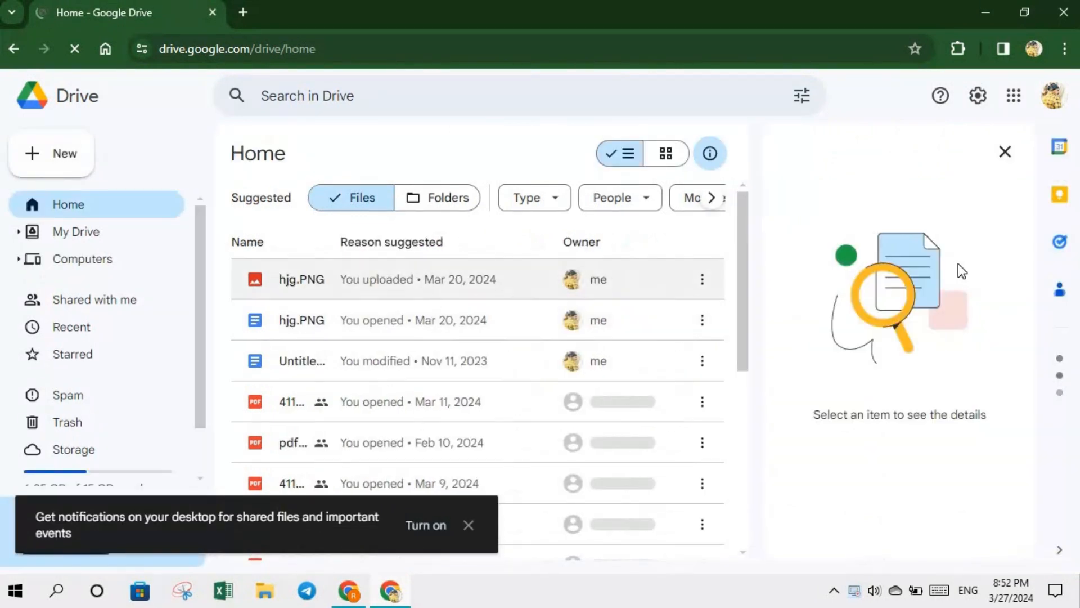
# - Dismiss the 'Get notifications on your desktop' toast on Drive's Home page
pyautogui.scroll(-5, 747, 315)
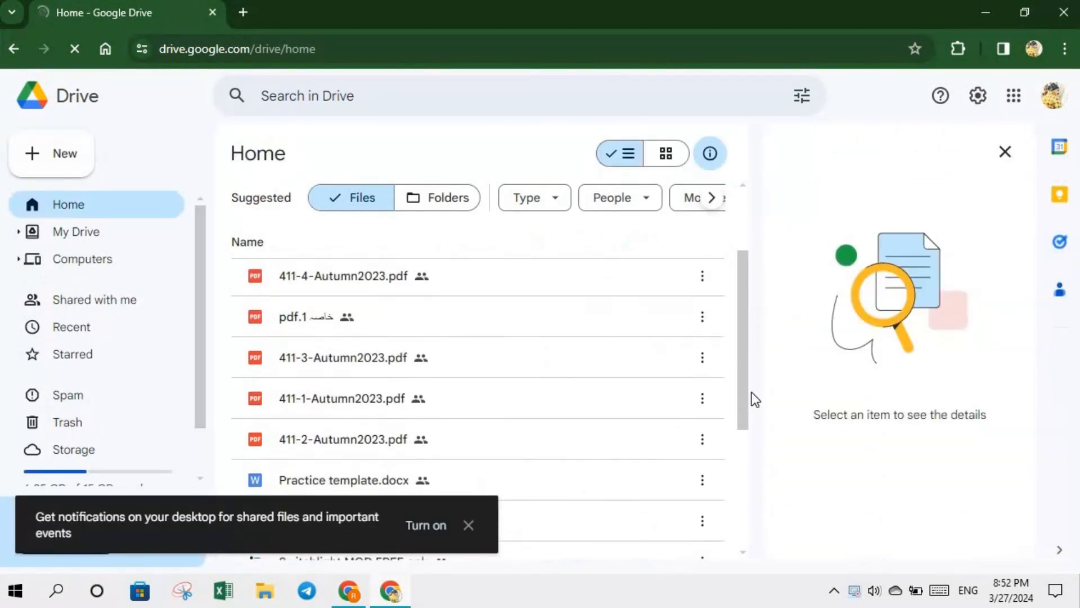
pyautogui.scroll(5, 735, 321)
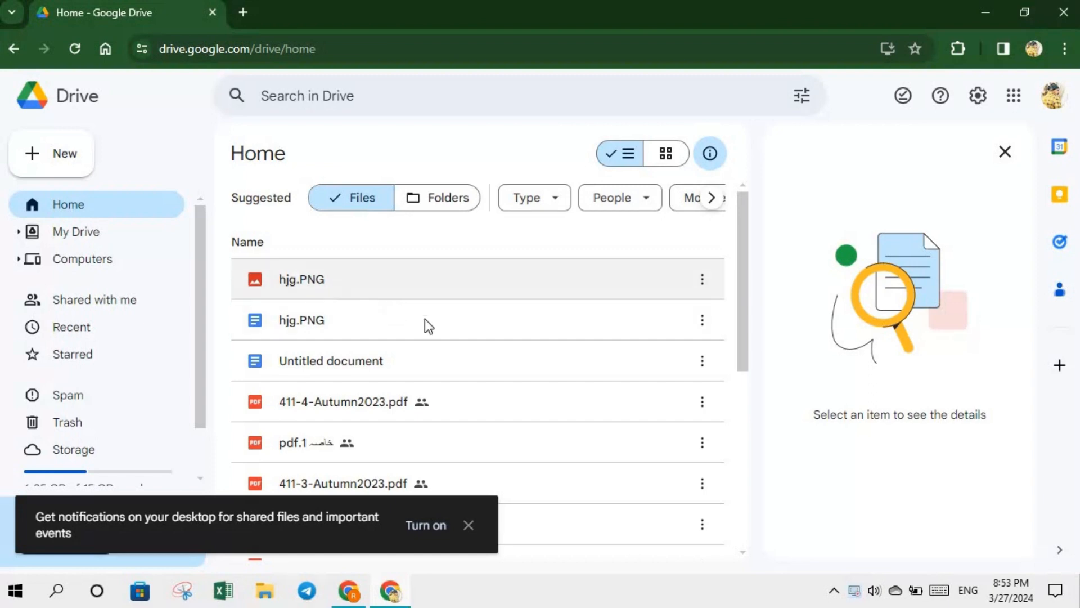
pyautogui.click(469, 524)
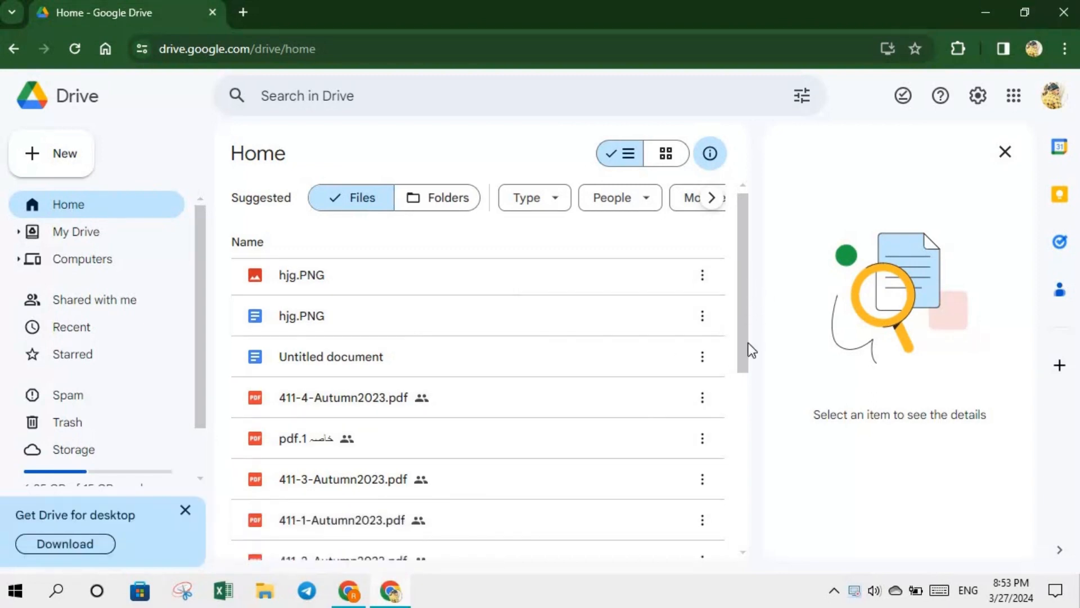
pyautogui.scroll(-6, 737, 434)
pyautogui.scroll(2, 744, 452)
pyautogui.scroll(-2, 744, 457)
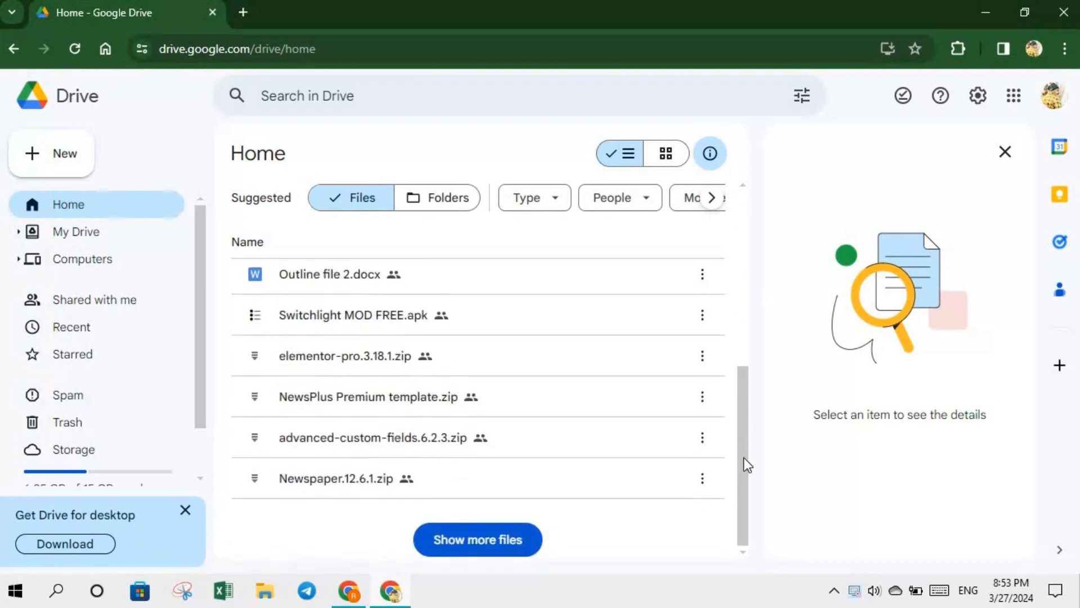
pyautogui.scroll(3, 755, 437)
pyautogui.scroll(-3, 755, 436)
pyautogui.scroll(6, 735, 260)
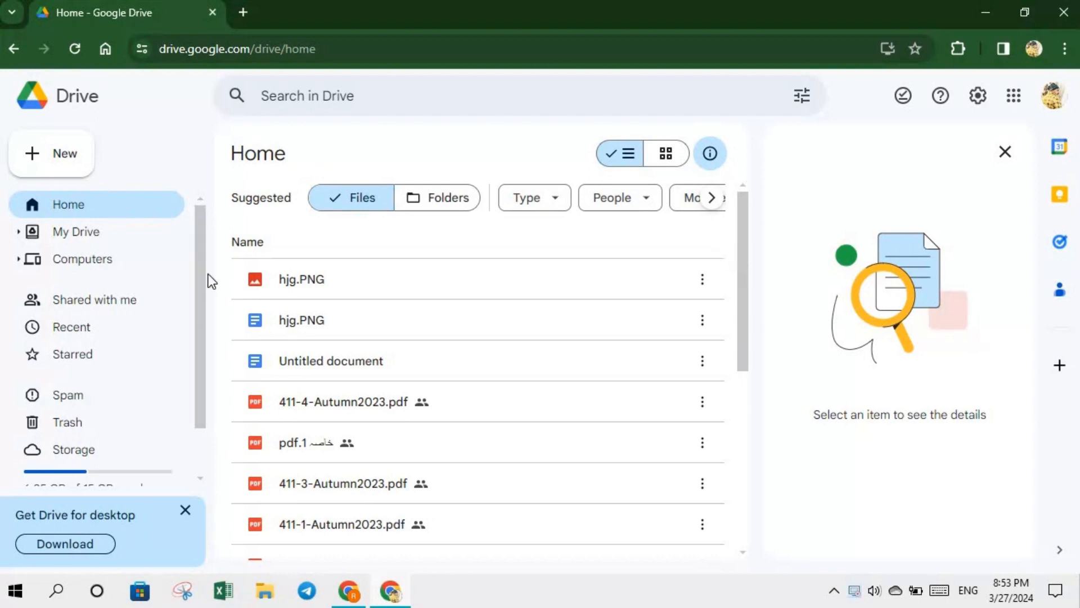
pyautogui.scroll(-1, 202, 269)
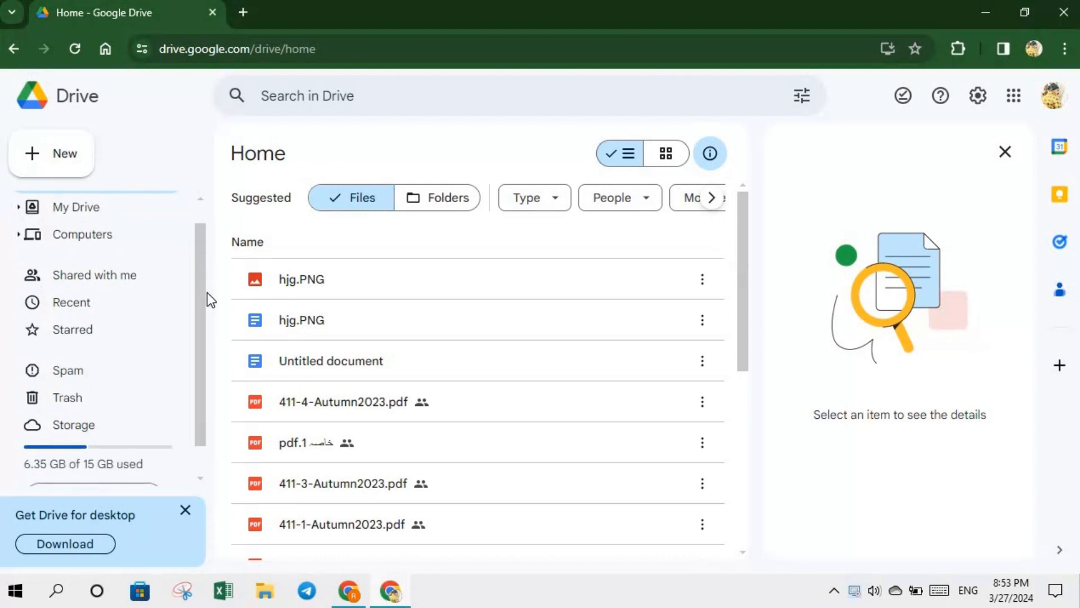
# - Close the 'Get Drive for desktop' banner and the details pane, then bring up the + New menu
pyautogui.click(186, 512)
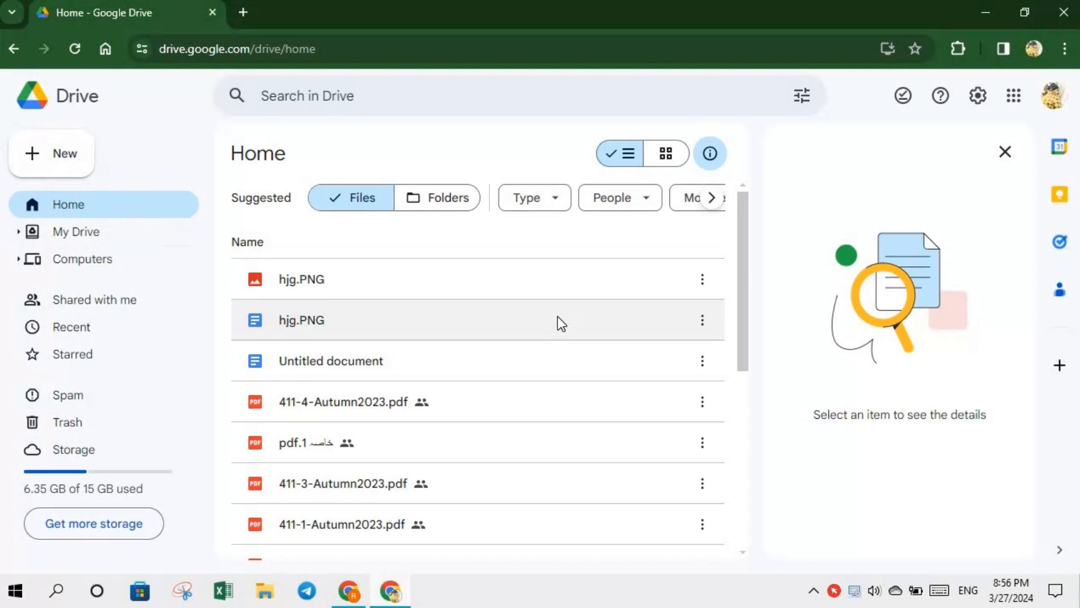
pyautogui.click(1004, 152)
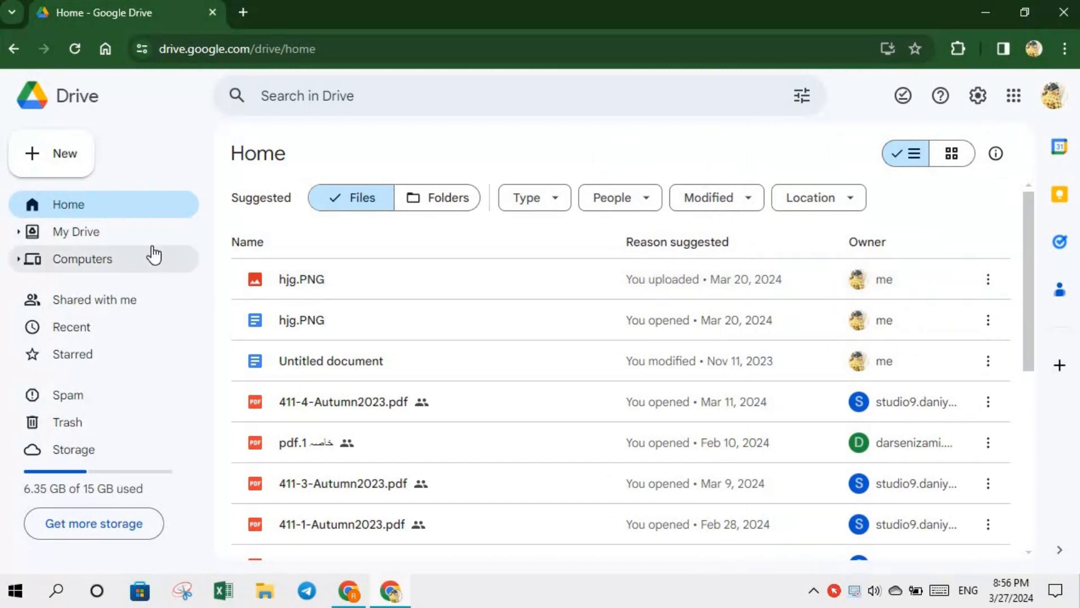
pyautogui.click(39, 160)
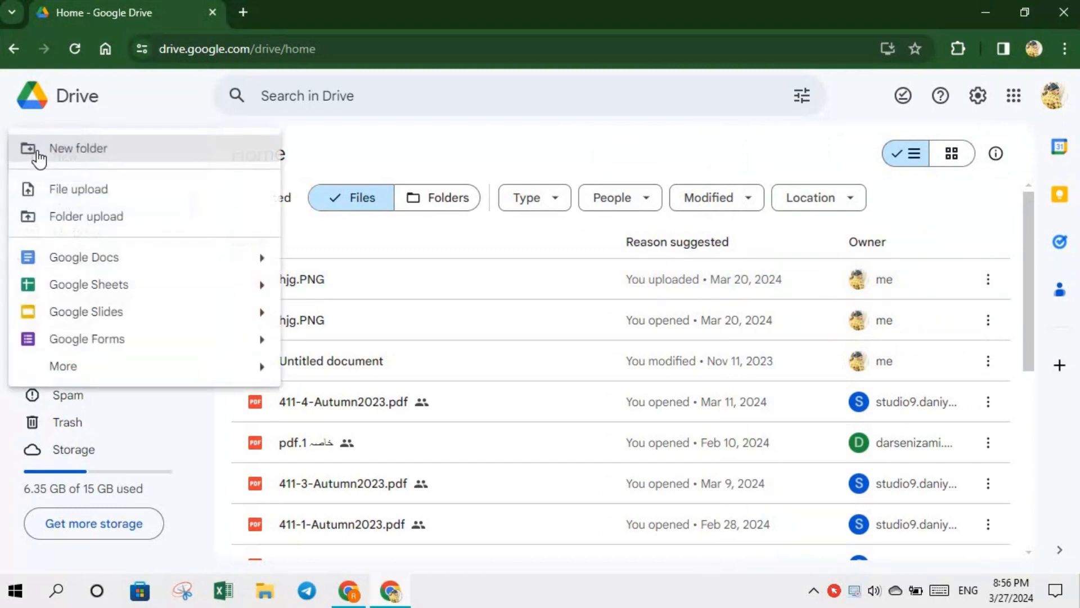
# - Make a new folder titled 'Computer file' in place of 'Untitled folder'
pyautogui.click(79, 160)
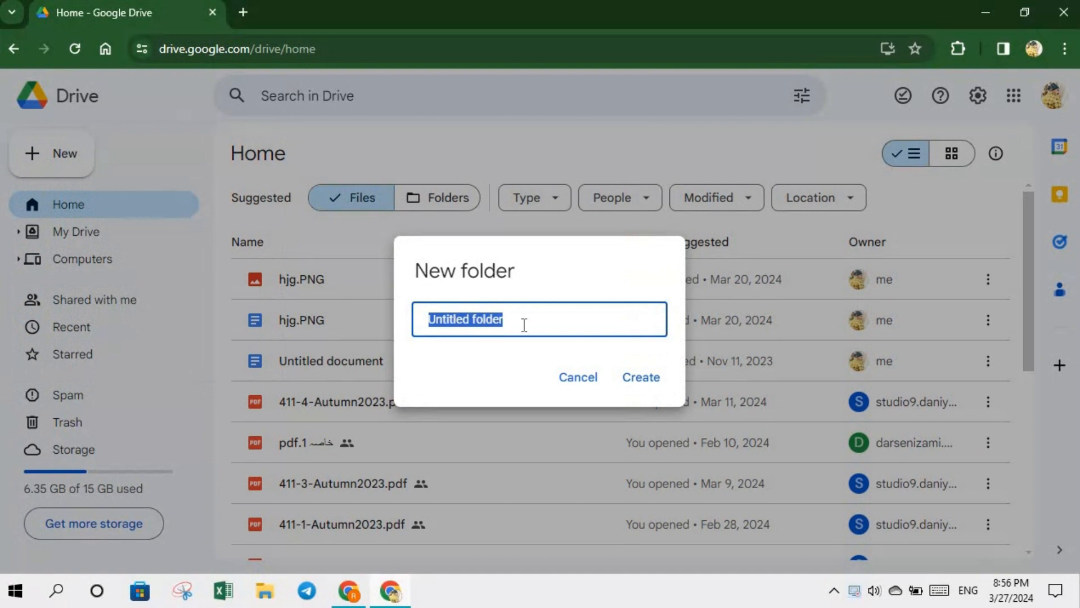
pyautogui.press('BackSpace')
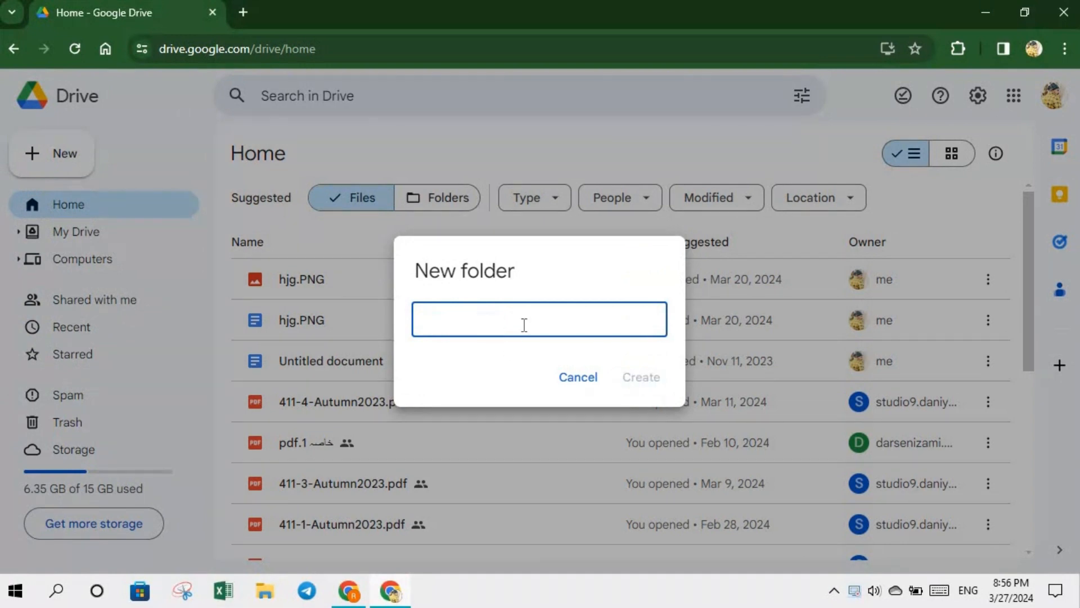
pyautogui.write('m')
pyautogui.press('BackSpace')
pyautogui.write('Comp')
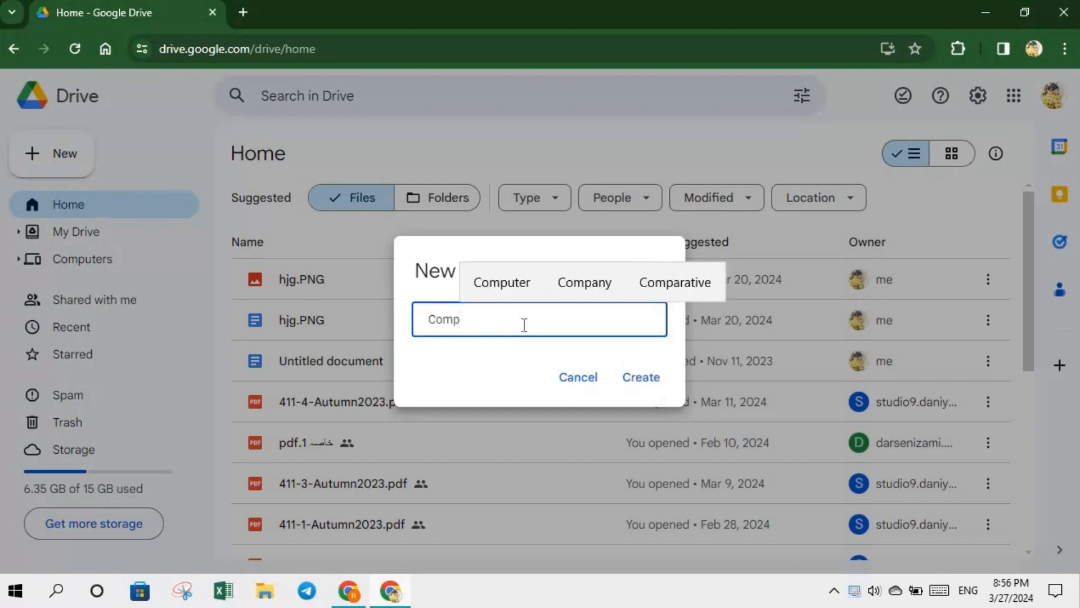
pyautogui.write('t')
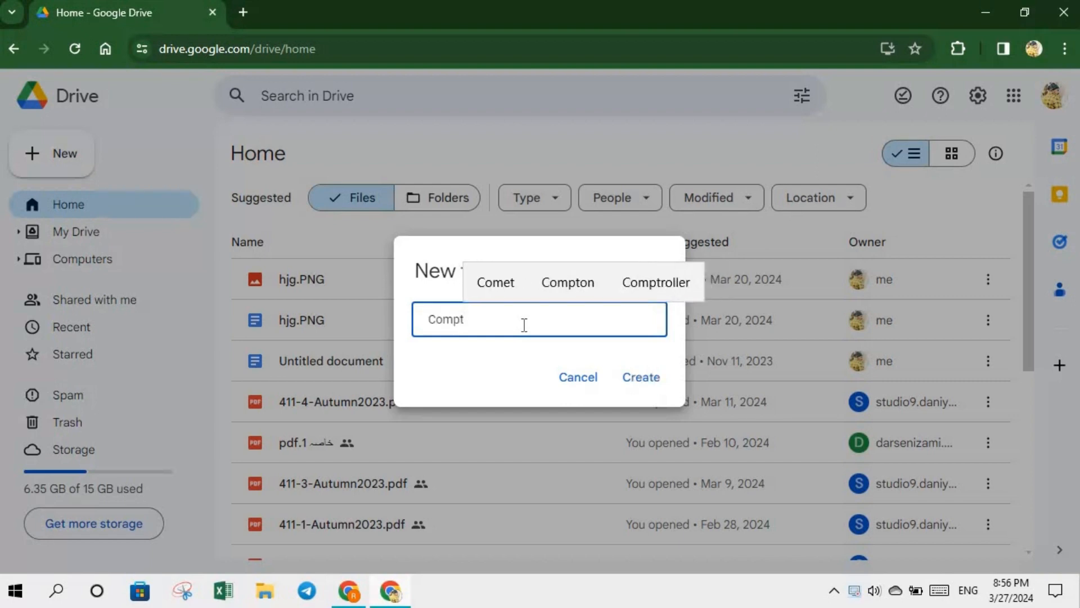
pyautogui.press('BackSpace')
pyautogui.write('ute')
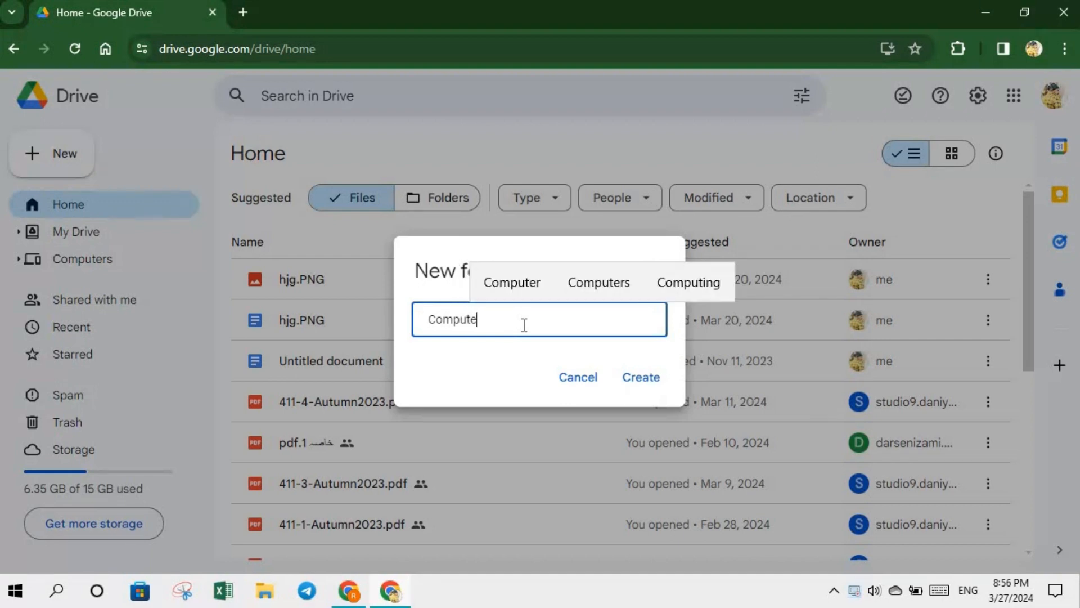
pyautogui.write('r fil')
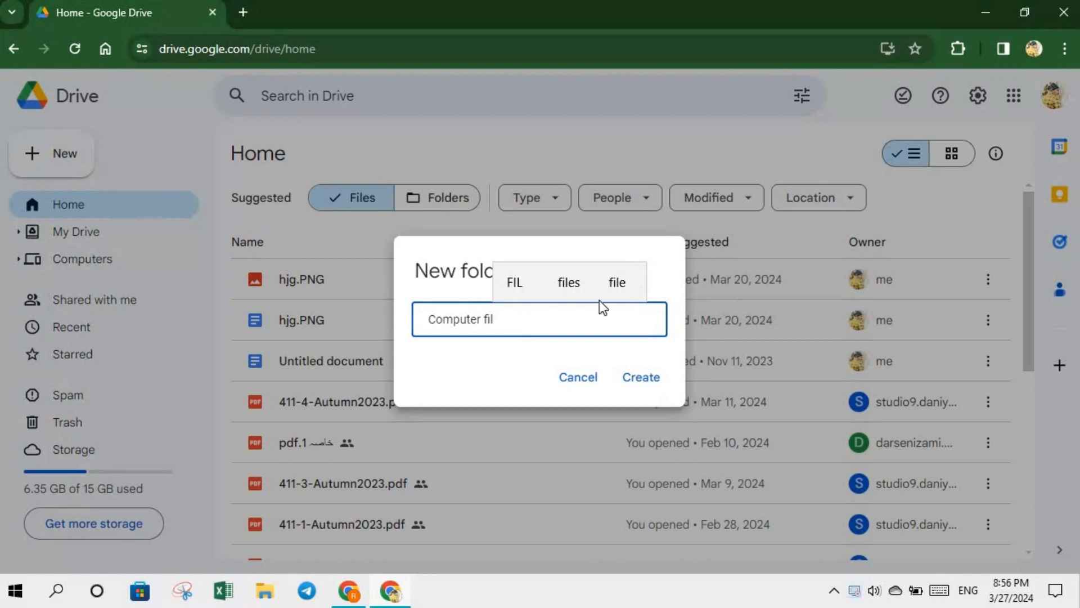
pyautogui.click(618, 283)
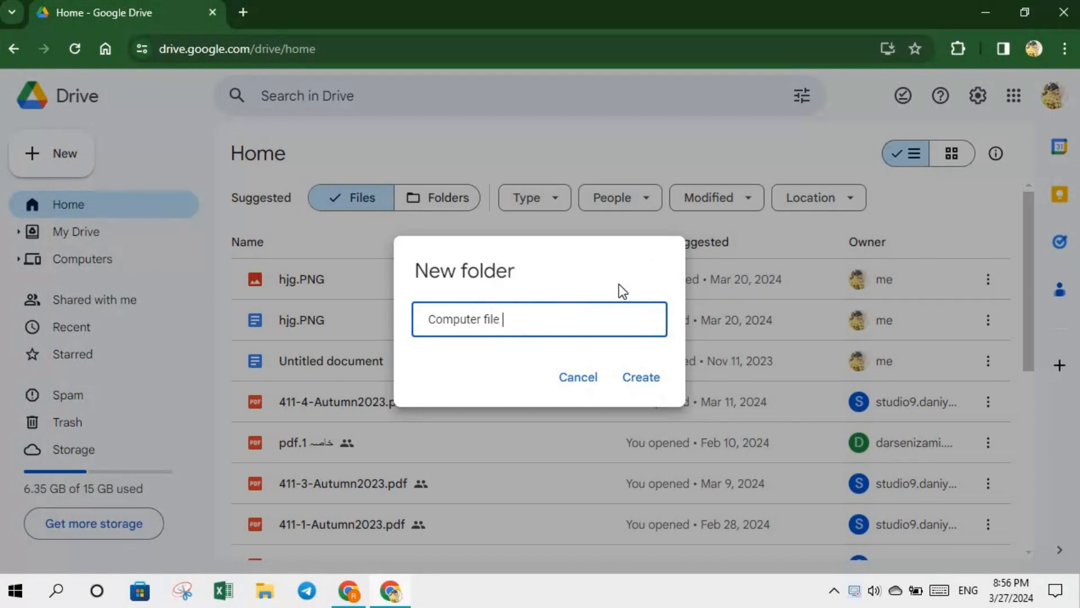
pyautogui.click(642, 378)
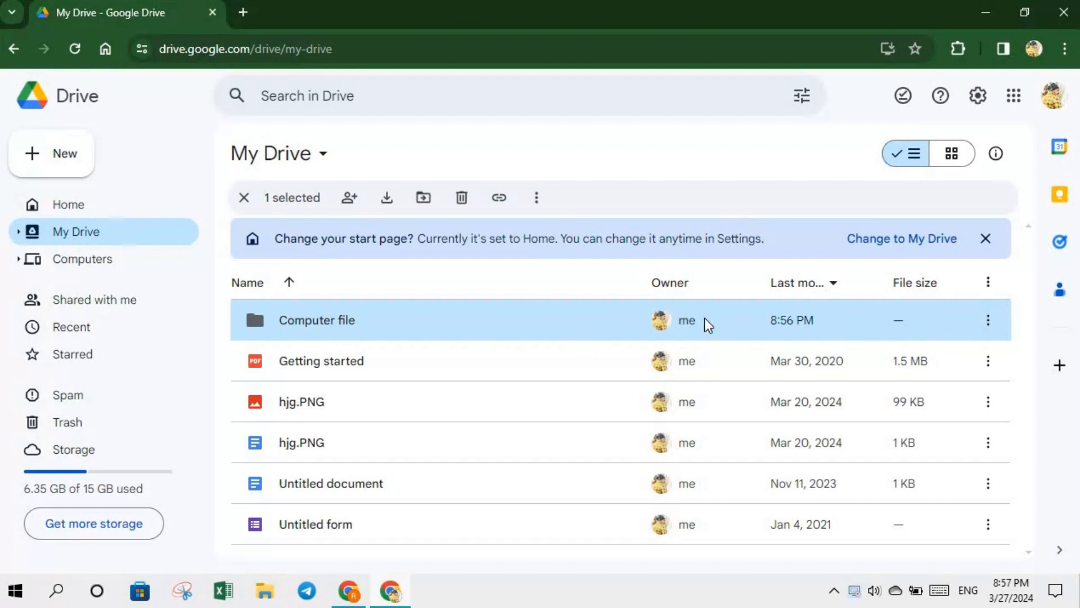
# - Switch My Drive to grid layout and open the Computer file folder
pyautogui.click(959, 165)
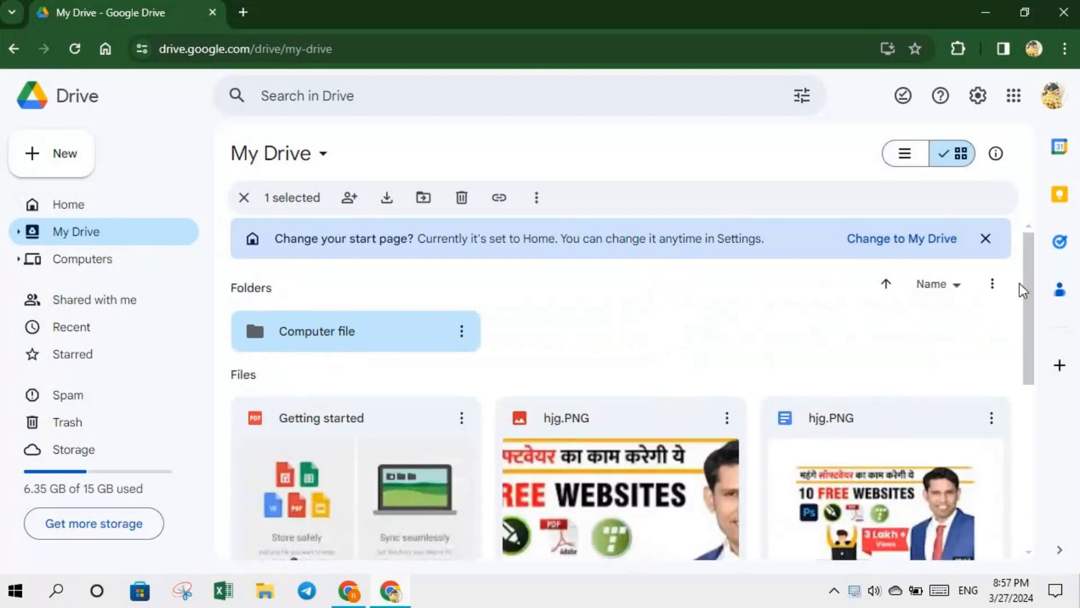
pyautogui.moveTo(1031, 276); pyautogui.dragTo(1033, 326)
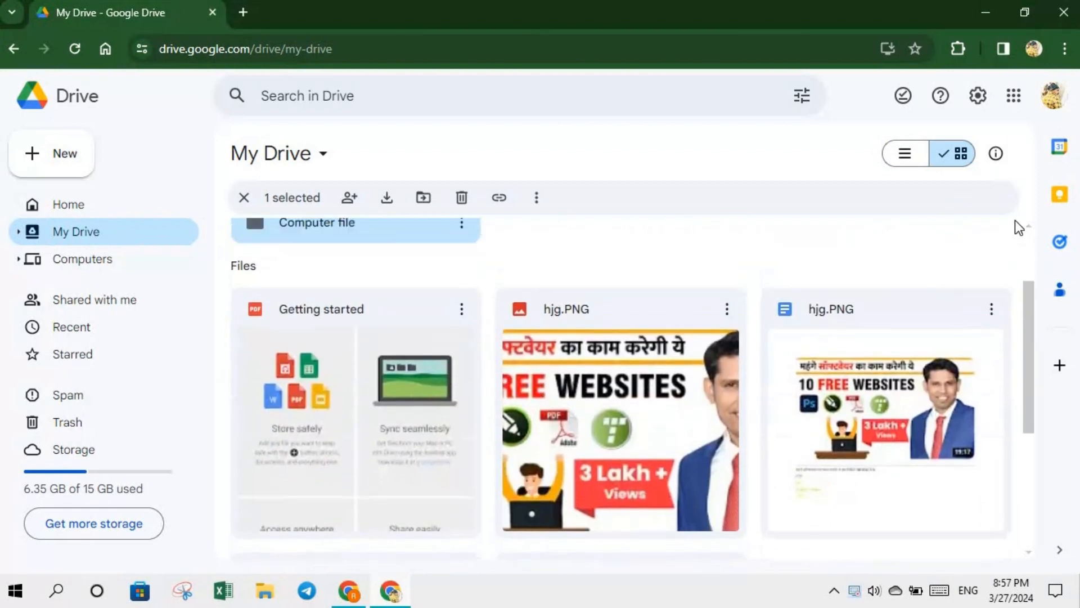
pyautogui.scroll(2, 1018, 228)
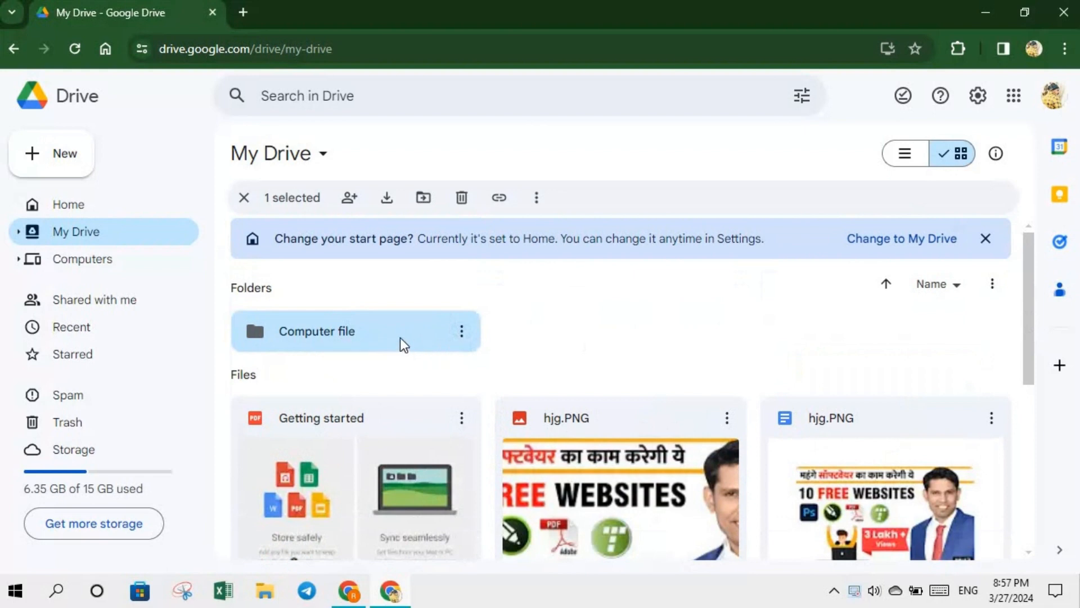
pyautogui.doubleClick(432, 333)
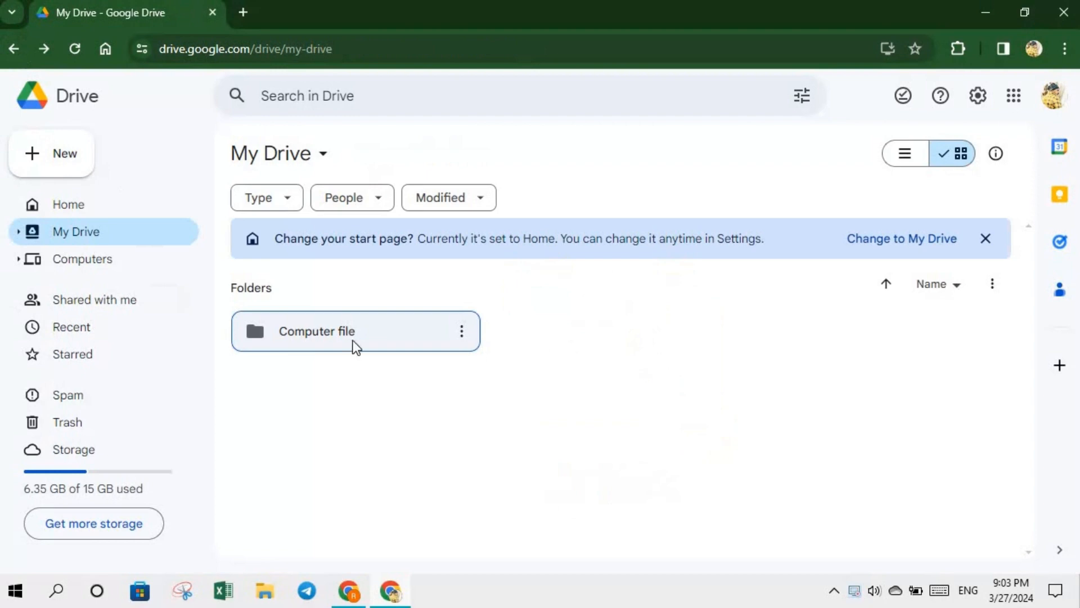
pyautogui.doubleClick(352, 330)
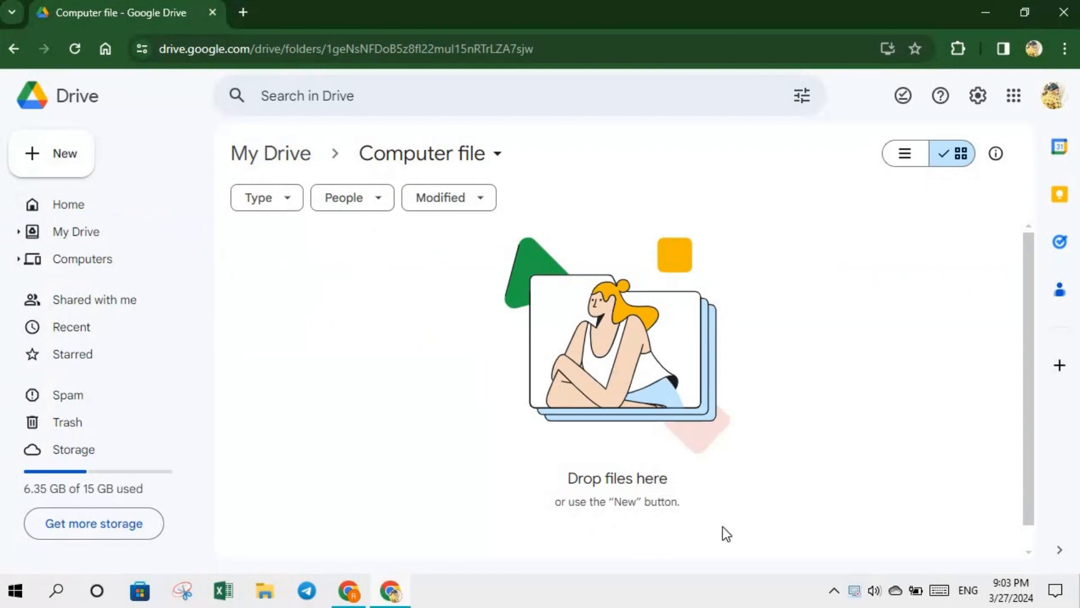
# - Bring up the + New menu inside the empty Computer file folder
pyautogui.scroll(-1, 1033, 344)
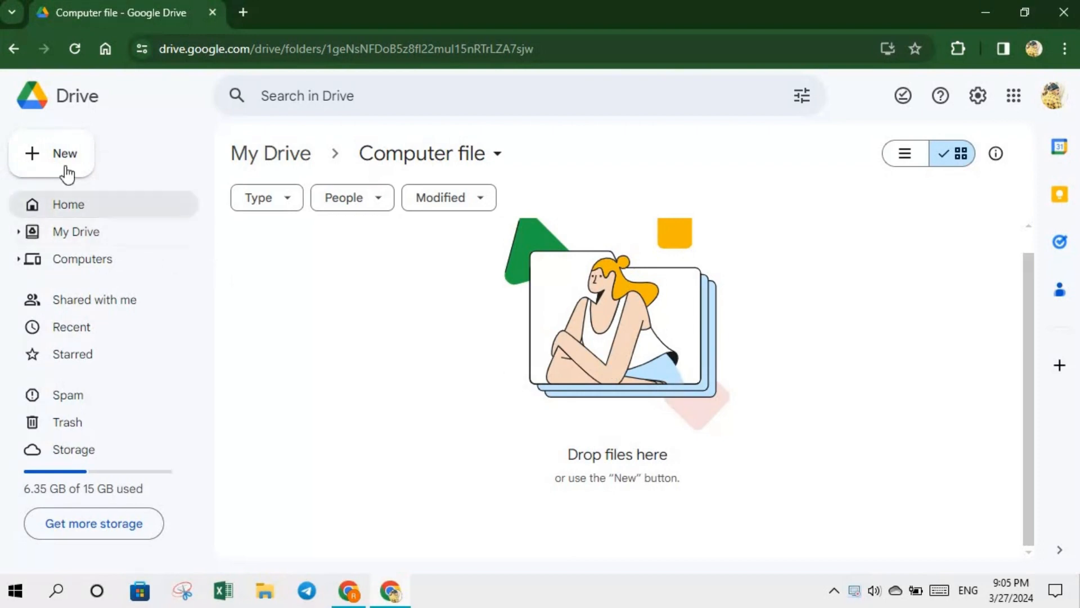
pyautogui.click(38, 160)
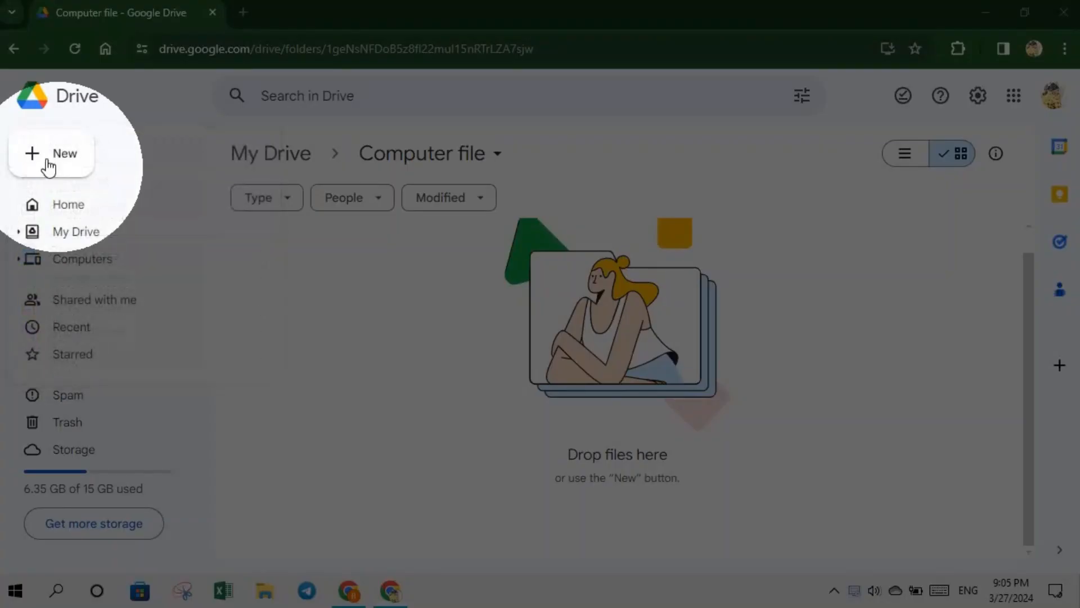
pyautogui.click(48, 164)
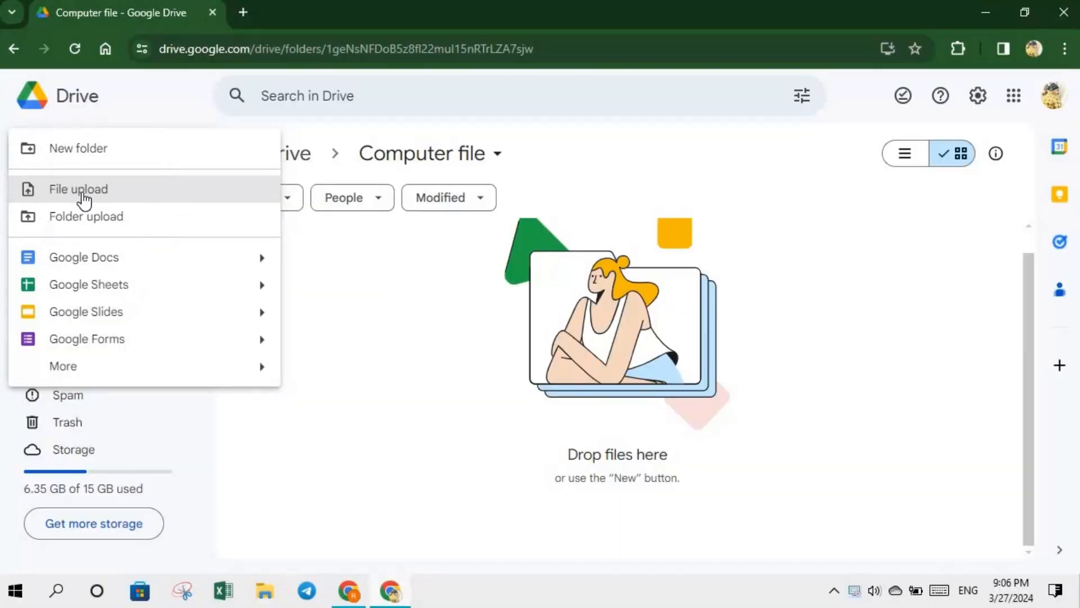
# - Browse Local Disk (E:), Downloads and Local Disk (D:) in the upload picker, then cancel it
pyautogui.click(89, 198)
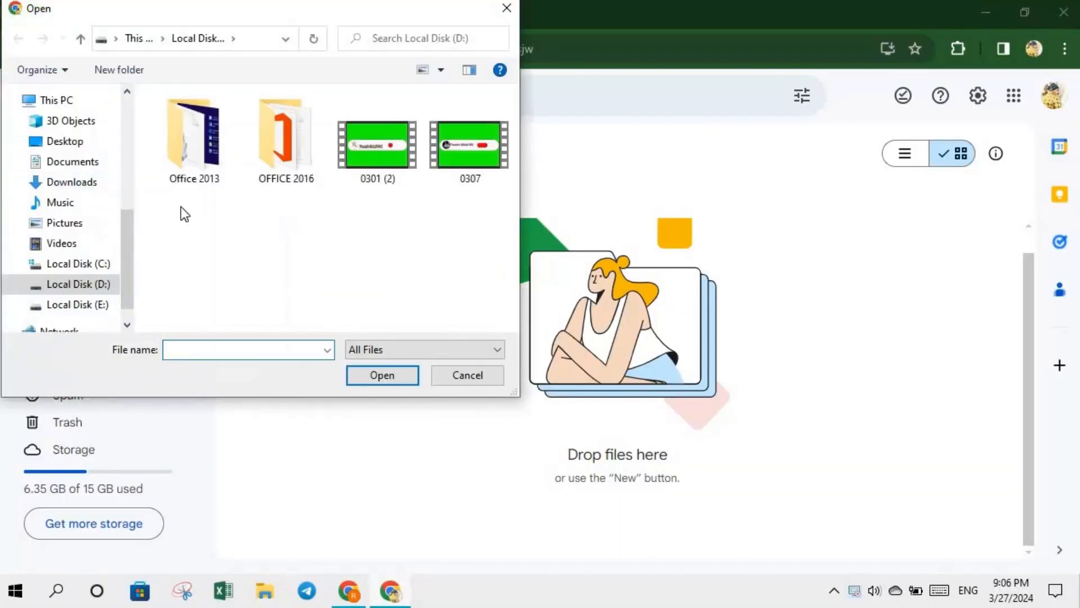
pyautogui.click(85, 303)
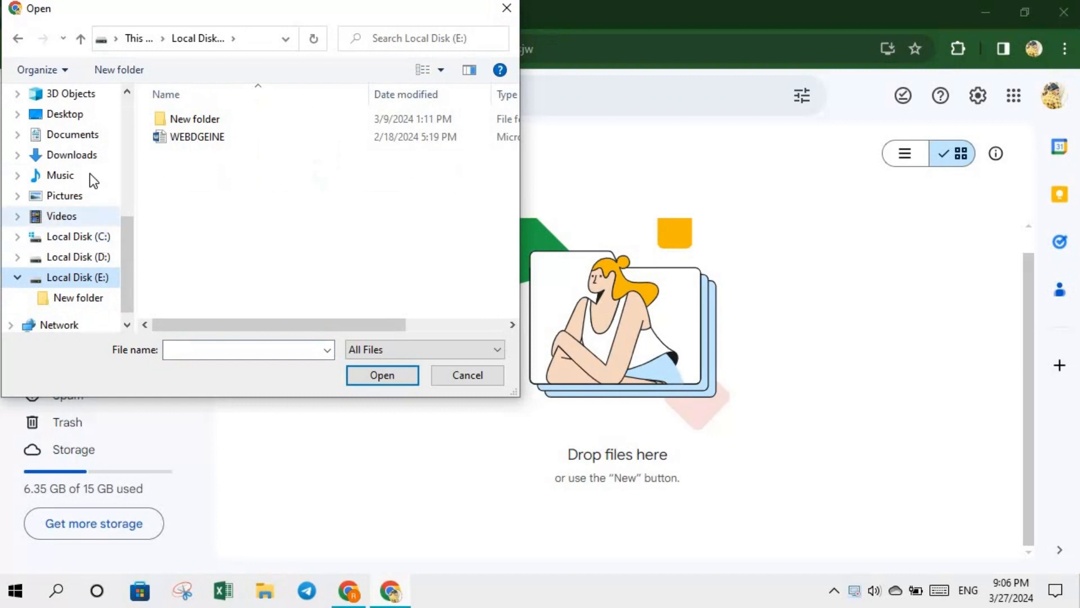
pyautogui.click(83, 159)
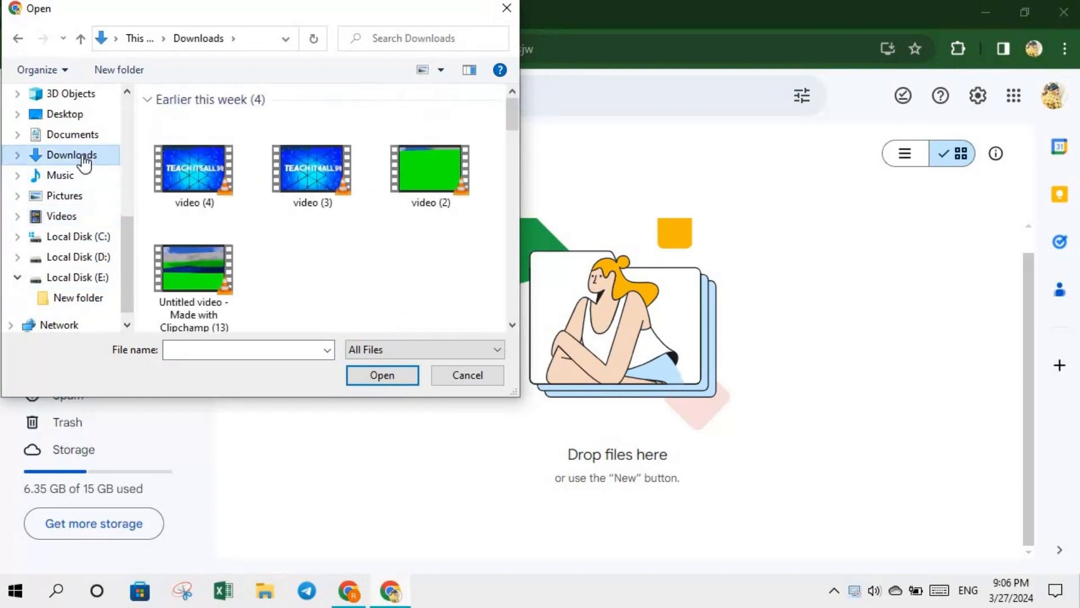
pyautogui.moveTo(515, 119)
pyautogui.mouseDown()
pyautogui.moveTo(528, 214)
pyautogui.moveTo(519, 132)
pyautogui.mouseUp()
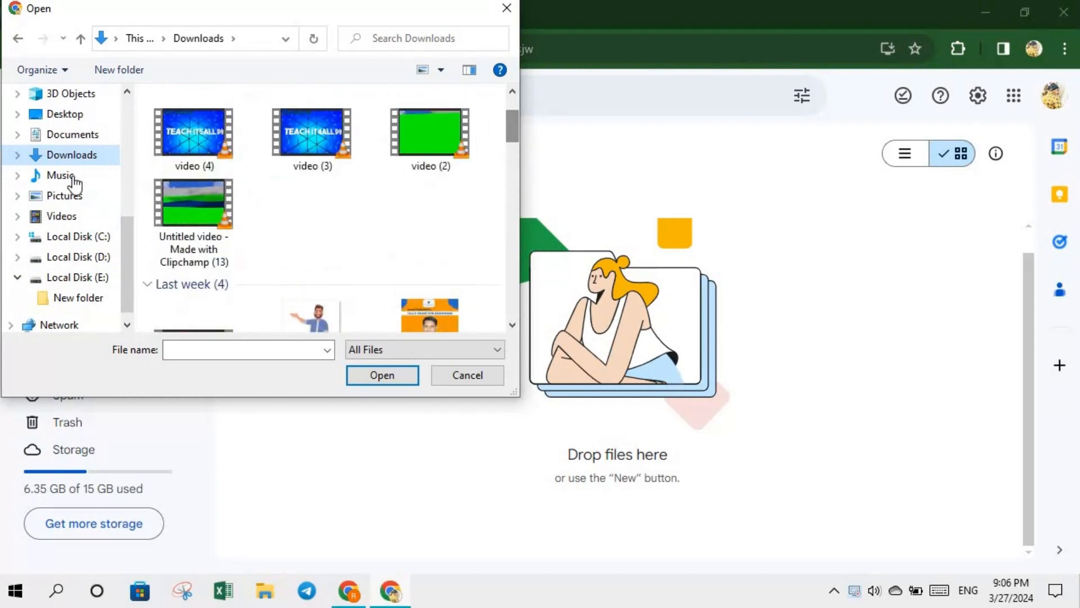
pyautogui.click(87, 261)
pyautogui.click(93, 282)
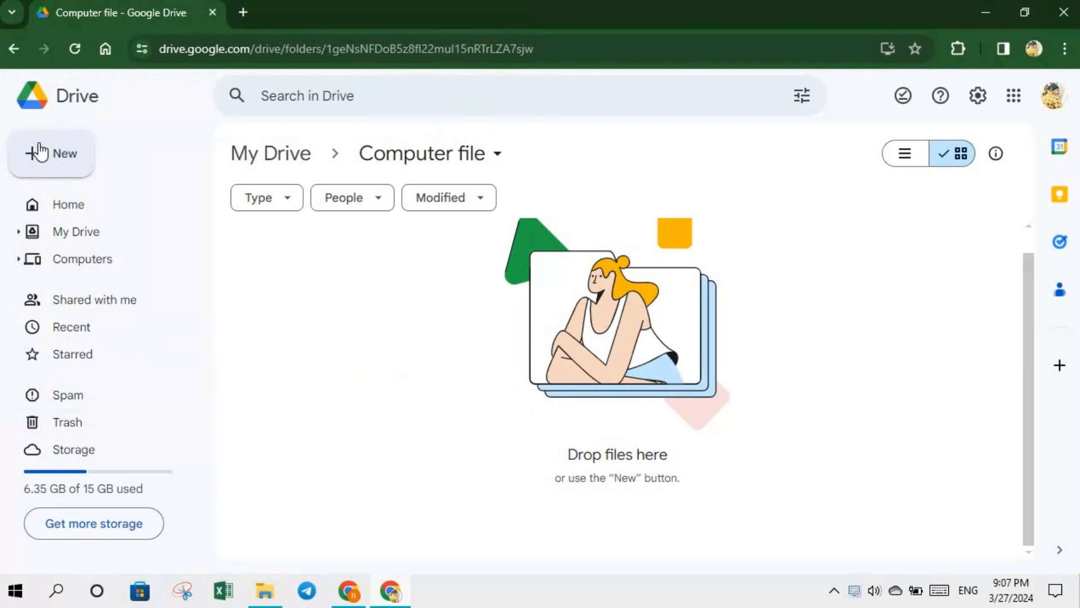
pyautogui.click(40, 151)
# - Upload the grammar no 12 presentation from the Desktop into the folder
pyautogui.click(103, 198)
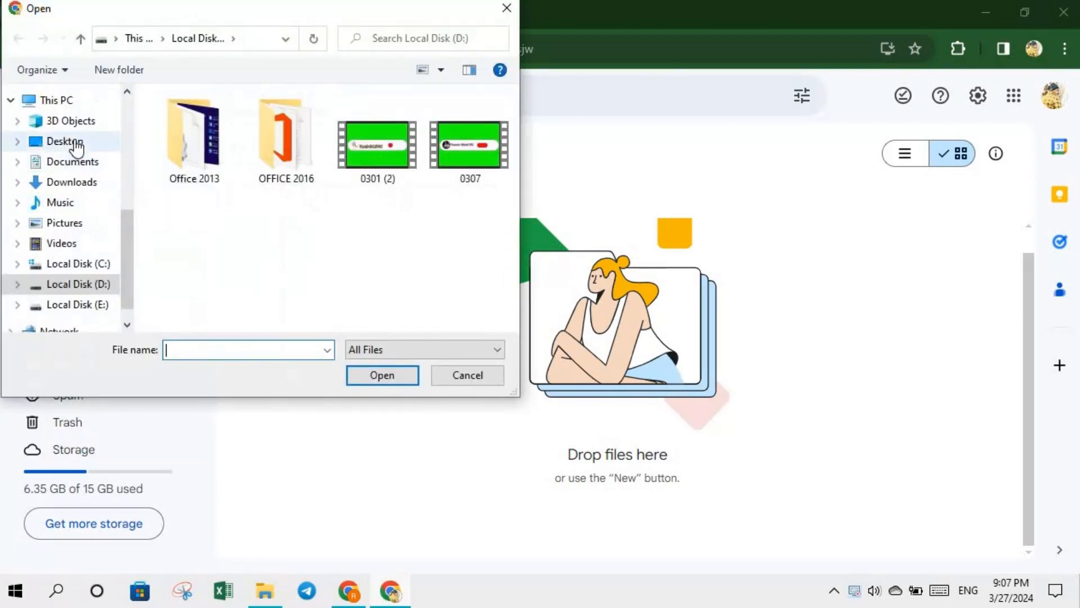
pyautogui.click(75, 145)
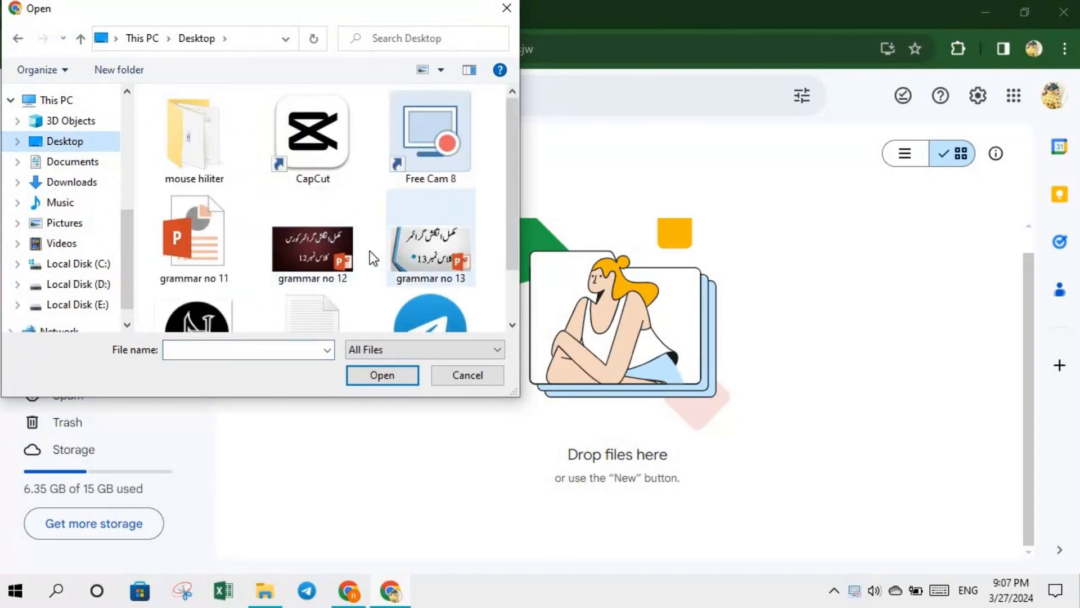
pyautogui.click(328, 245)
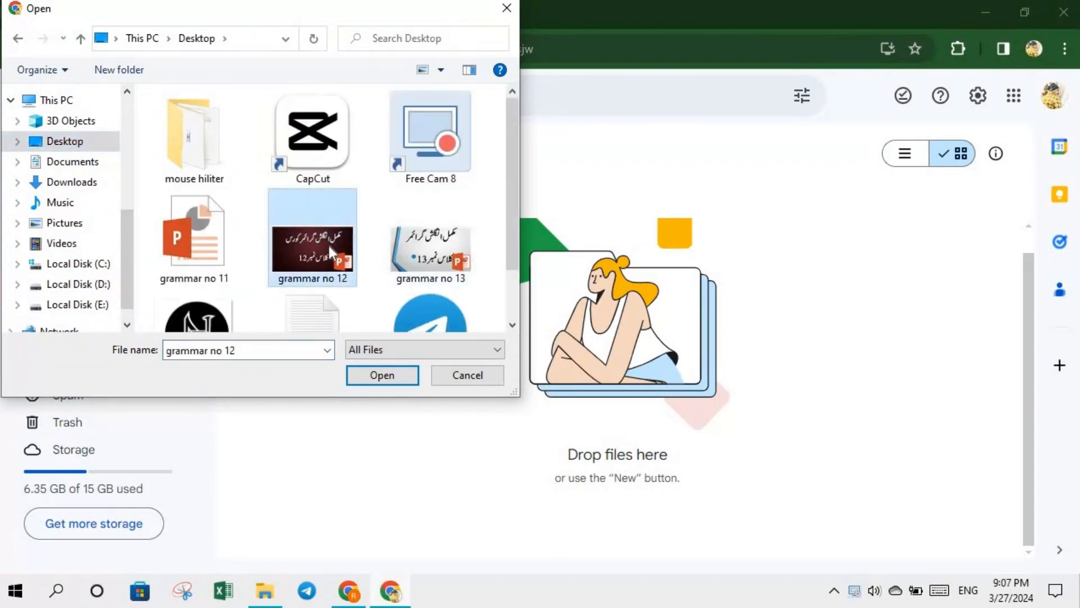
pyautogui.click(394, 374)
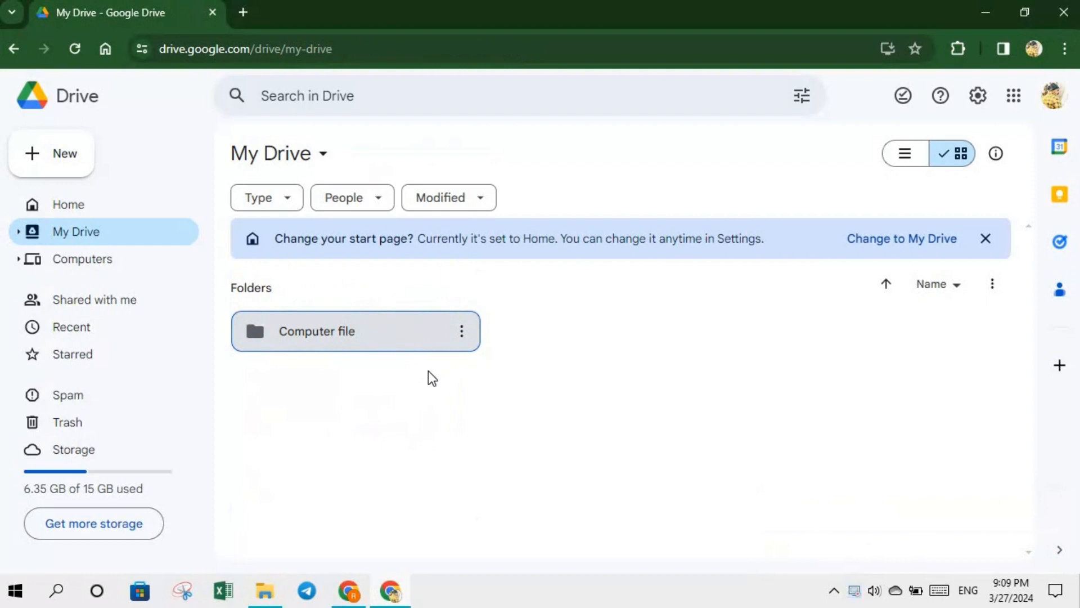
# - Open the Computer file folder and select the uploaded grammar no 12.pptx card
pyautogui.doubleClick(337, 339)
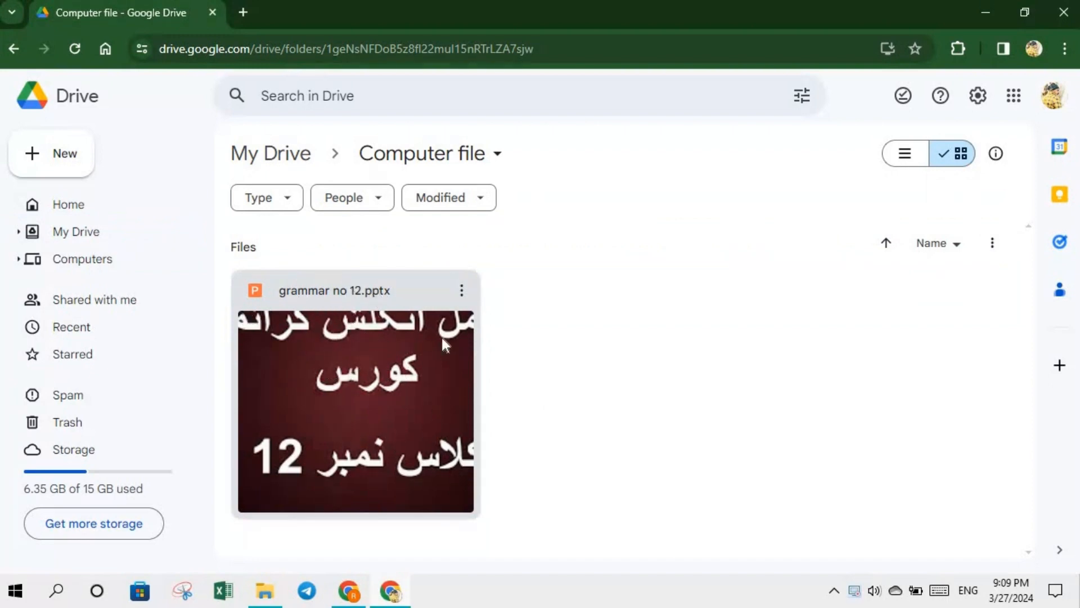
pyautogui.moveTo(441, 335); pyautogui.dragTo(333, 307)
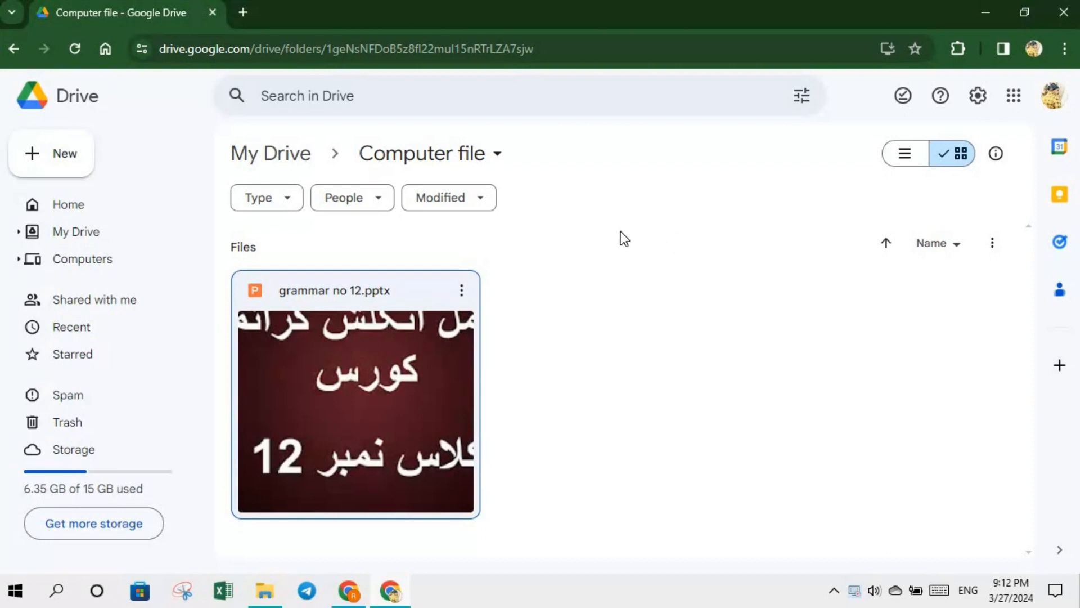
pyautogui.click(462, 291)
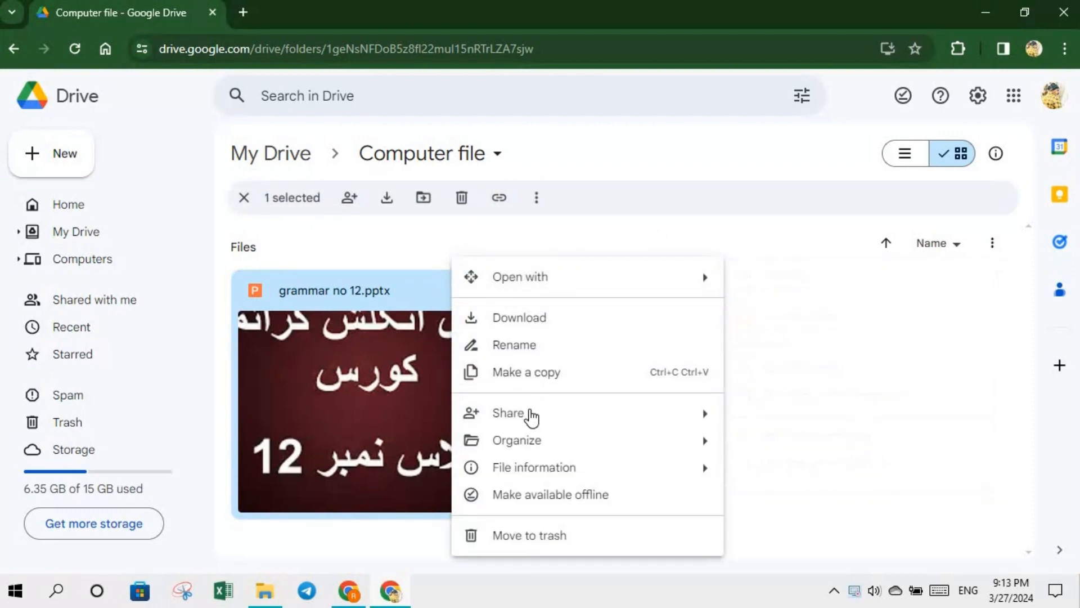
# - Open the Share dialog for grammar no 12.pptx from its three-dot menu
pyautogui.moveTo(531, 416)
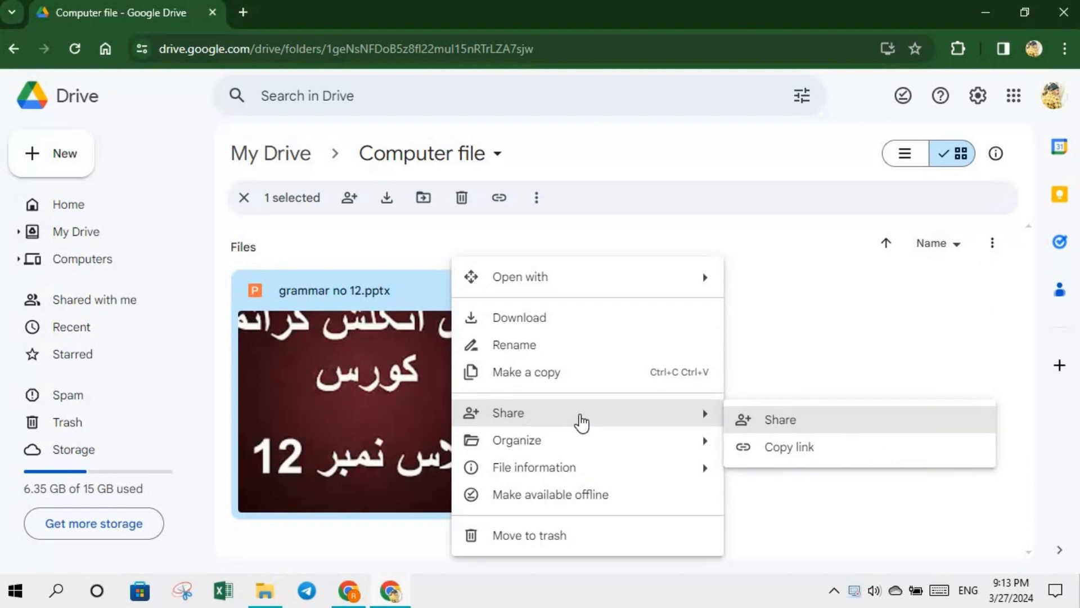
pyautogui.click(754, 422)
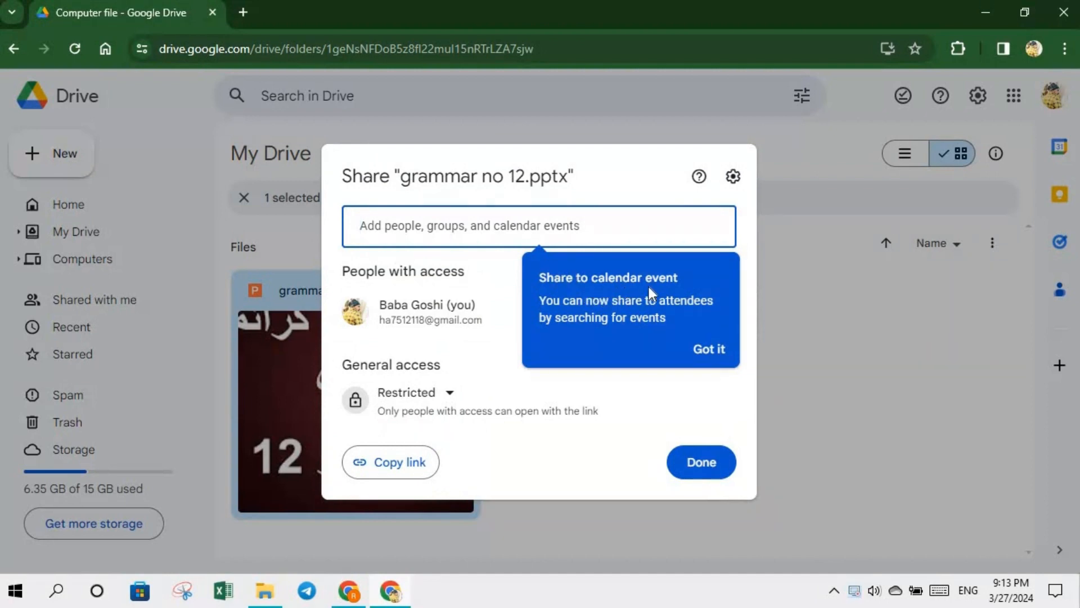
# - Dismiss the sharing tip and the stray browser menus to reach the Add people field
pyautogui.click(707, 350)
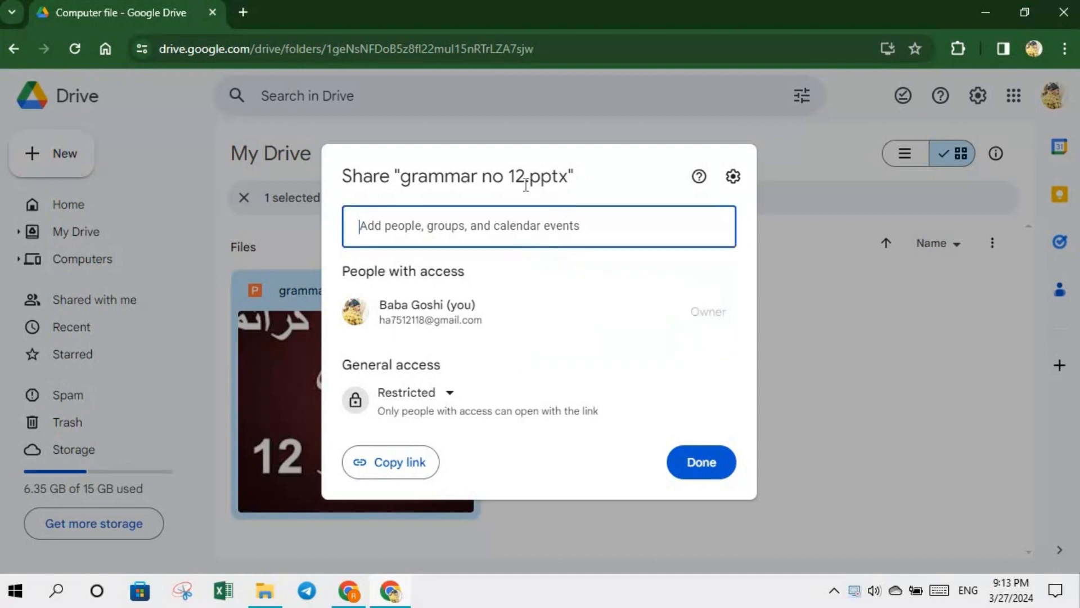
pyautogui.click(495, 224)
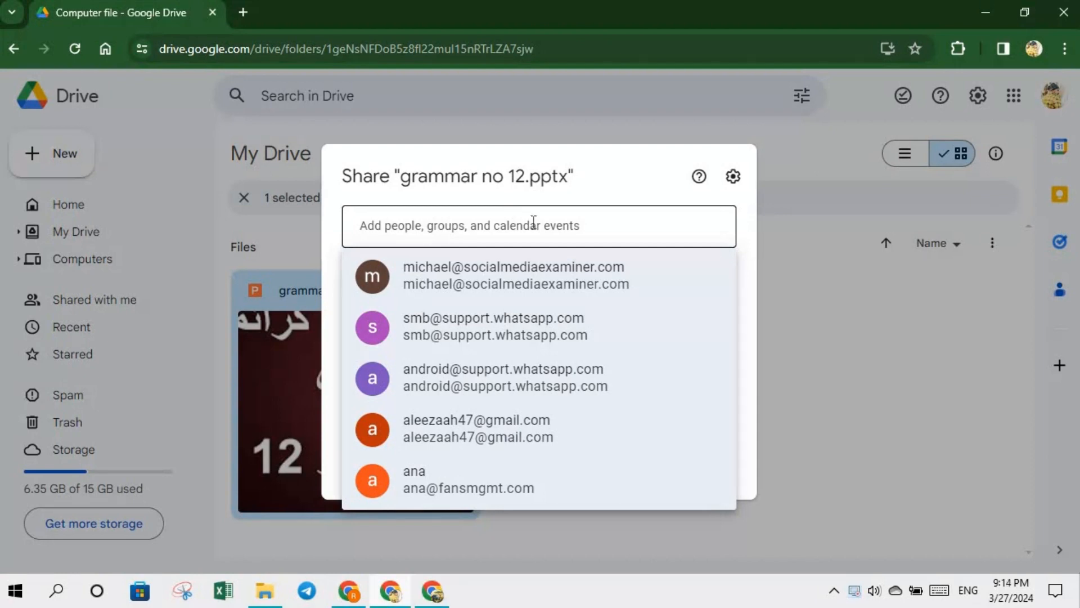
pyautogui.rightClick(515, 225)
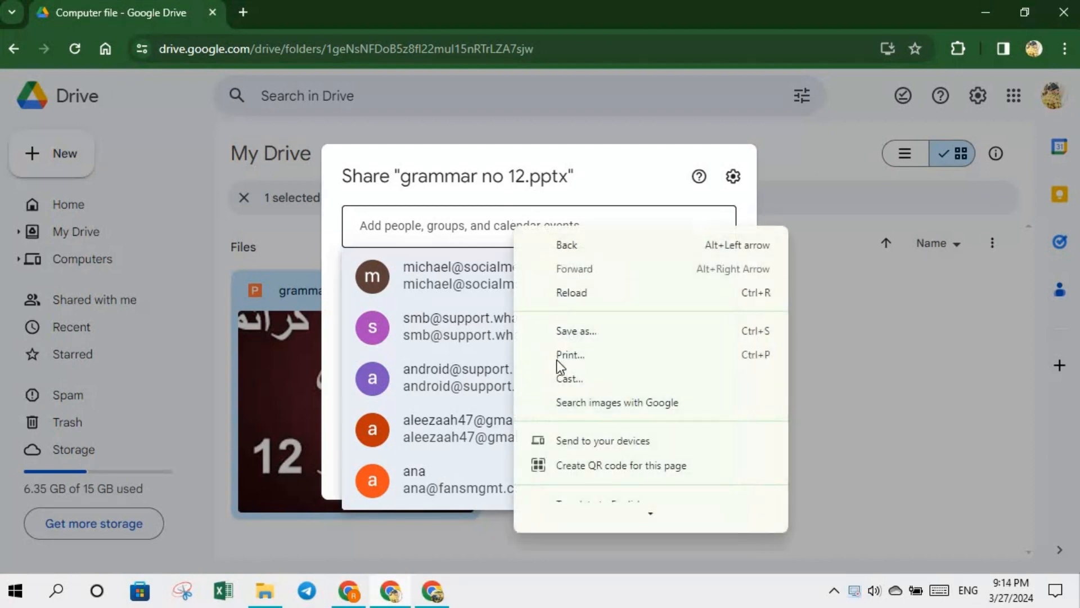
pyautogui.moveTo(650, 511)
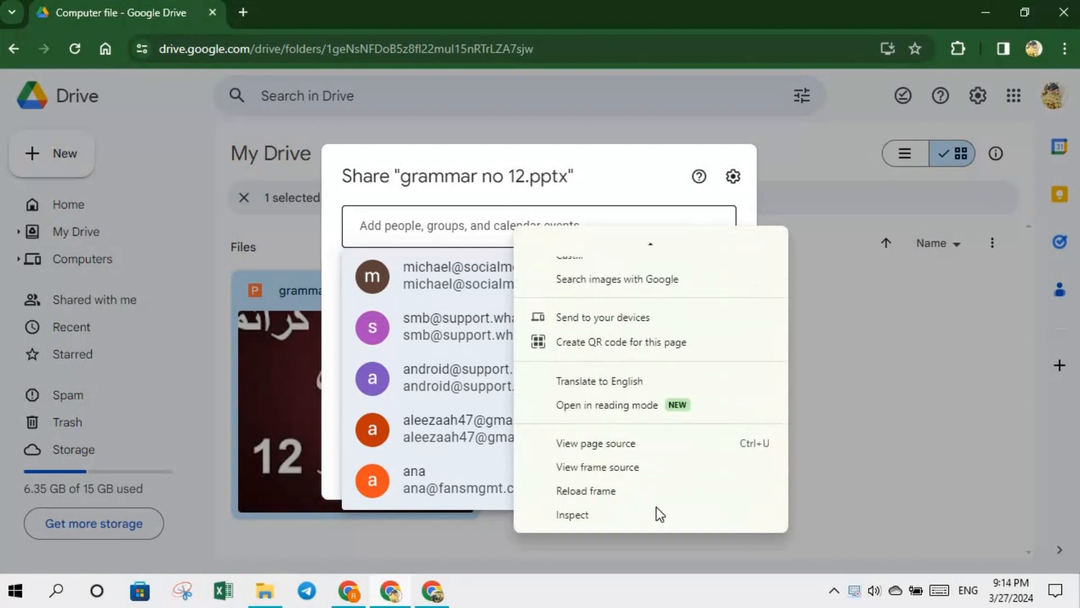
pyautogui.moveTo(650, 247)
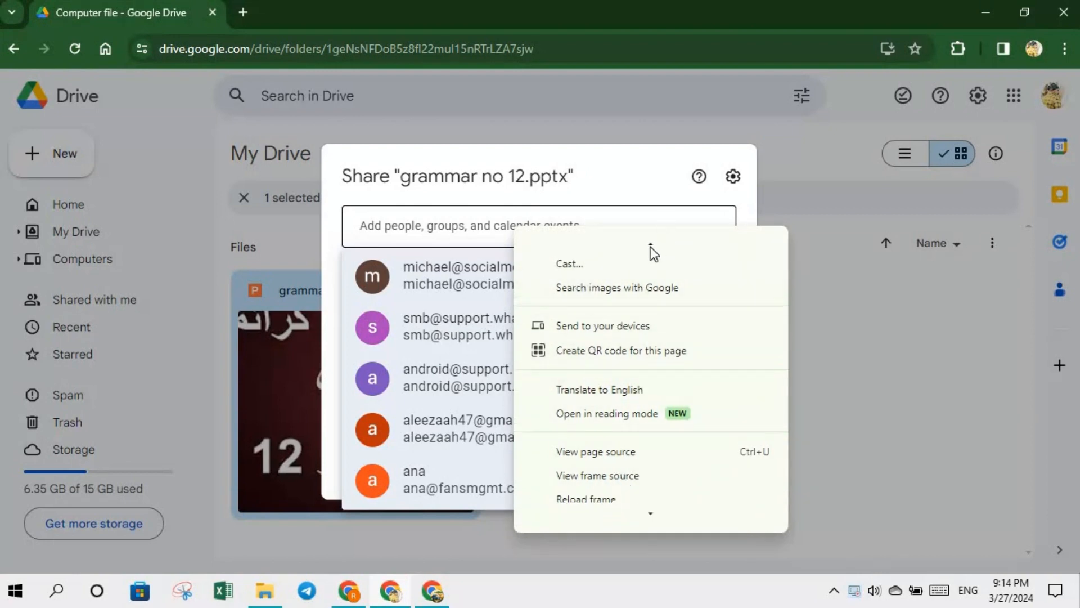
pyautogui.click(471, 225)
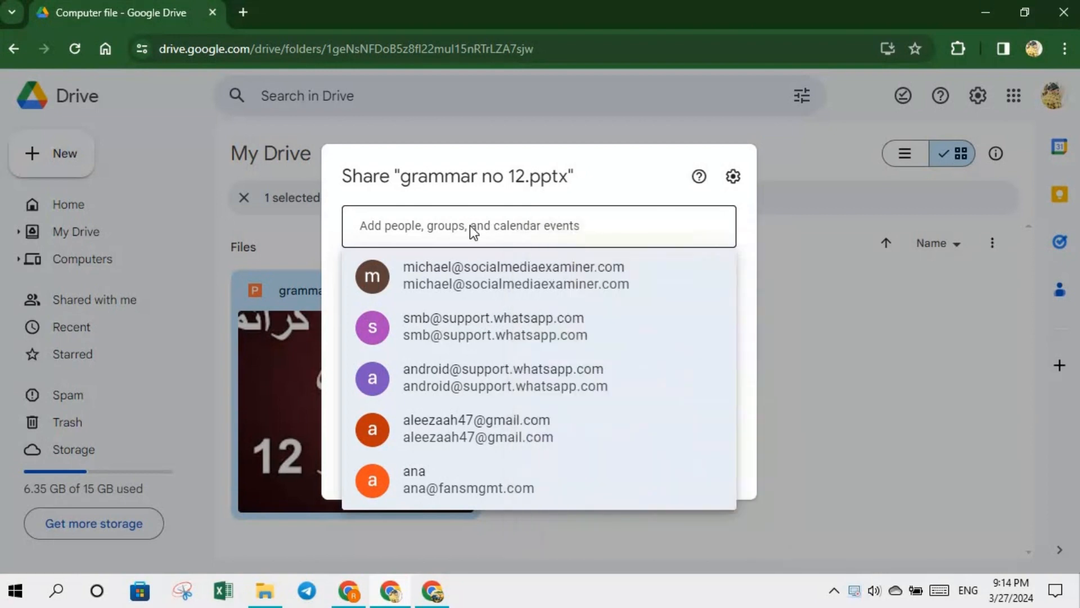
pyautogui.rightClick(470, 225)
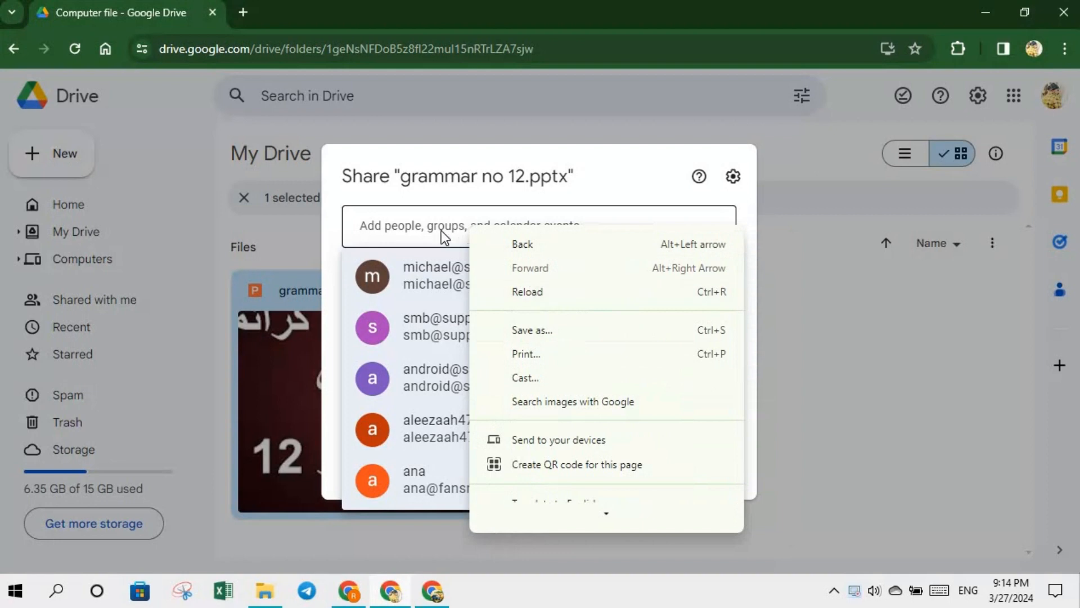
pyautogui.click(442, 231)
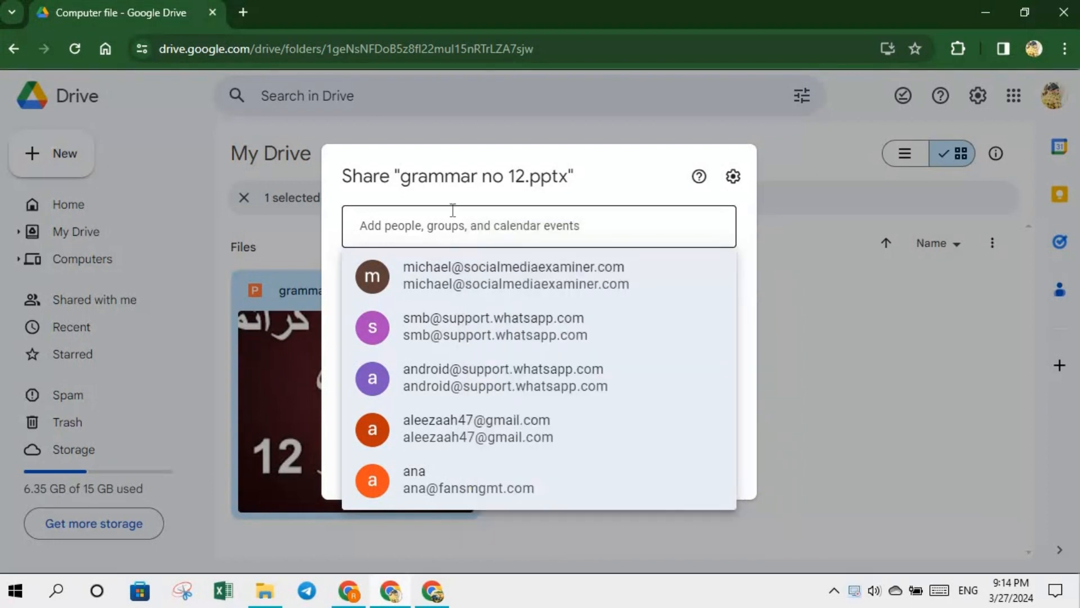
# - Start typing the recipient's e-mail address into the Add people field
pyautogui.click(754, 258)
pyautogui.click(537, 225)
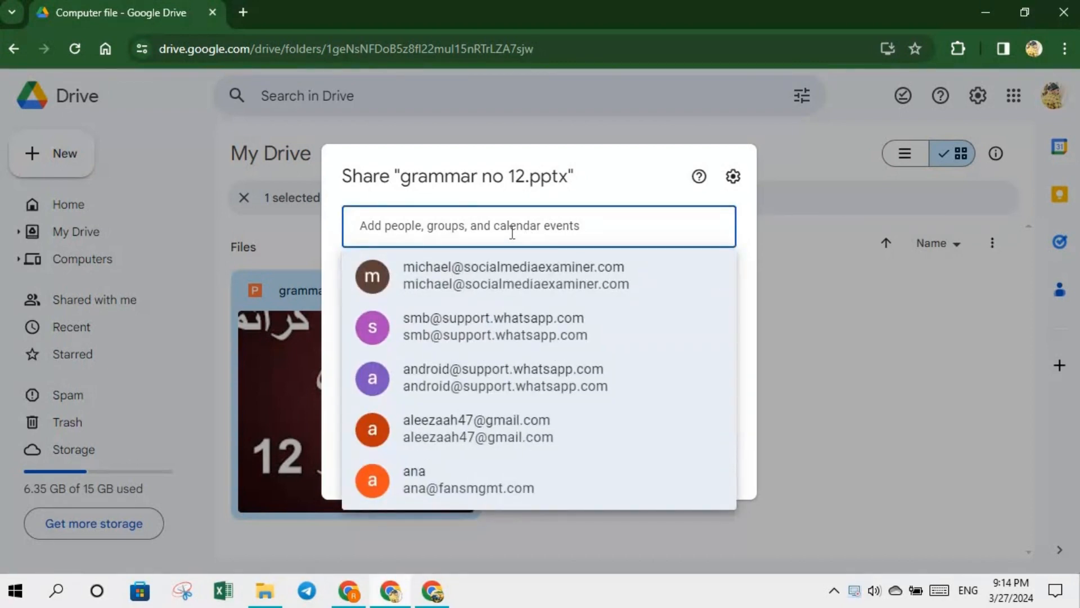
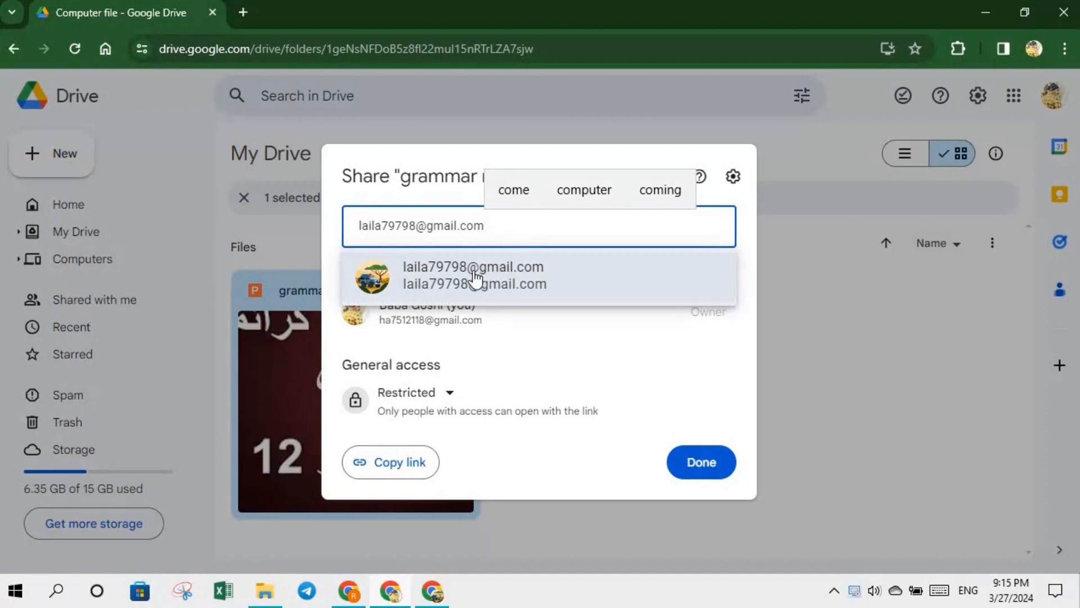
# - Add the suggested contact matching the typed e-mail as a recipient
pyautogui.moveTo(474, 276)
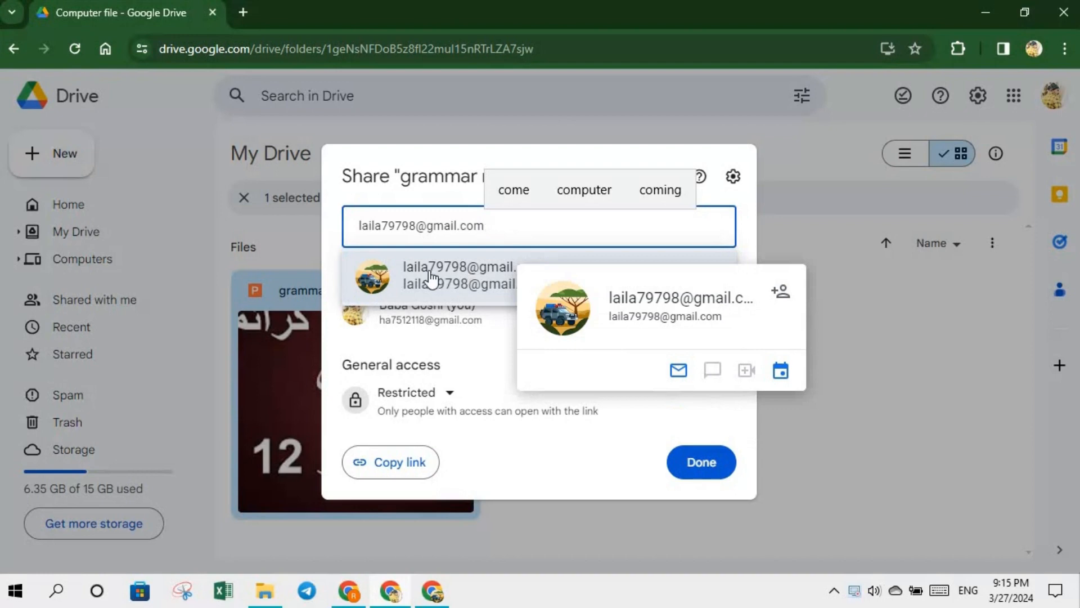
pyautogui.click(471, 281)
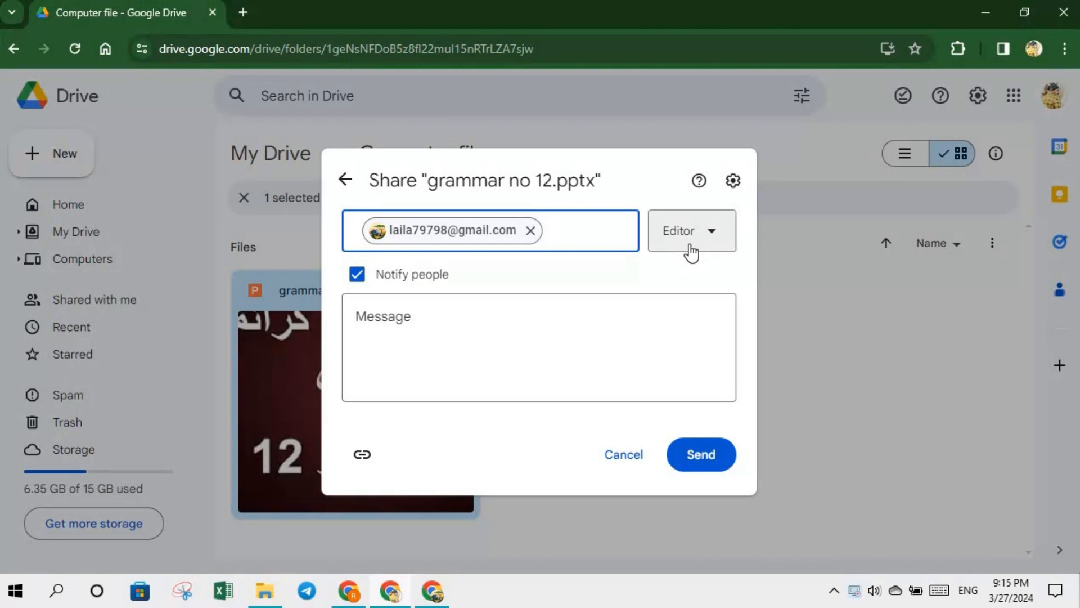
# - Change the recipient's access role for grammar no 12.pptx to Viewer
pyautogui.click(712, 235)
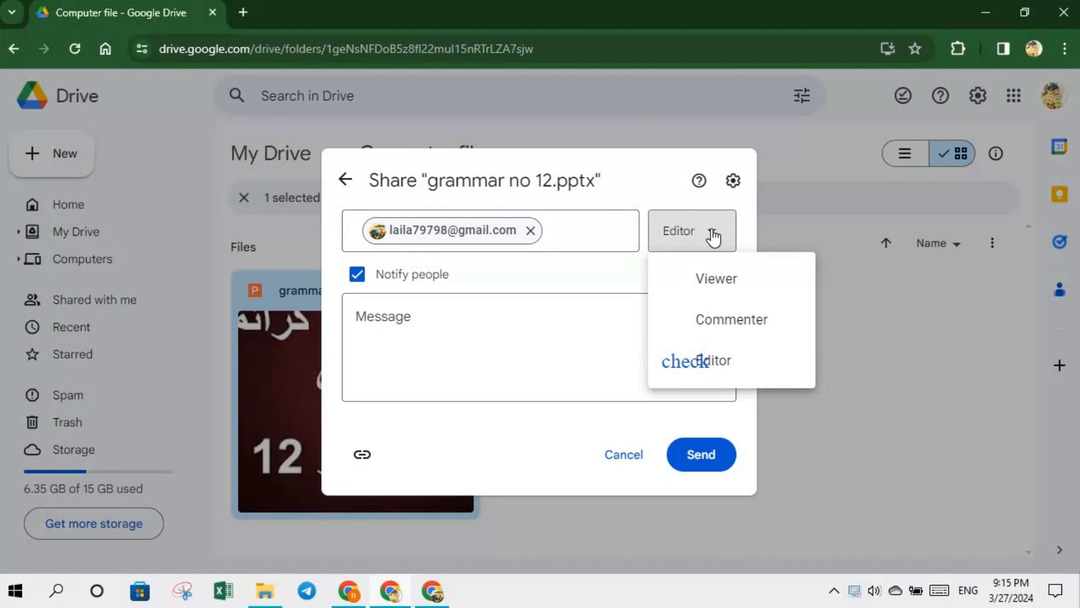
pyautogui.click(724, 284)
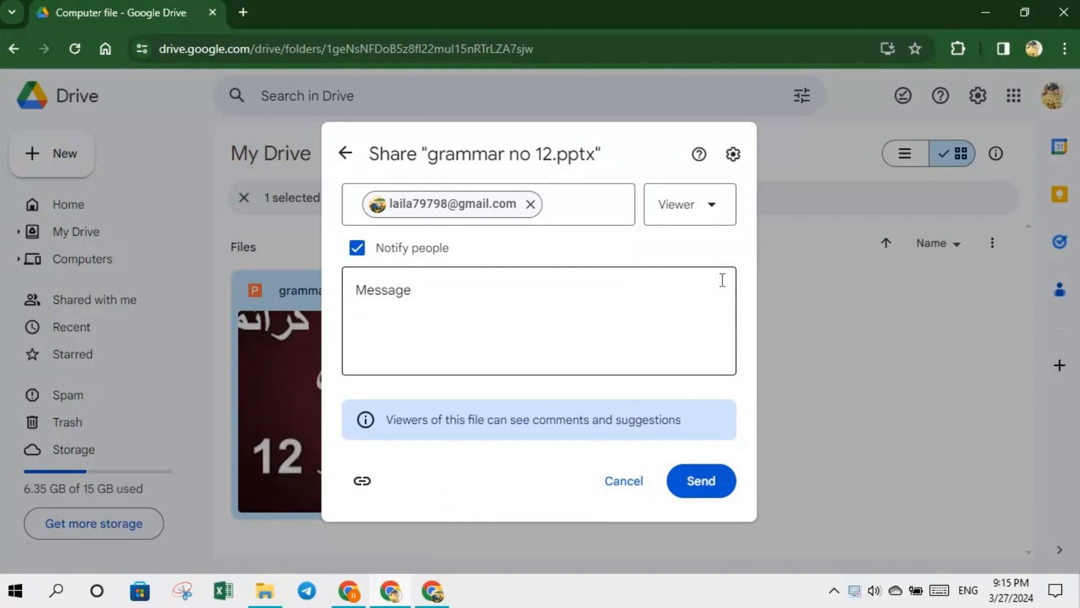
pyautogui.click(714, 210)
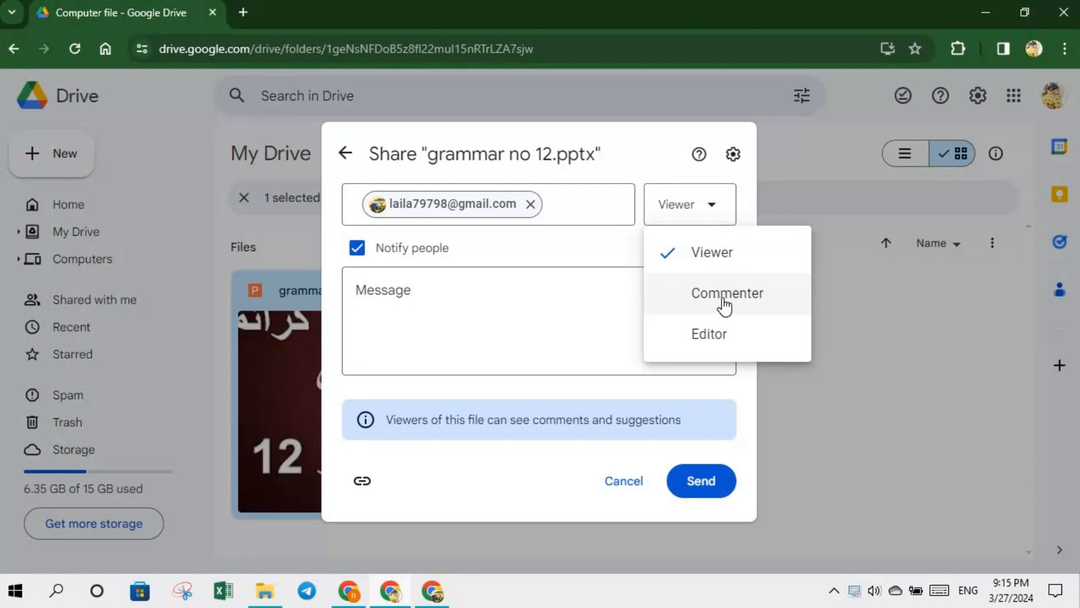
pyautogui.click(723, 305)
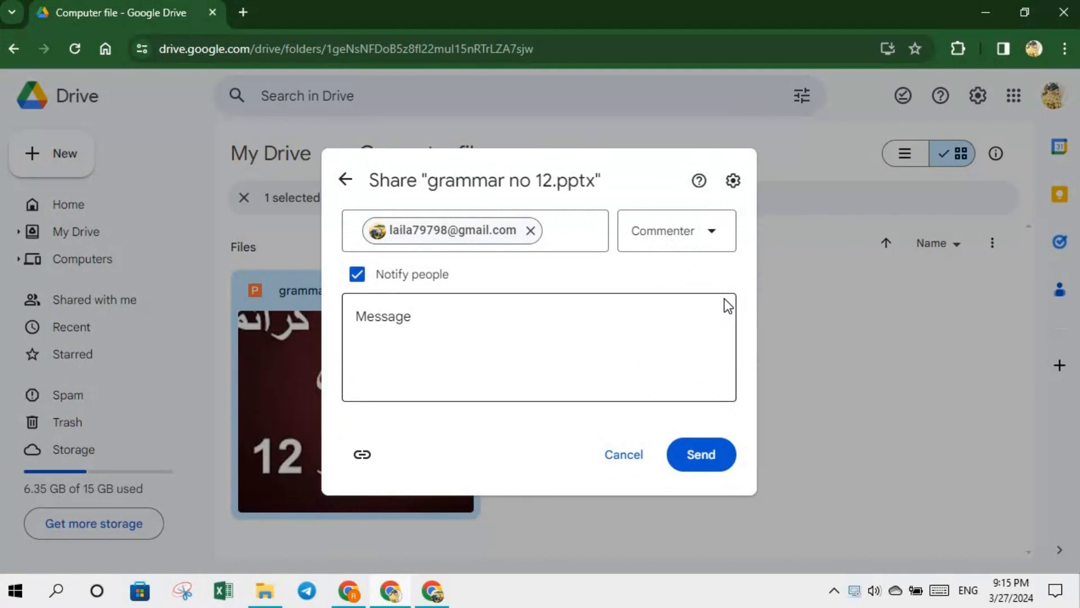
pyautogui.click(716, 234)
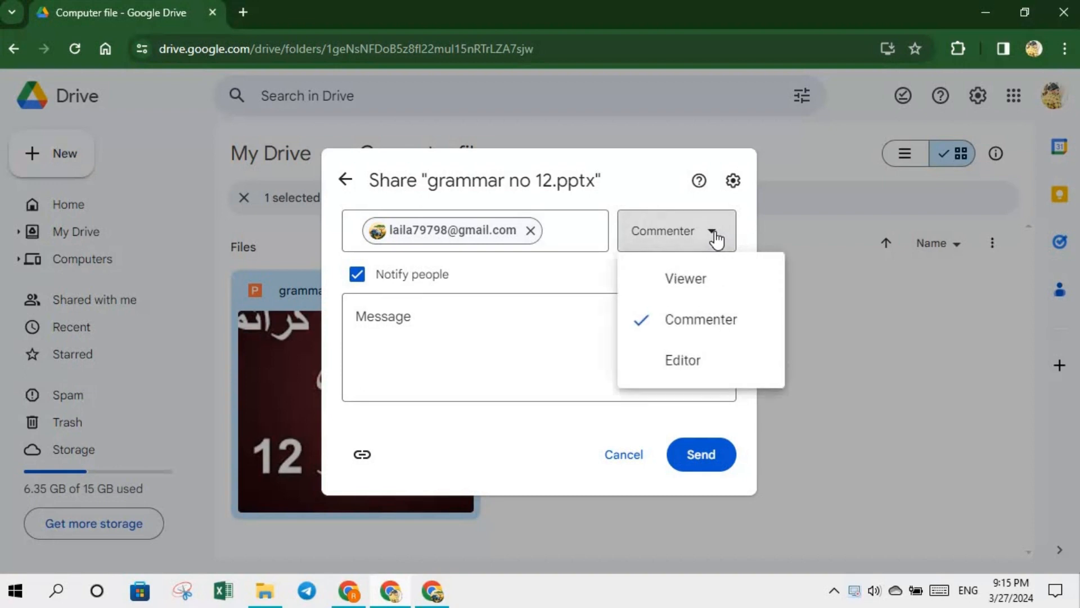
pyautogui.click(705, 275)
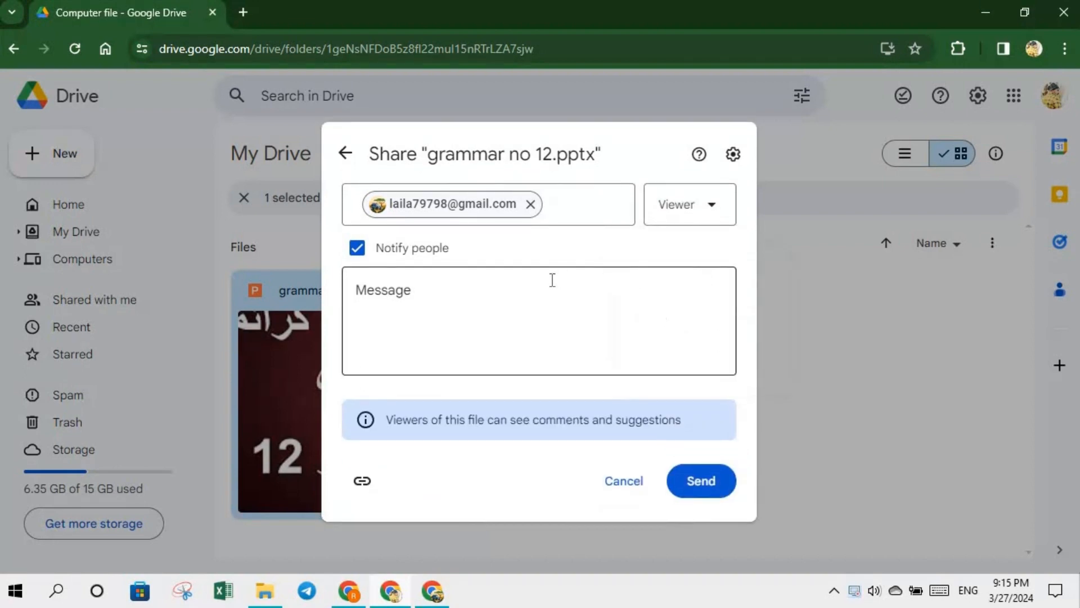
pyautogui.click(492, 291)
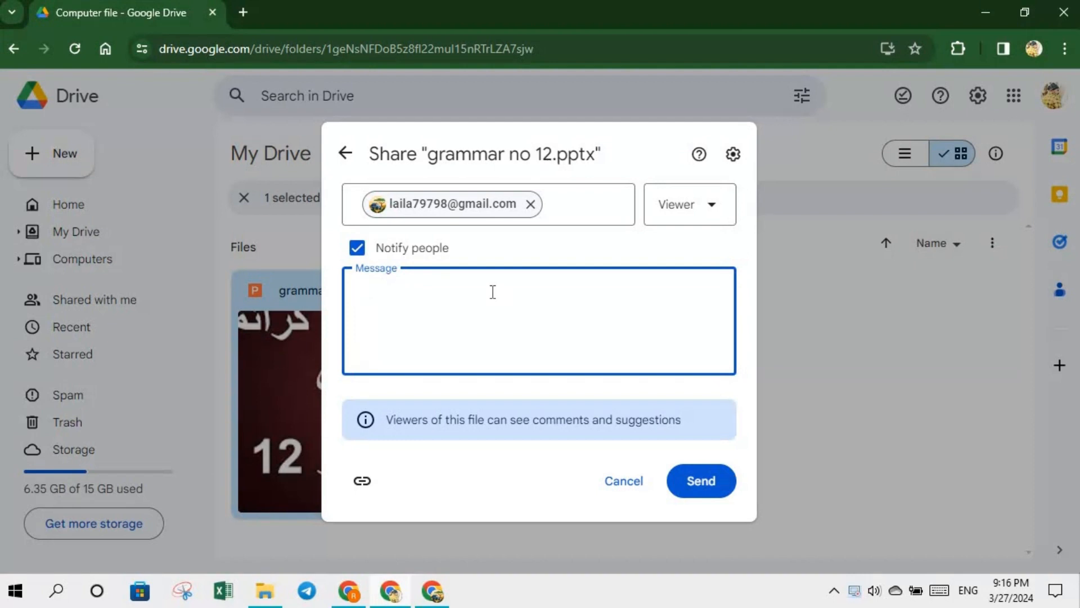
# - Write the note 'hello check this file' and send the view-only invitation
pyautogui.write('hello')
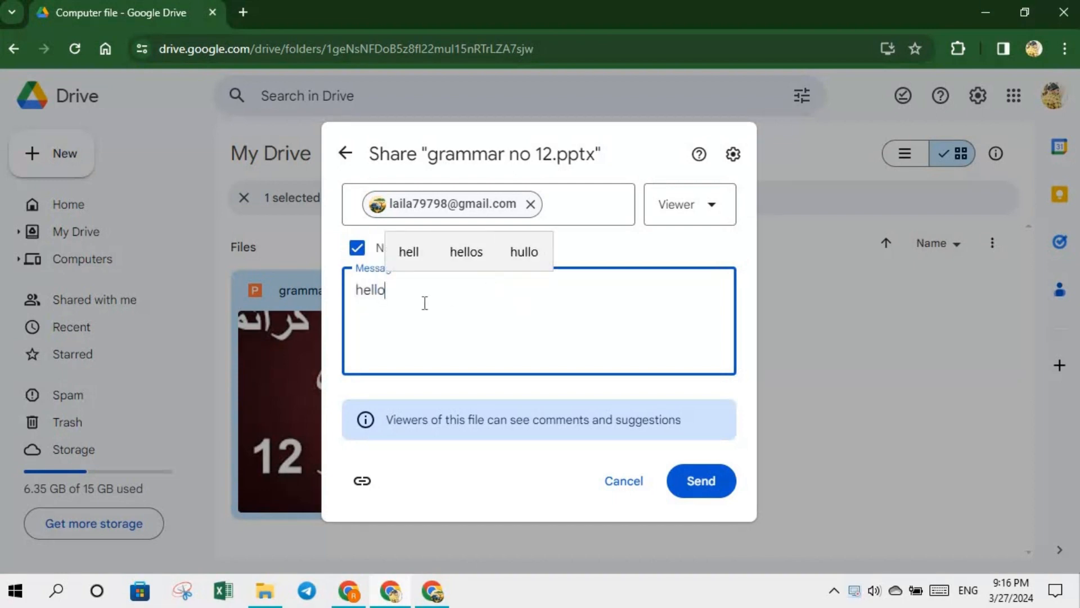
pyautogui.write('ch')
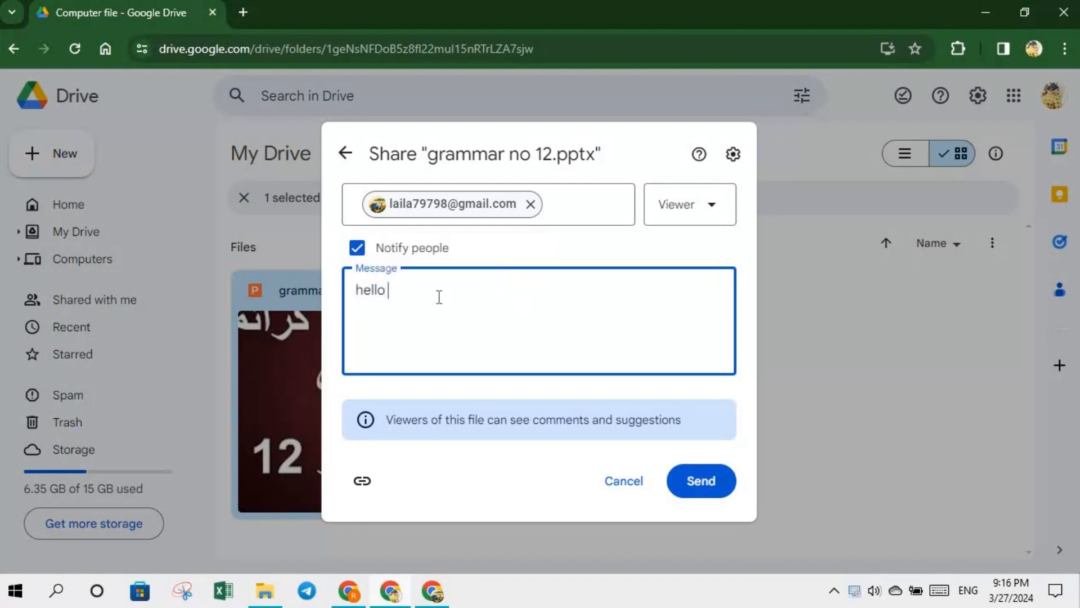
pyautogui.write('i')
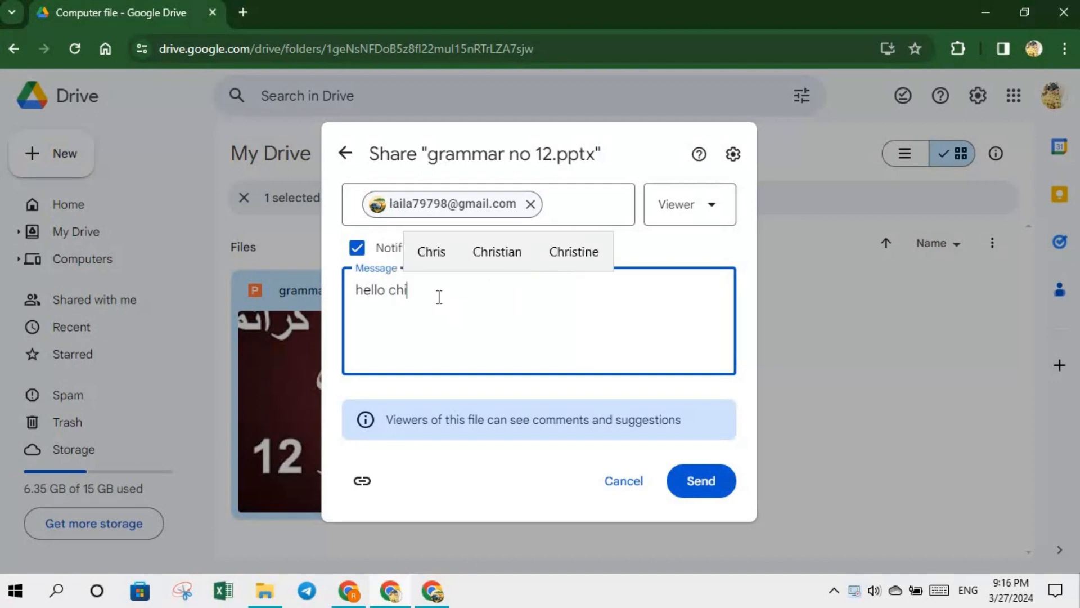
pyautogui.write('ck')
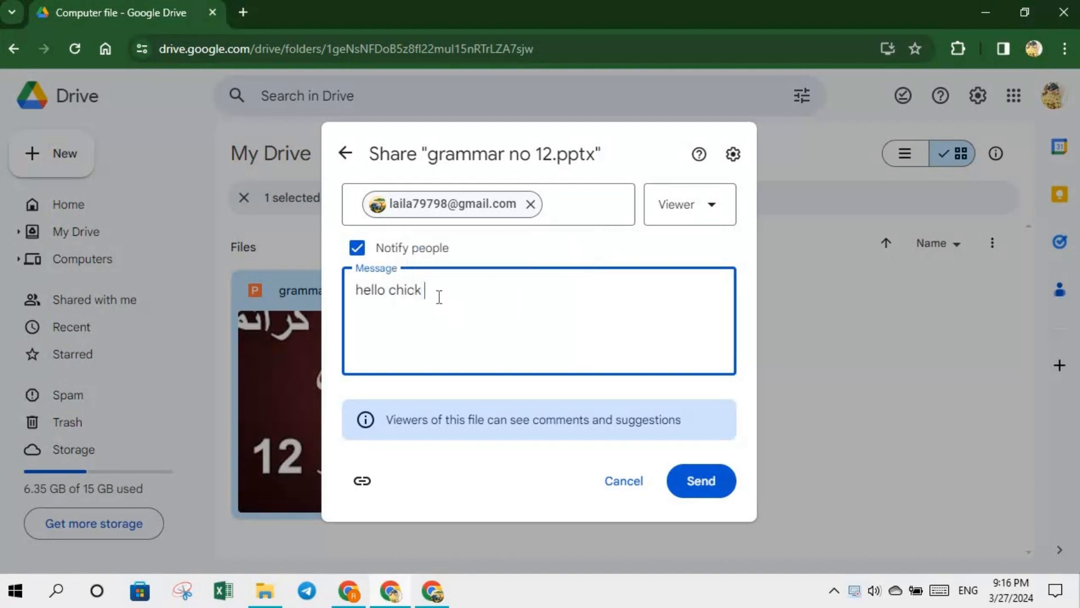
pyautogui.press('BackSpace')
pyautogui.press('BackSpace')
pyautogui.press('BackSpace')
pyautogui.press('BackSpace')
pyautogui.press('BackSpace')
pyautogui.write('heck this file')
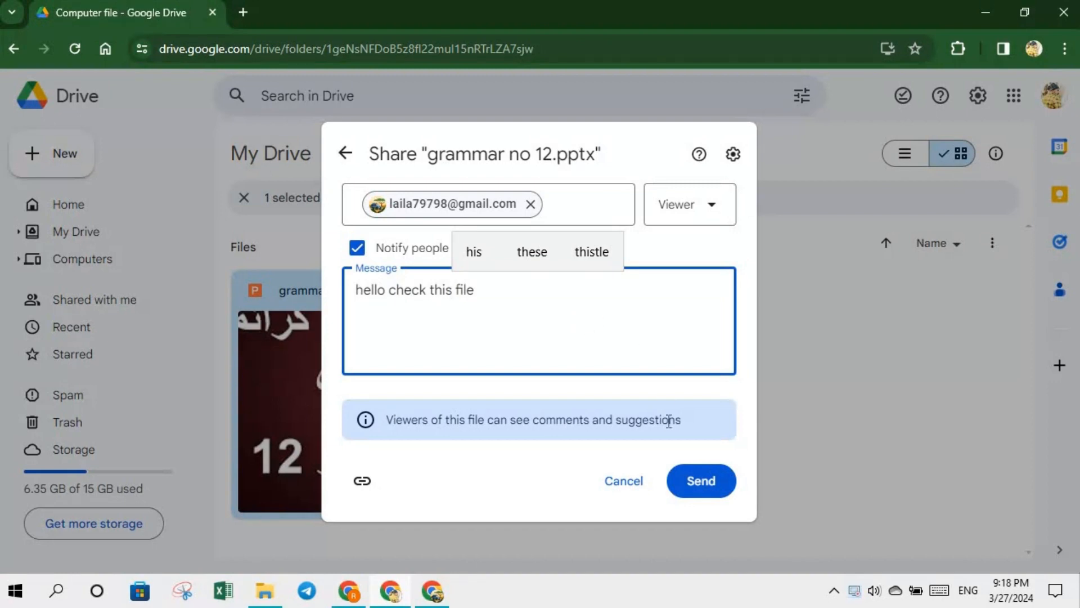
pyautogui.click(710, 493)
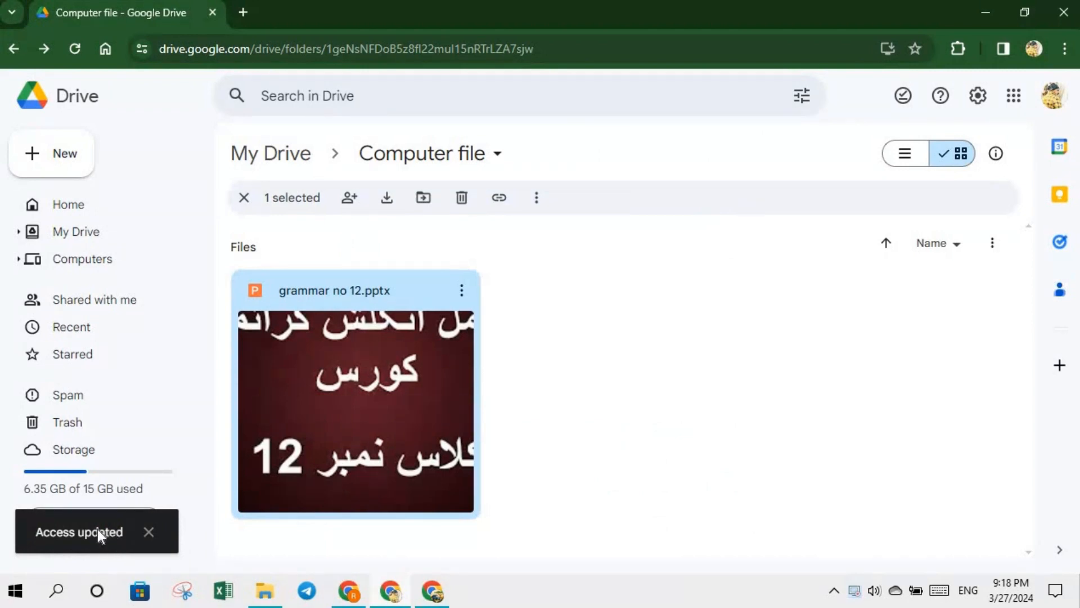
# - Dismiss the Access updated notice and open the action menu for grammar no 12.pptx
pyautogui.click(148, 537)
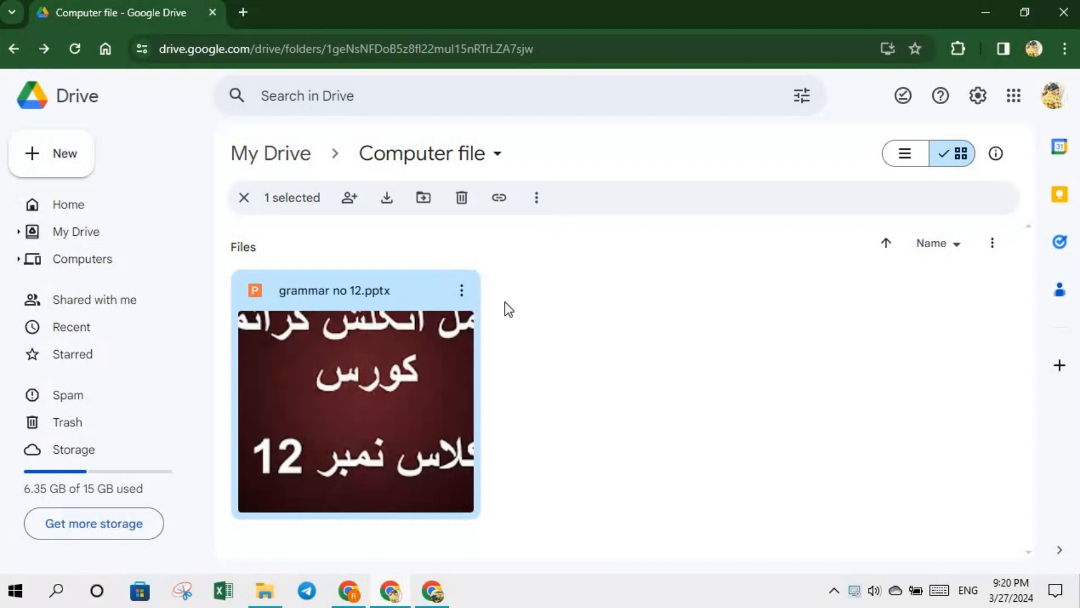
pyautogui.click(462, 290)
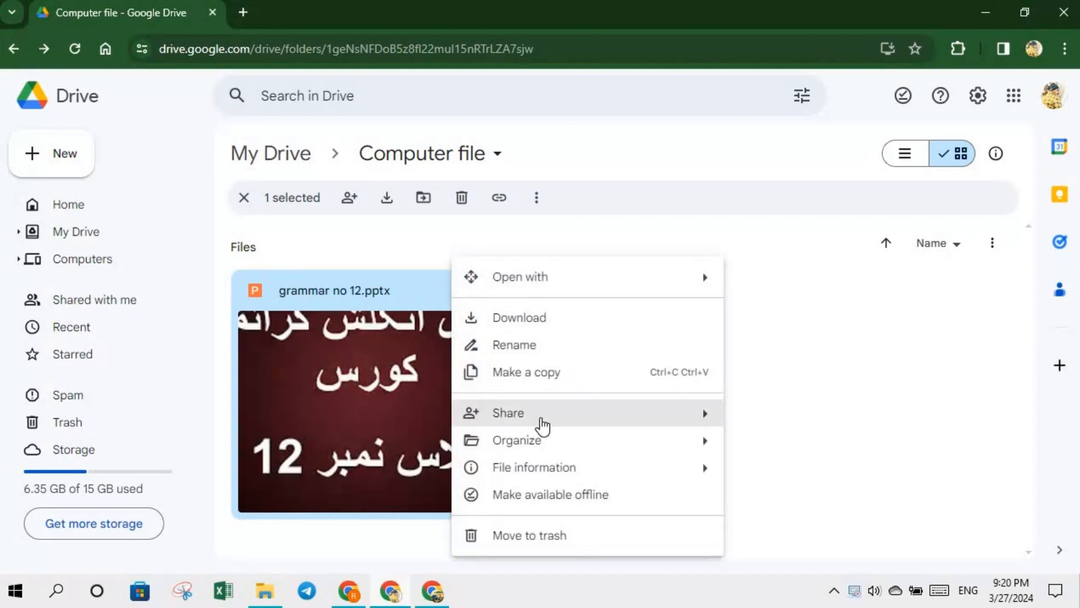
# - Remove the invited person's access to grammar no 12.pptx and save the change
pyautogui.moveTo(540, 427)
pyautogui.click(781, 419)
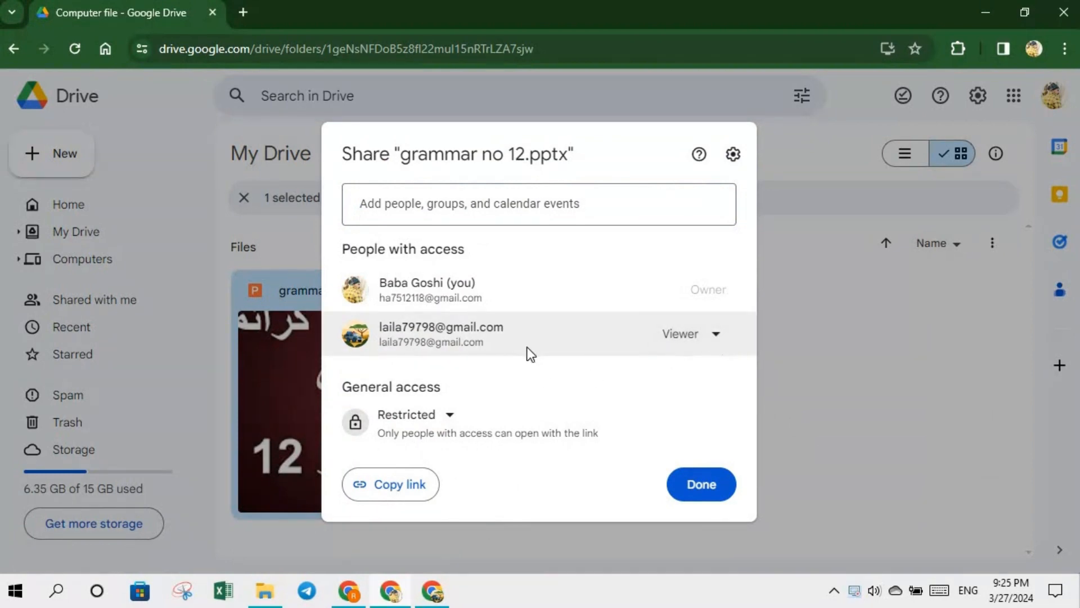
pyautogui.click(717, 336)
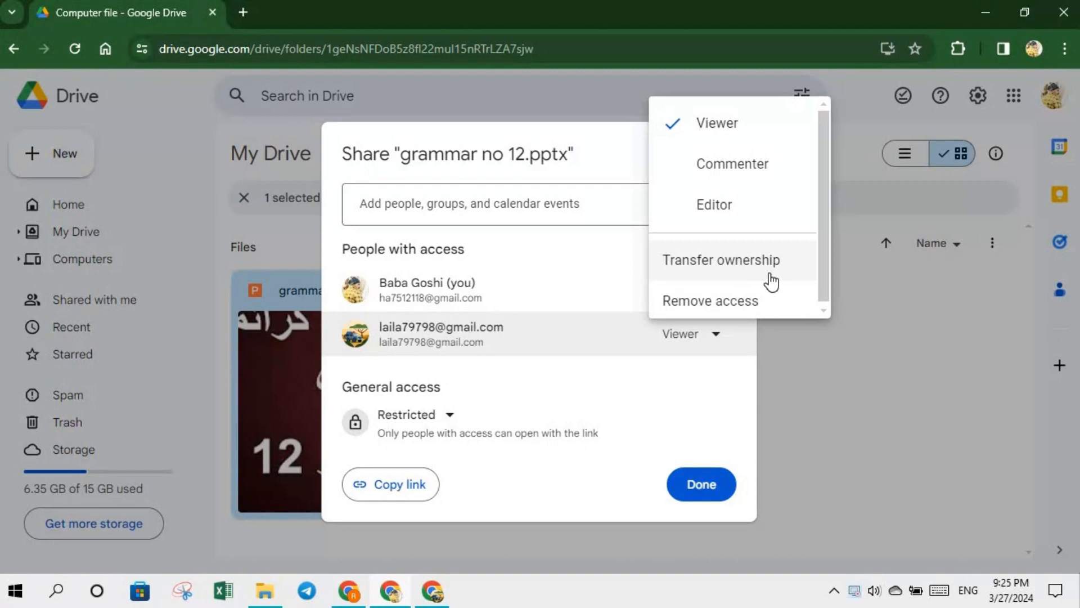
pyautogui.click(712, 304)
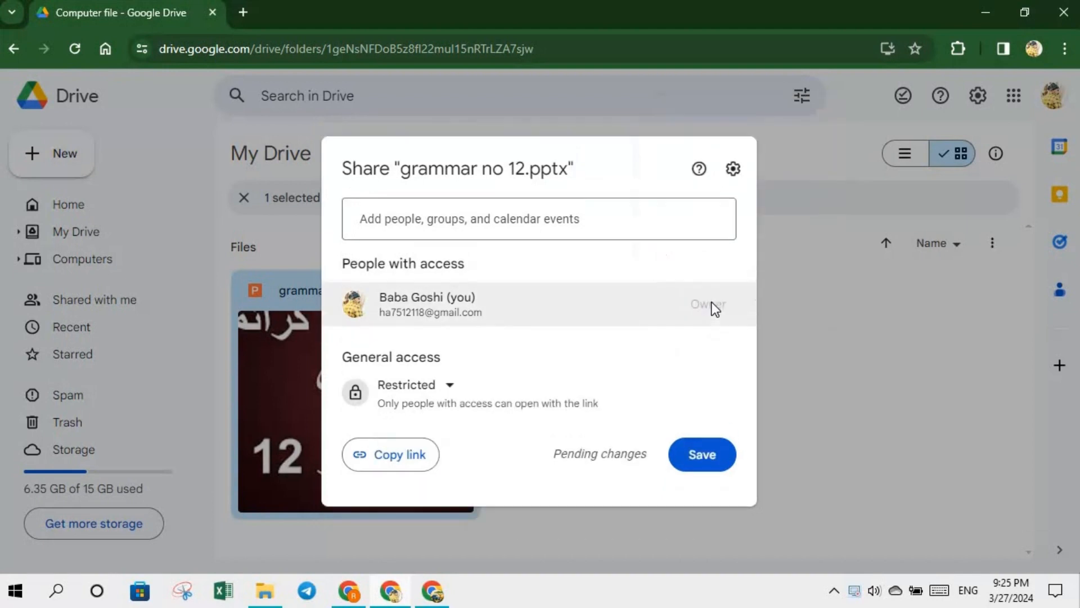
pyautogui.click(710, 463)
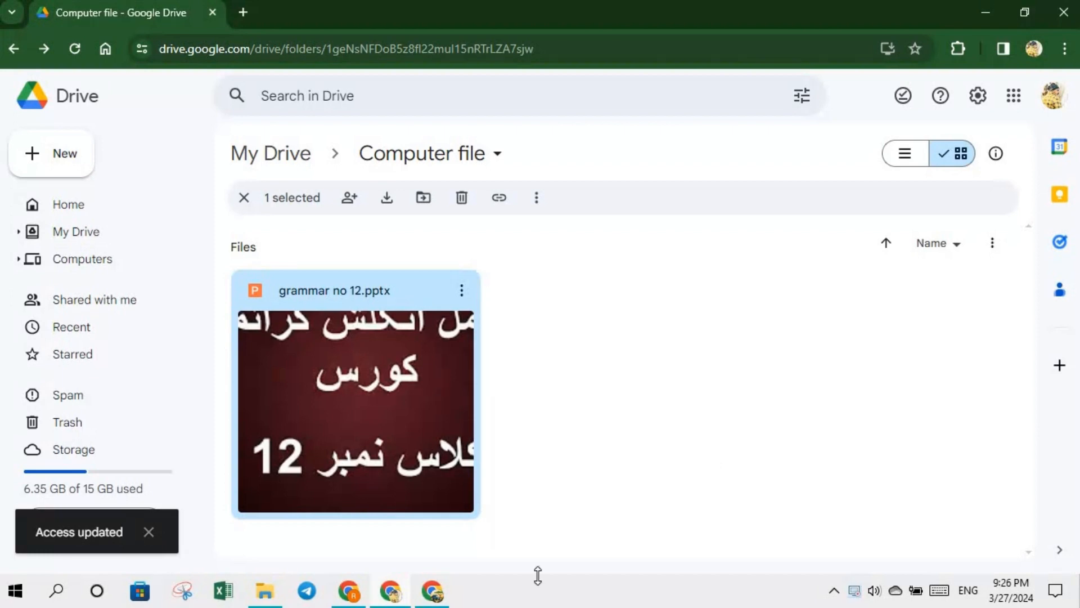
# - In the recipient's Gmail, open the invitation email's presentation link, reaching the You need access page
pyautogui.click(432, 604)
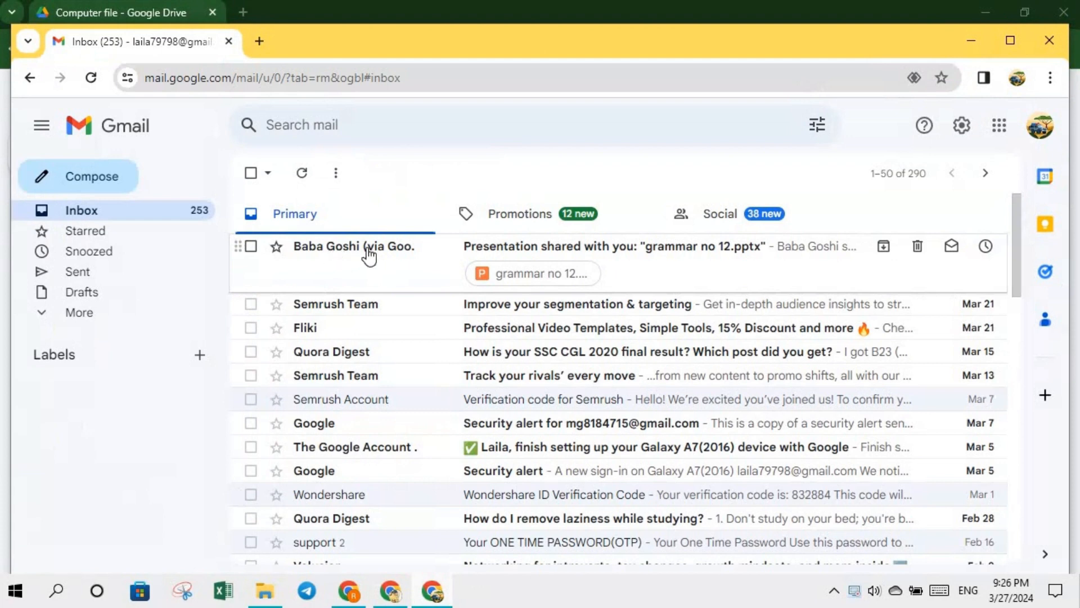
pyautogui.click(606, 248)
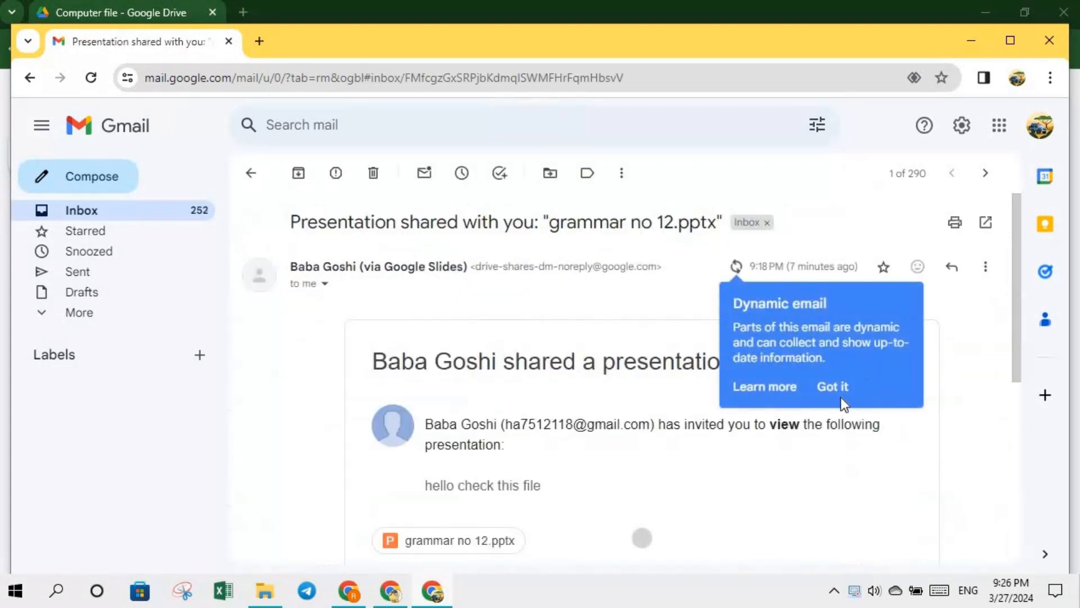
pyautogui.click(835, 388)
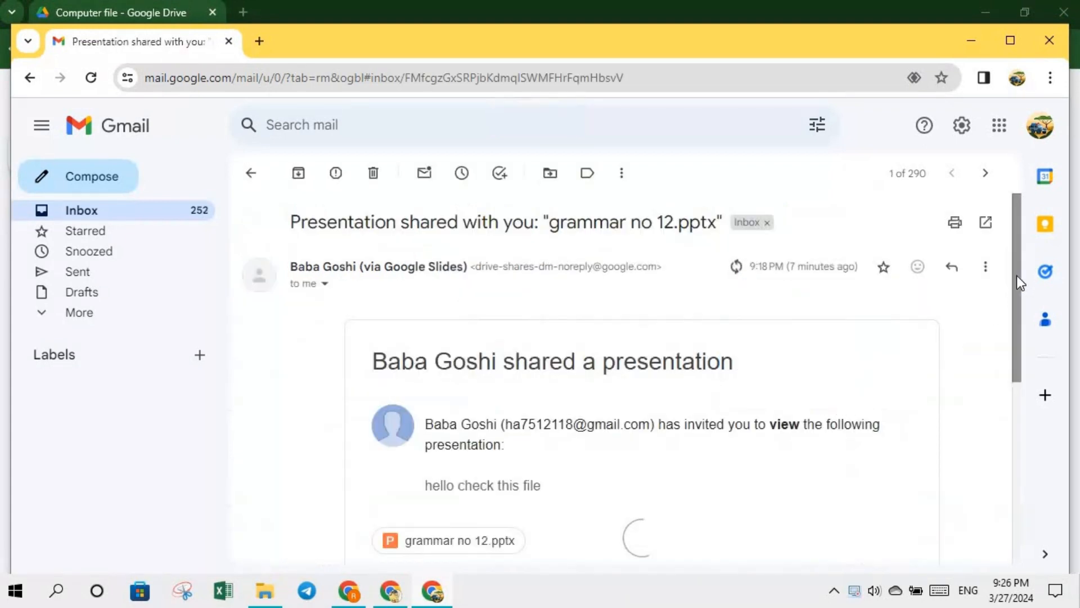
pyautogui.moveTo(1017, 275); pyautogui.dragTo(1003, 387)
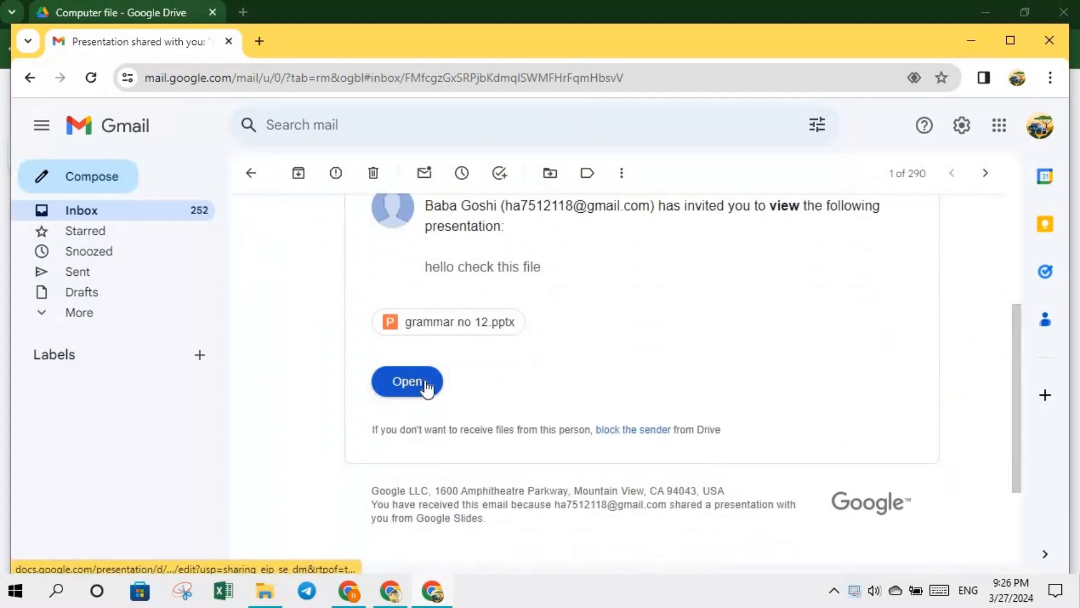
pyautogui.click(409, 386)
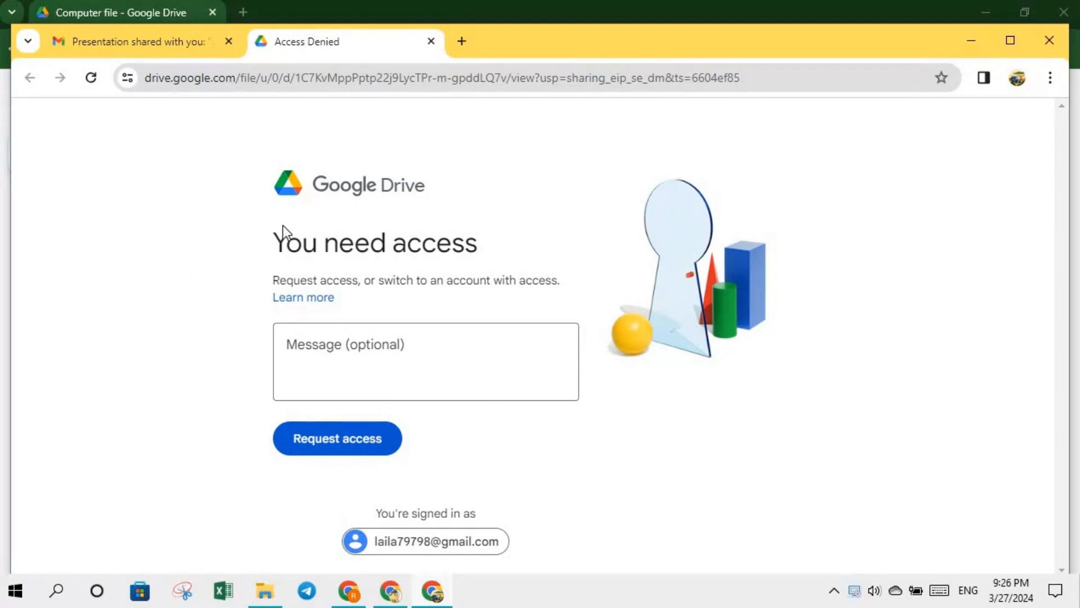
# - Switch from Gmail back to the owner's Drive window and deselect grammar no 12.pptx
pyautogui.click(148, 44)
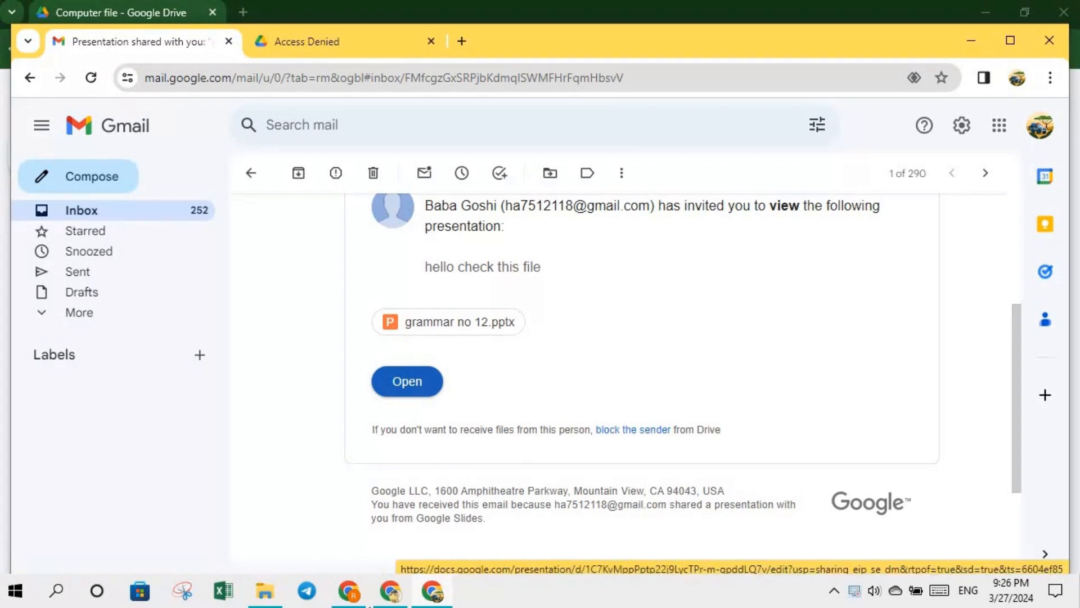
pyautogui.click(392, 592)
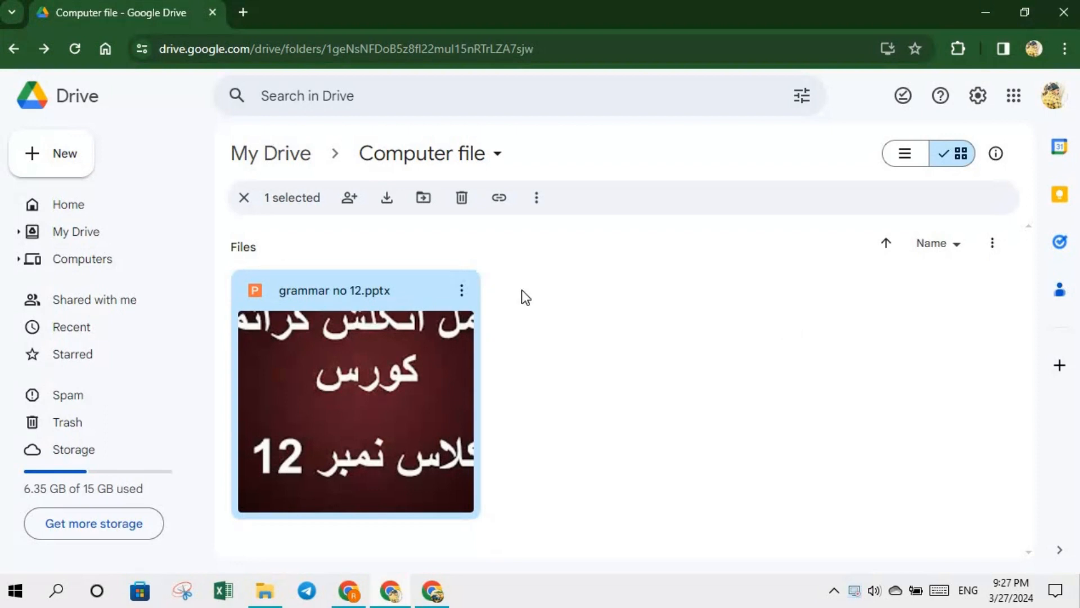
pyautogui.click(522, 289)
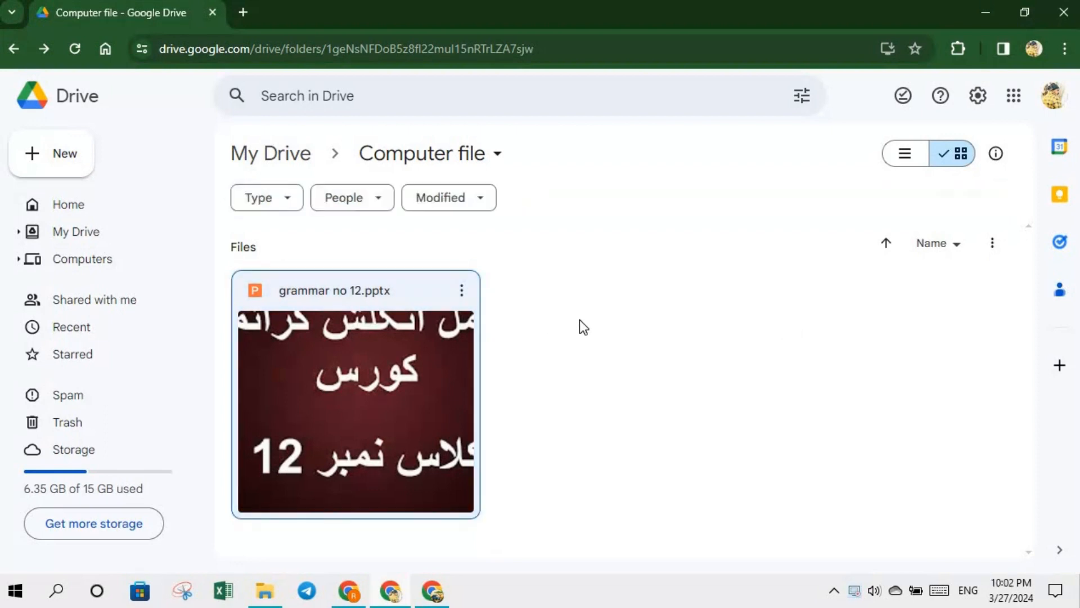
# - Copy a link to grammar no 12.pptx from its Share submenu
pyautogui.click(462, 290)
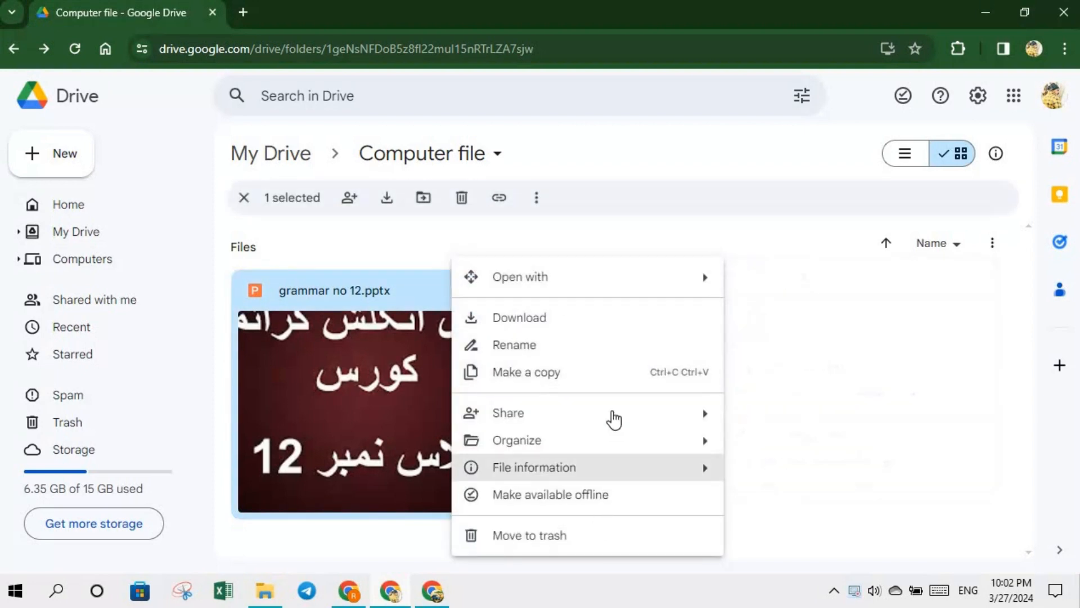
pyautogui.moveTo(720, 426)
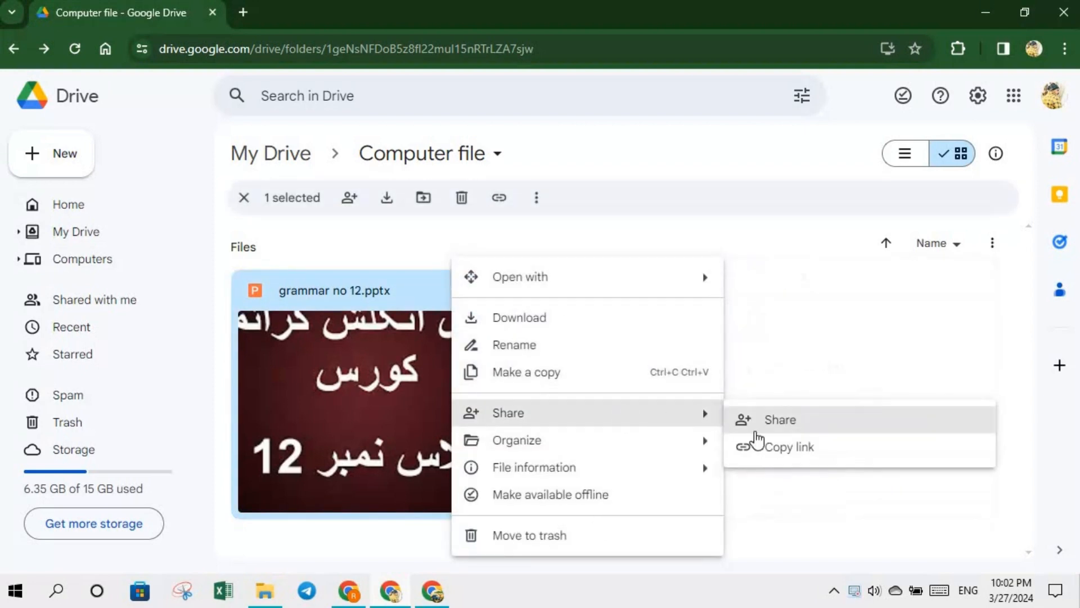
pyautogui.click(787, 450)
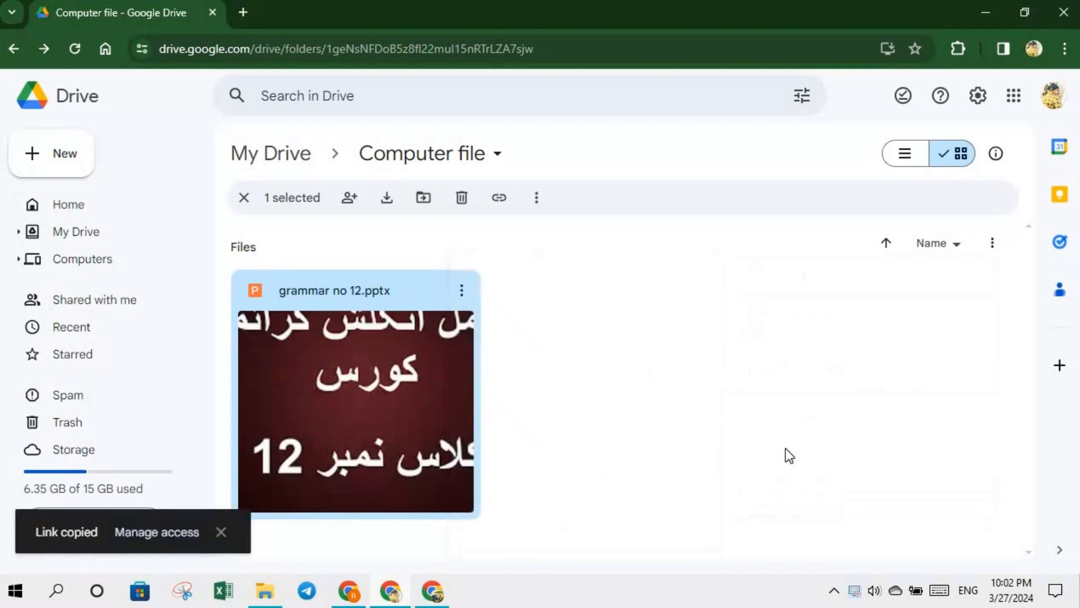
# - Set General access to Anyone with the link as Viewer and copy the link
pyautogui.click(160, 533)
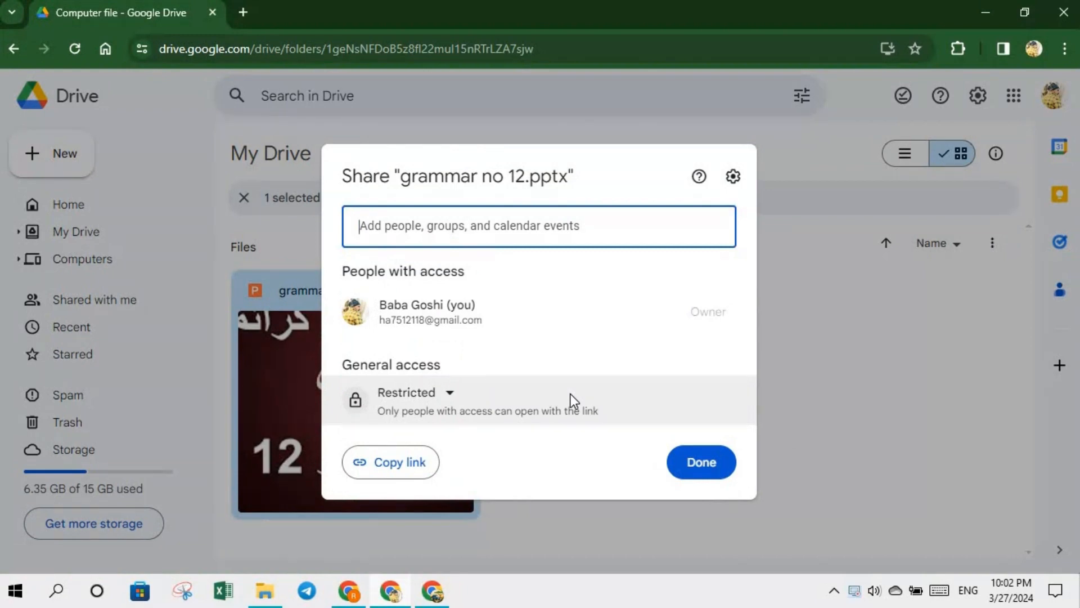
pyautogui.click(450, 397)
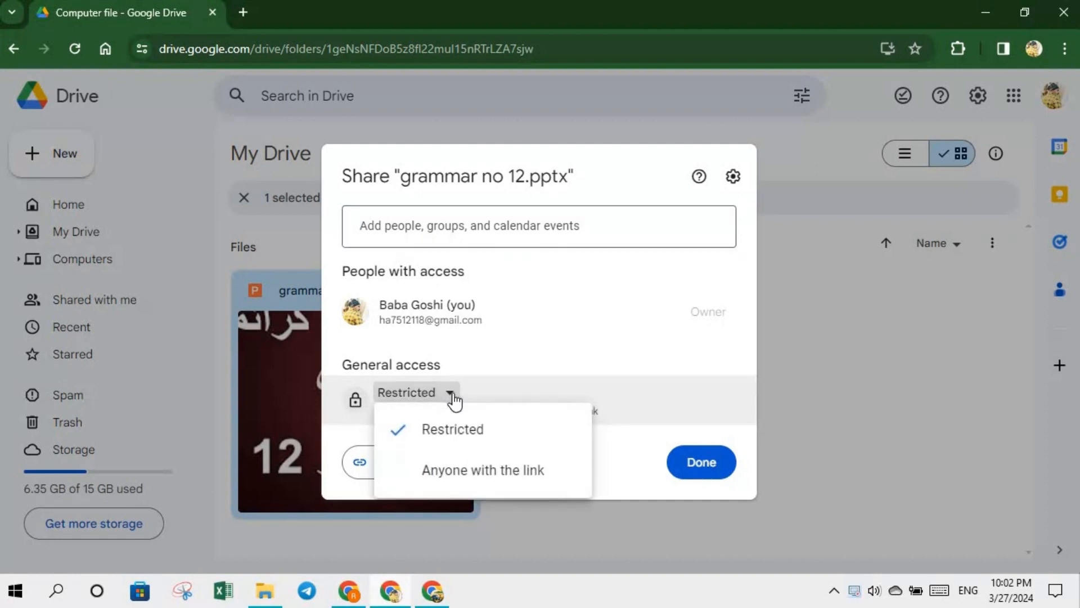
pyautogui.click(528, 349)
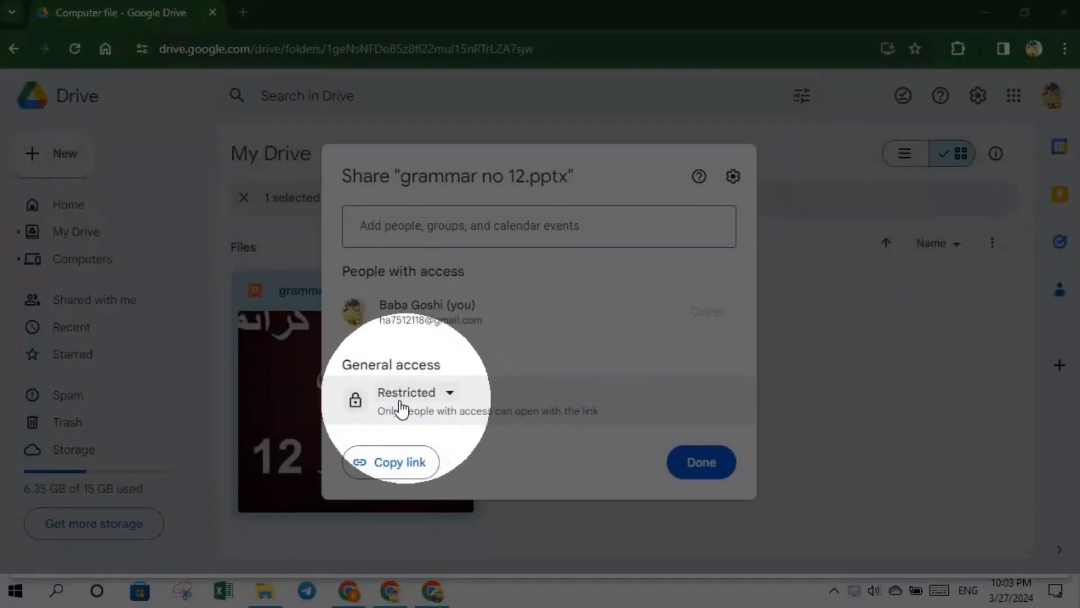
pyautogui.click(451, 395)
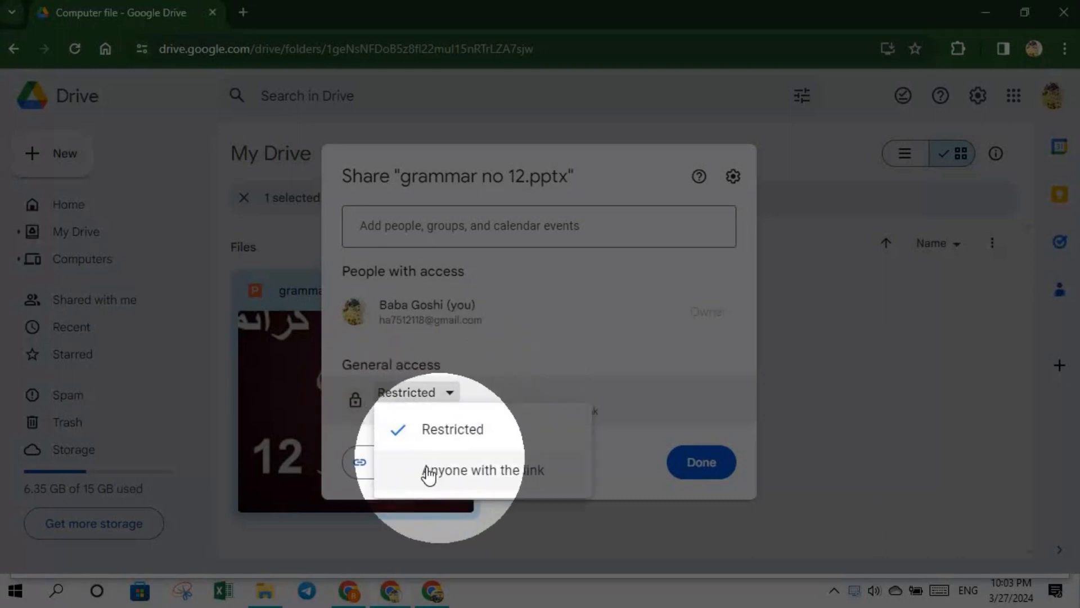
pyautogui.click(512, 473)
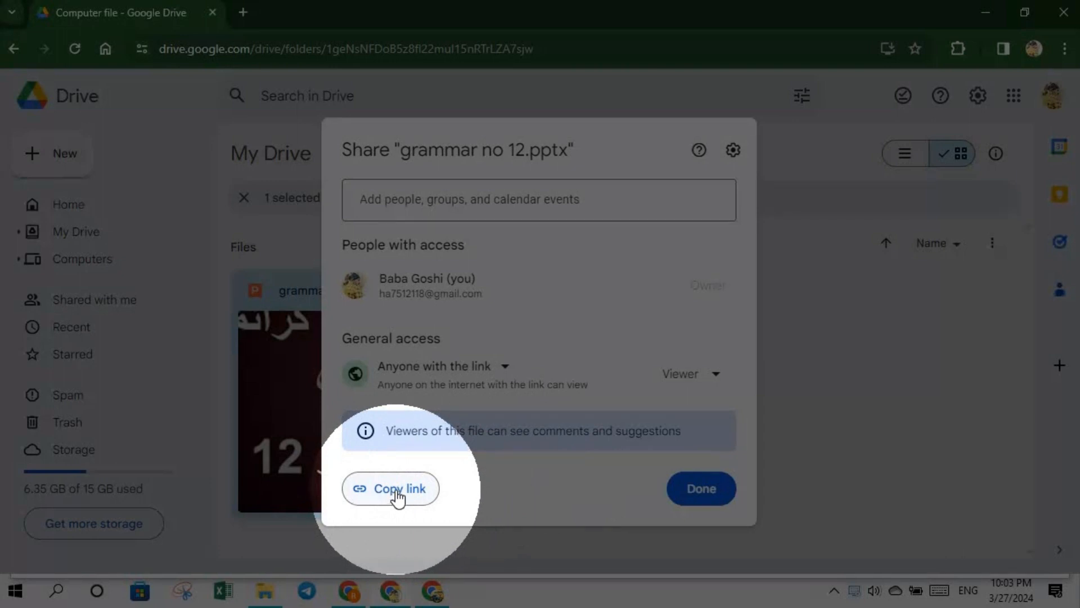
pyautogui.click(397, 490)
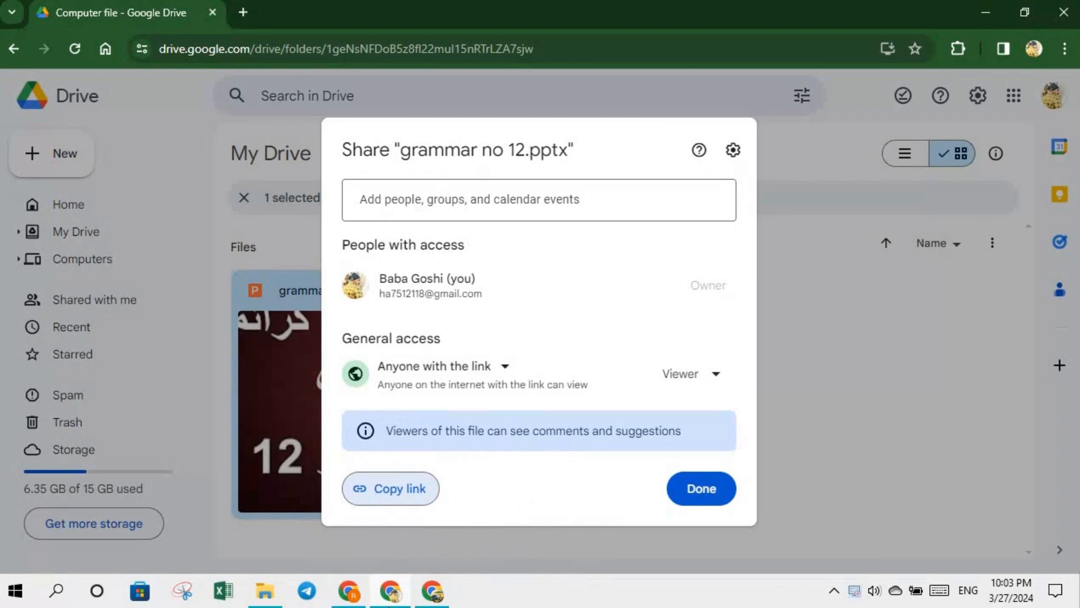
# - Bring the recipient's Chrome window forward and close the Access Denied tab
pyautogui.moveTo(390, 602)
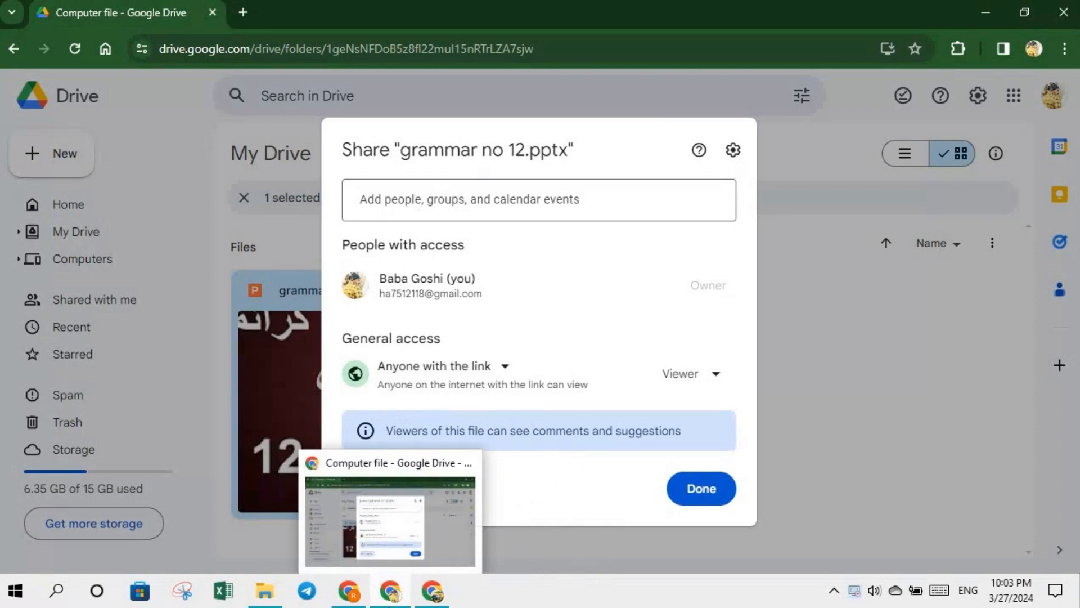
pyautogui.click(431, 589)
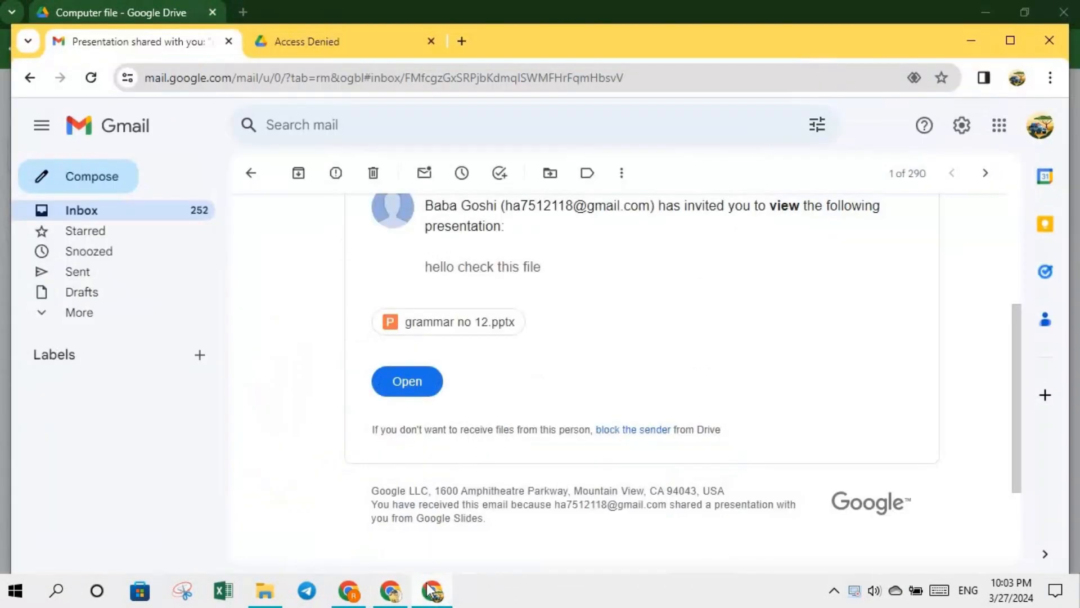
pyautogui.click(430, 41)
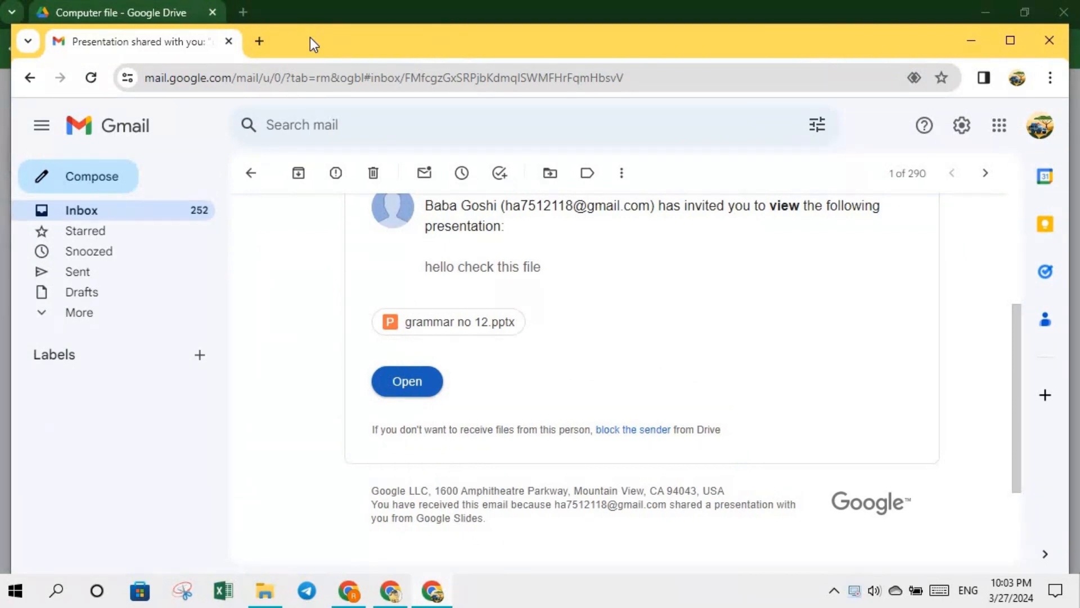
# - Paste the copied presentation link into a new tab and load it
pyautogui.click(260, 41)
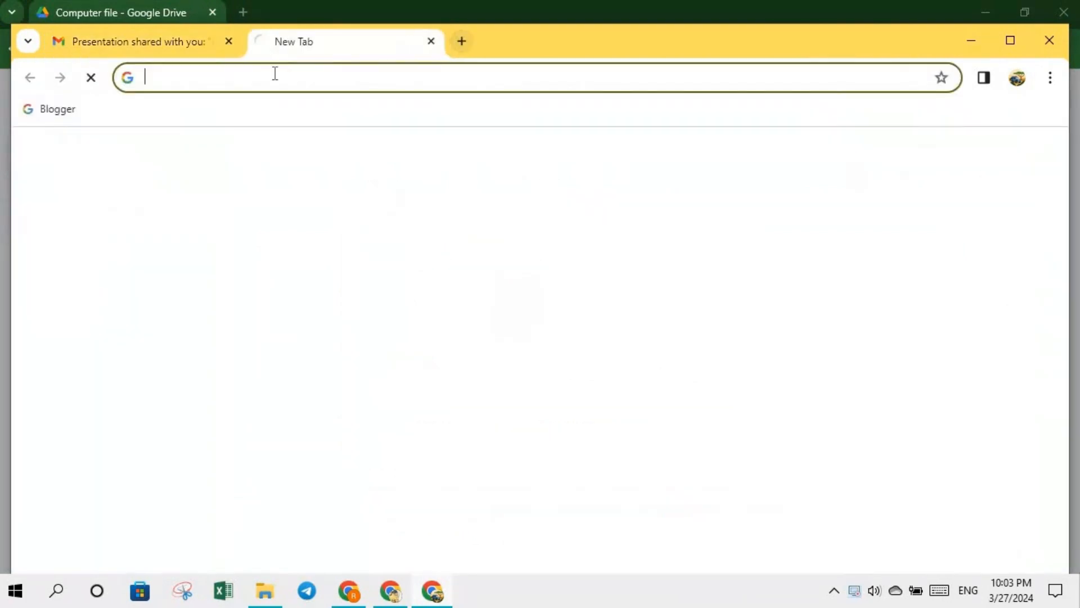
pyautogui.click(269, 77)
pyautogui.rightClick(265, 77)
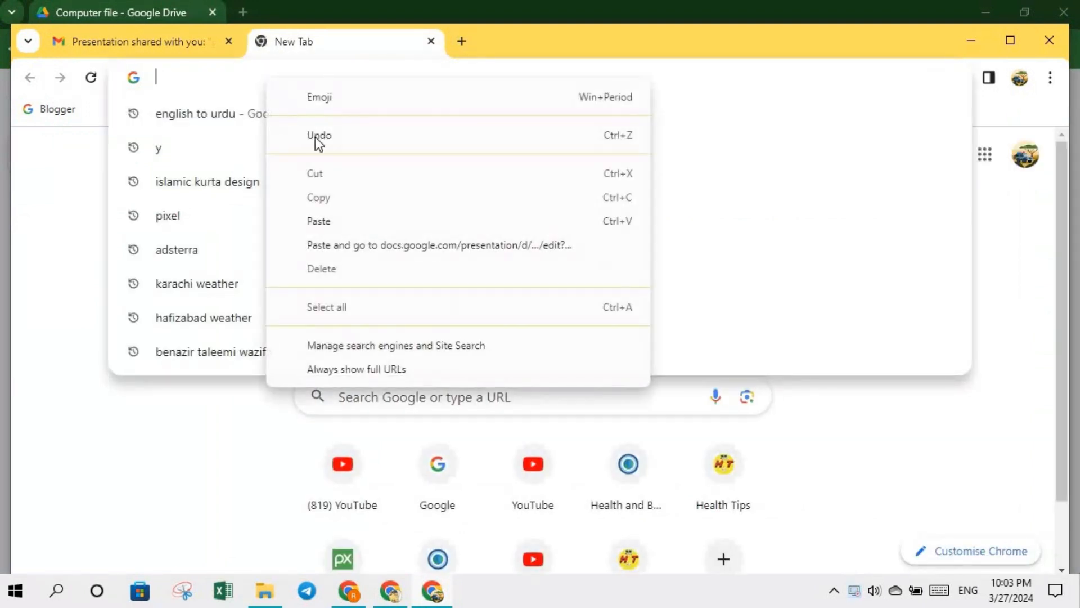
pyautogui.click(316, 225)
pyautogui.hotkey('ctrl', 'v')
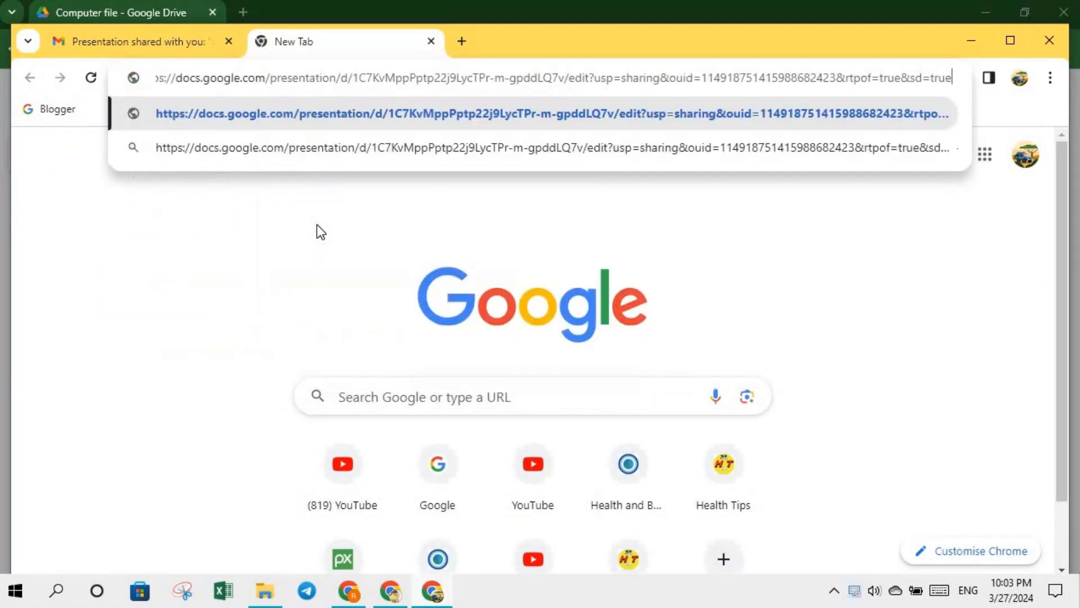
pyautogui.press('Return')
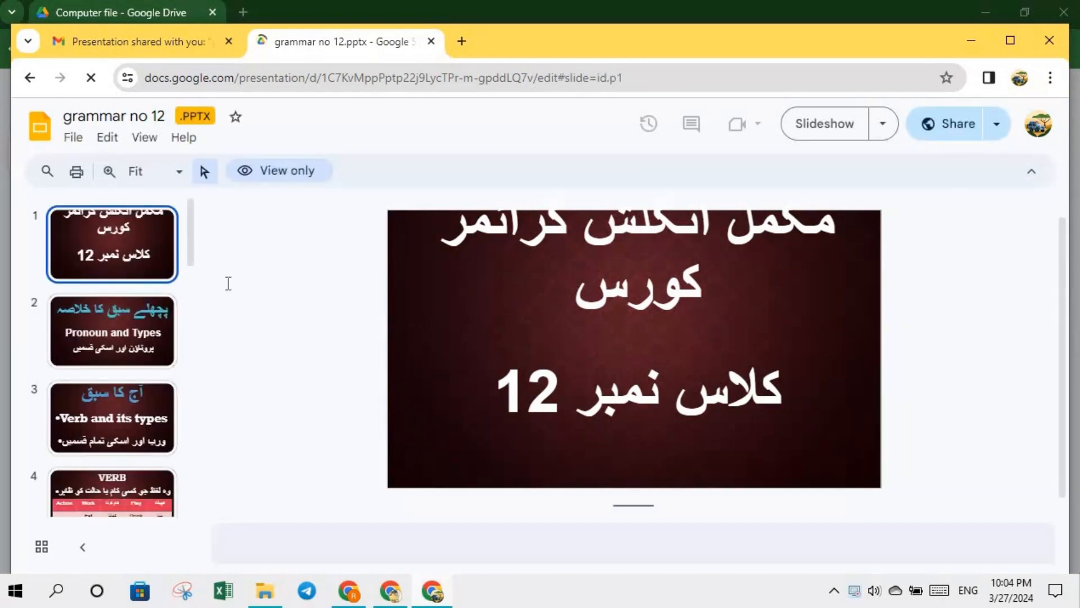
# - View slides 2–4 of grammar no 12, including the VERB table, then close its tab
pyautogui.click(116, 326)
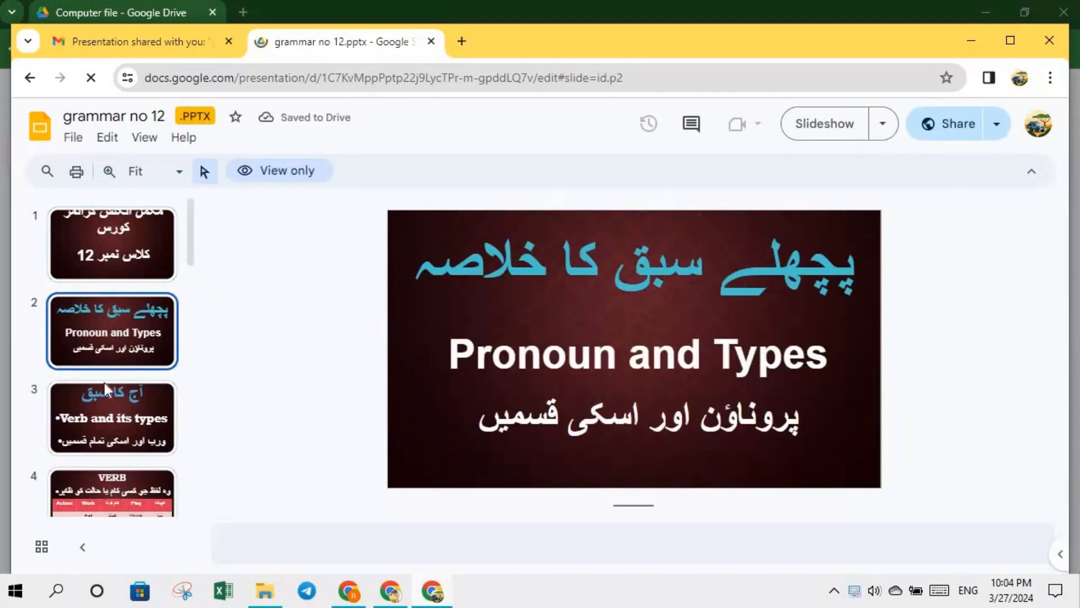
pyautogui.click(90, 403)
pyautogui.click(109, 488)
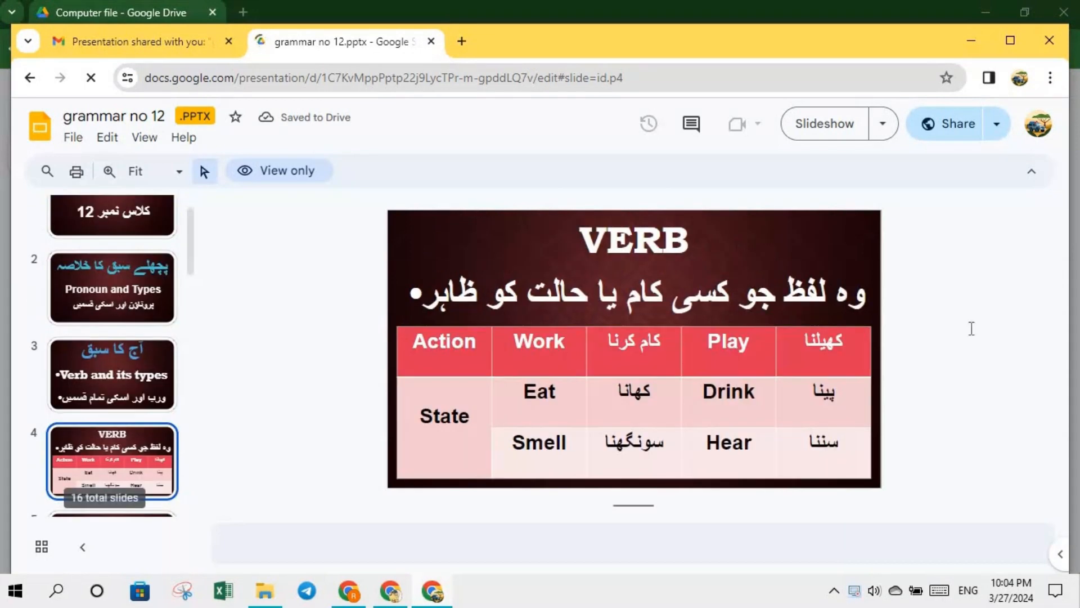
pyautogui.moveTo(187, 236); pyautogui.dragTo(185, 185)
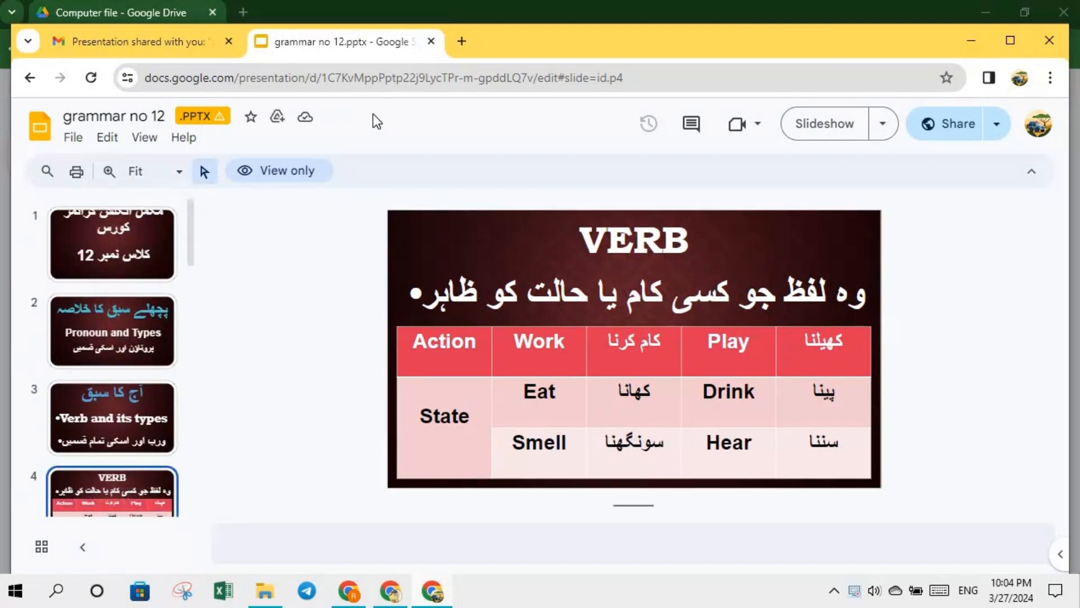
pyautogui.click(431, 41)
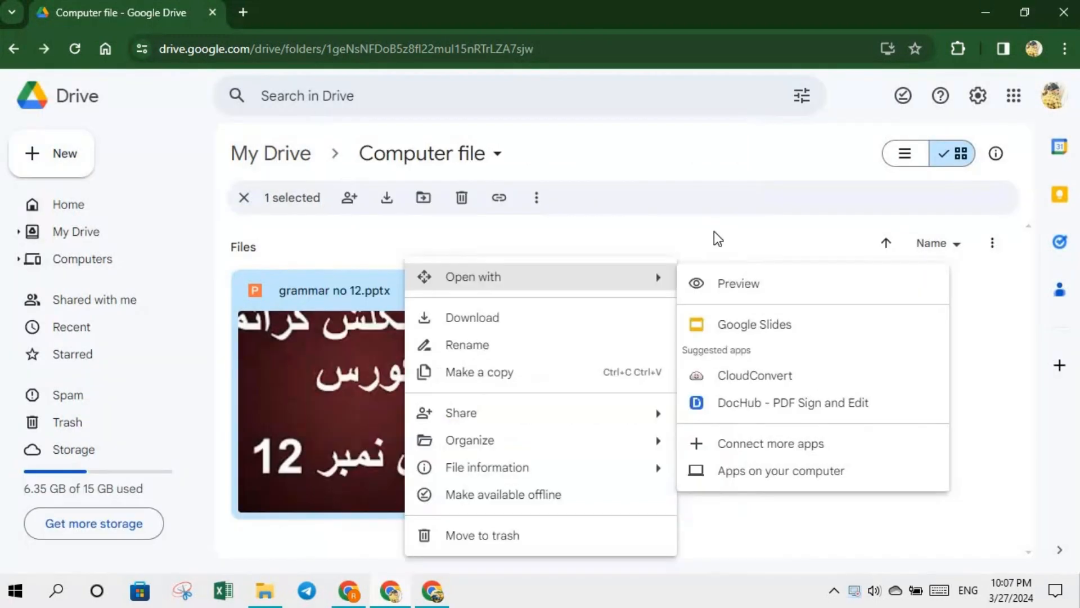
# - Open Manage versions for grammar no 12.pptx from its File information menu
pyautogui.click(652, 241)
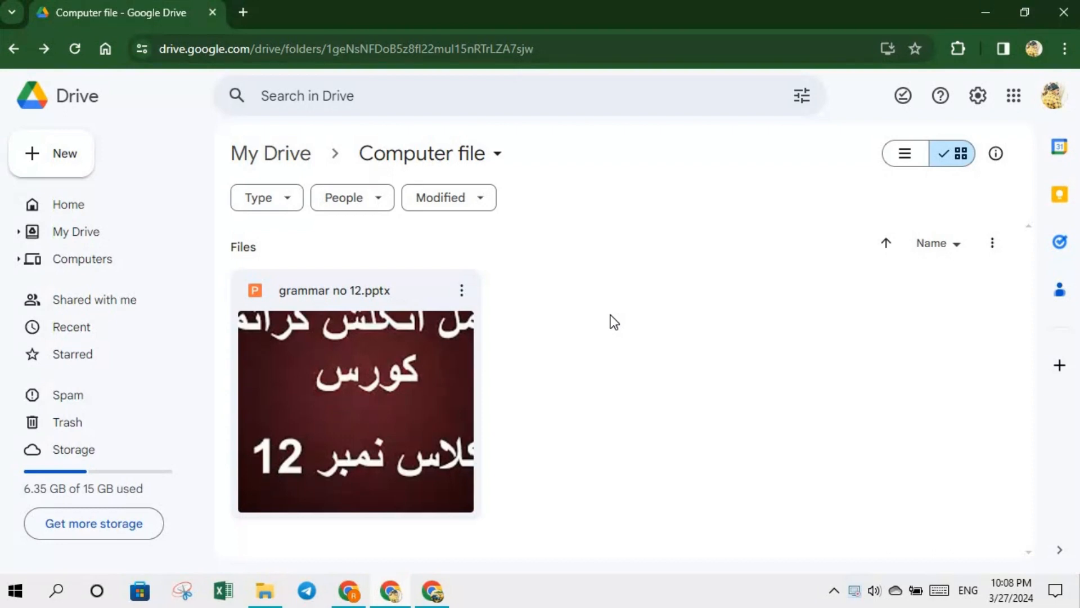
pyautogui.rightClick(381, 296)
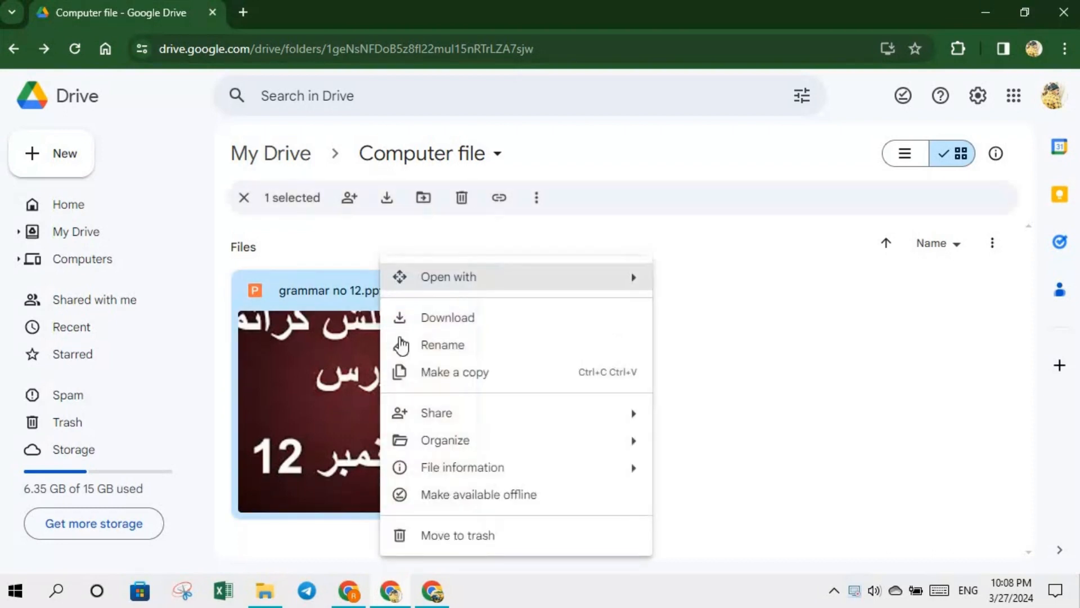
pyautogui.moveTo(470, 443)
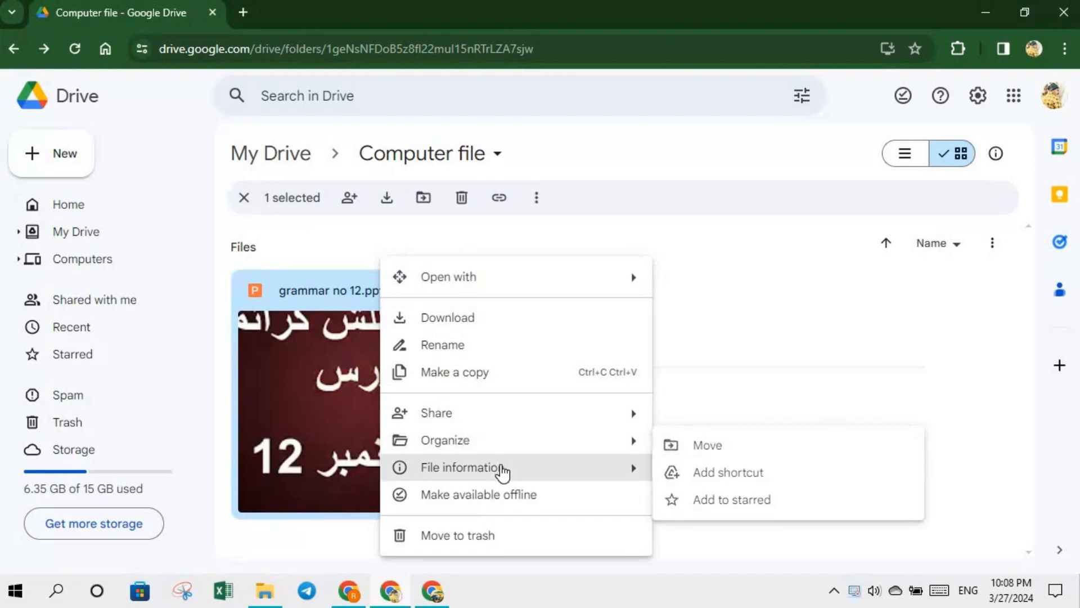
pyautogui.moveTo(501, 470)
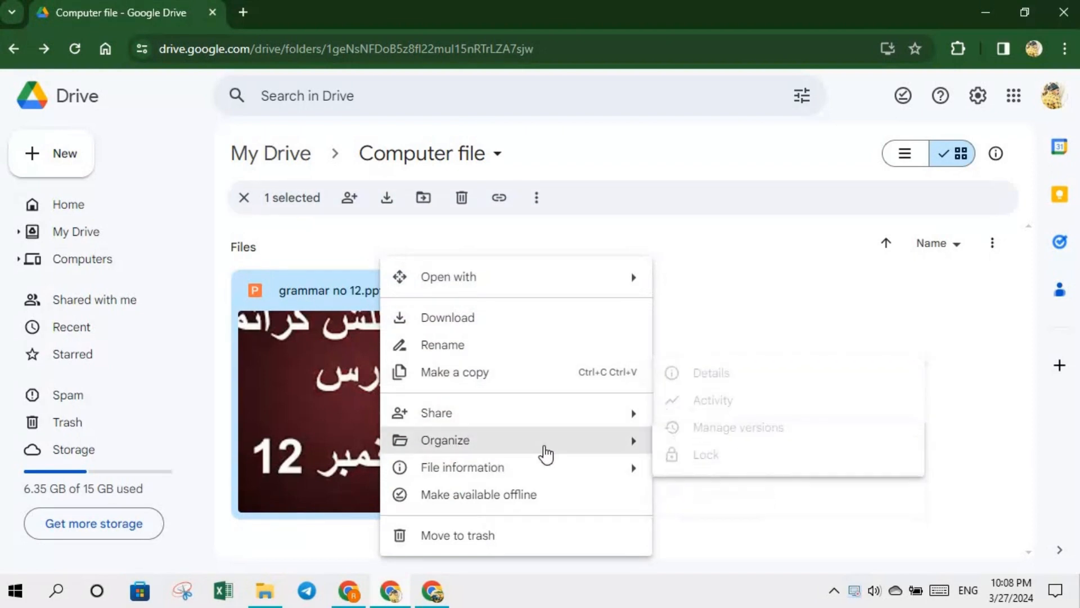
pyautogui.moveTo(543, 451)
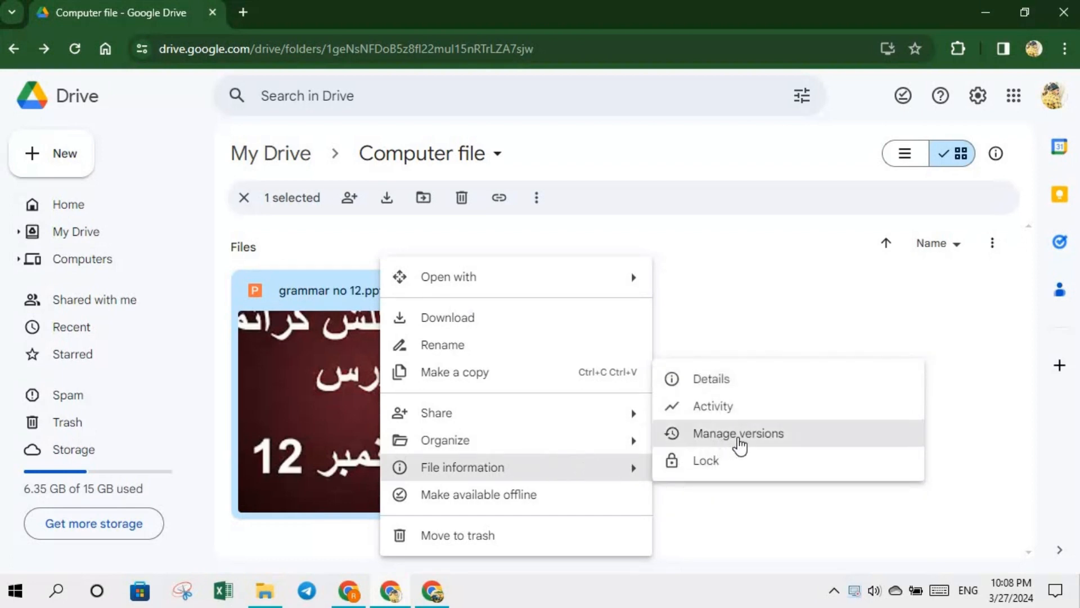
pyautogui.click(738, 436)
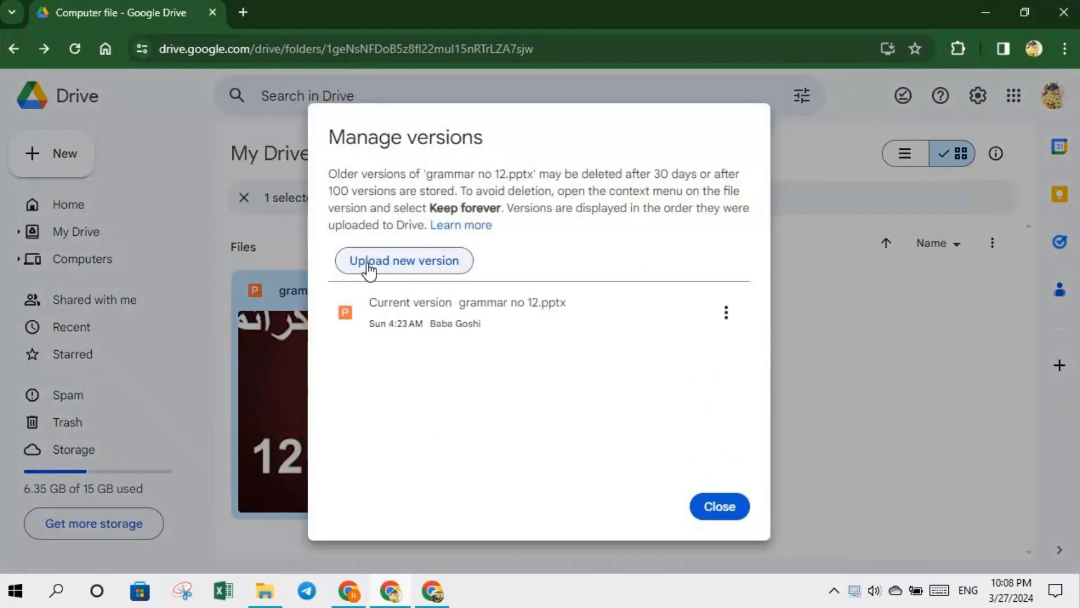
# - Upload grammar no 13 from the Desktop as the new version of grammar no 12.pptx
pyautogui.click(415, 263)
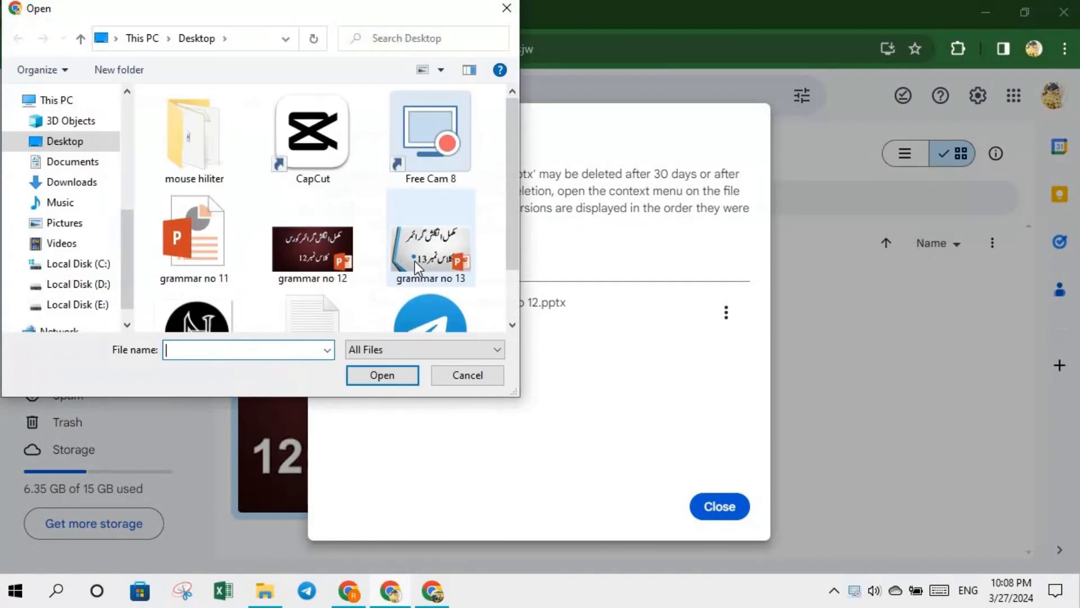
pyautogui.click(414, 261)
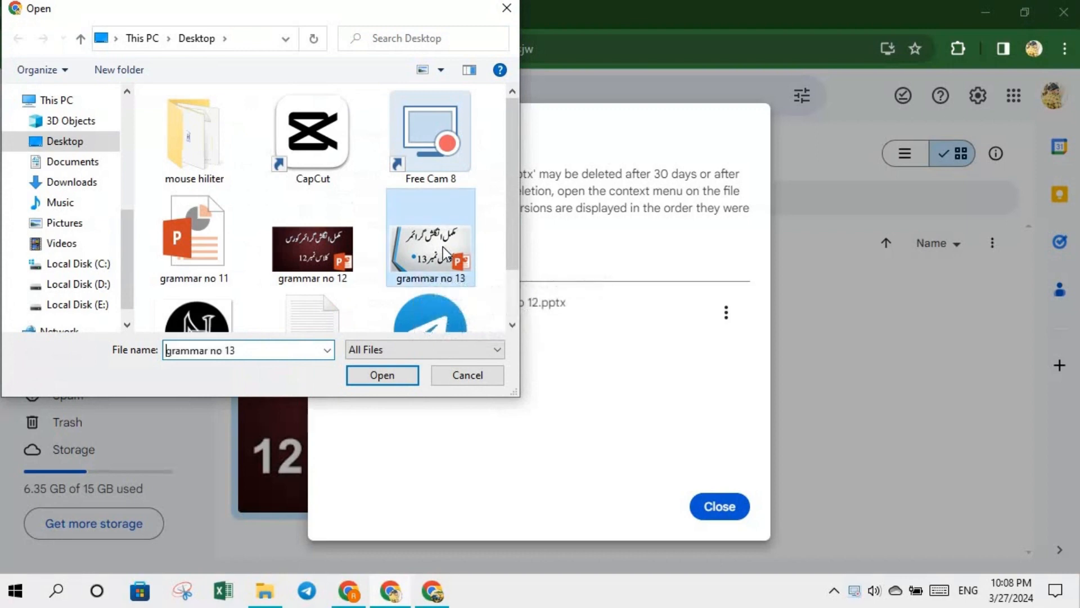
pyautogui.click(383, 373)
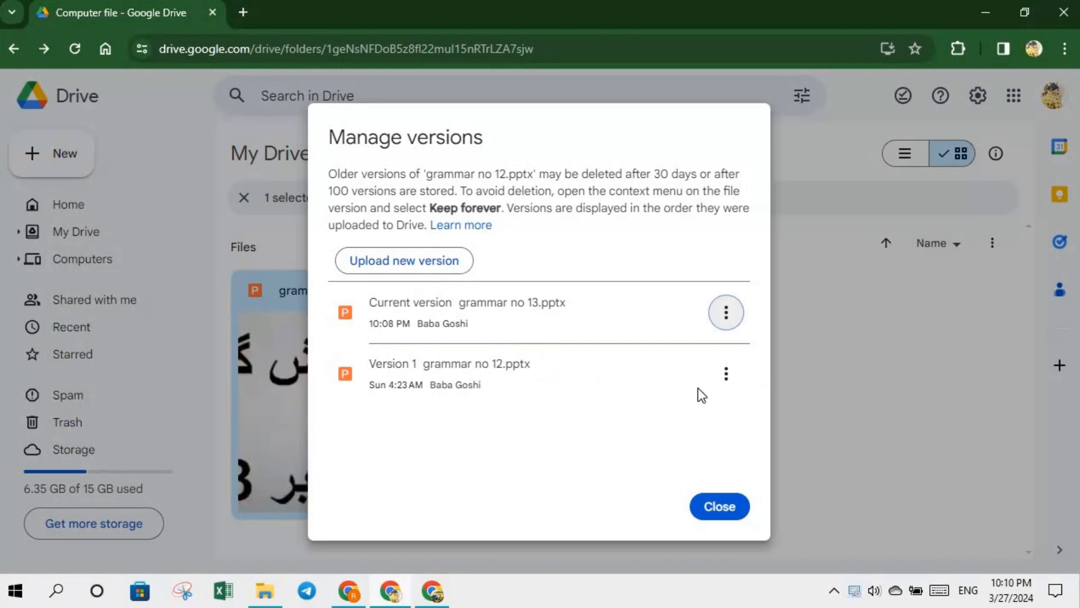
pyautogui.click(727, 504)
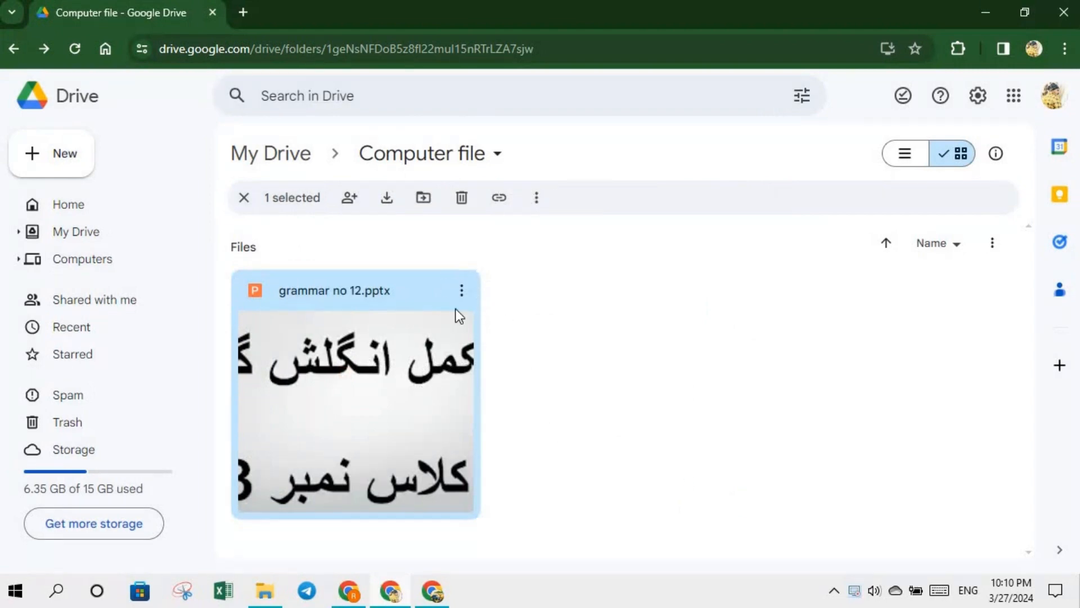
# - Copy grammar no 12.pptx's link from its actions menu
pyautogui.click(461, 291)
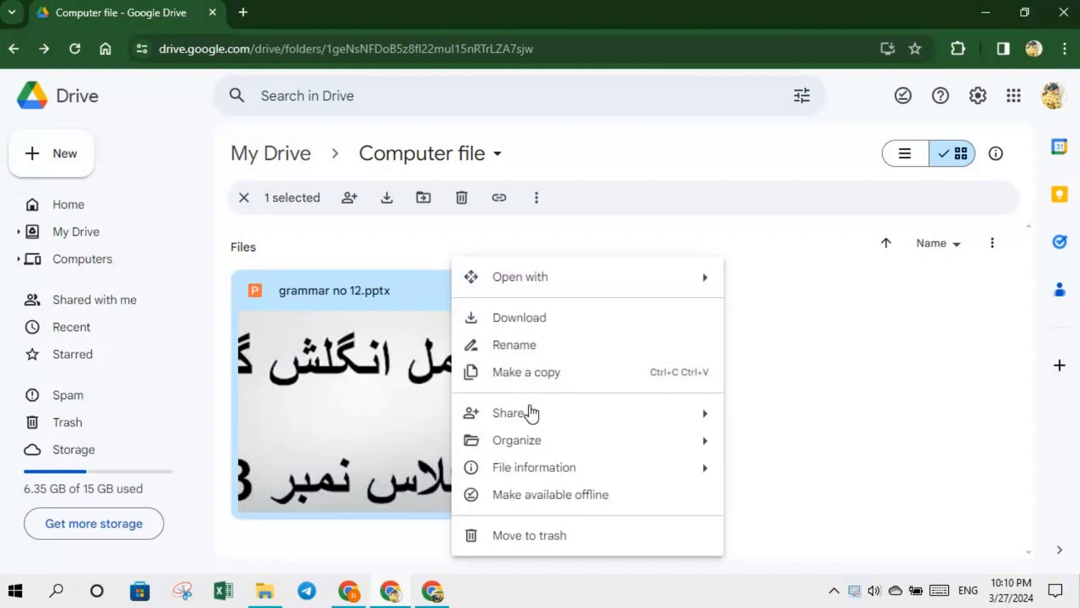
pyautogui.moveTo(530, 423)
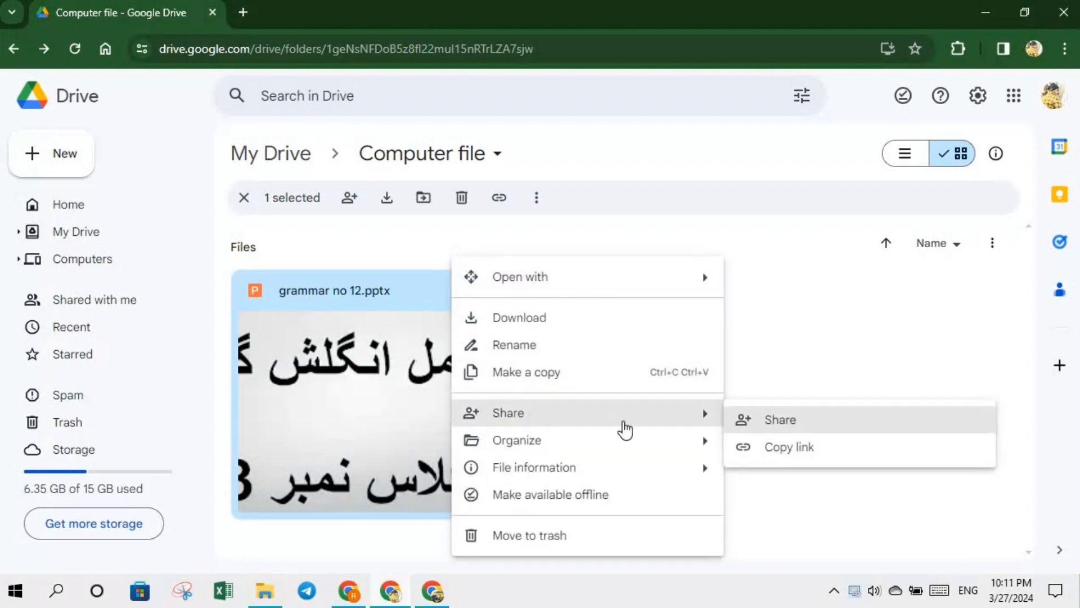
pyautogui.click(779, 457)
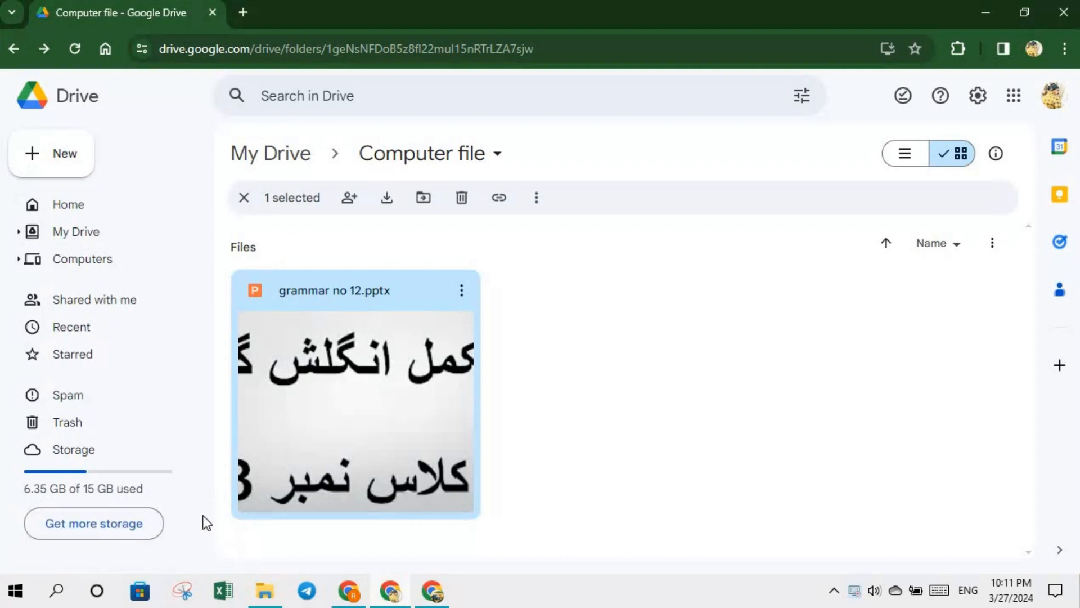
# - Copy the shareable link again from the Share dialog, then bring up the other Chrome window
pyautogui.press('.')
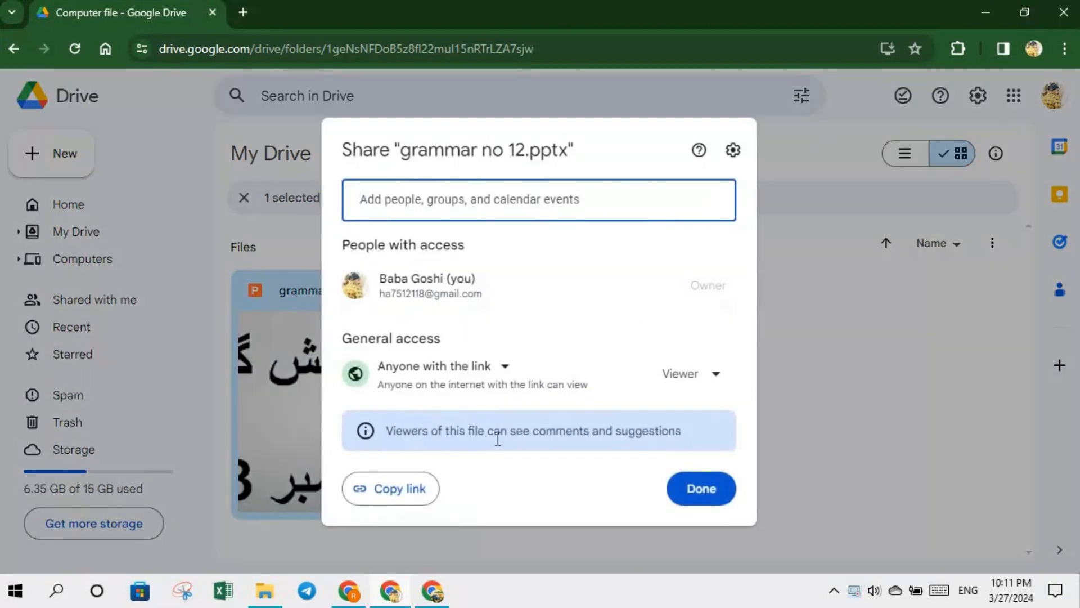
pyautogui.click(421, 488)
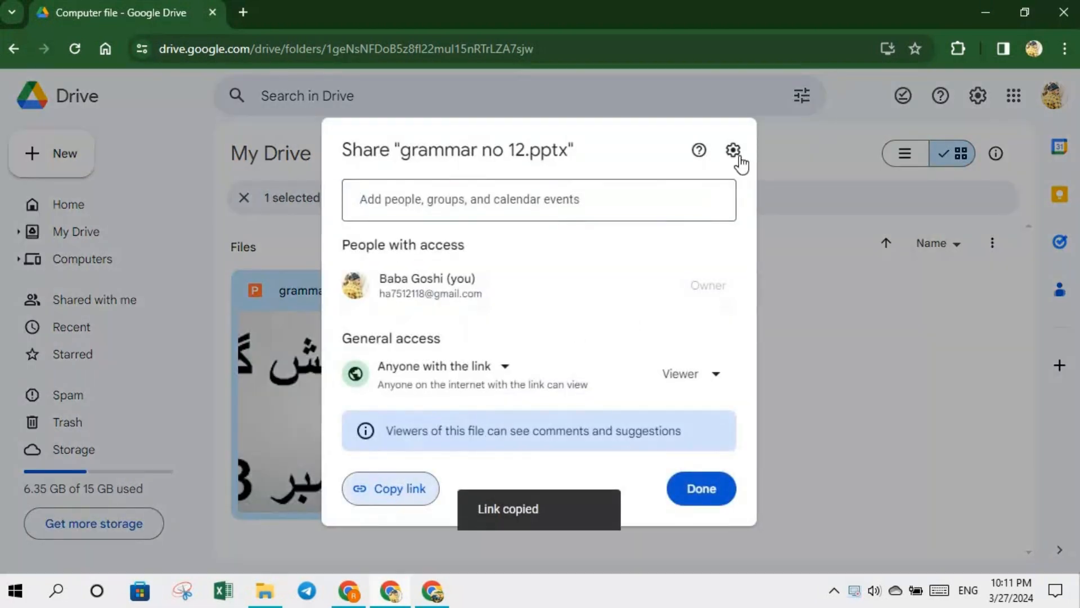
pyautogui.click(817, 279)
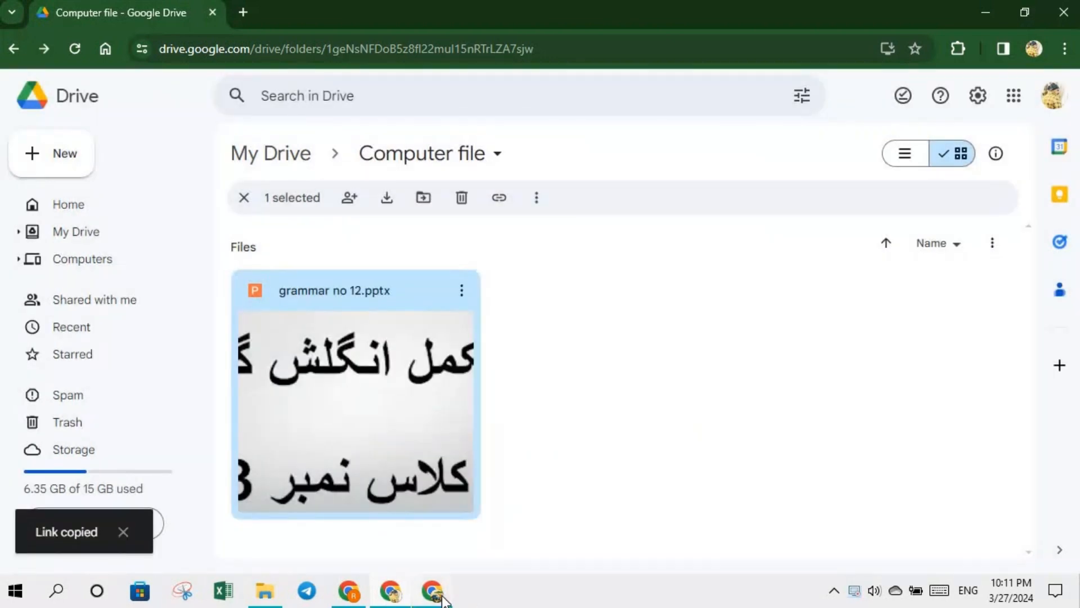
pyautogui.click(440, 594)
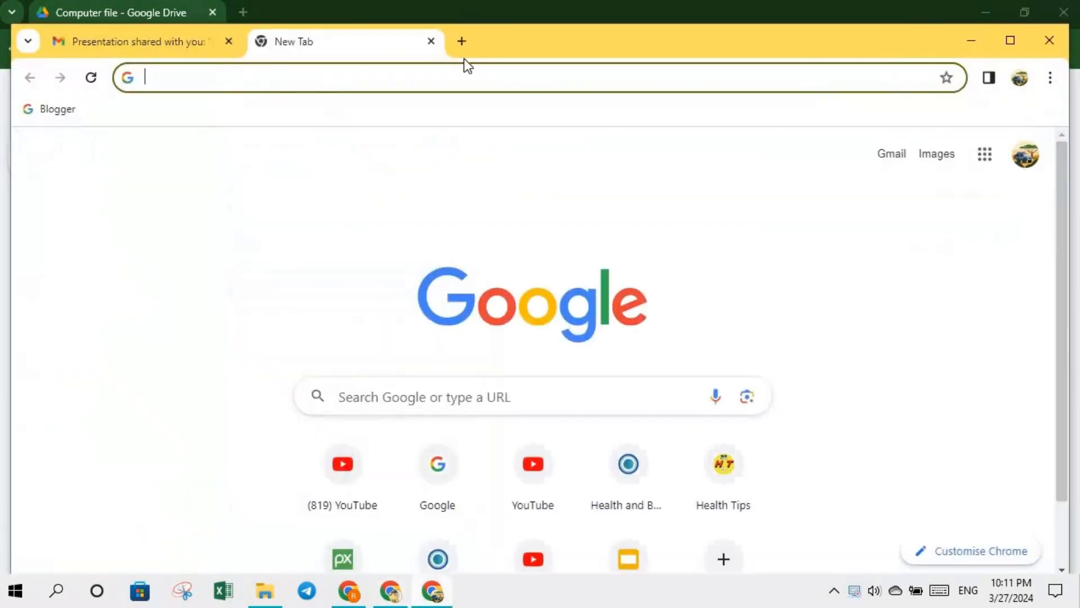
# - Paste the copied link into the address bar and open the presentation
pyautogui.rightClick(346, 79)
pyautogui.click(408, 221)
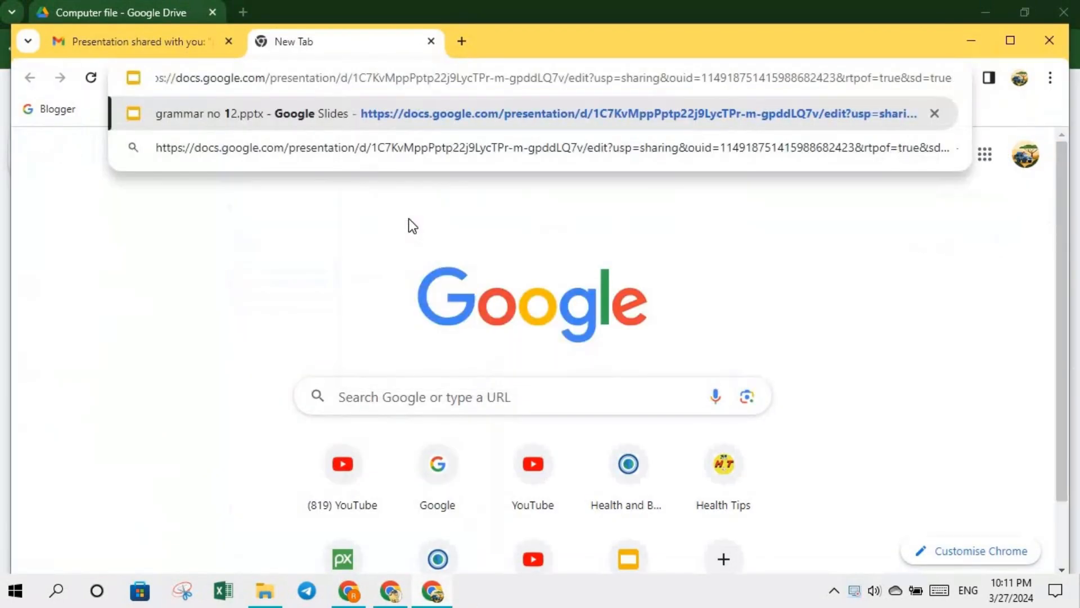
pyautogui.press('Return')
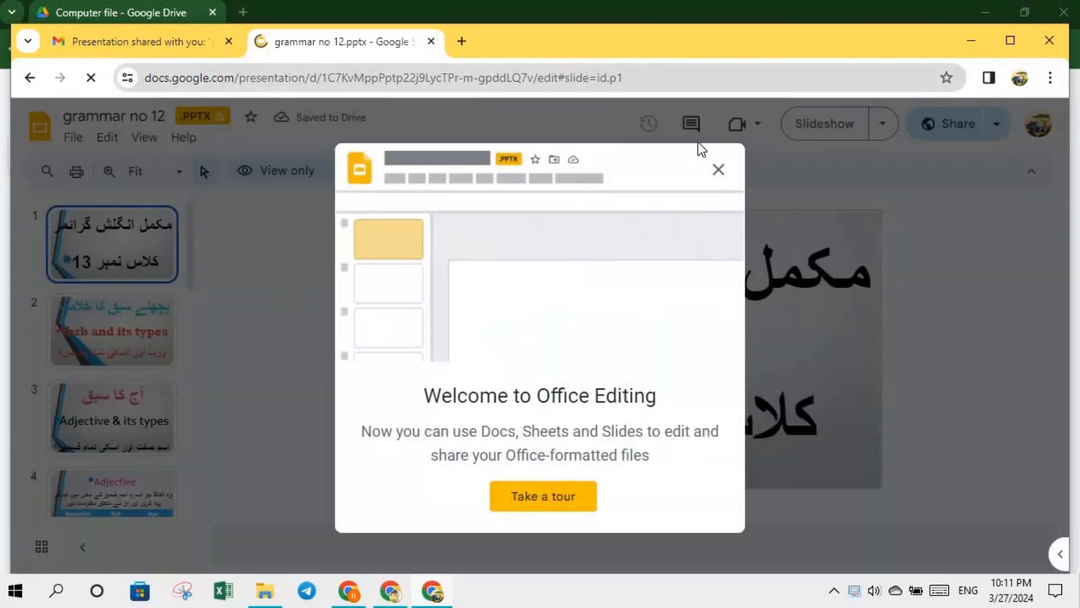
# - Dismiss the welcome message, view slides 2–4, then return to the maximized Drive window
pyautogui.click(718, 168)
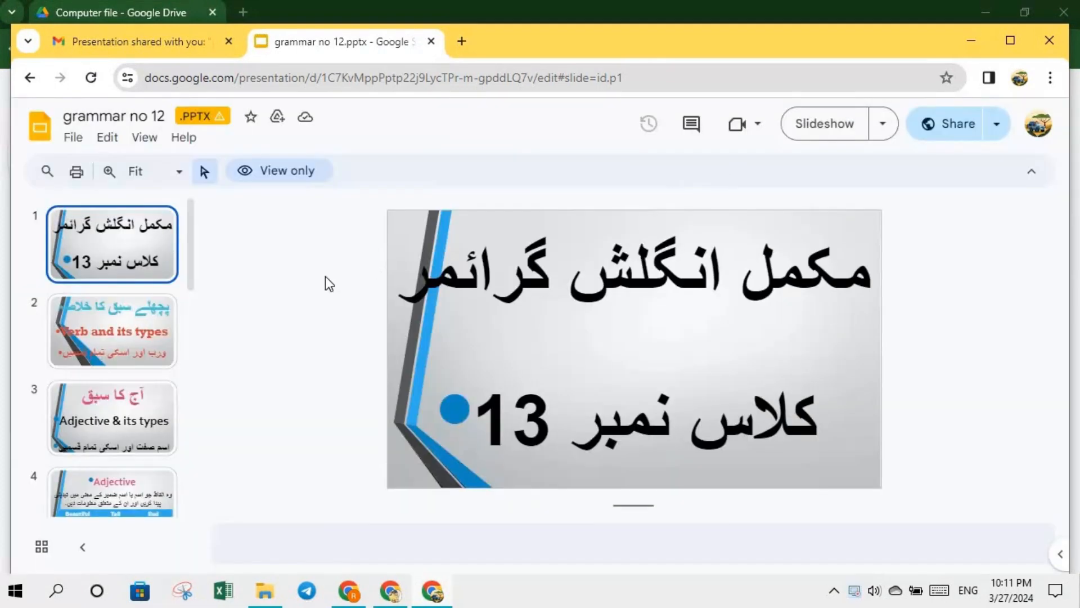
pyautogui.scroll(-12, 194, 270)
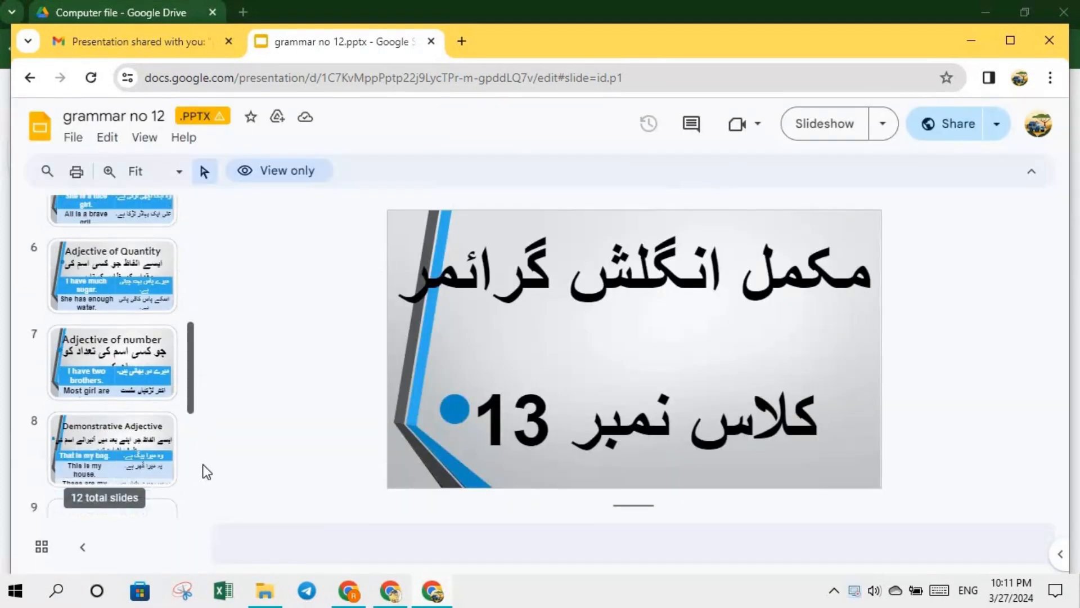
pyautogui.moveTo(206, 508); pyautogui.dragTo(207, 115)
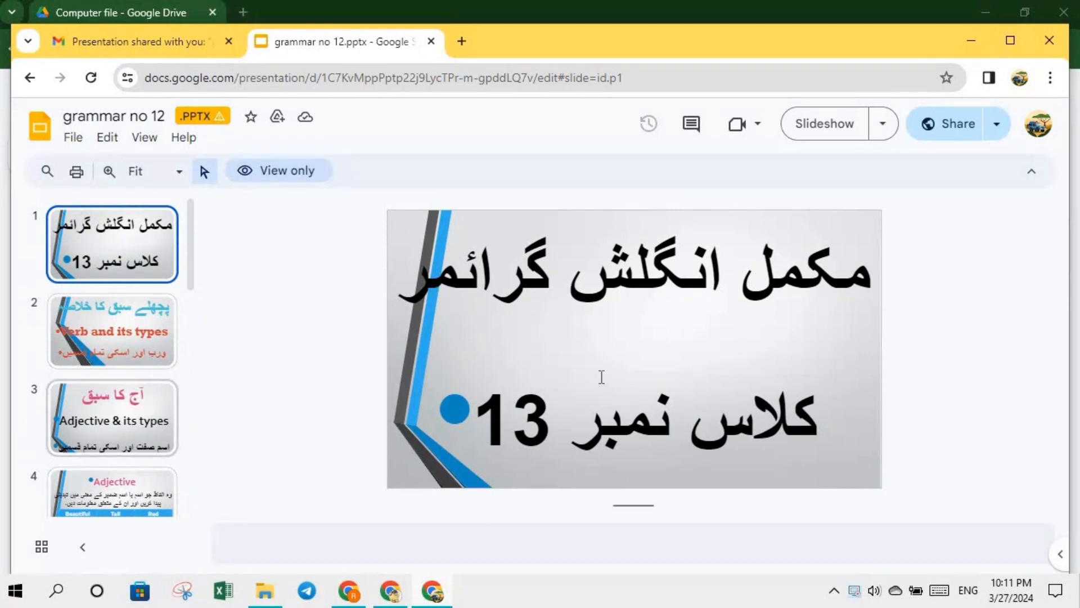
pyautogui.click(103, 315)
pyautogui.click(114, 403)
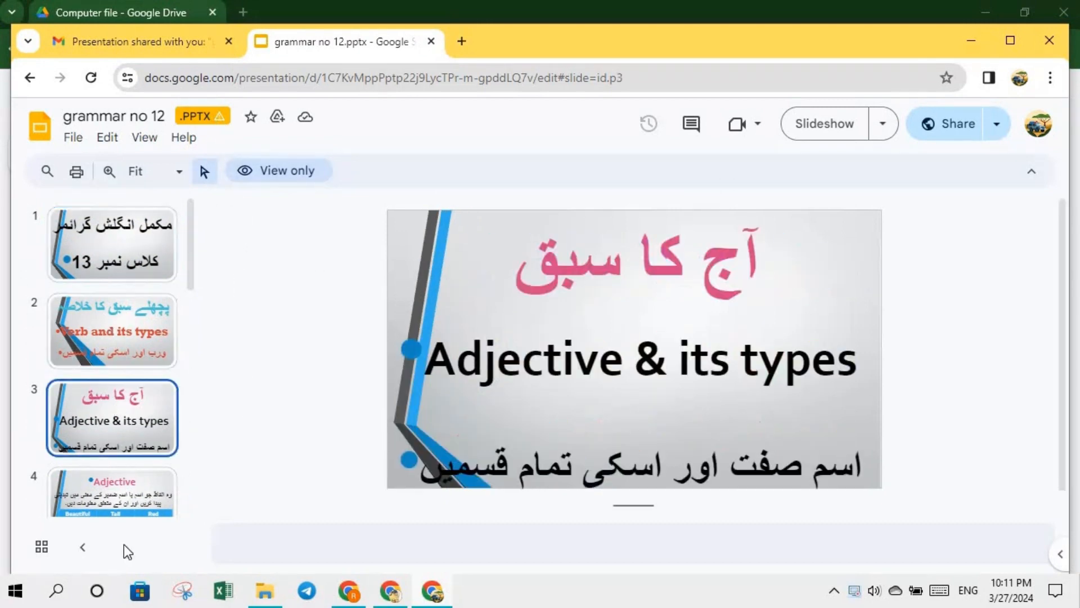
pyautogui.click(126, 492)
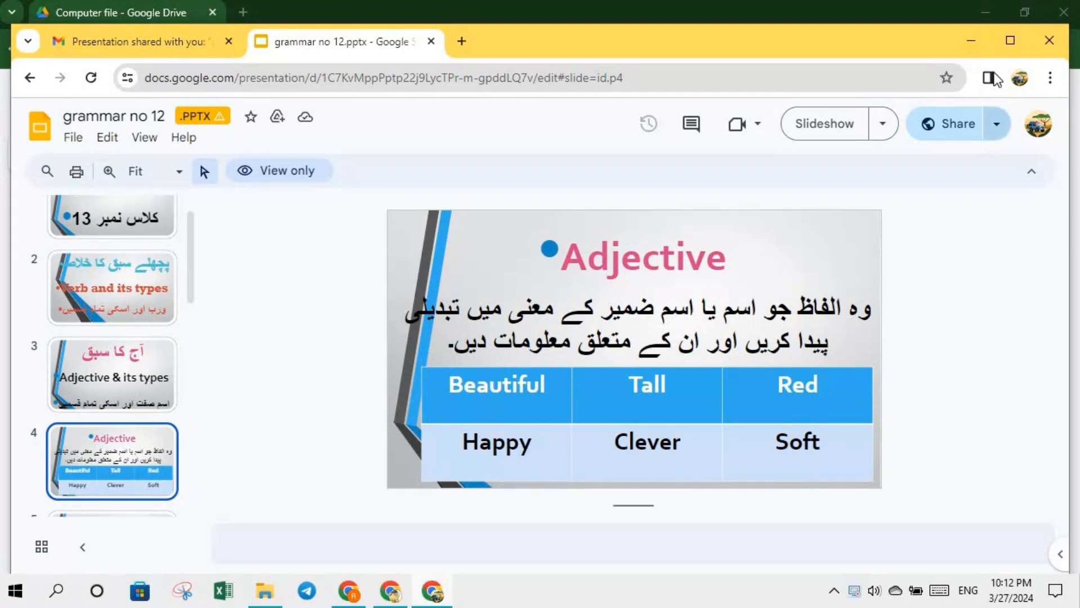
pyautogui.click(1010, 40)
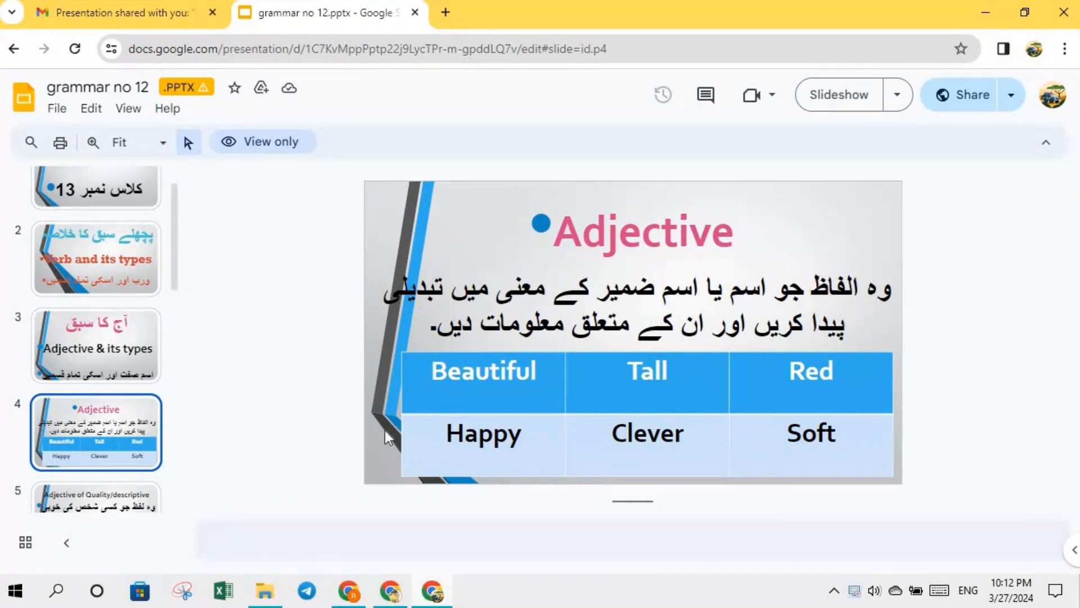
pyautogui.click(392, 595)
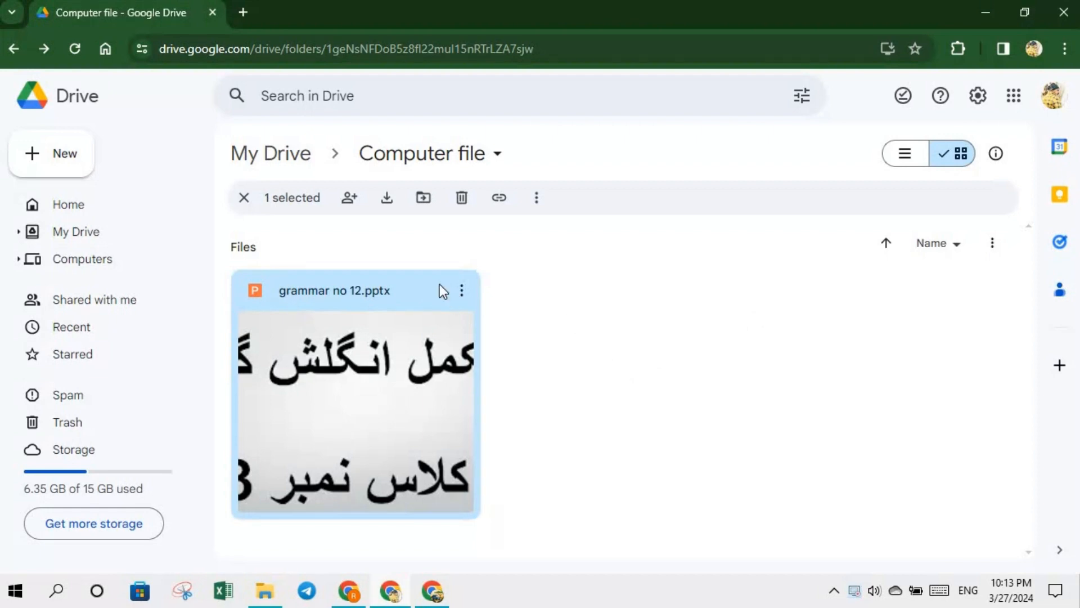
# - Open the Manage versions panel for grammar no 12.pptx via File information
pyautogui.click(462, 290)
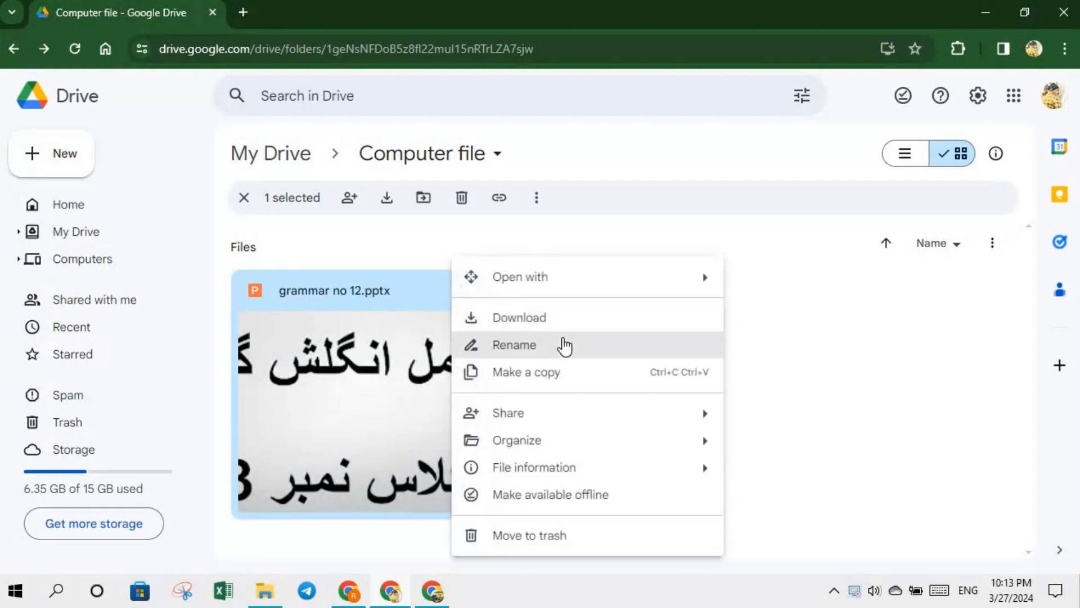
pyautogui.click(704, 237)
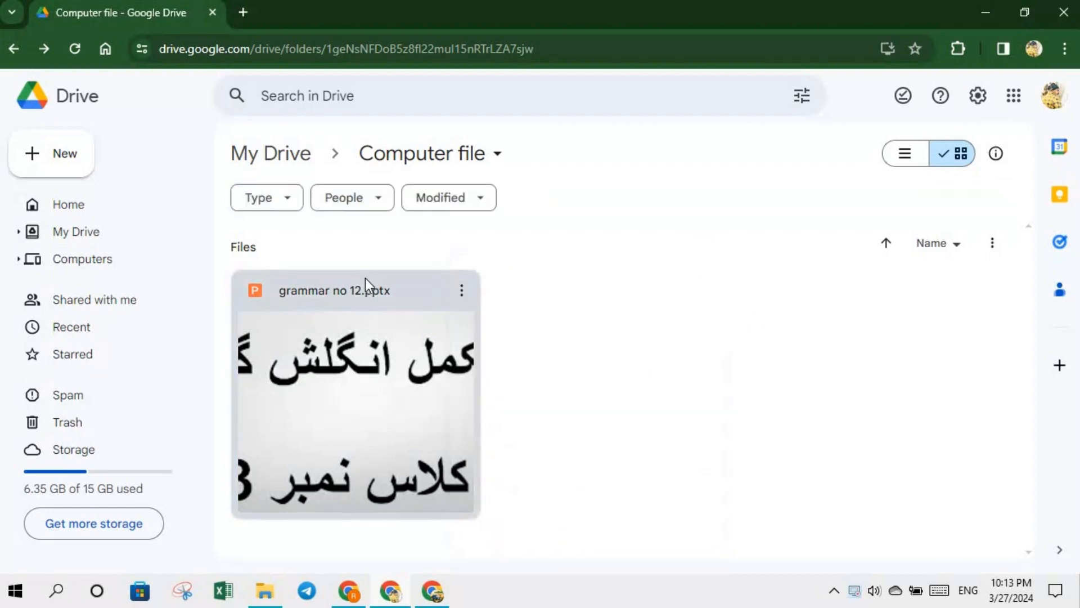
pyautogui.rightClick(366, 278)
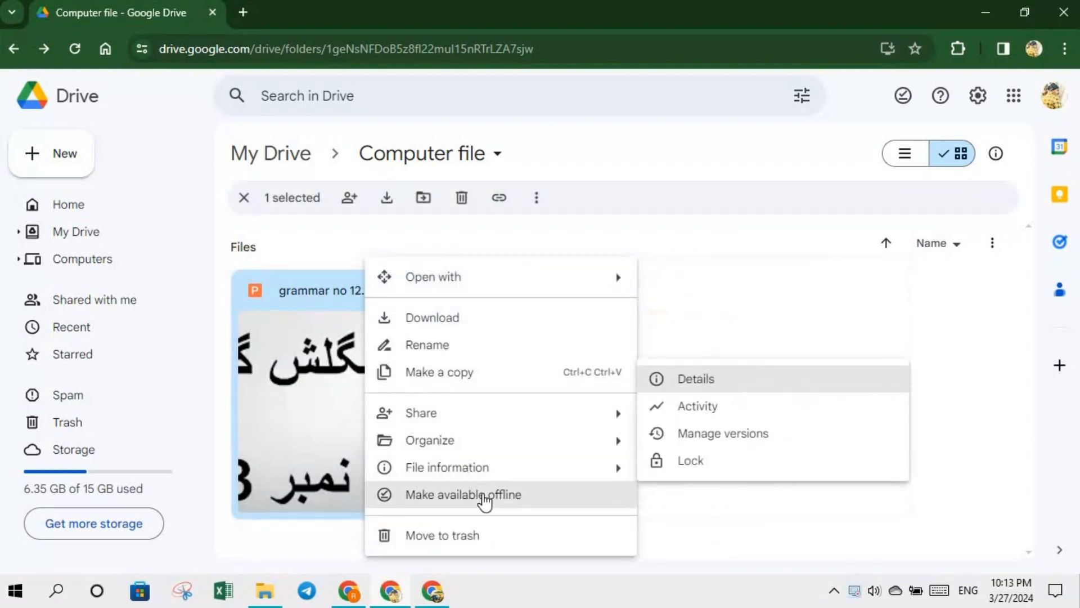
pyautogui.moveTo(491, 457)
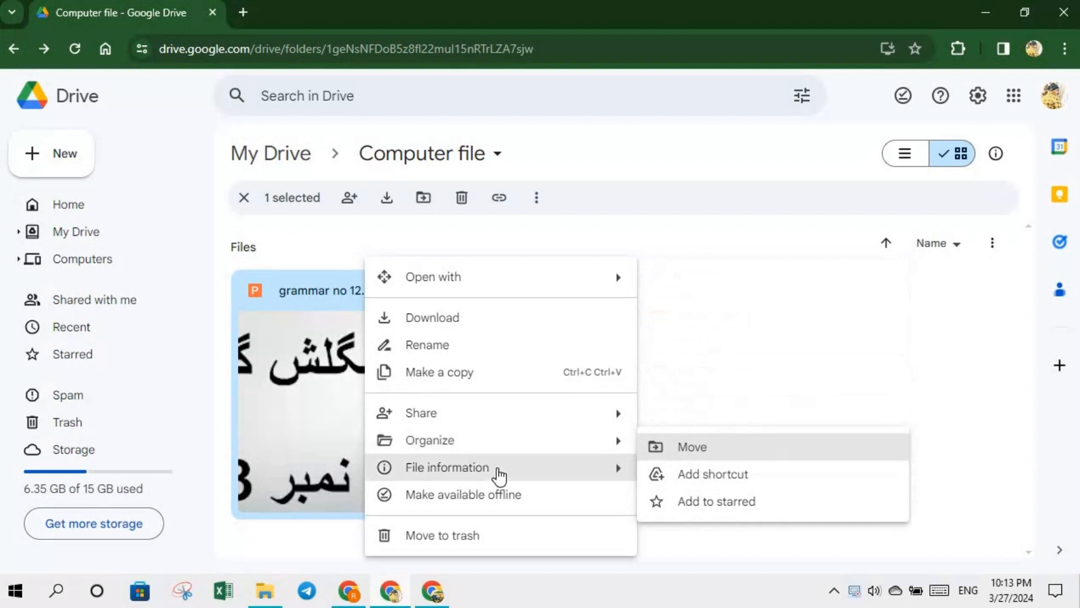
pyautogui.moveTo(595, 478)
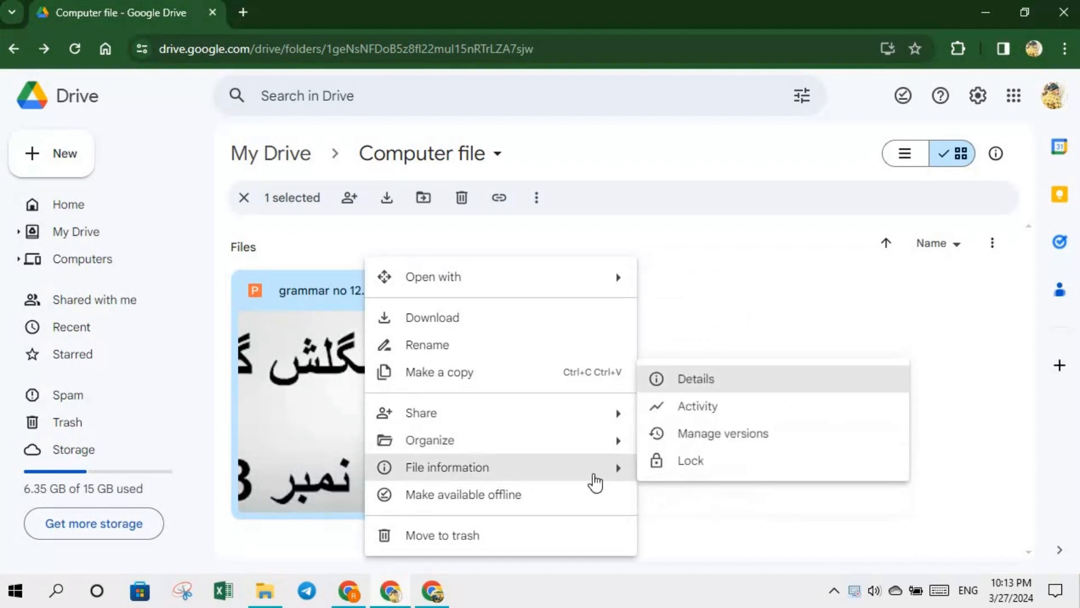
pyautogui.click(721, 434)
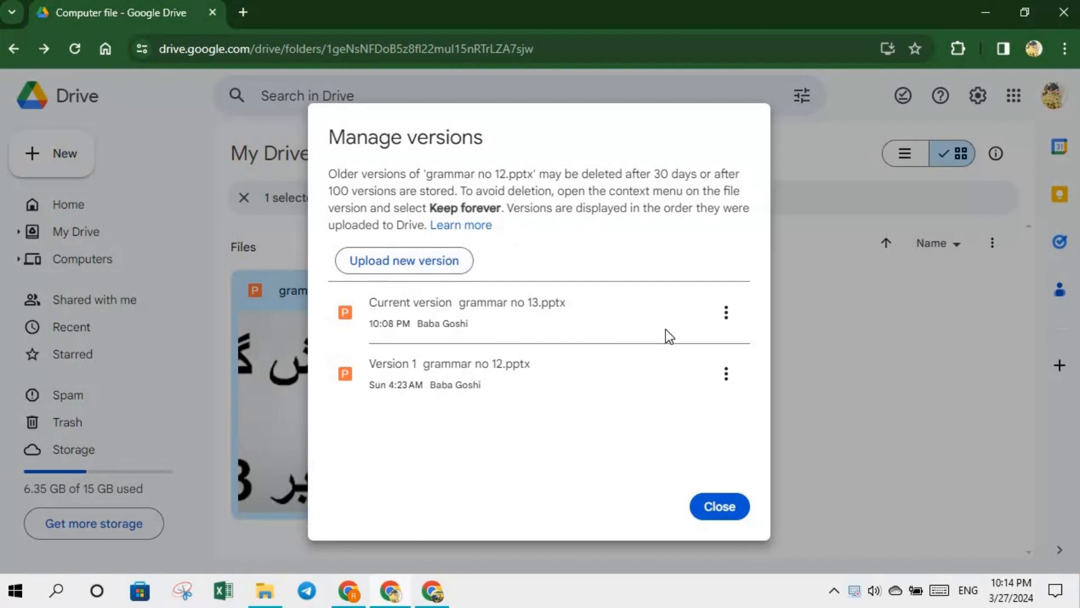
# - Inspect the options of Current version and Version 1, then close Manage versions
pyautogui.click(726, 313)
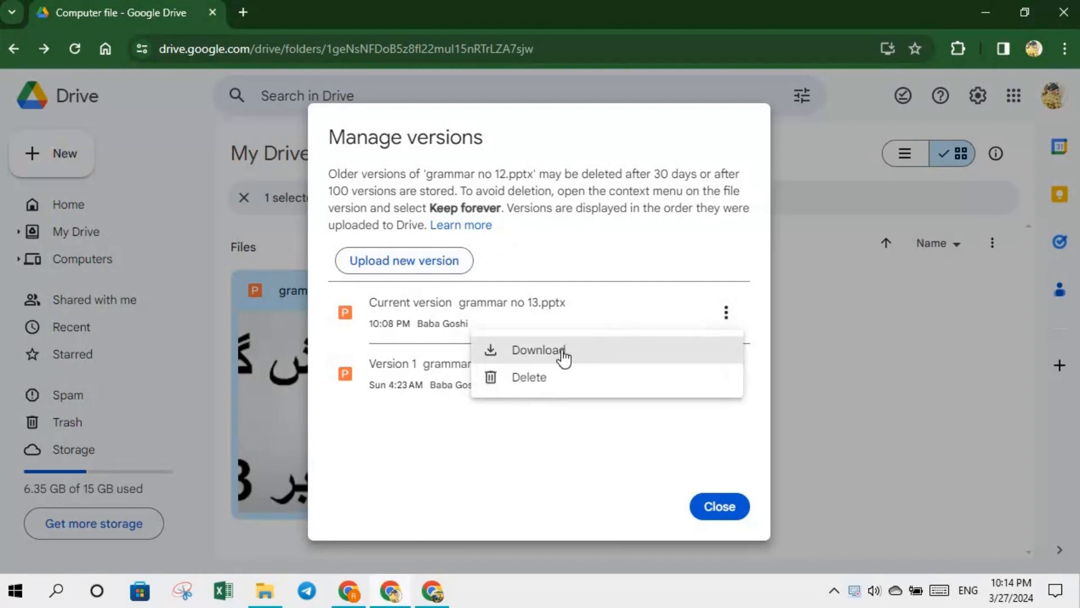
pyautogui.moveTo(720, 416); pyautogui.dragTo(751, 374)
pyautogui.click(727, 374)
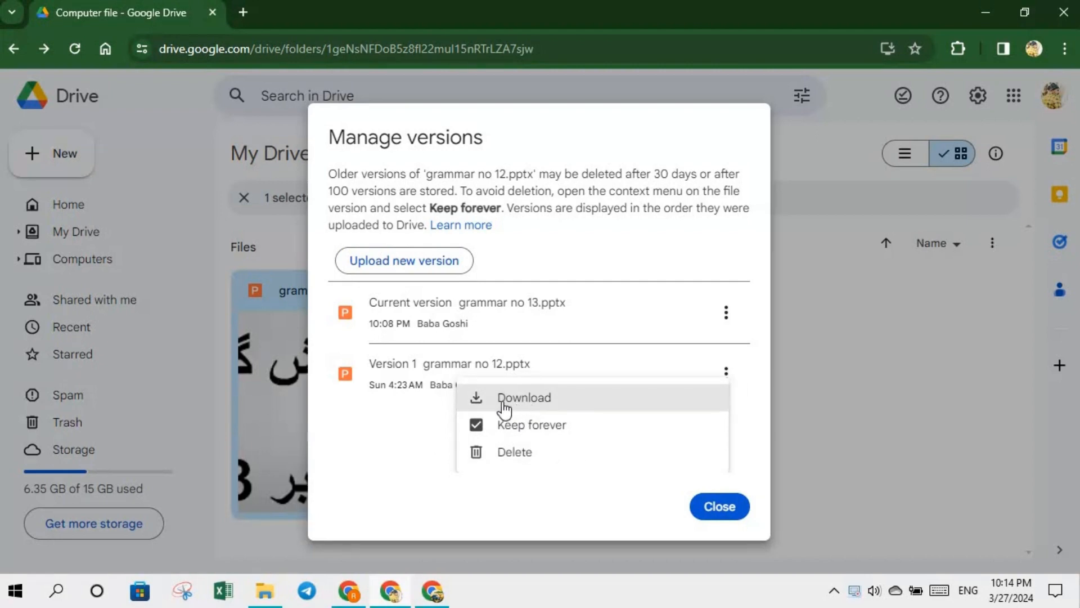
pyautogui.click(294, 528)
pyautogui.click(718, 506)
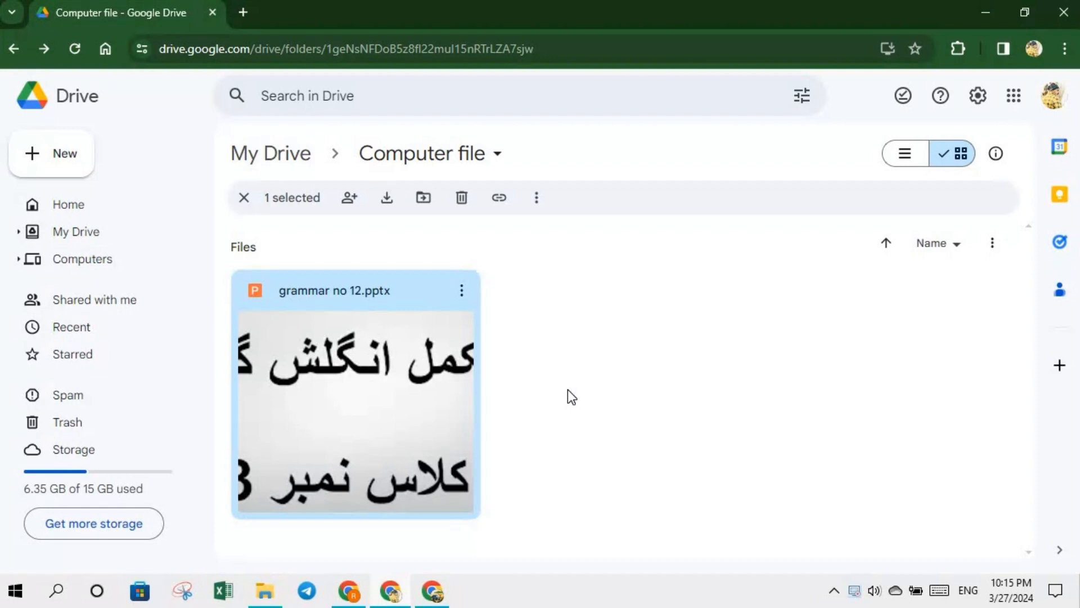
# - Open grammar no 12.pptx with Preview and scroll through its slides
pyautogui.click(463, 292)
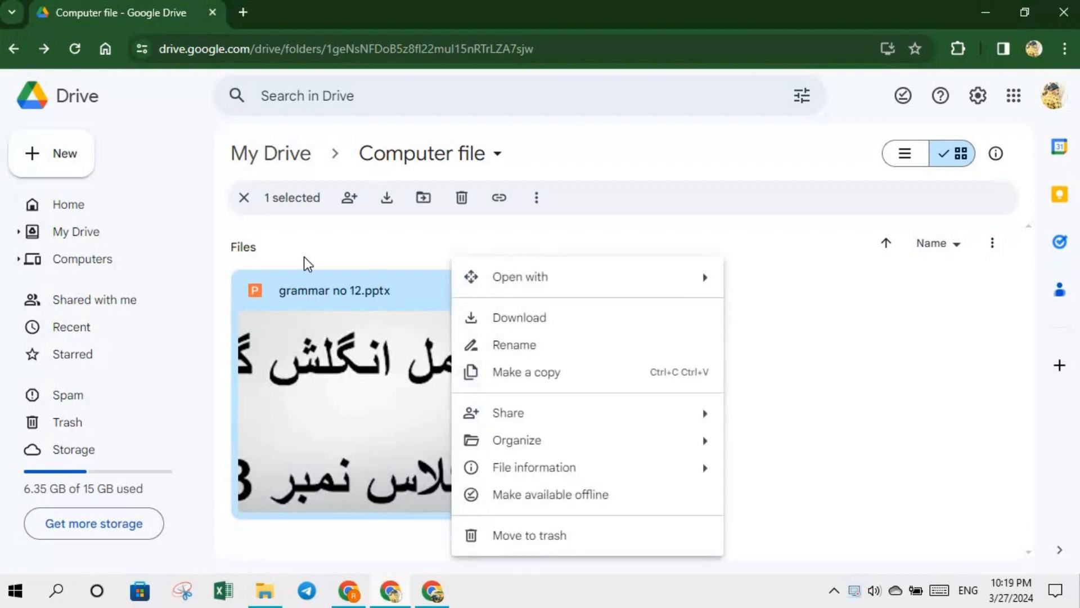
pyautogui.rightClick(312, 290)
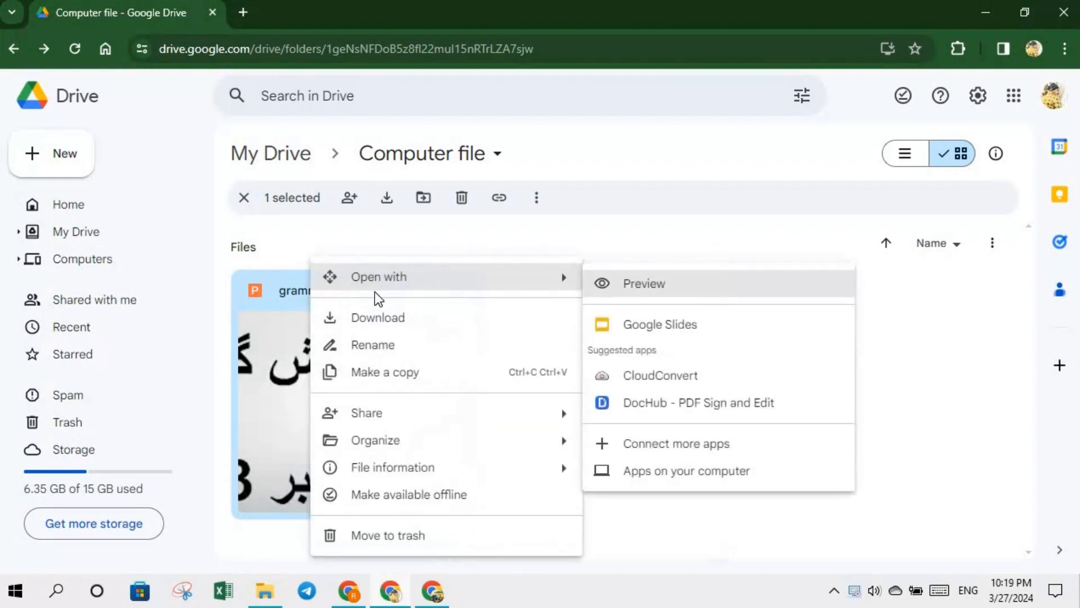
pyautogui.moveTo(466, 282)
pyautogui.click(652, 290)
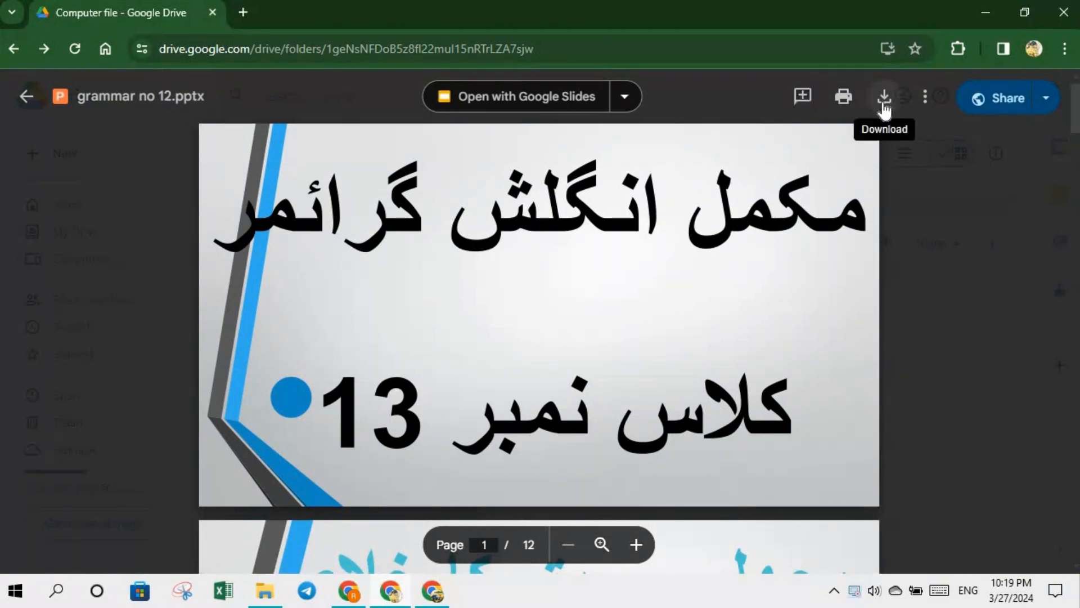
pyautogui.moveTo(1076, 117); pyautogui.dragTo(1068, 86)
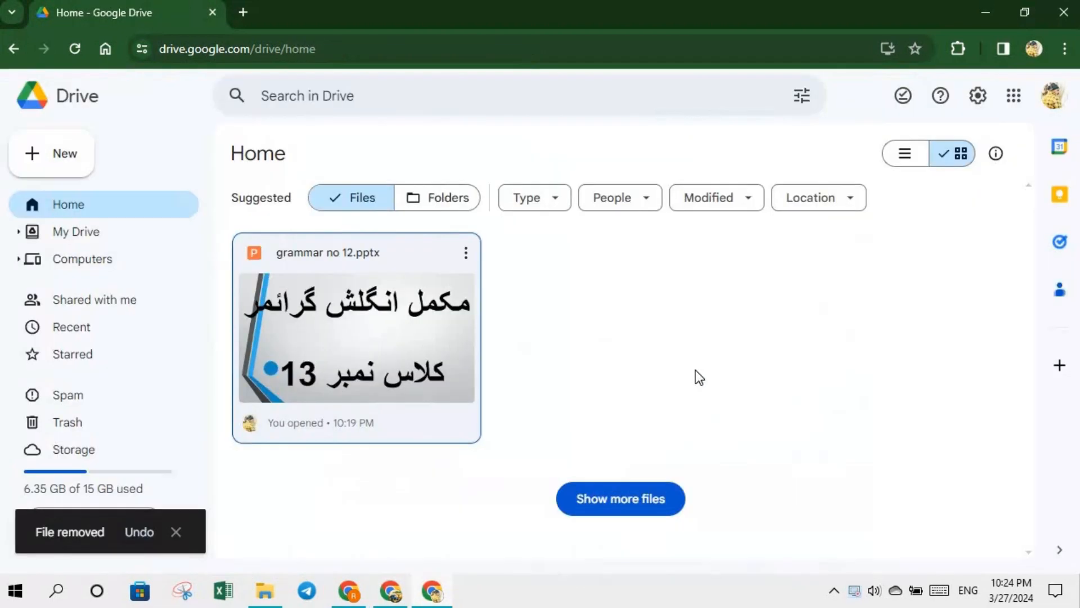
# - Upload the download image from the Pictures folder to My Drive as download.jpg
pyautogui.click(55, 160)
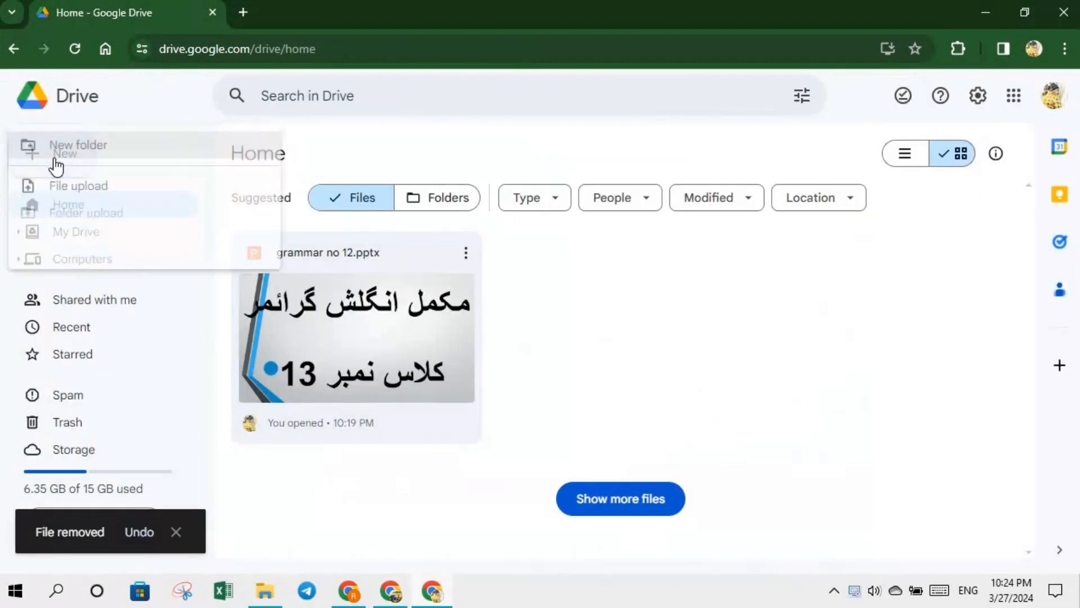
pyautogui.click(52, 155)
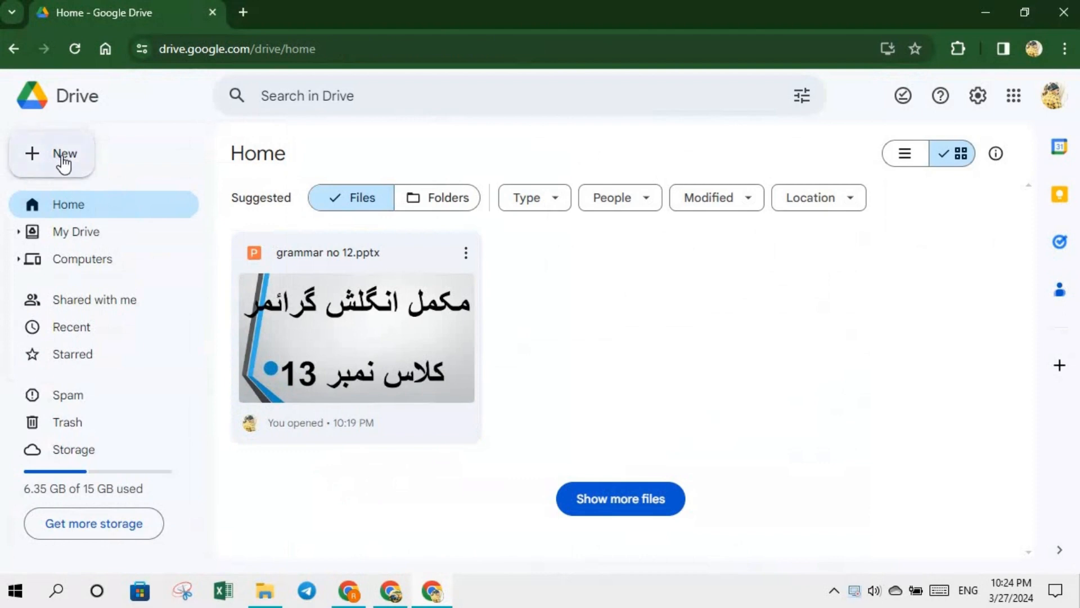
pyautogui.click(59, 162)
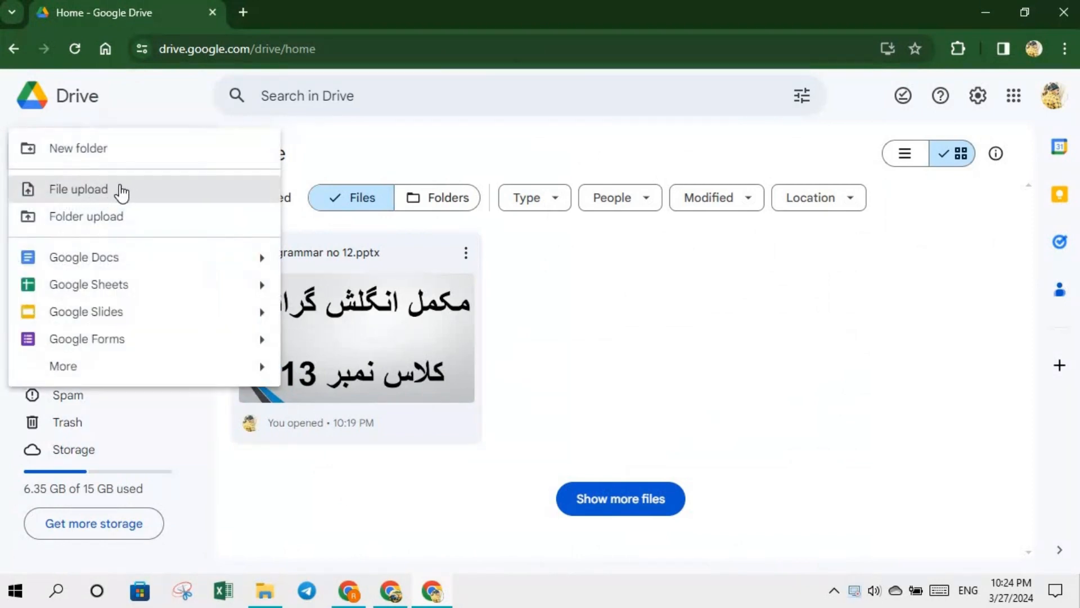
pyautogui.click(116, 189)
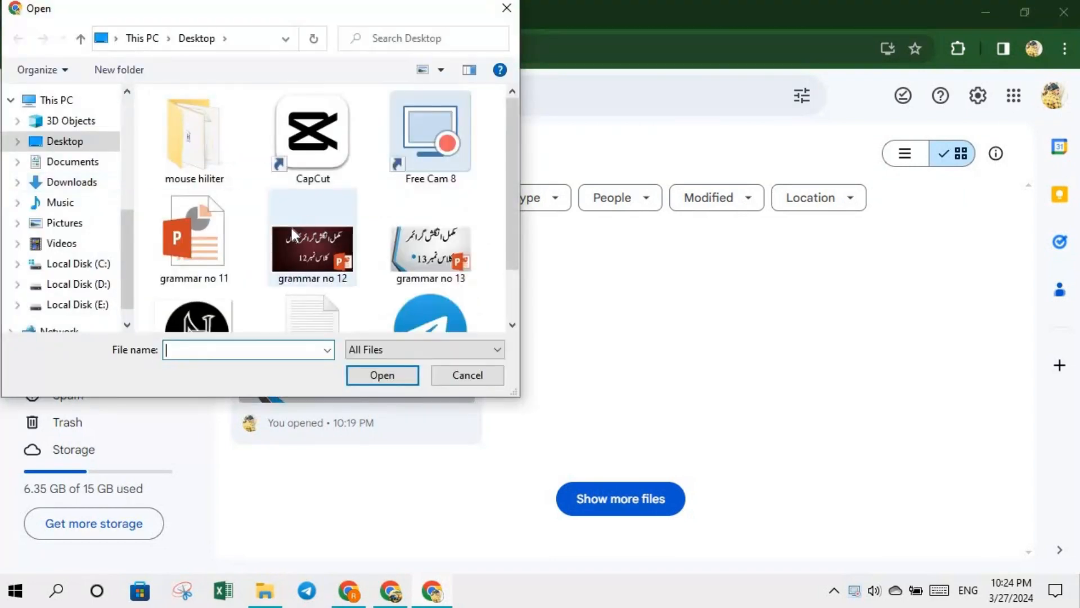
pyautogui.click(80, 226)
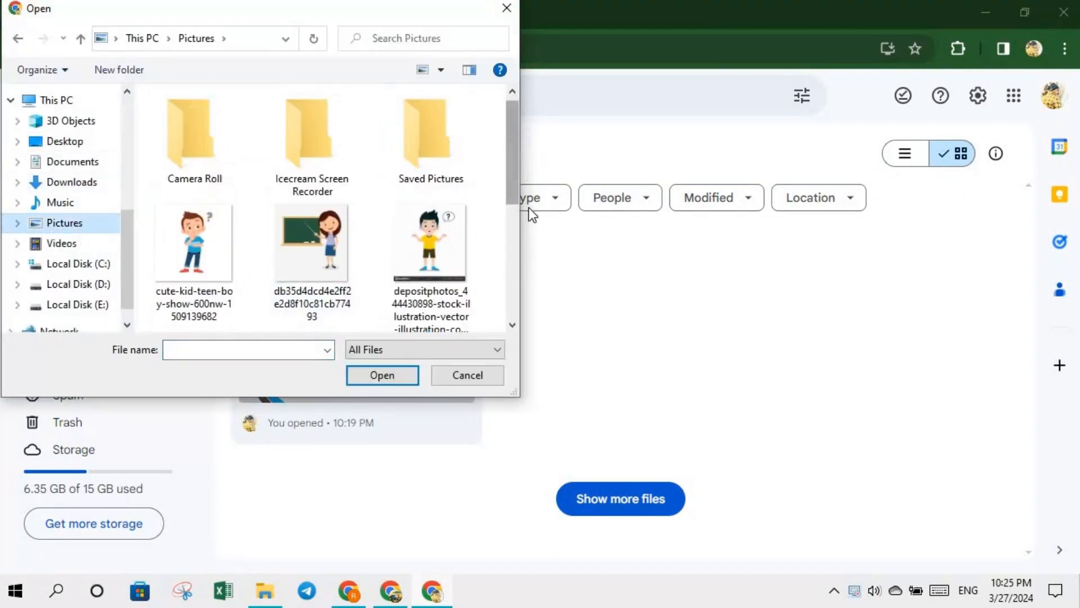
pyautogui.scroll(-3, 514, 222)
pyautogui.click(445, 195)
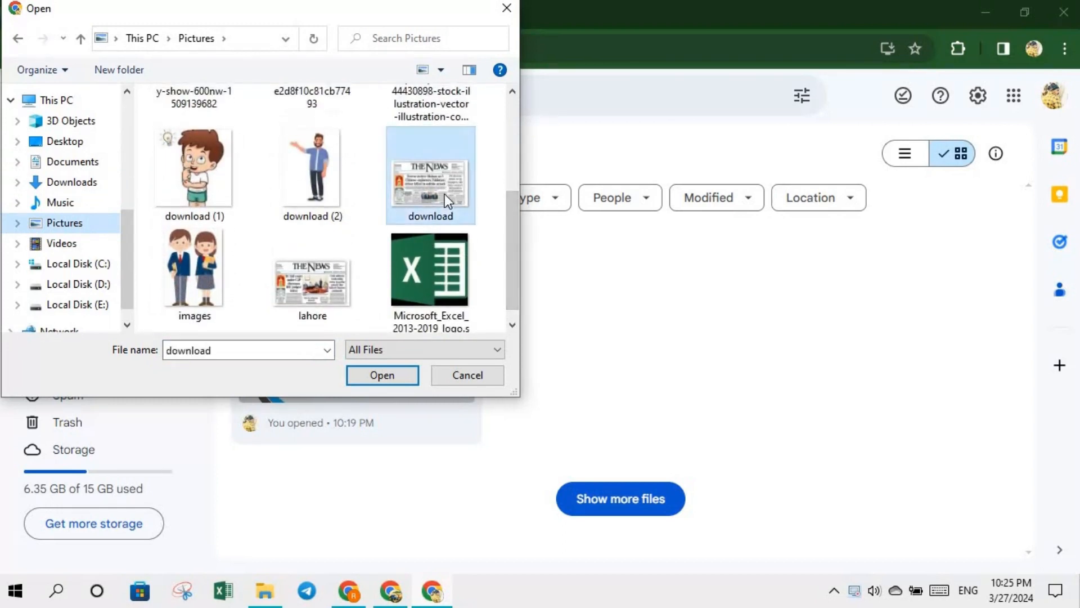
pyautogui.click(388, 373)
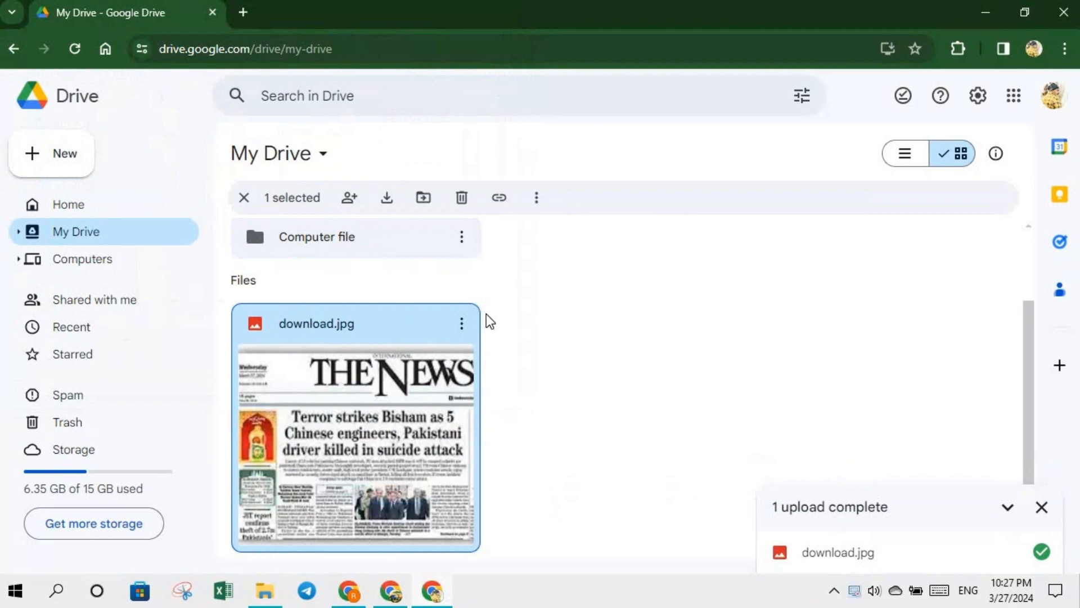
# - Open download.jpg with Google Docs from its actions menu
pyautogui.click(462, 324)
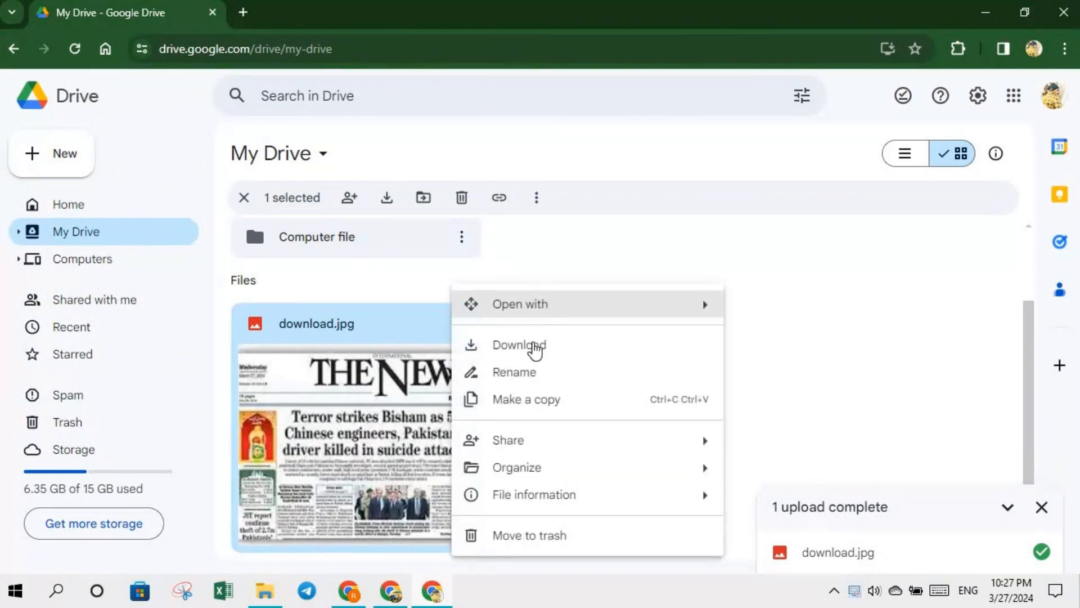
pyautogui.moveTo(533, 315)
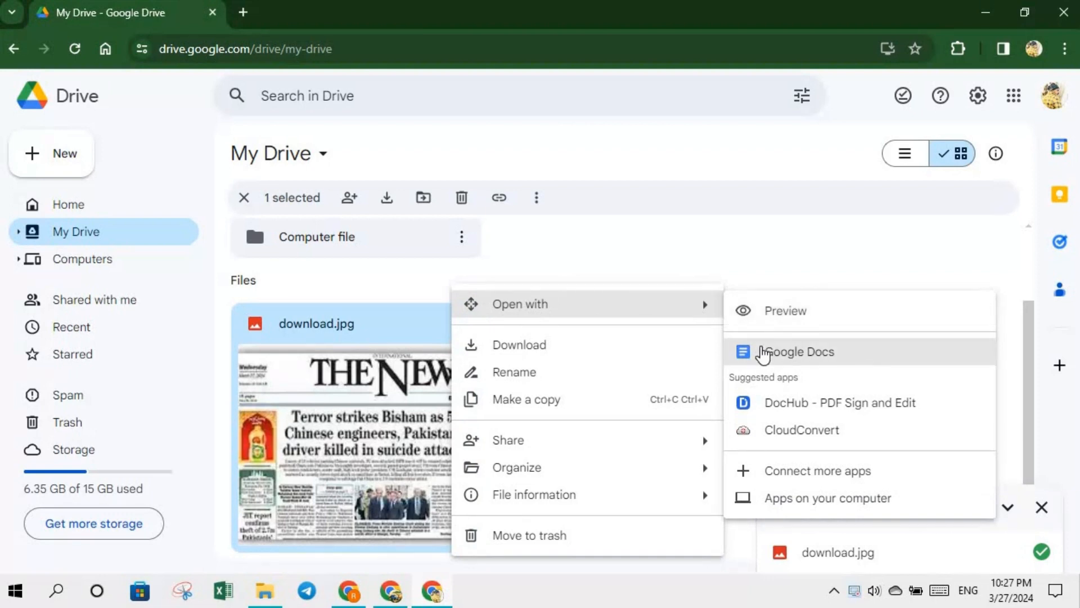
pyautogui.click(784, 353)
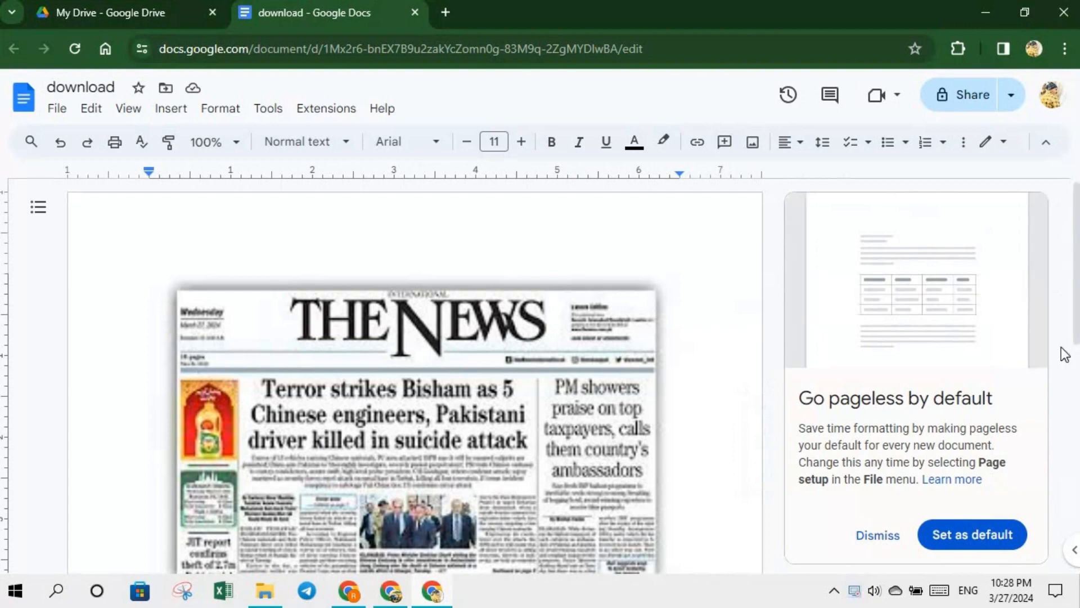
# - Dismiss the pageless suggestion and copy the news text from 'JIT report' to 'ambassadors'
pyautogui.click(893, 543)
pyautogui.scroll(-5, 916, 390)
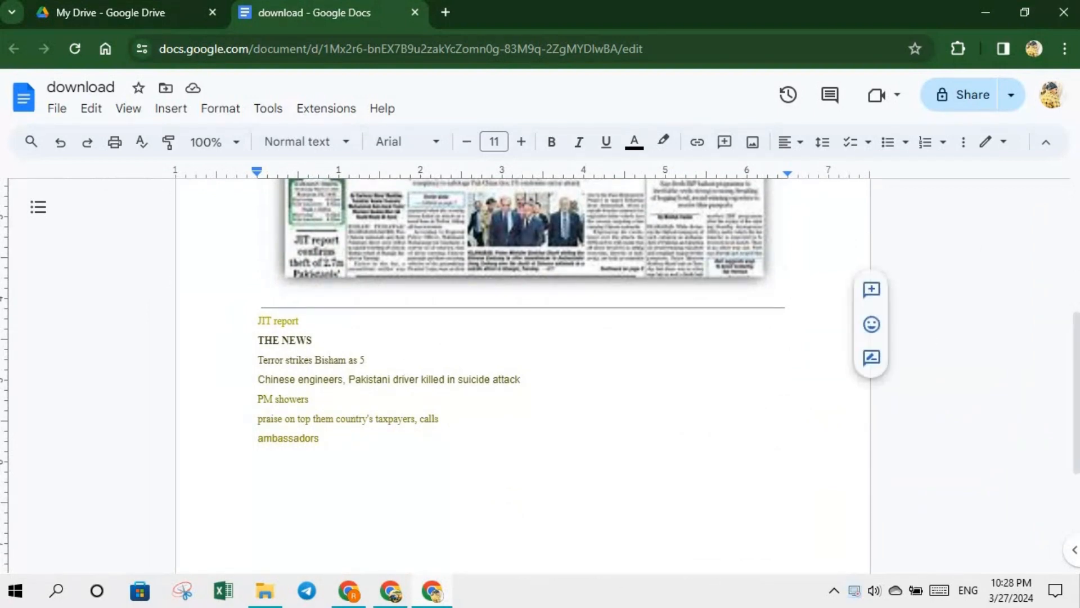
pyautogui.moveTo(1078, 354); pyautogui.dragTo(1078, 268)
pyautogui.scroll(-1, 490, 242)
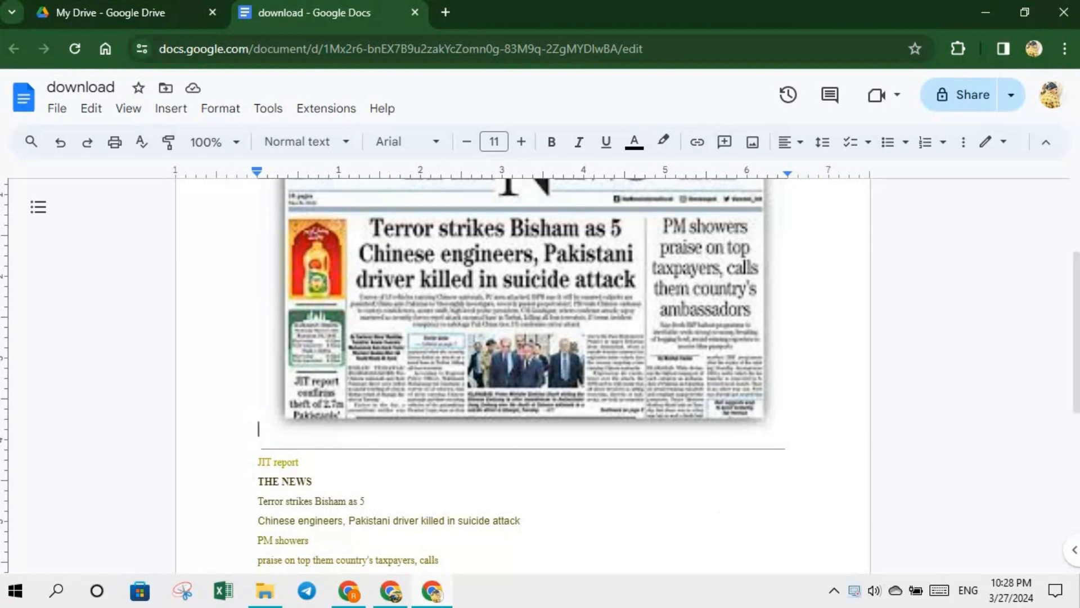
pyautogui.scroll(-4, 544, 354)
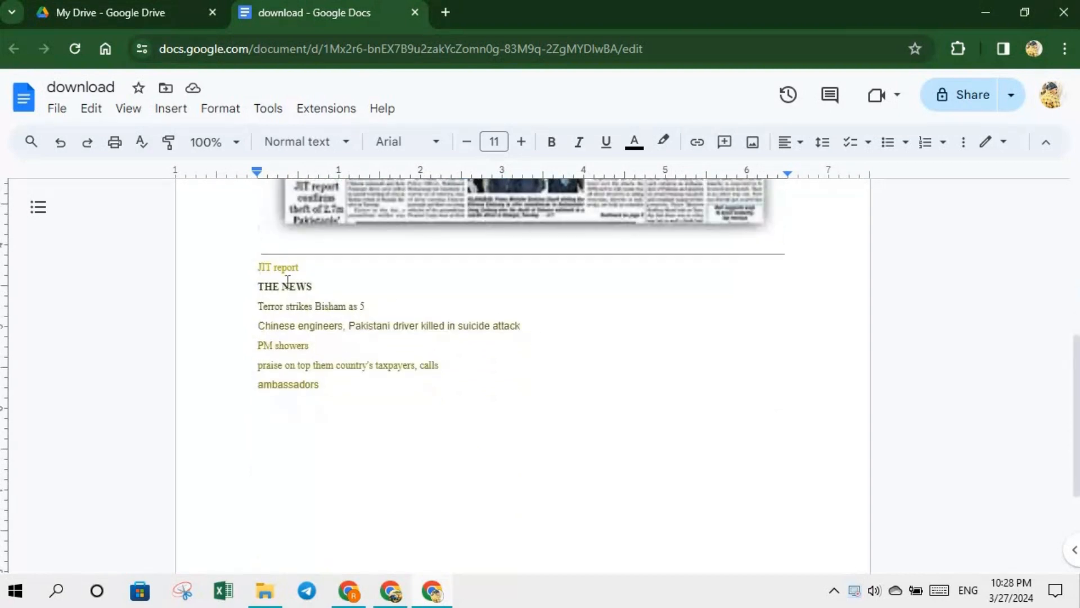
pyautogui.moveTo(258, 267); pyautogui.dragTo(400, 390)
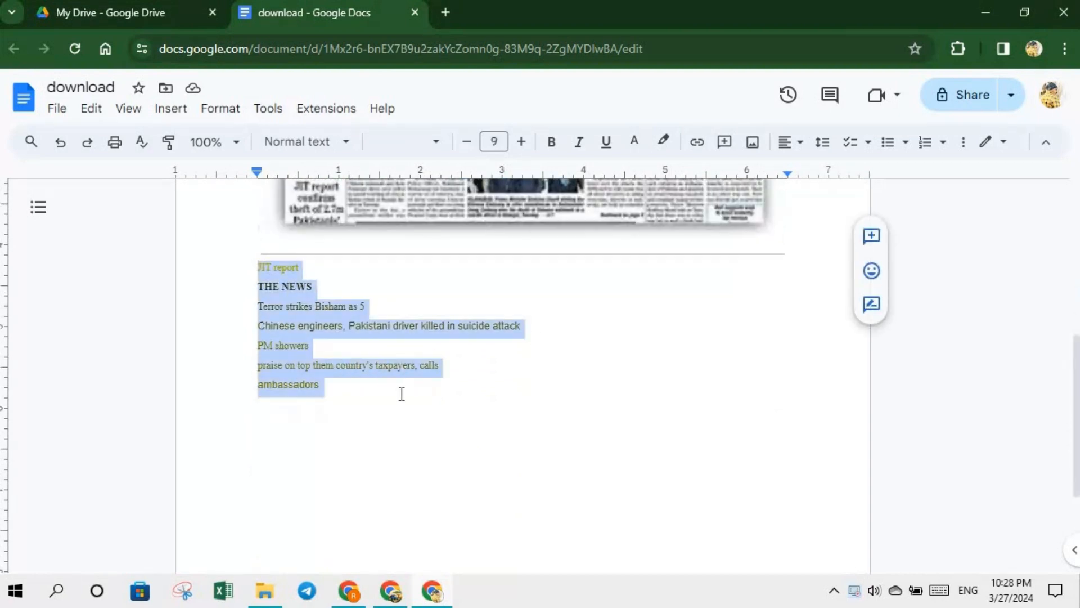
pyautogui.rightClick(283, 360)
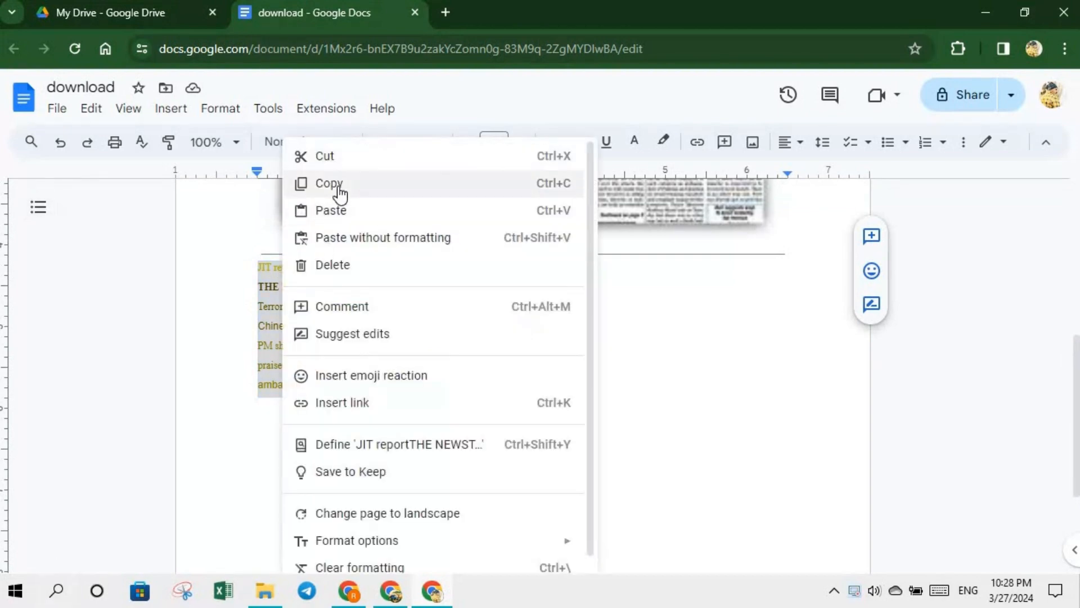
pyautogui.click(338, 194)
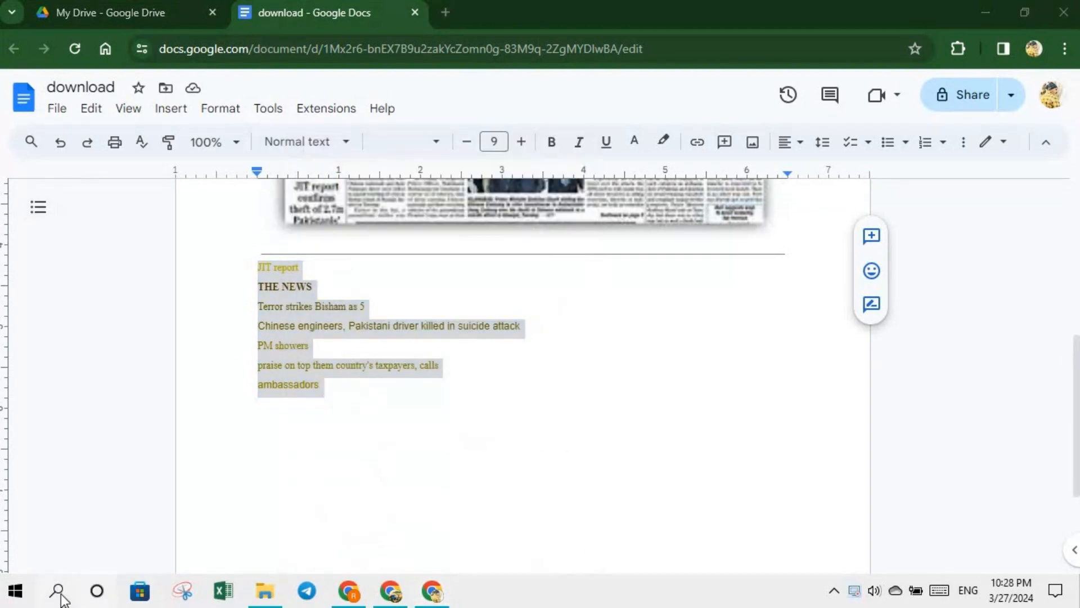
pyautogui.click(57, 591)
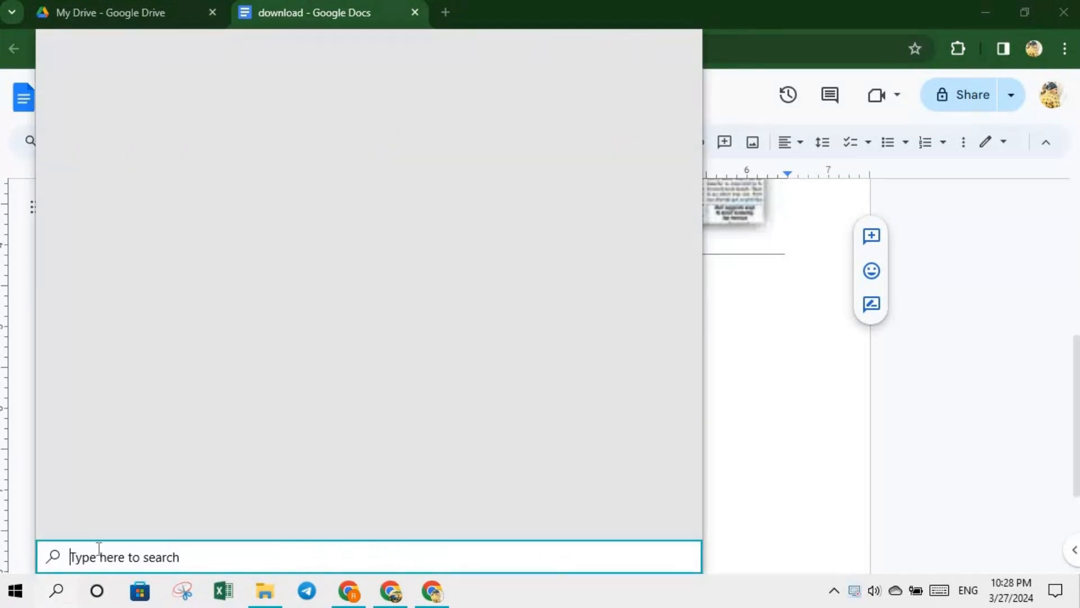
pyautogui.write('n')
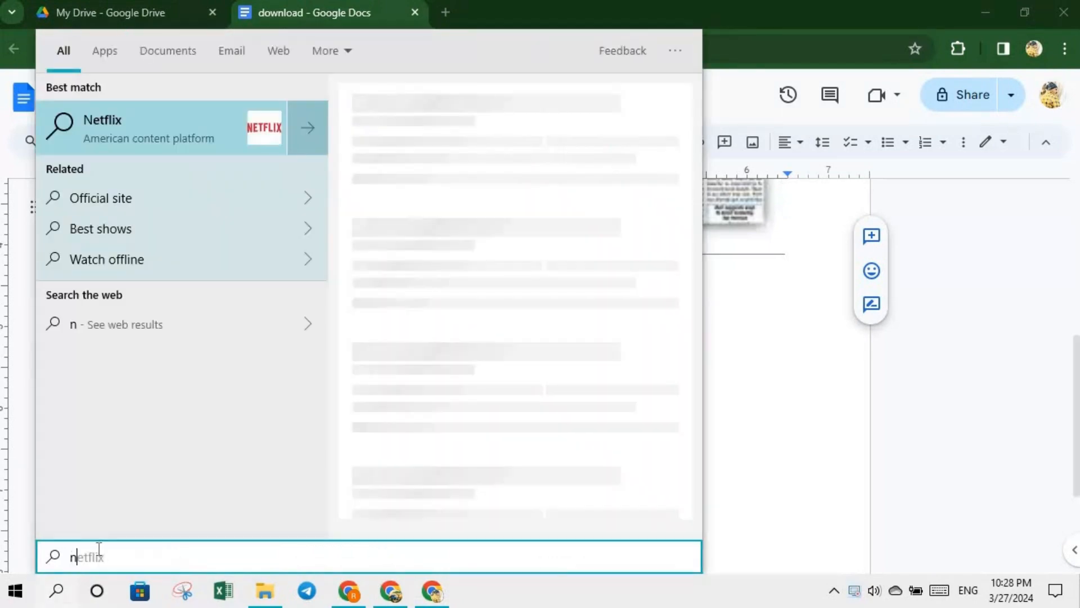
pyautogui.write('o')
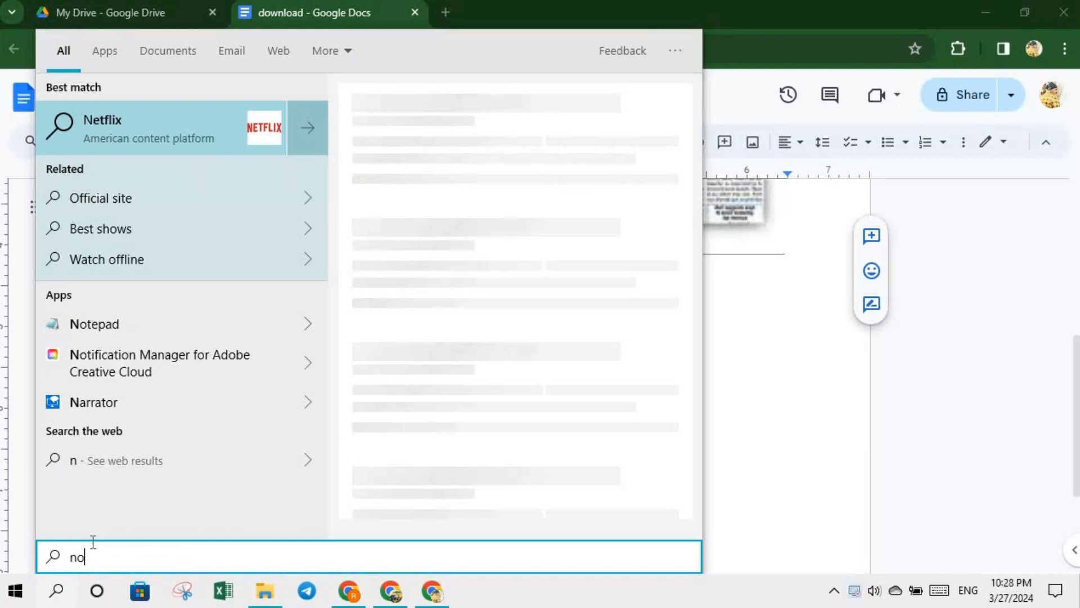
pyautogui.click(113, 326)
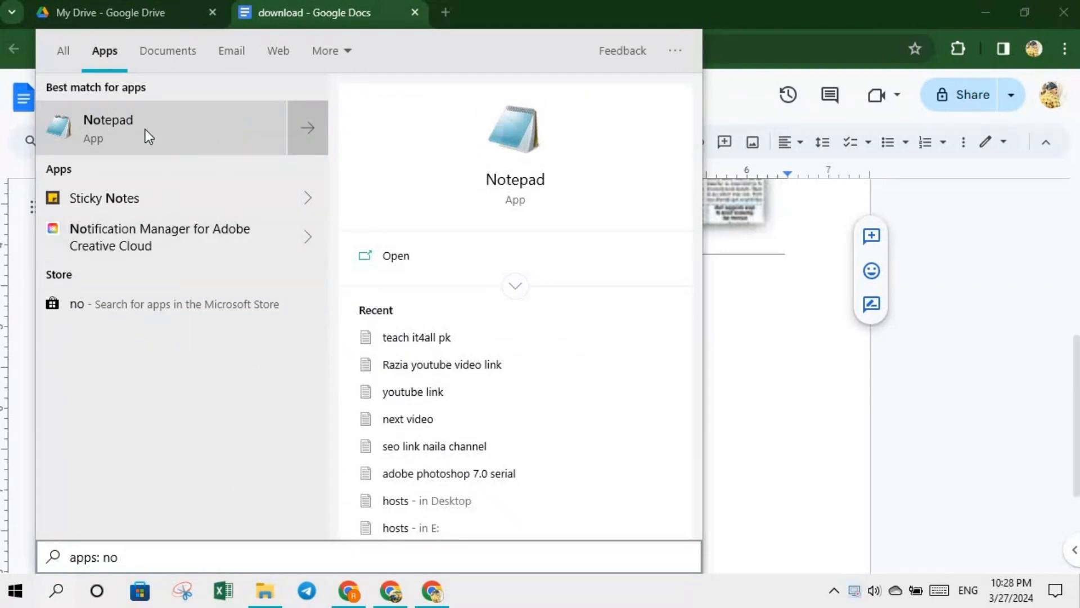
pyautogui.click(145, 129)
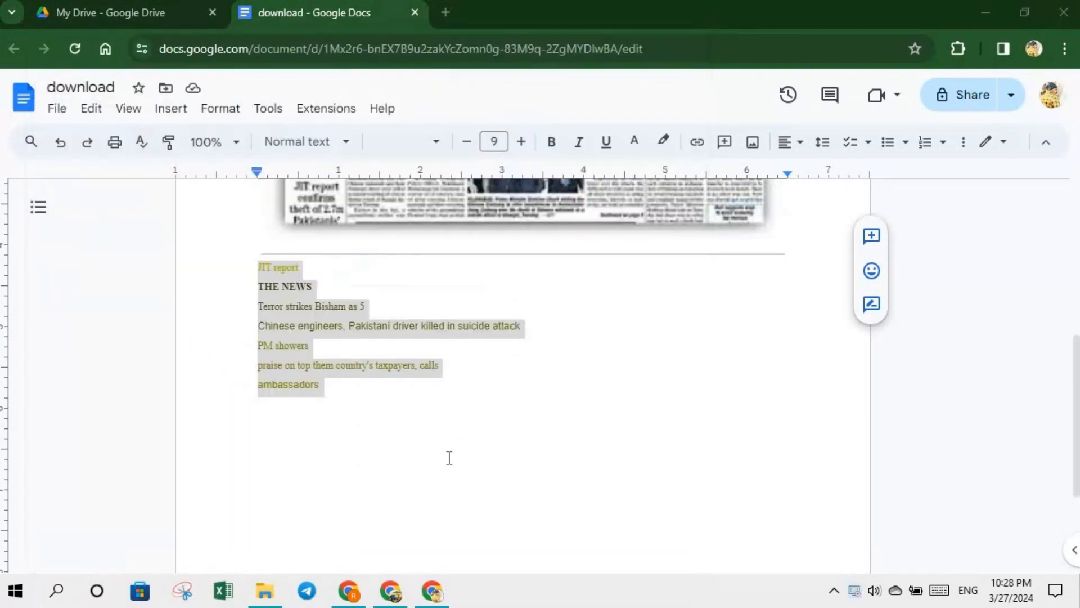
pyautogui.rightClick(298, 177)
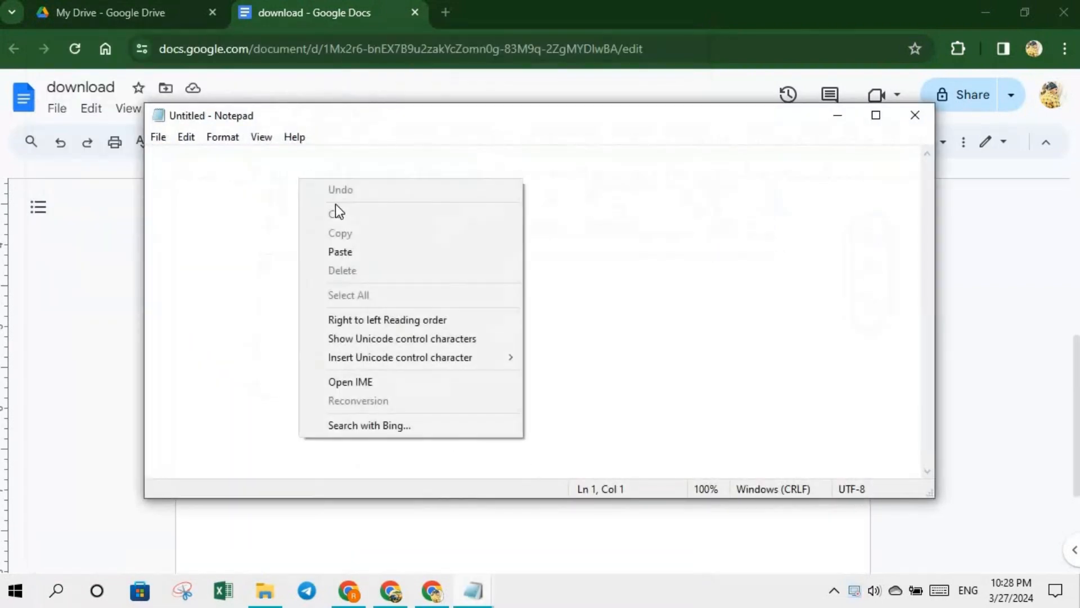
pyautogui.click(343, 253)
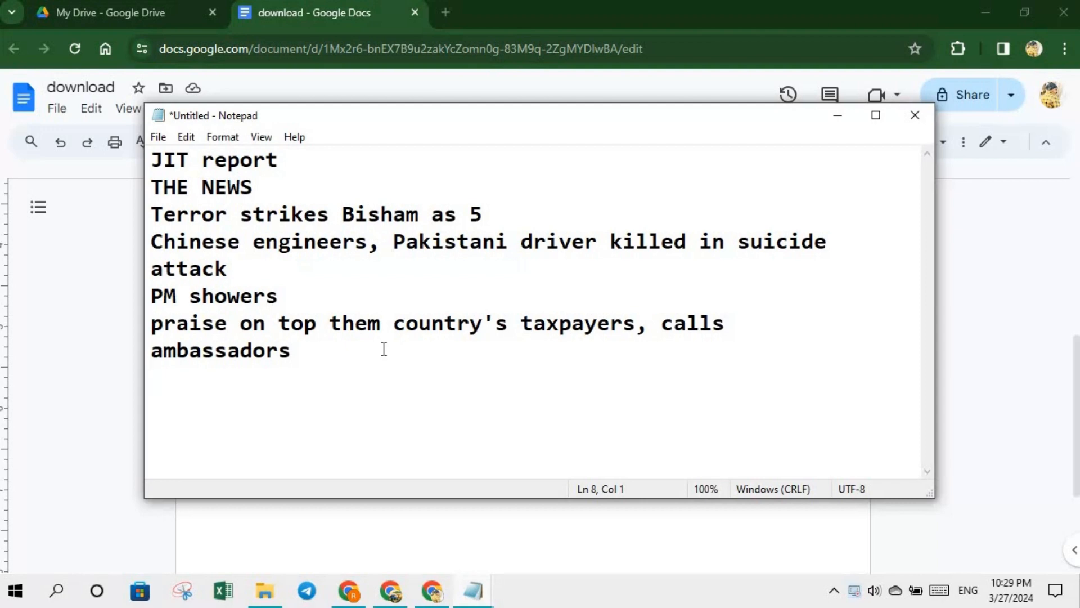
pyautogui.click(915, 116)
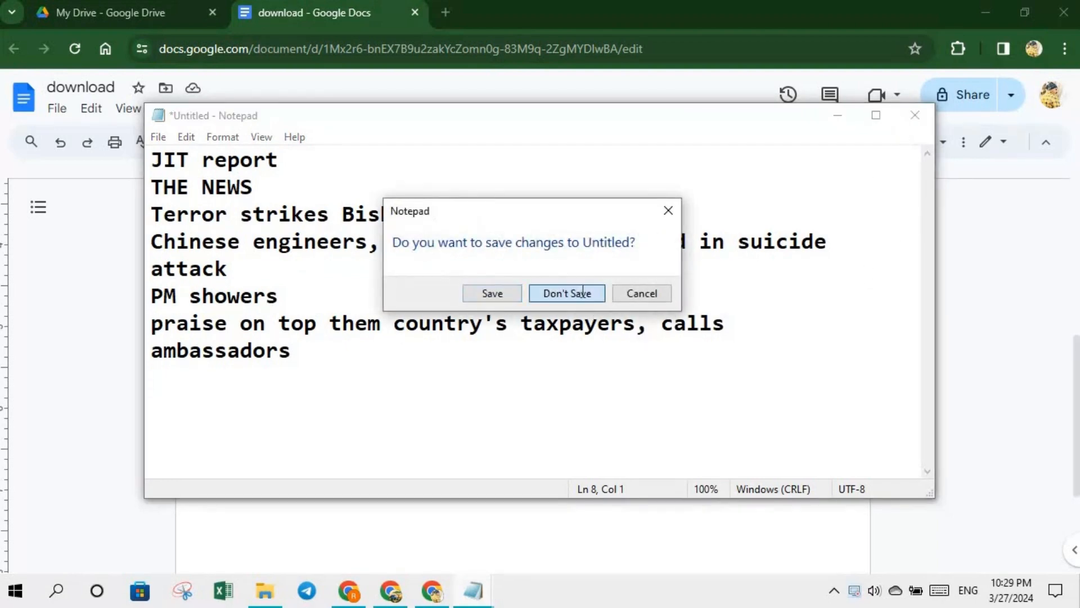
pyautogui.click(568, 293)
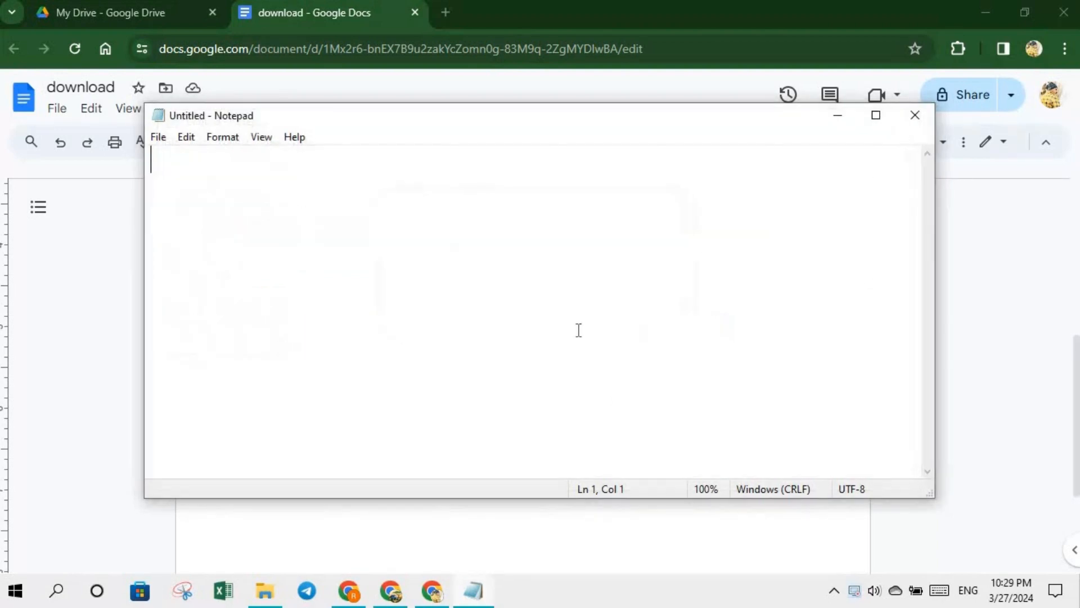
pyautogui.click(912, 125)
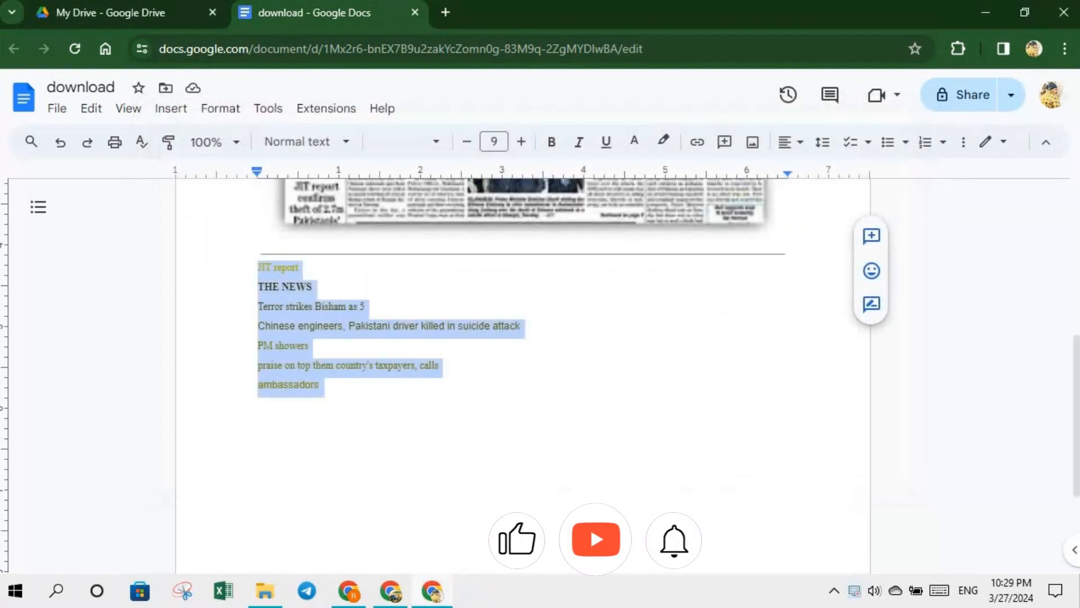
# - Return to My Drive and list Recent files: download, download.jpg, grammar no 12.pptx
pyautogui.click(163, 16)
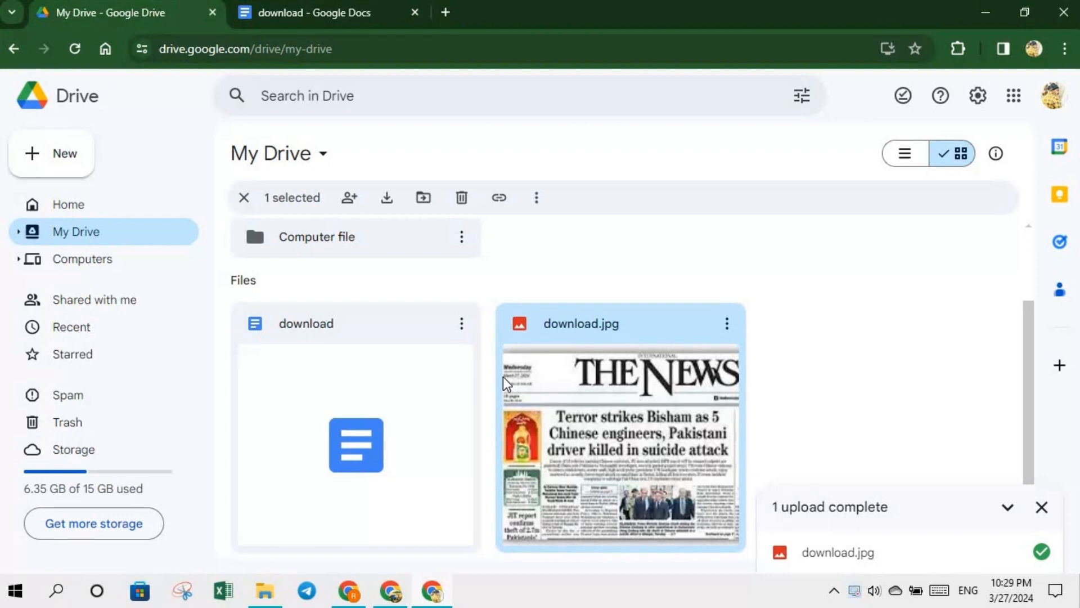
pyautogui.click(503, 377)
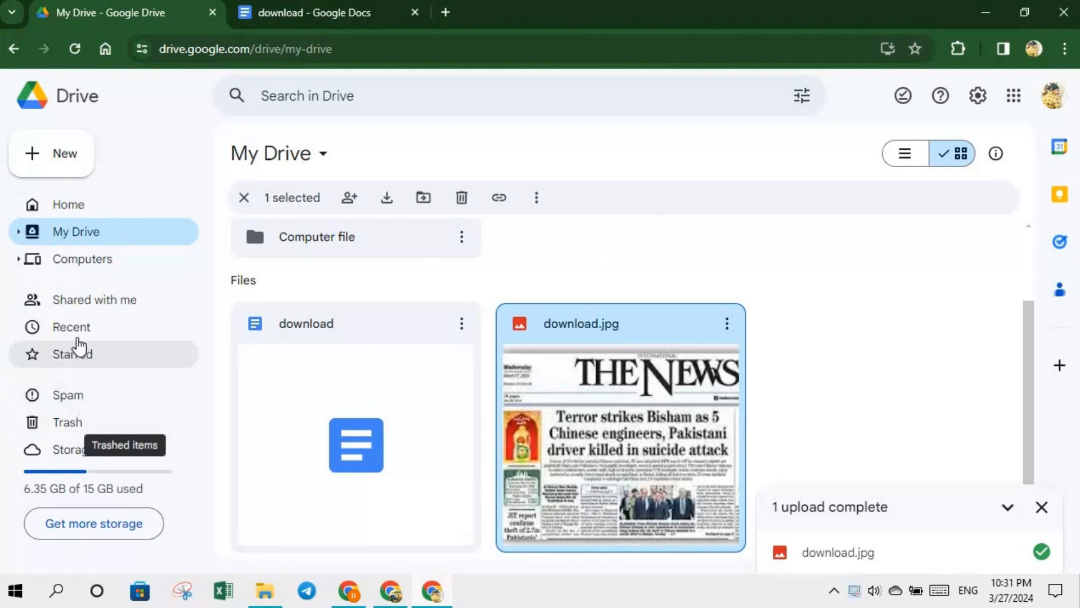
pyautogui.click(75, 331)
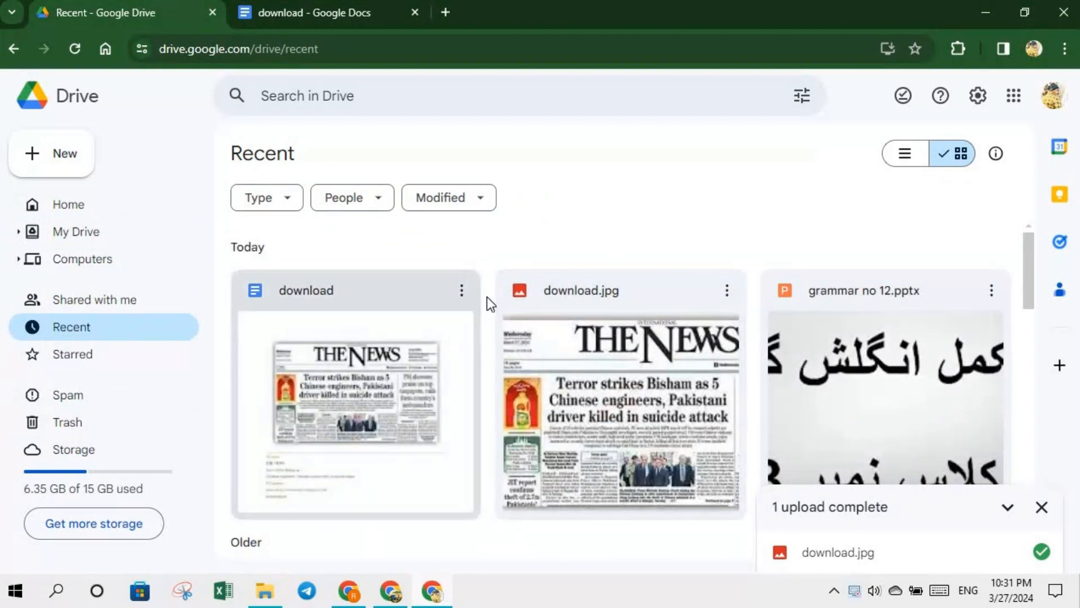
pyautogui.click(991, 300)
pyautogui.click(991, 292)
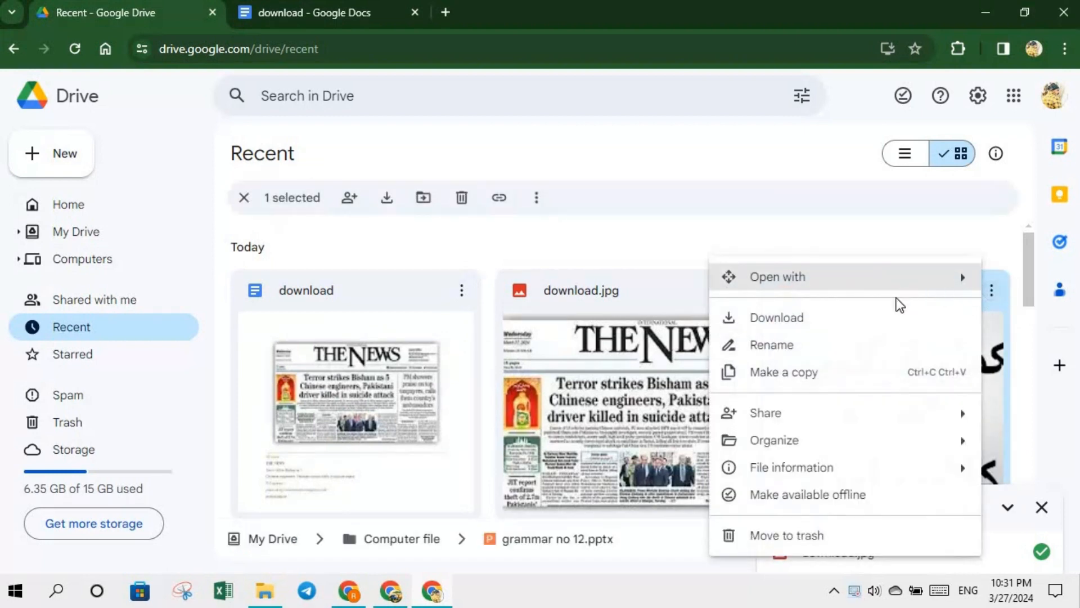
pyautogui.moveTo(908, 286)
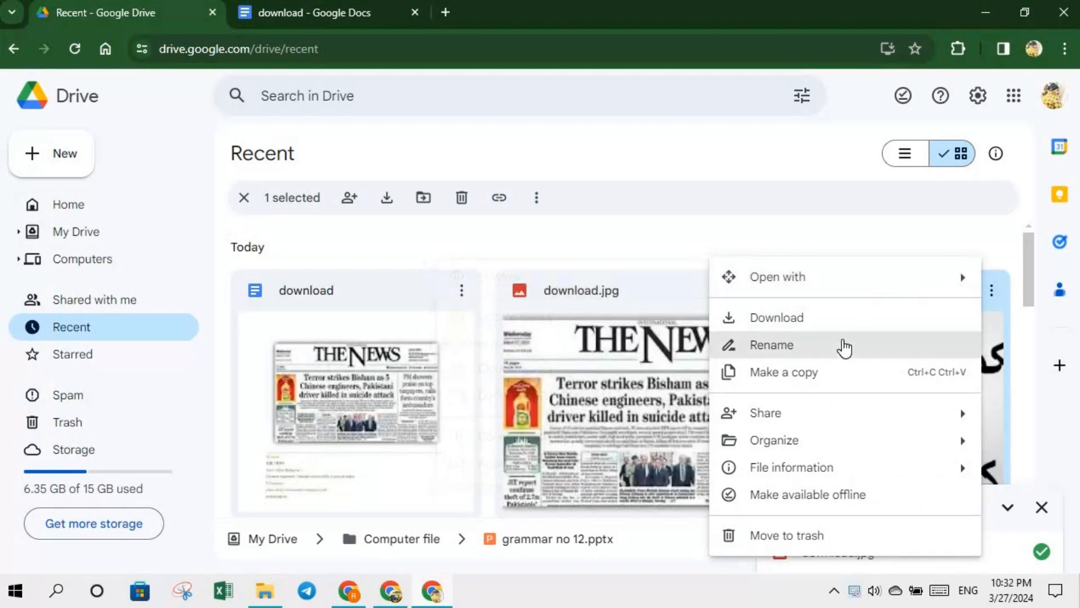
pyautogui.moveTo(839, 414)
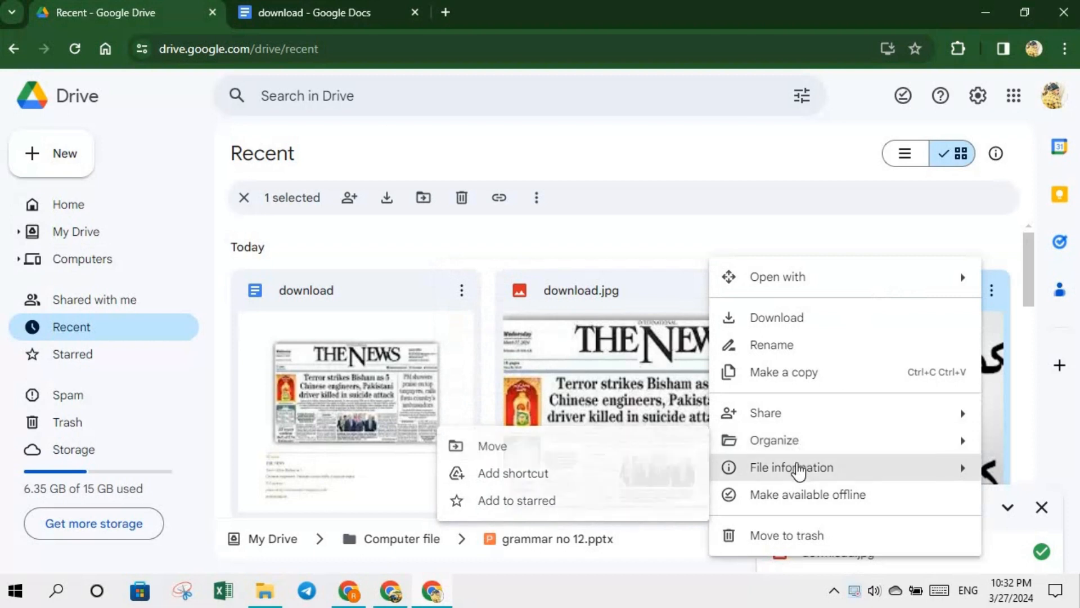
pyautogui.moveTo(798, 470)
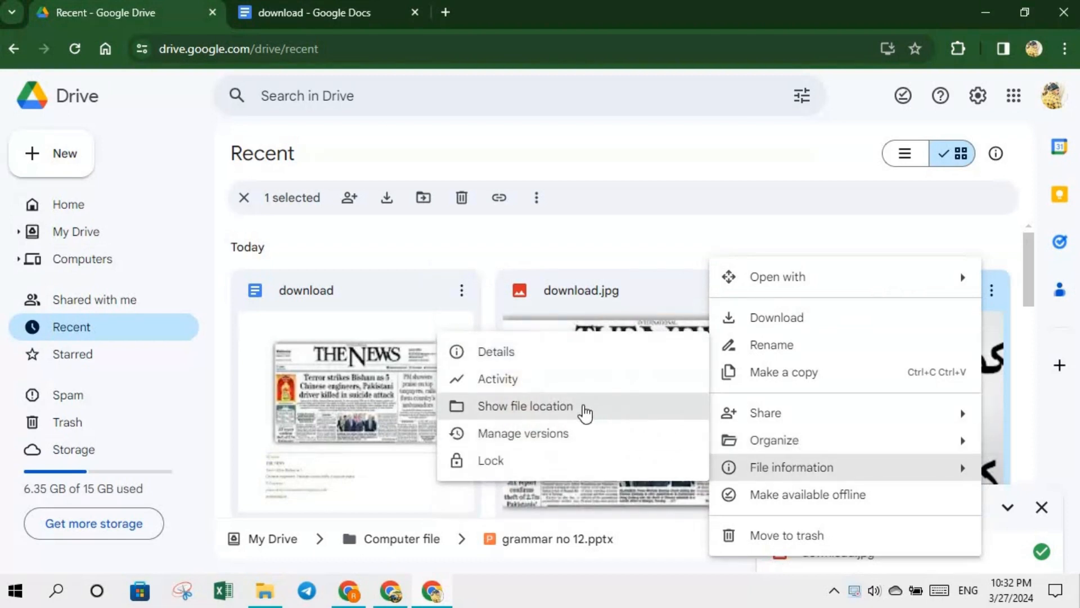
pyautogui.click(563, 406)
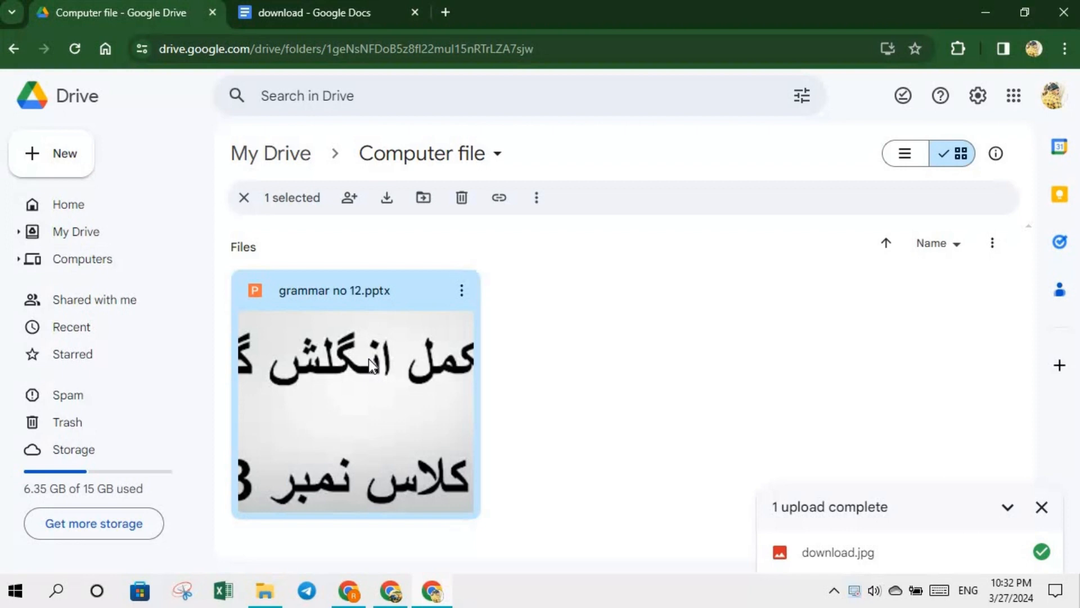
pyautogui.click(77, 336)
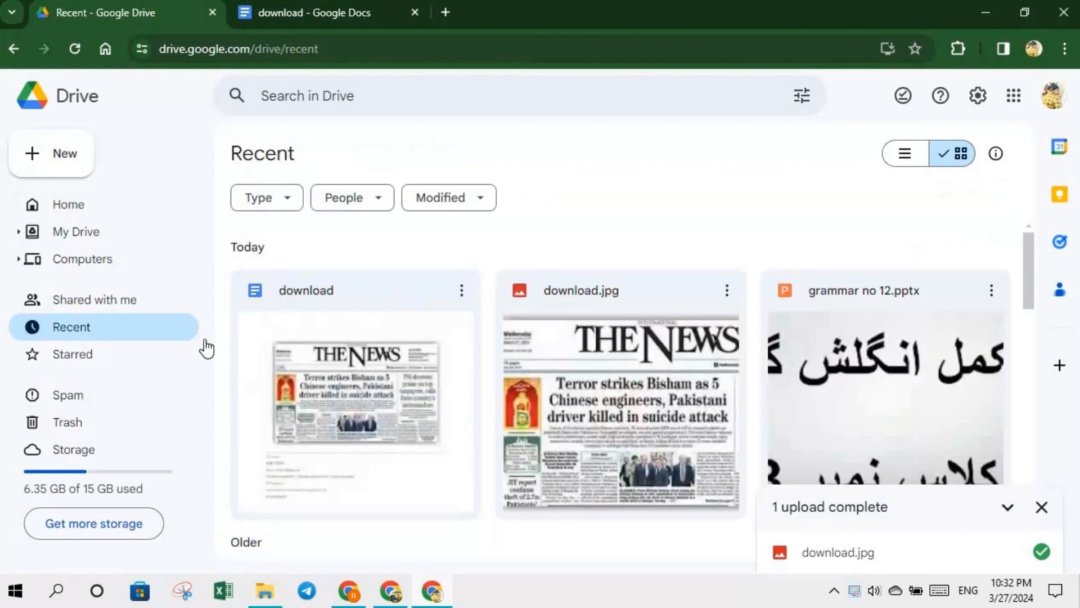
# - In My Drive, use Organize > Add shortcut on the download doc, targeting Computer file
pyautogui.click(88, 243)
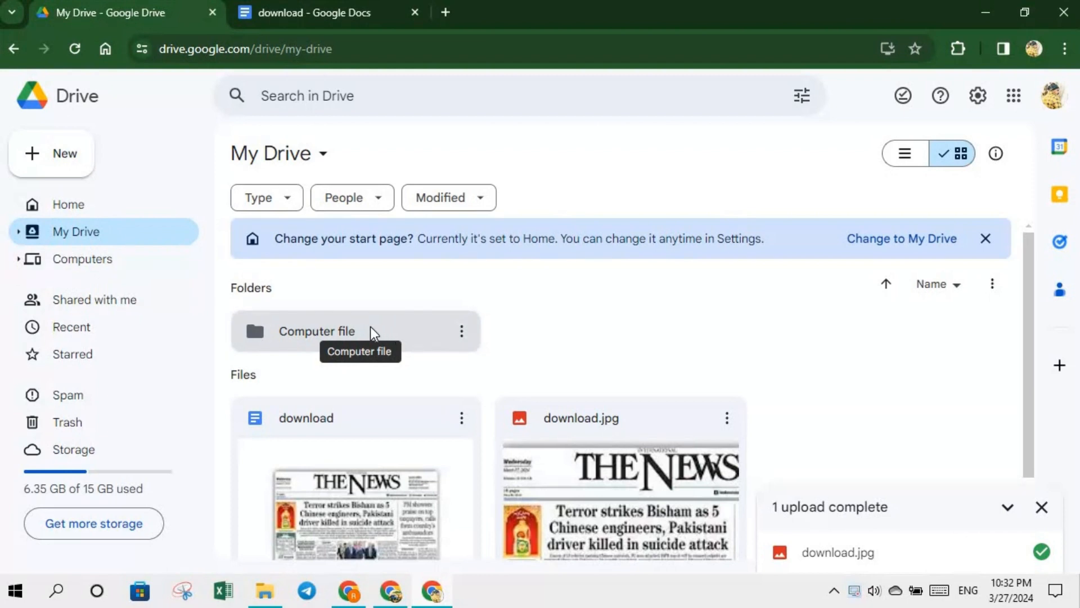
pyautogui.rightClick(292, 336)
pyautogui.moveTo(503, 498)
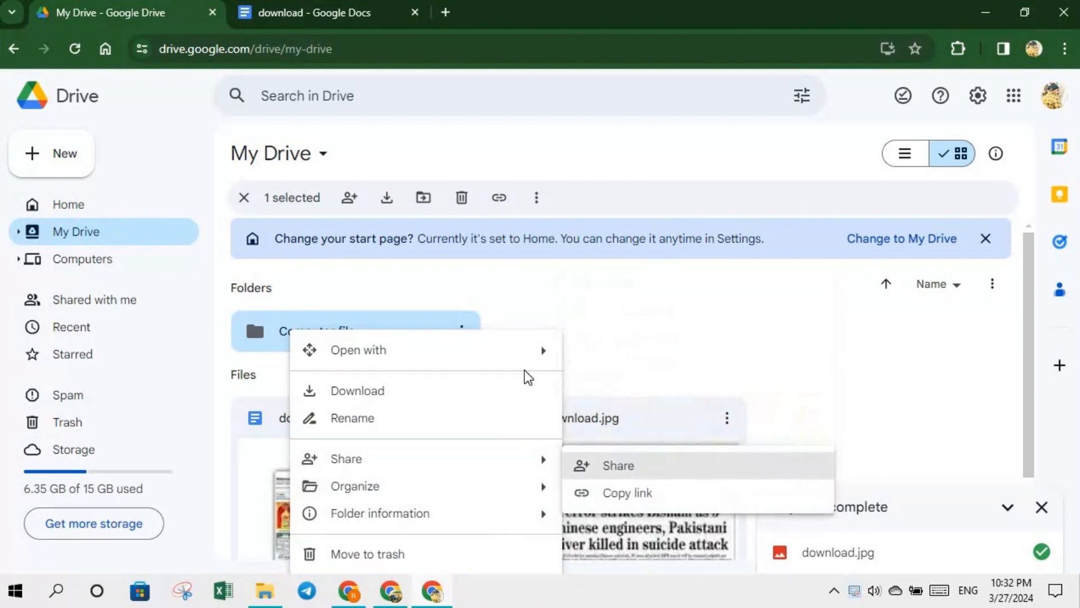
pyautogui.click(267, 413)
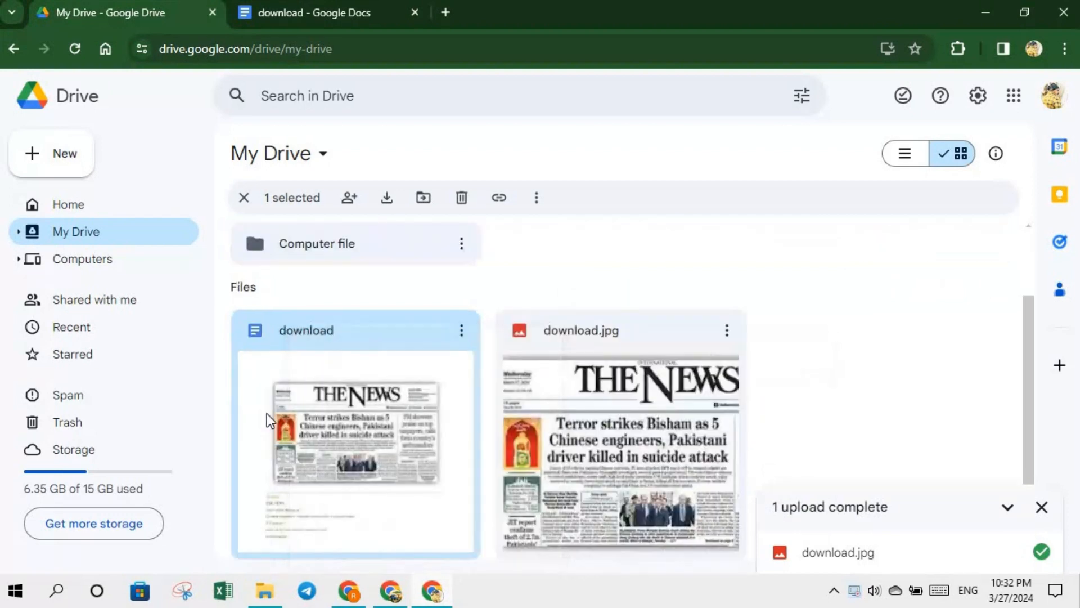
pyautogui.rightClick(270, 369)
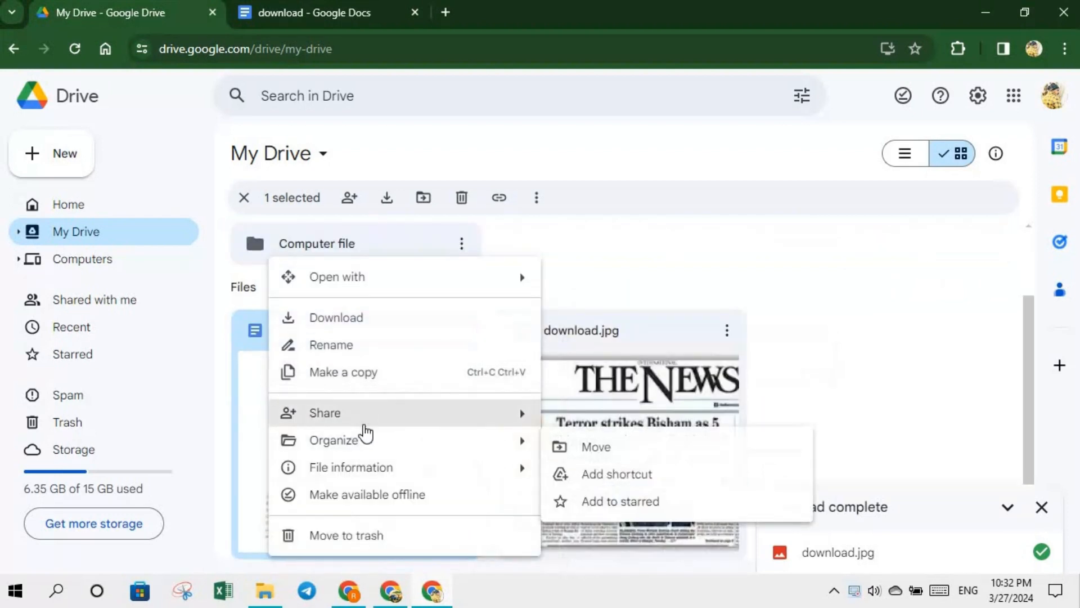
pyautogui.click(360, 447)
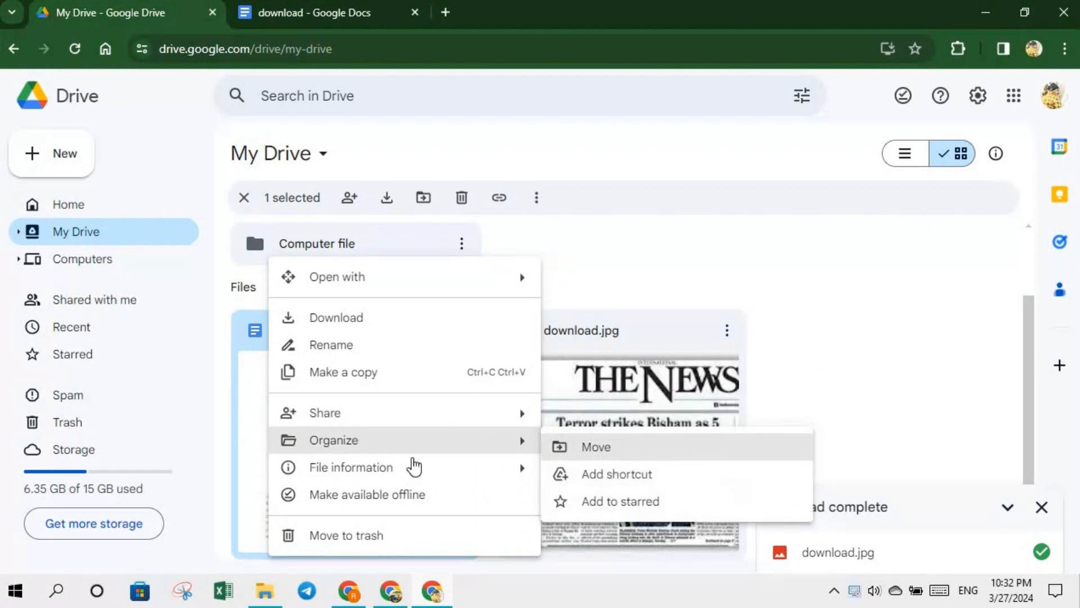
pyautogui.moveTo(522, 445)
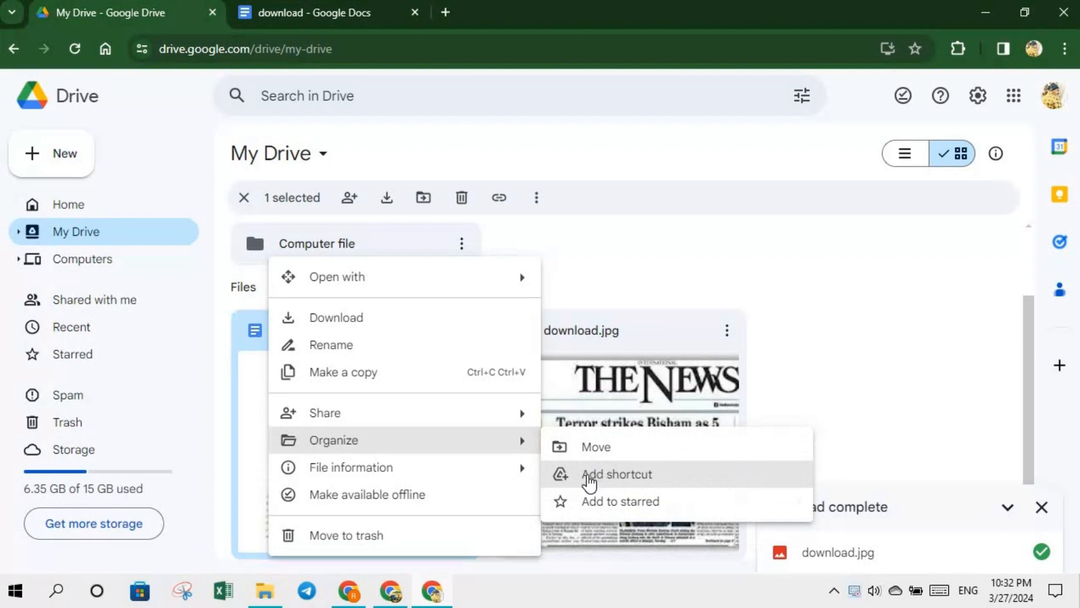
pyautogui.click(622, 478)
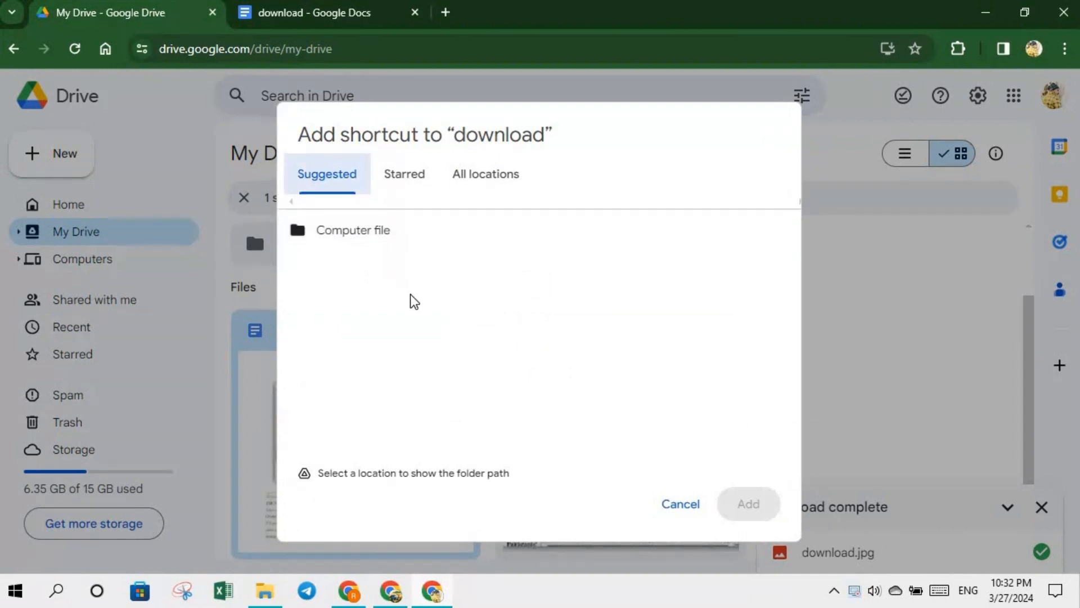
pyautogui.moveTo(406, 239)
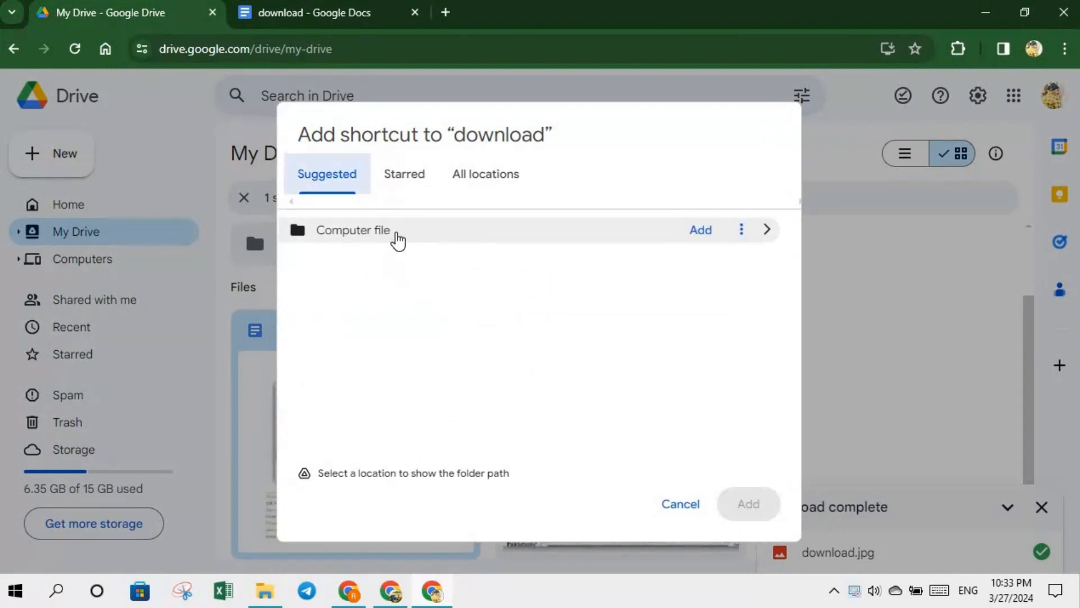
pyautogui.click(399, 241)
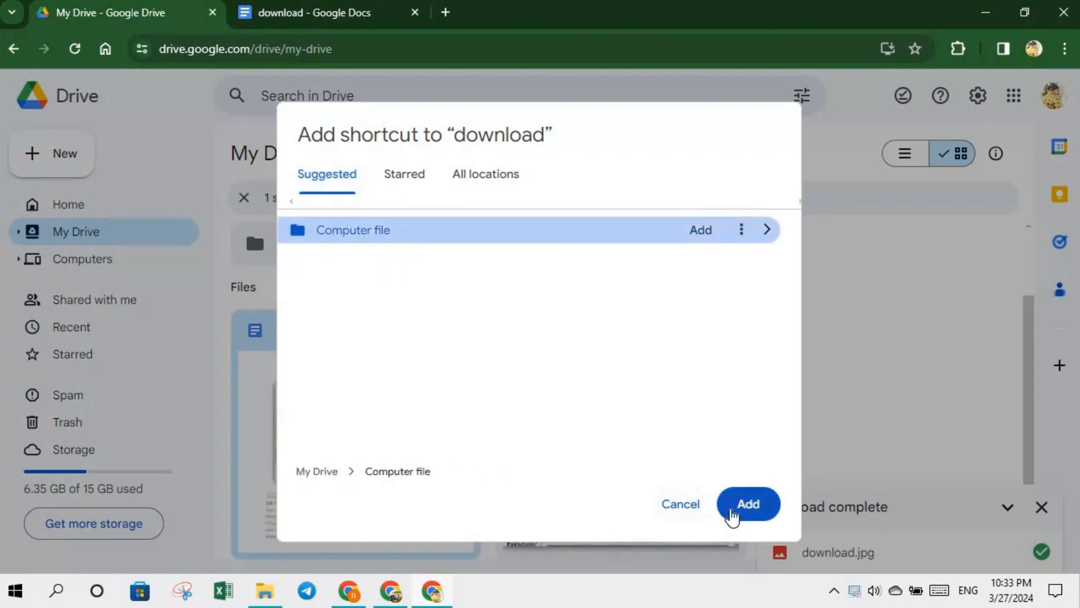
pyautogui.click(737, 509)
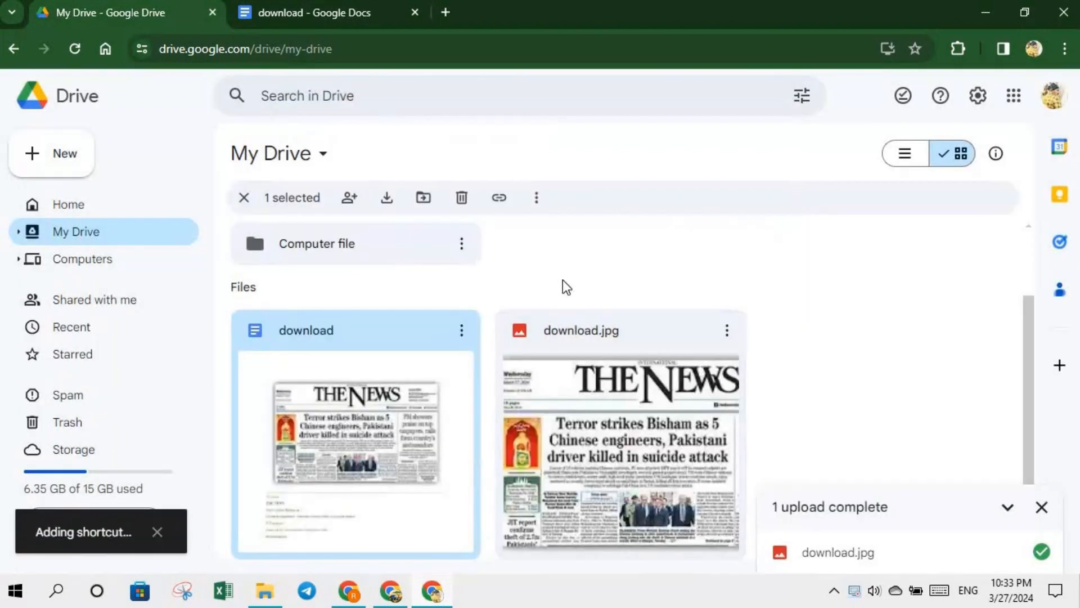
# - Check inside Computer file, go back to Home in list view, and open the New menu
pyautogui.click(339, 248)
pyautogui.doubleClick(338, 248)
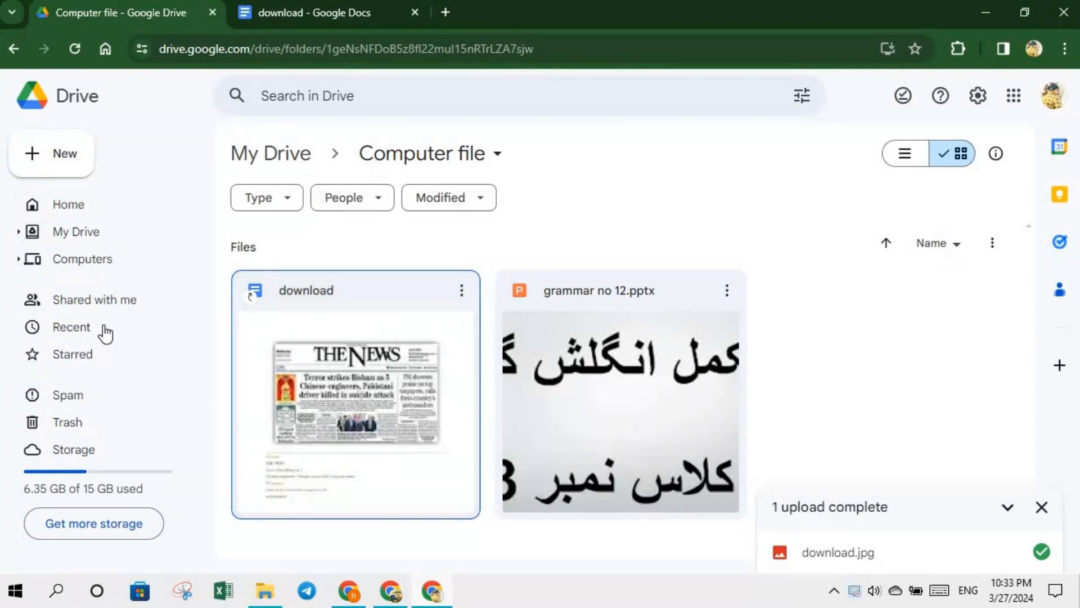
pyautogui.click(84, 209)
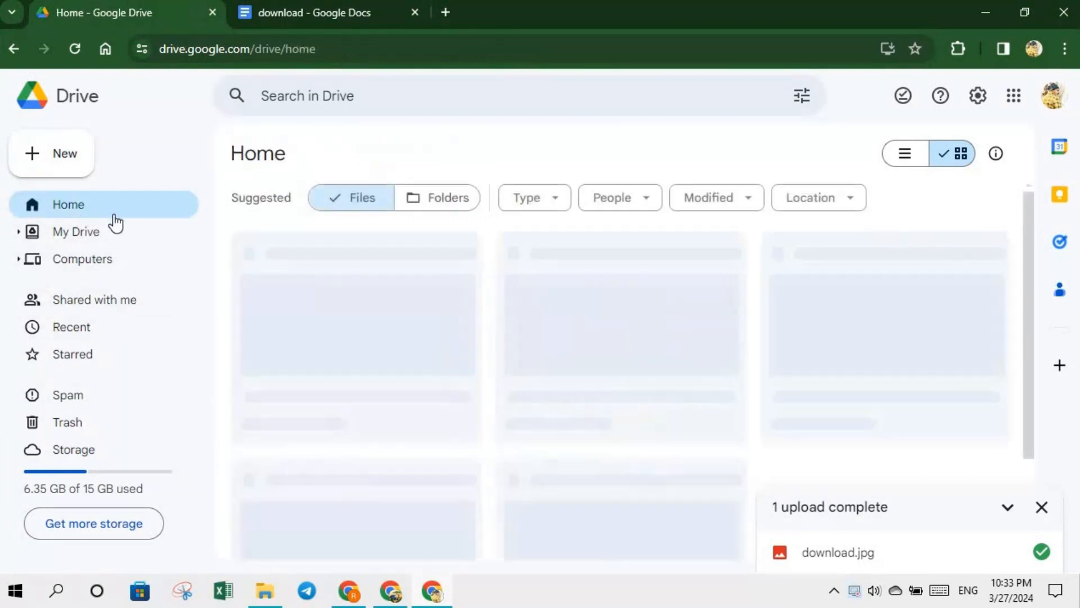
pyautogui.click(73, 238)
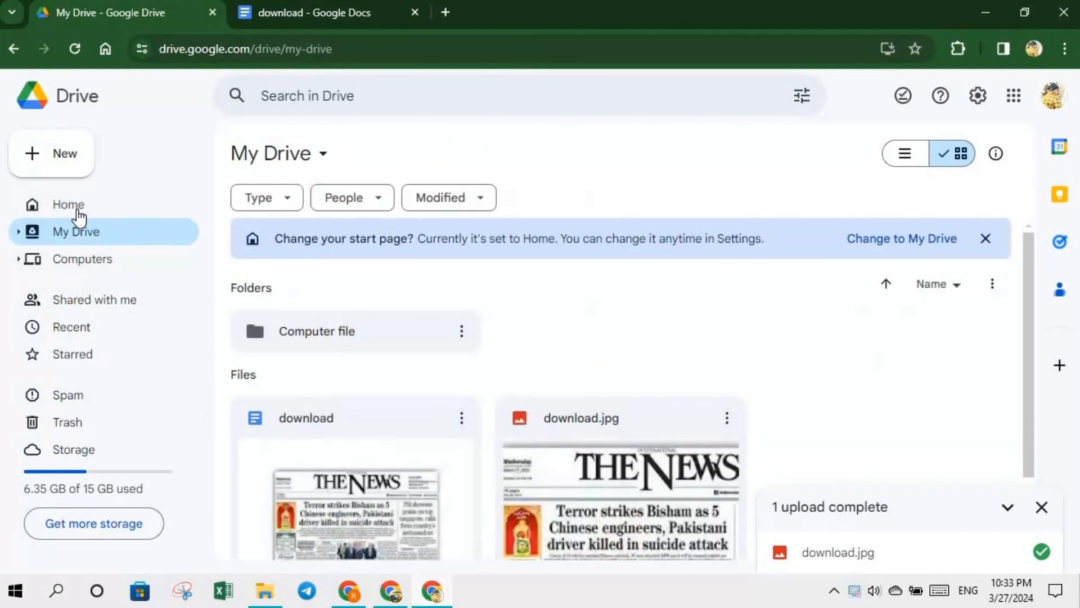
pyautogui.click(76, 209)
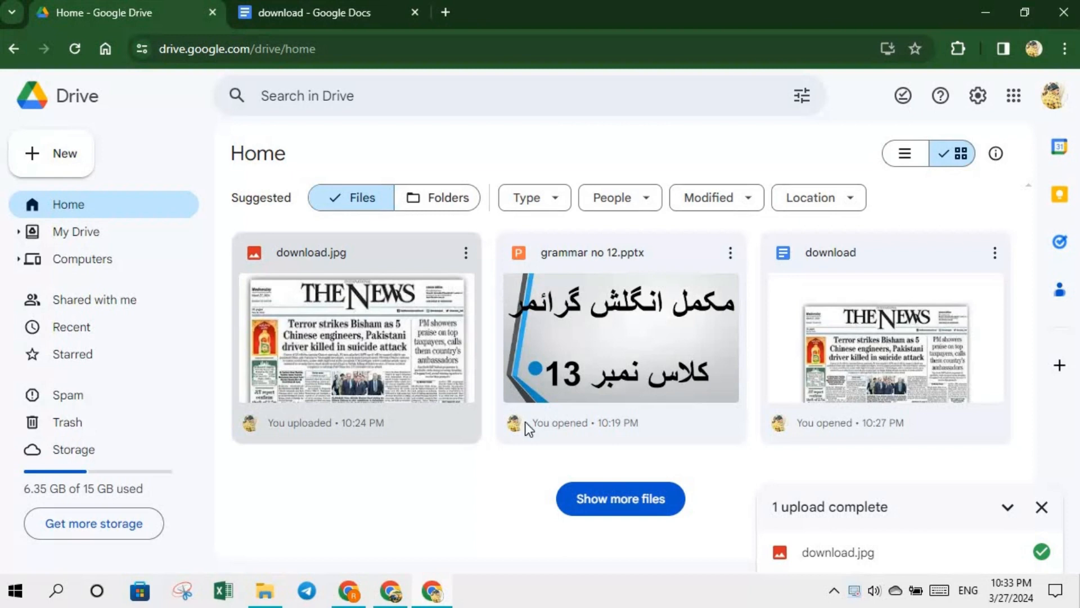
pyautogui.press('Tab')
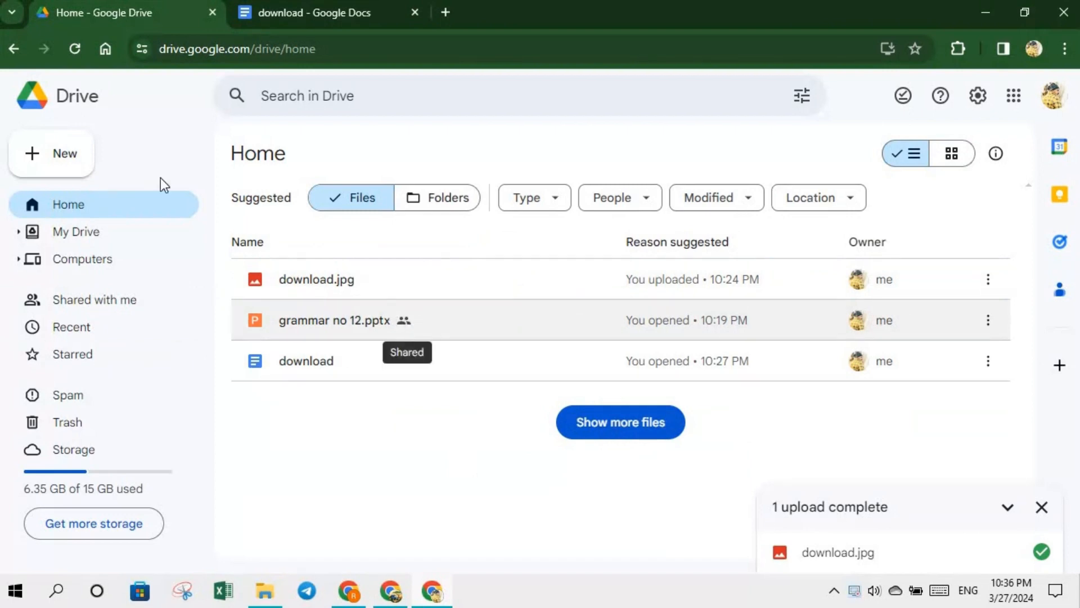
pyautogui.click(62, 159)
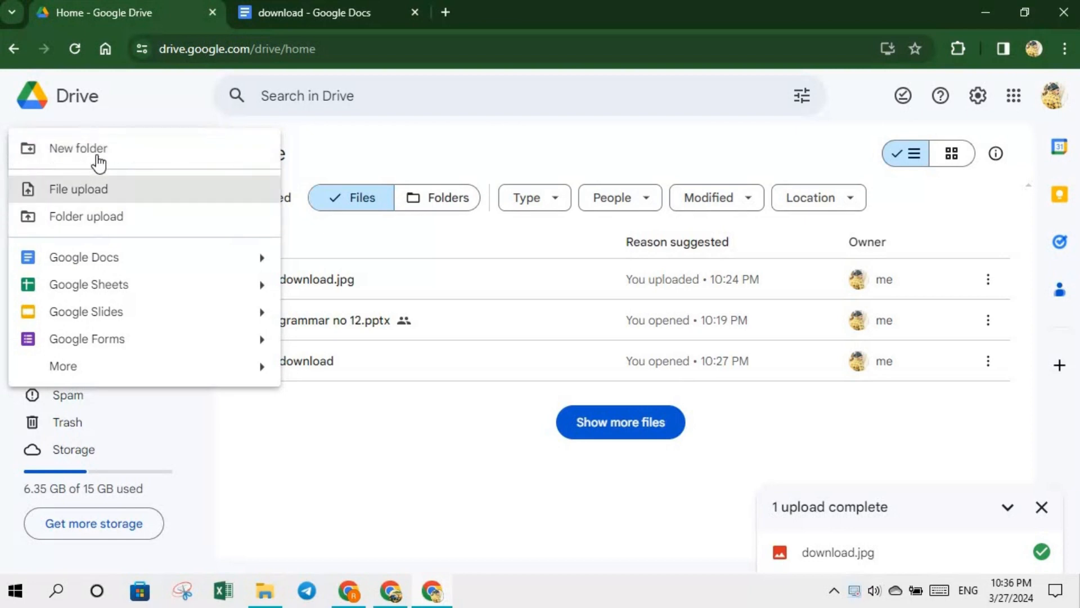
# - Folder-upload Pictures > Camera Roll and confirm uploading its 8 files
pyautogui.click(93, 217)
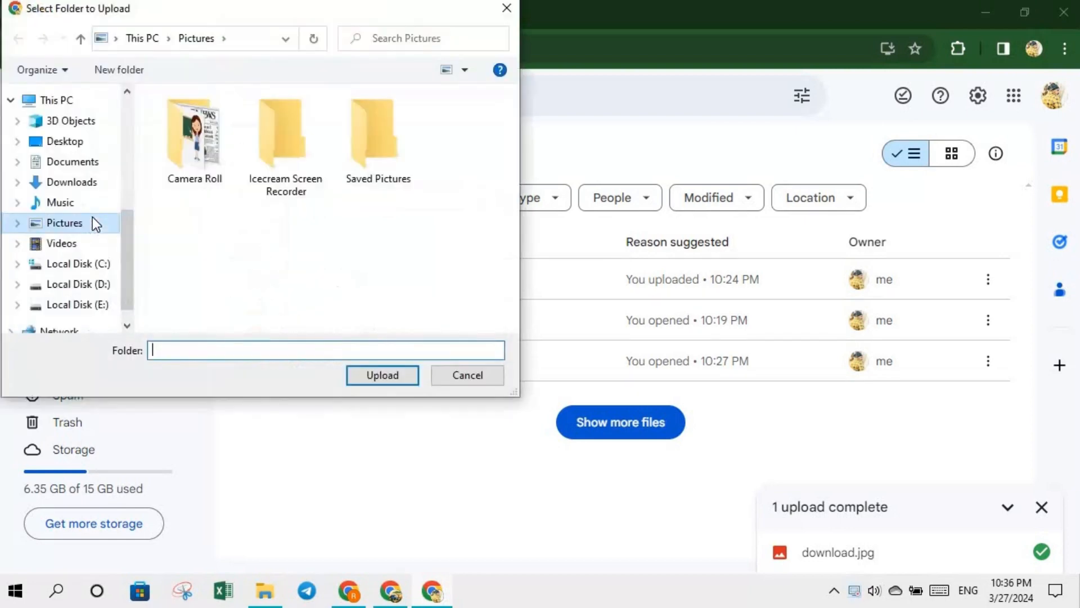
pyautogui.click(185, 145)
pyautogui.click(380, 375)
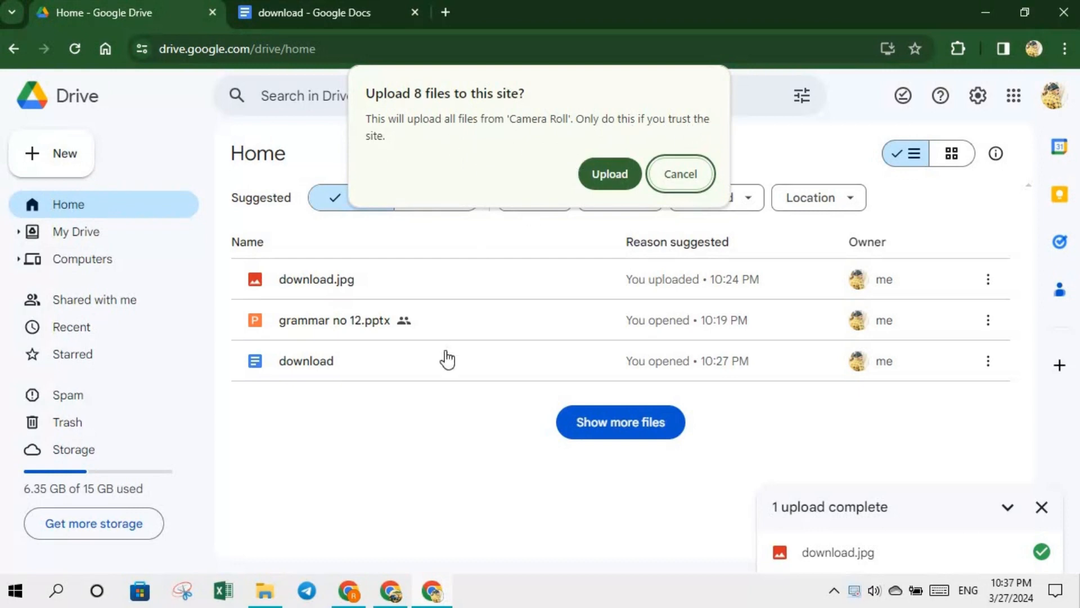
pyautogui.click(614, 177)
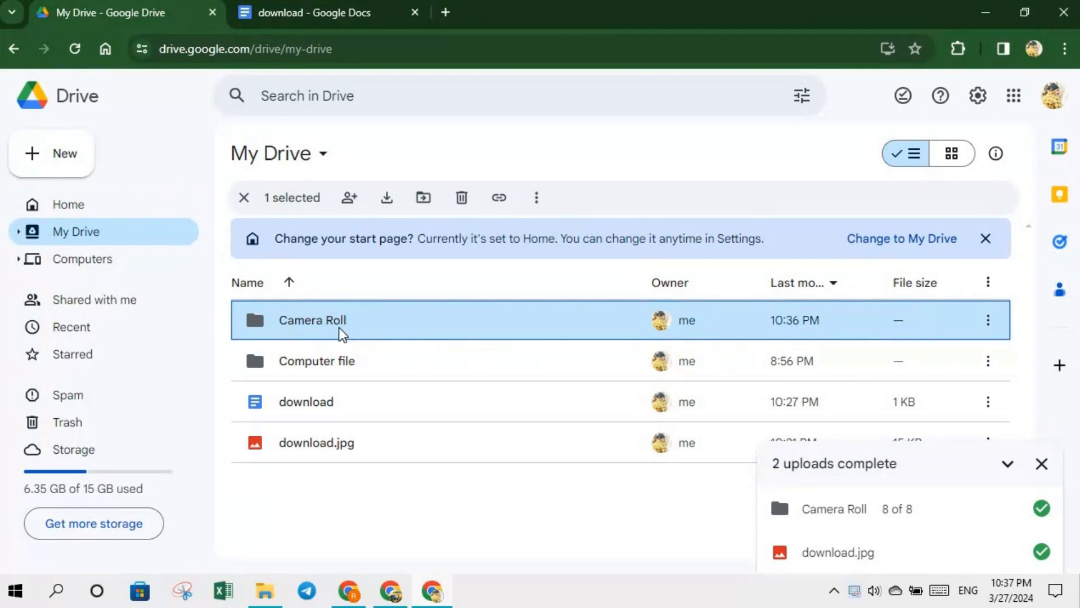
# - Open Camera Roll, close the upload panel, and scroll down the list to images.jpeg
pyautogui.doubleClick(481, 329)
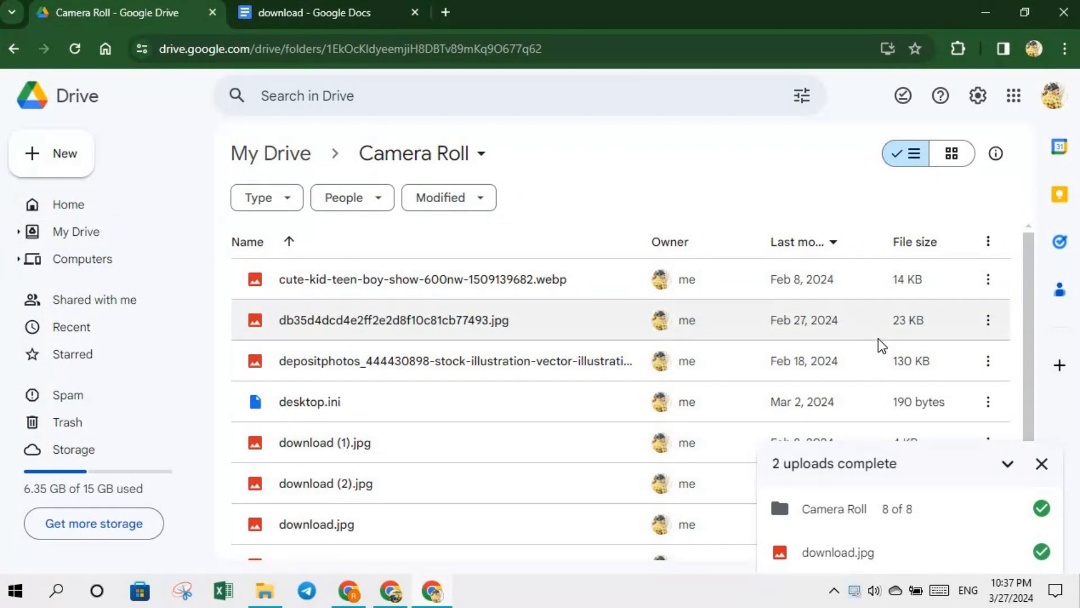
pyautogui.click(1042, 462)
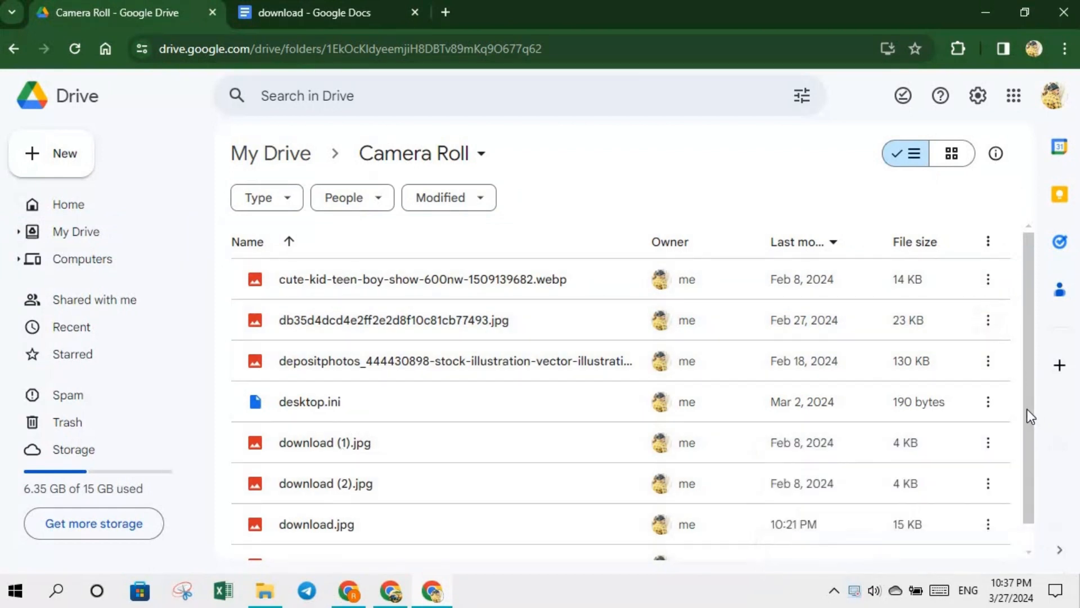
pyautogui.moveTo(1027, 409); pyautogui.dragTo(1028, 375)
pyautogui.scroll(-1, 647, 473)
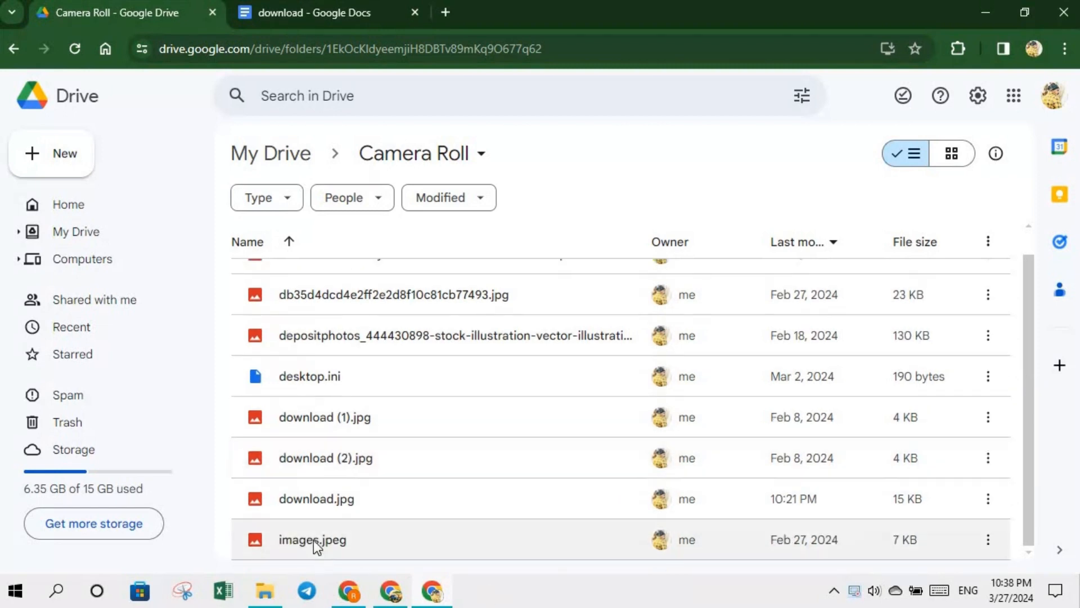
# - Use Organize > Move on images.jpeg with Computer file as its destination
pyautogui.rightClick(298, 532)
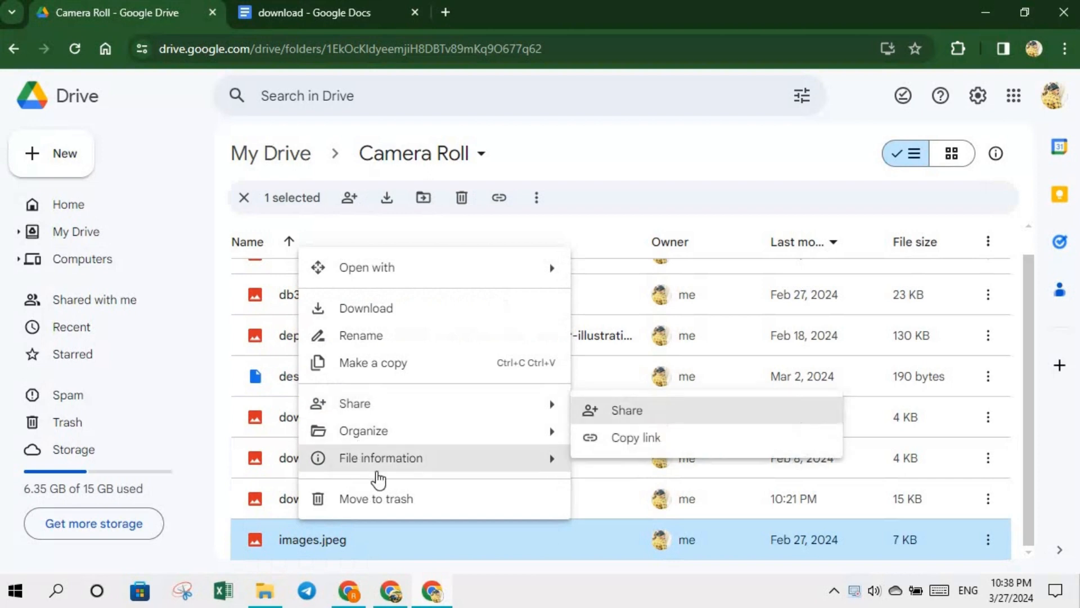
pyautogui.moveTo(429, 410)
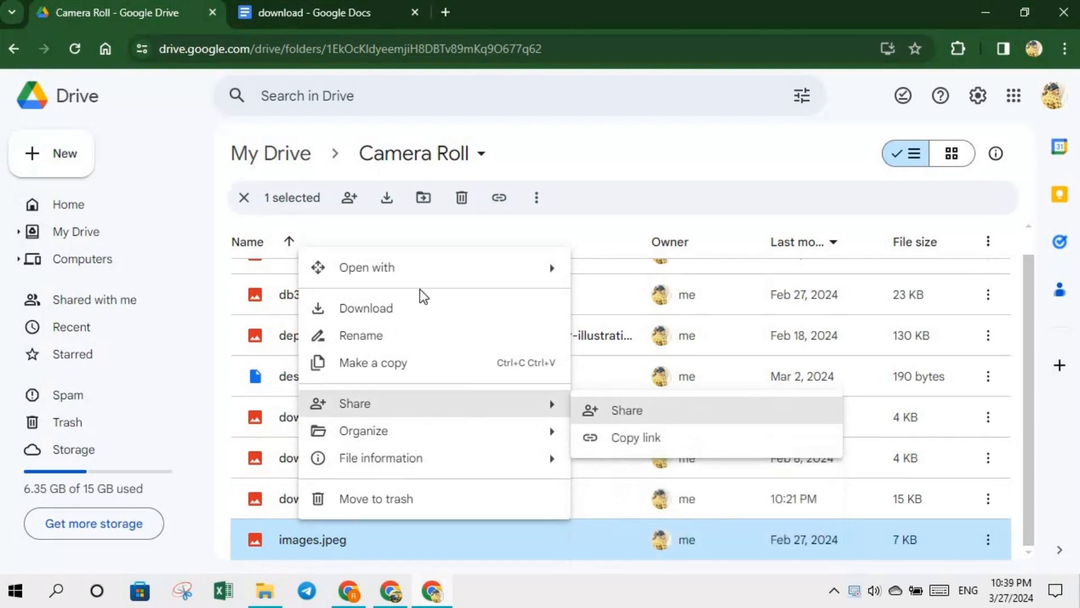
pyautogui.moveTo(431, 279)
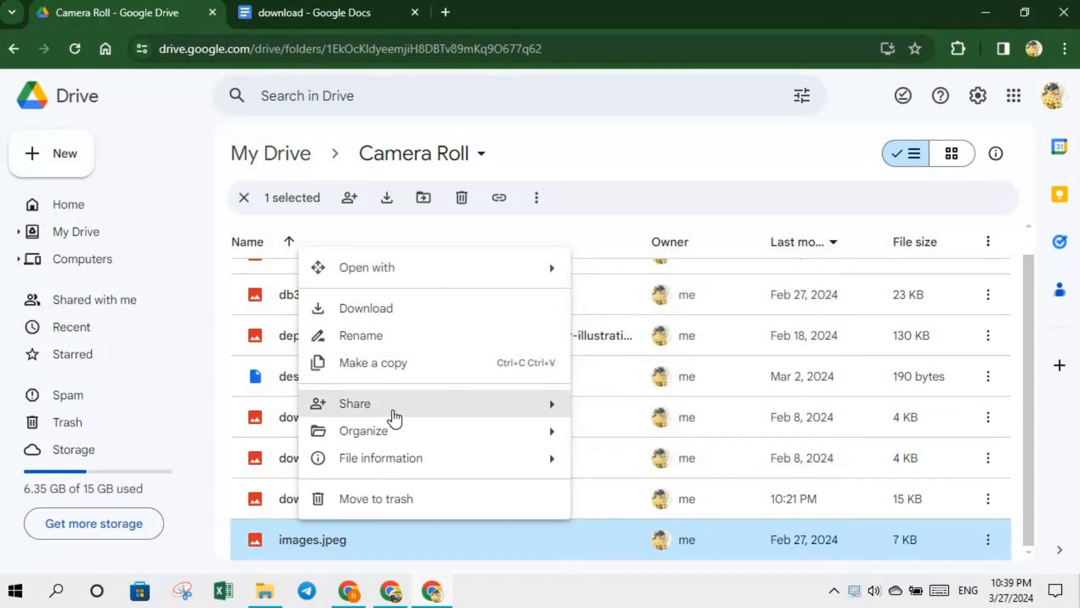
pyautogui.moveTo(410, 440)
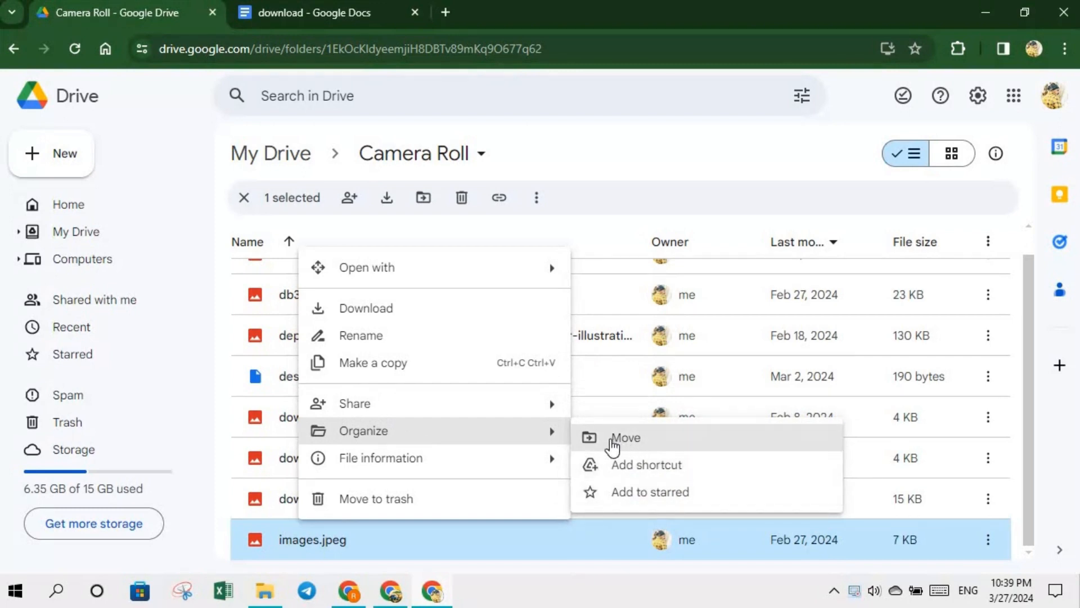
pyautogui.click(616, 441)
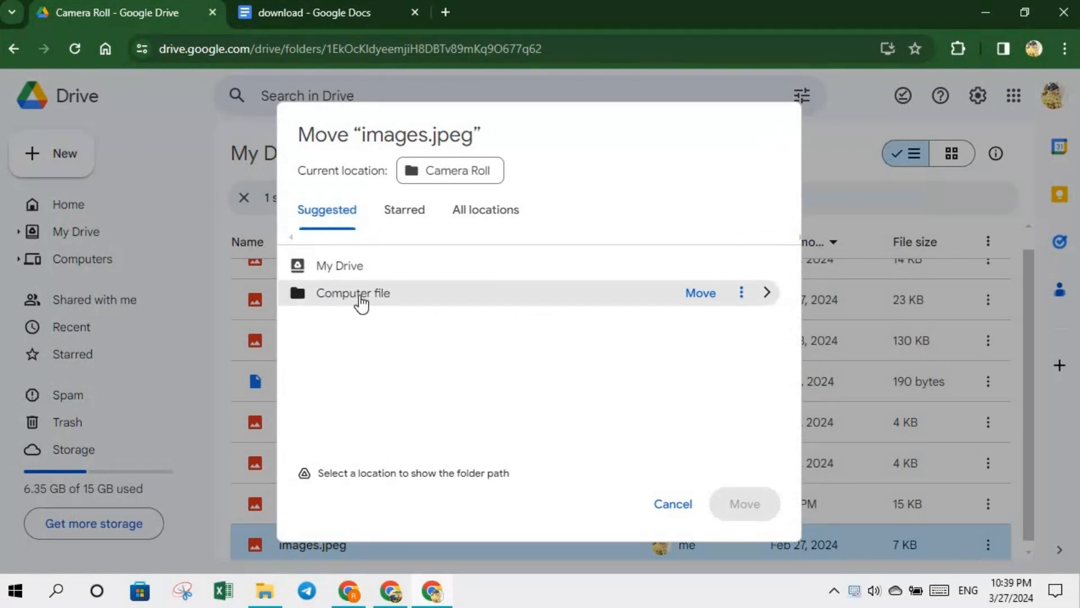
pyautogui.click(361, 305)
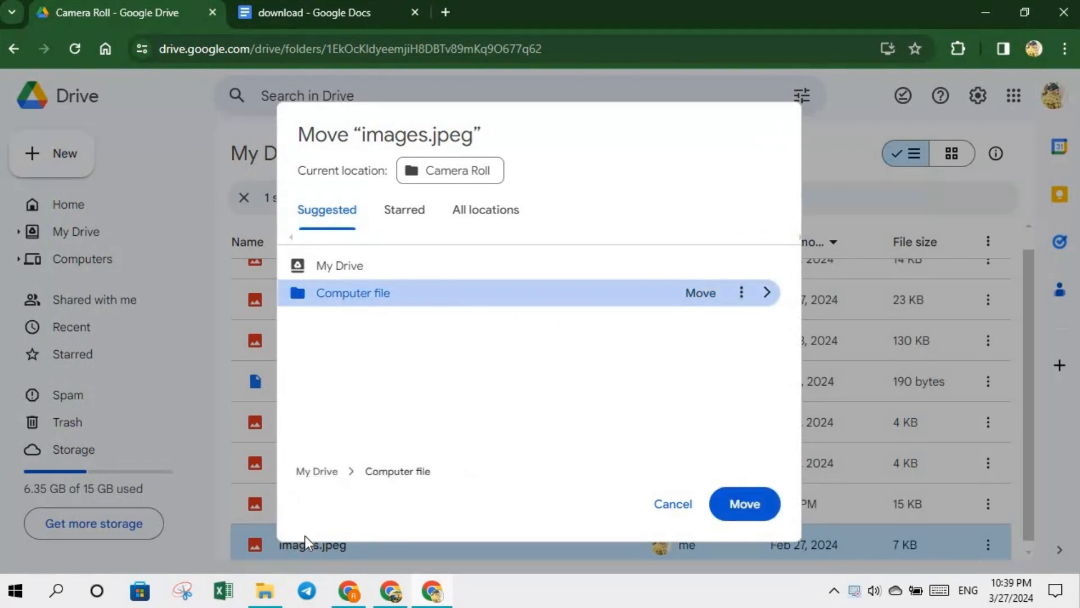
pyautogui.click(744, 500)
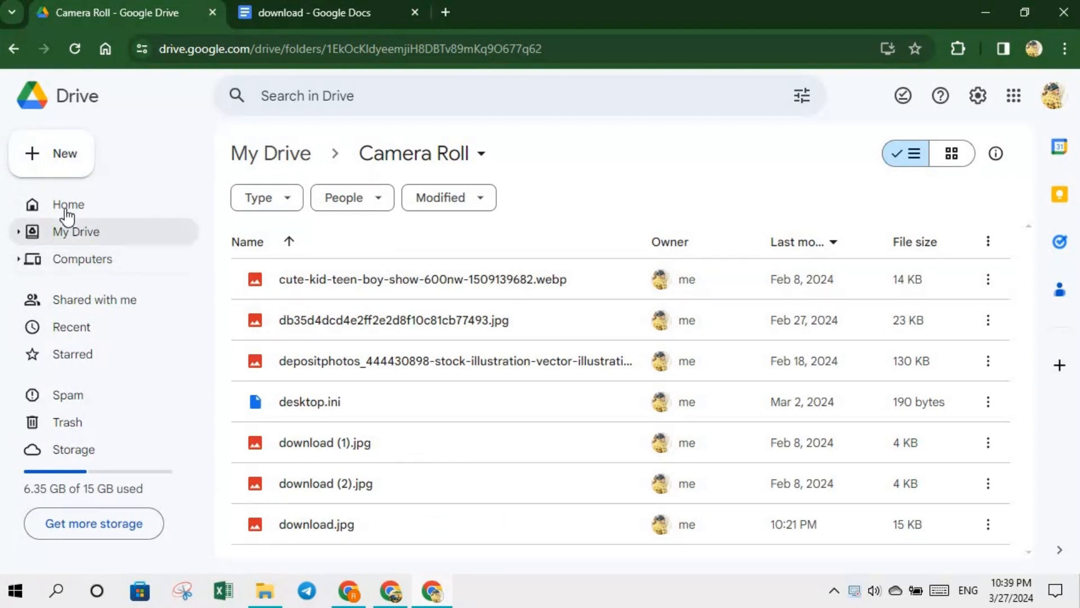
# - From Home, filter suggestions to Folders and open Computer file to see its three items
pyautogui.click(32, 207)
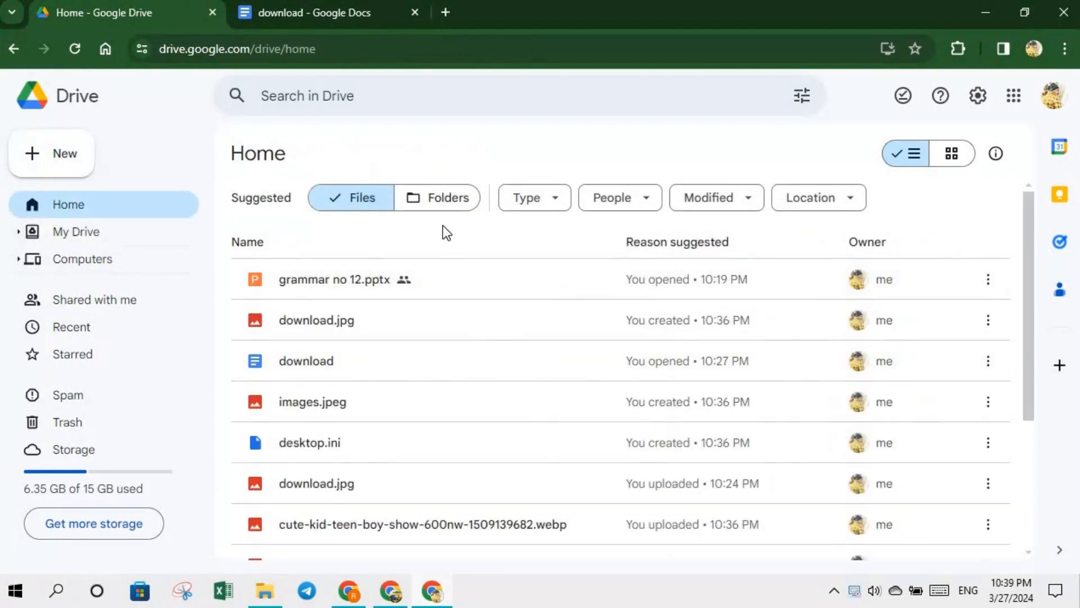
pyautogui.click(449, 204)
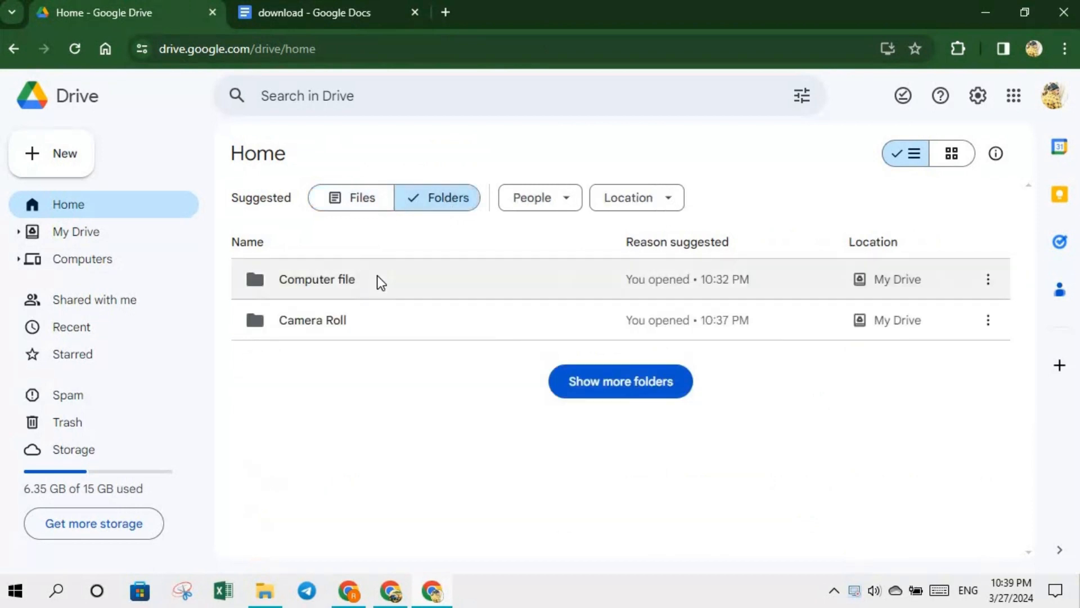
pyautogui.doubleClick(354, 283)
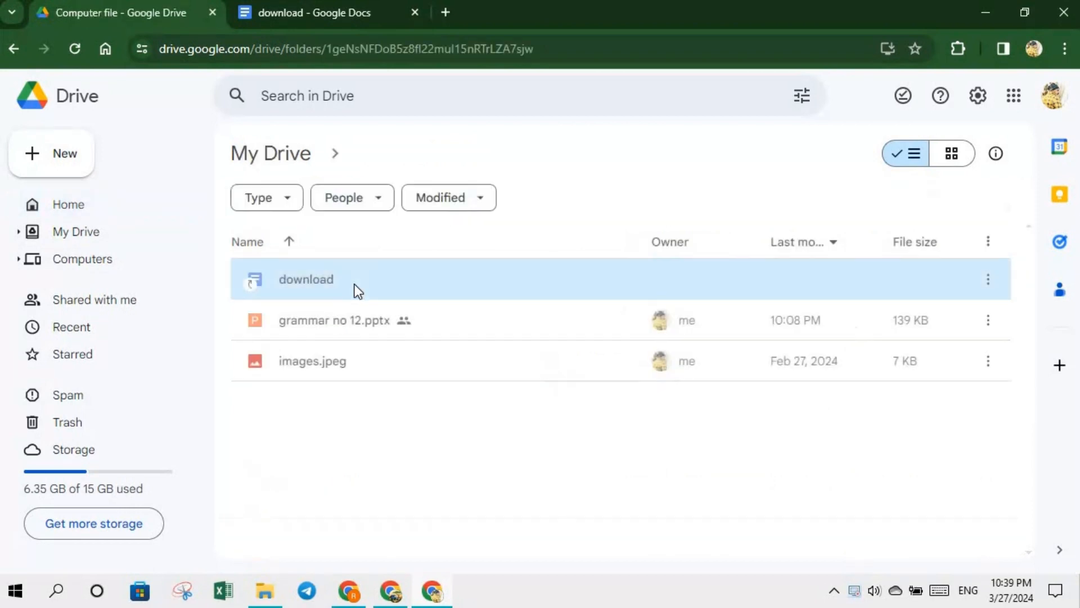
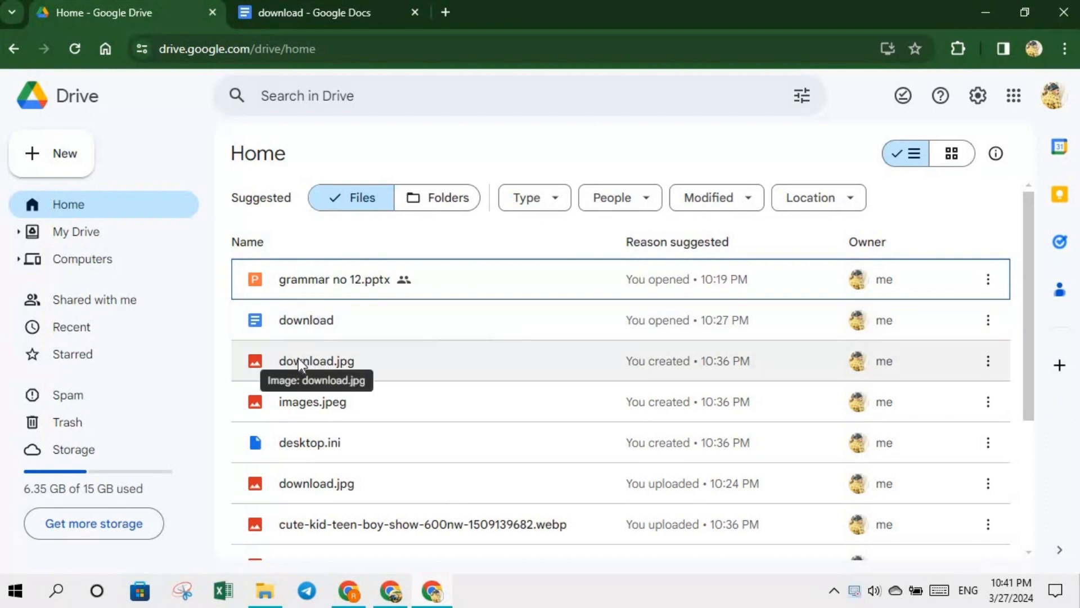
# - Star download.jpg with Organize > Add to starred, then view the Starred list
pyautogui.click(290, 356)
pyautogui.rightClick(289, 357)
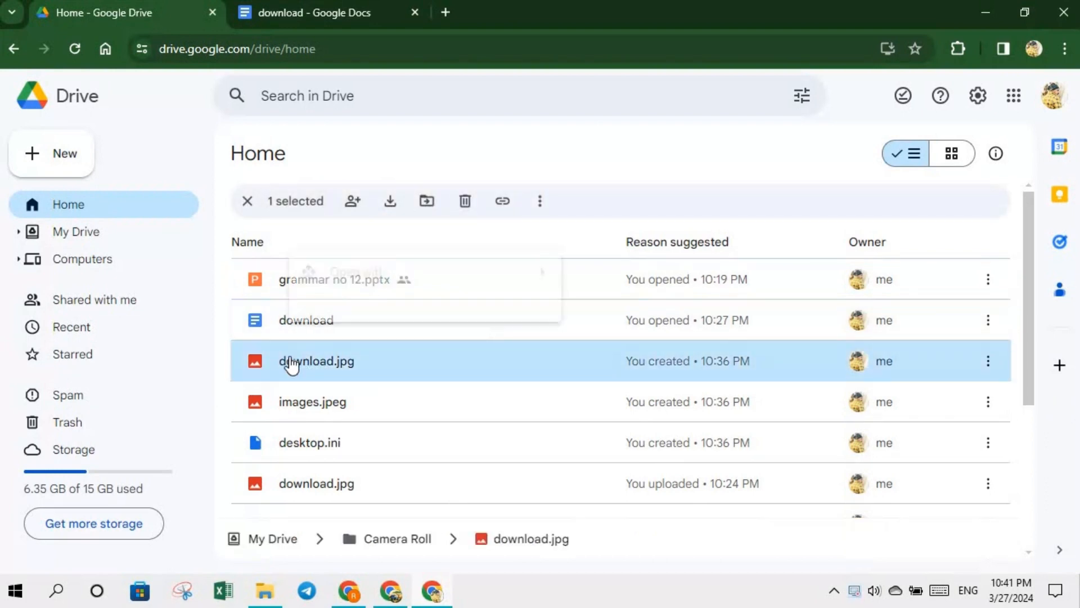
pyautogui.moveTo(438, 449)
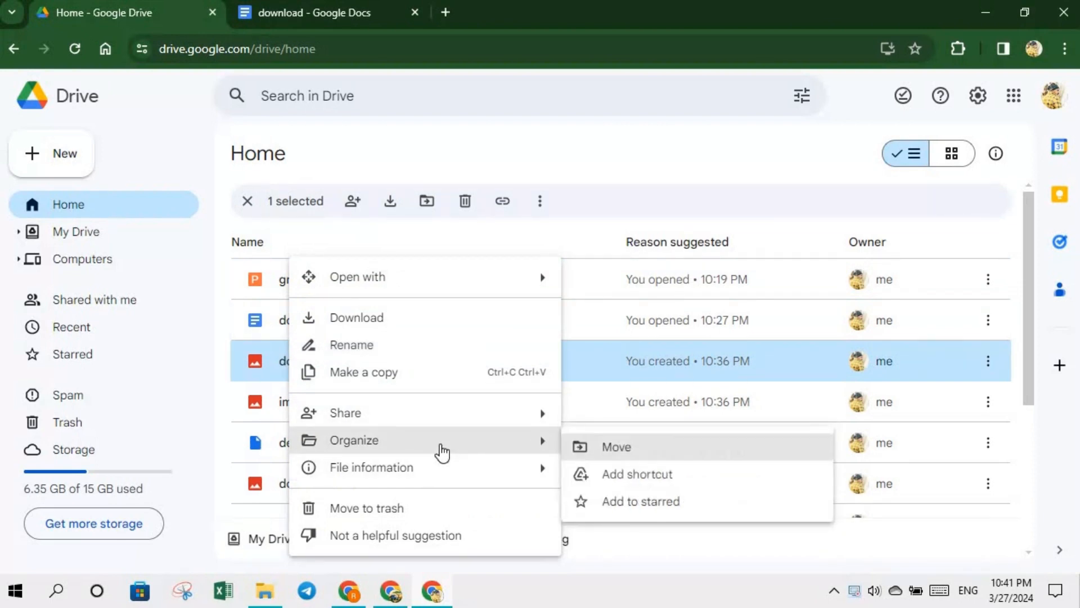
pyautogui.click(650, 502)
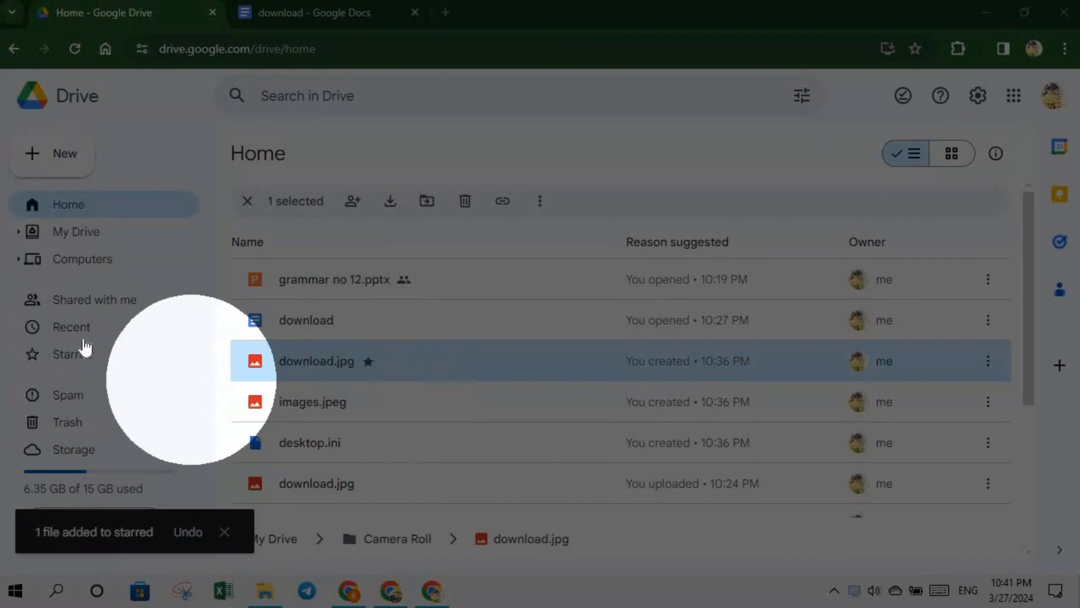
pyautogui.click(75, 357)
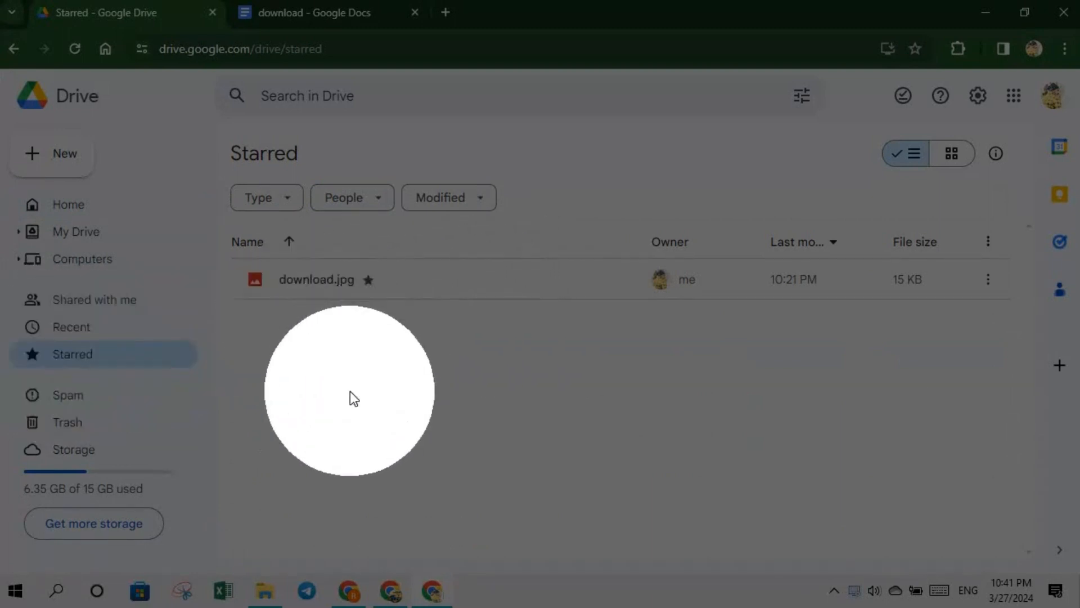
pyautogui.click(350, 391)
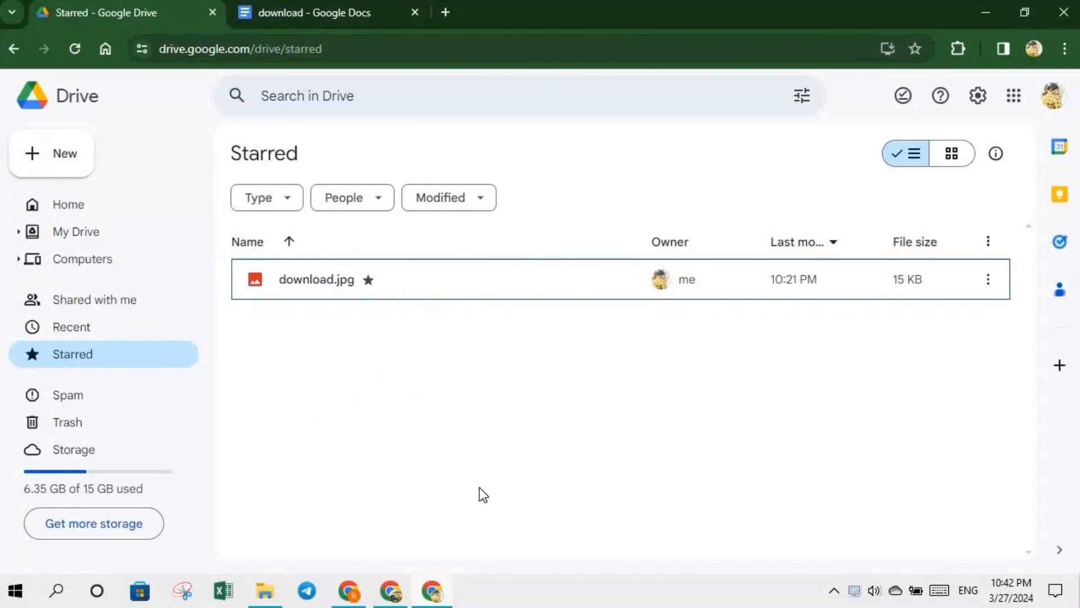
# - Go to My Drive and show File information > Details for the download document
pyautogui.click(96, 257)
pyautogui.click(94, 236)
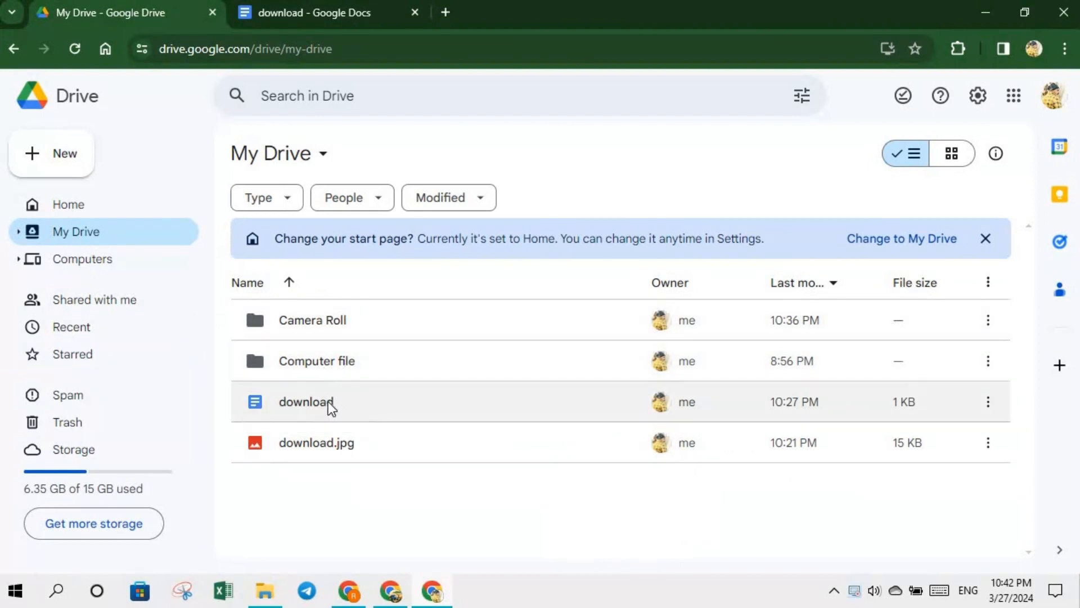
pyautogui.rightClick(329, 400)
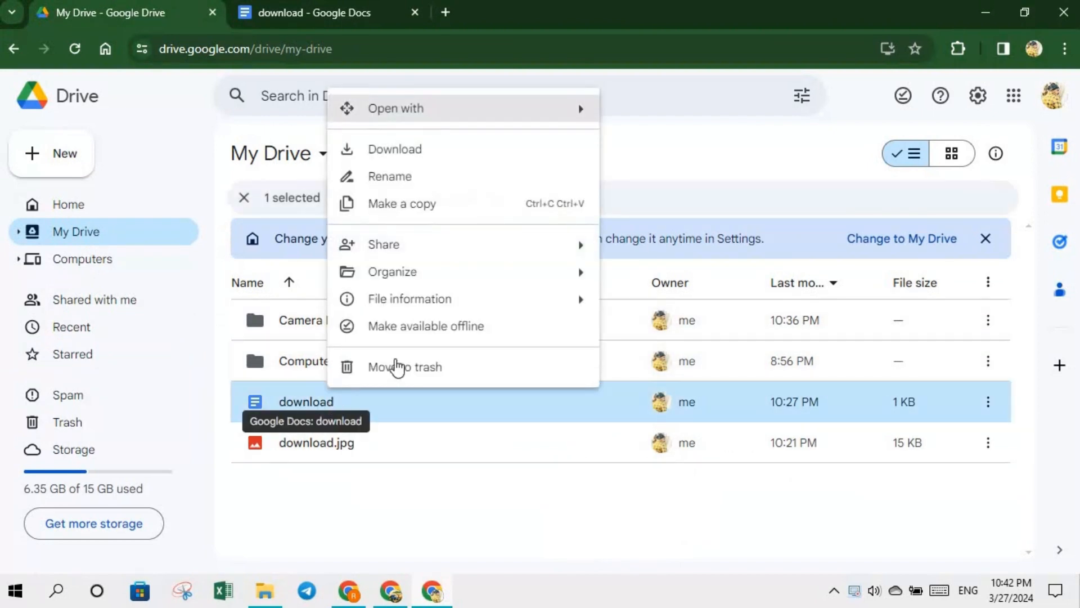
pyautogui.moveTo(498, 311)
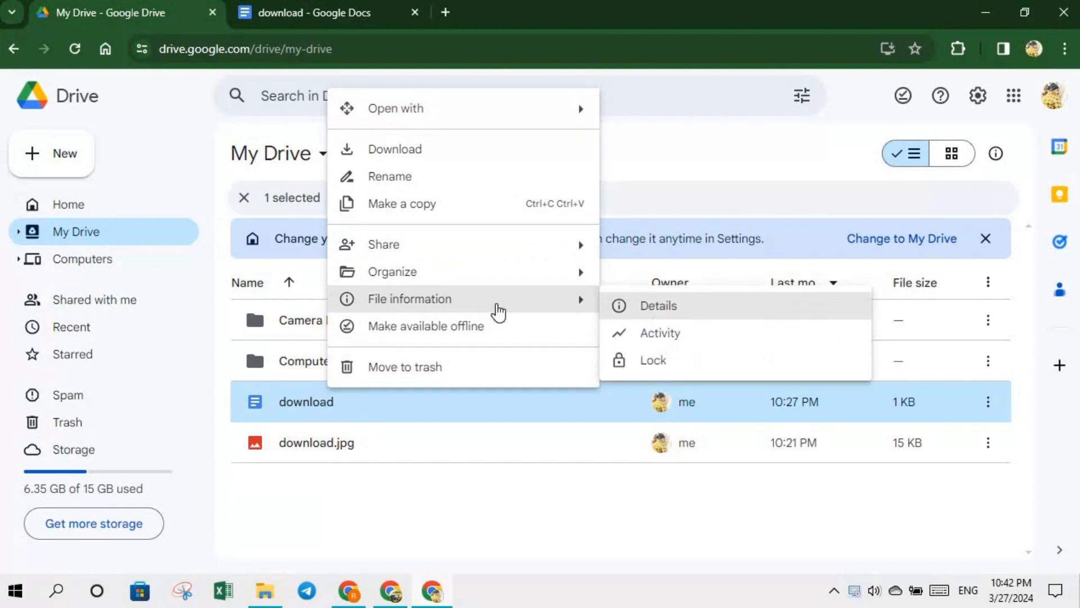
pyautogui.click(670, 309)
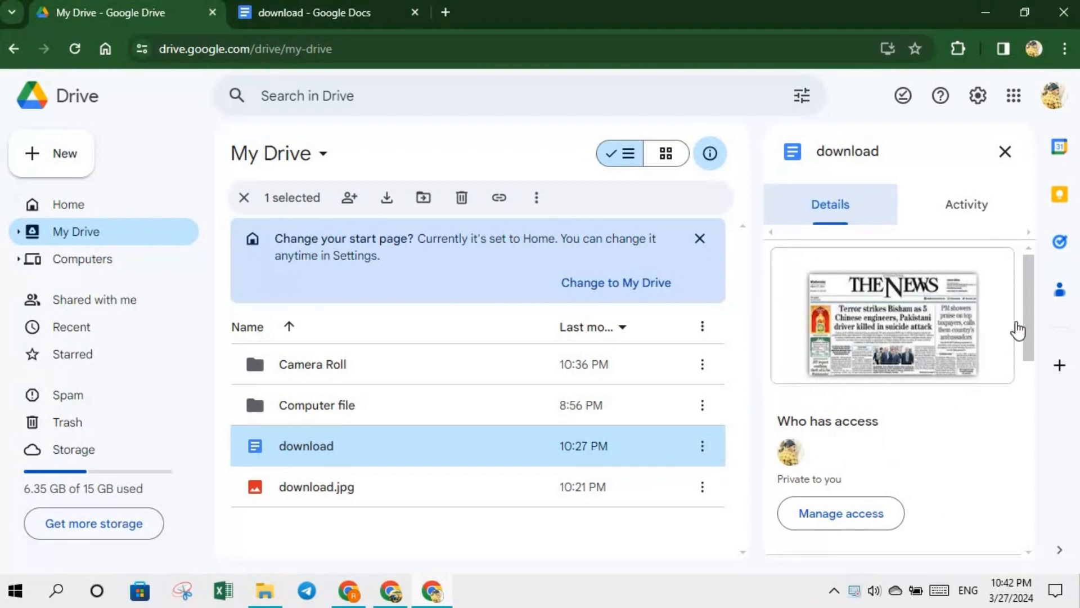
# - Scroll through the details panel to review the document's type, size, location and dates
pyautogui.moveTo(1025, 315); pyautogui.dragTo(1007, 371)
pyautogui.scroll(-2, 1007, 372)
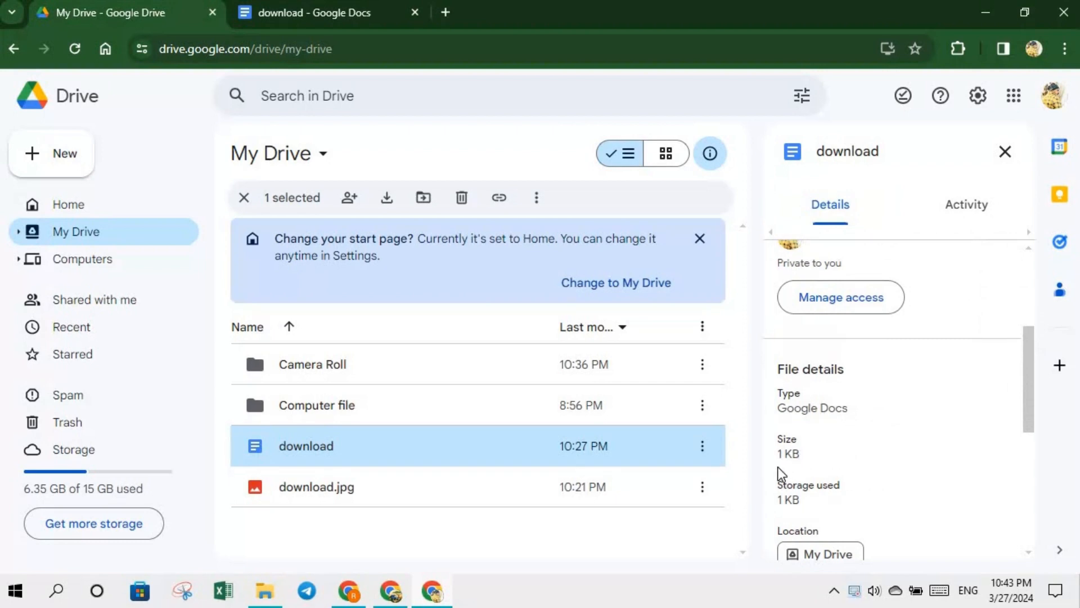
pyautogui.scroll(-3, 1031, 426)
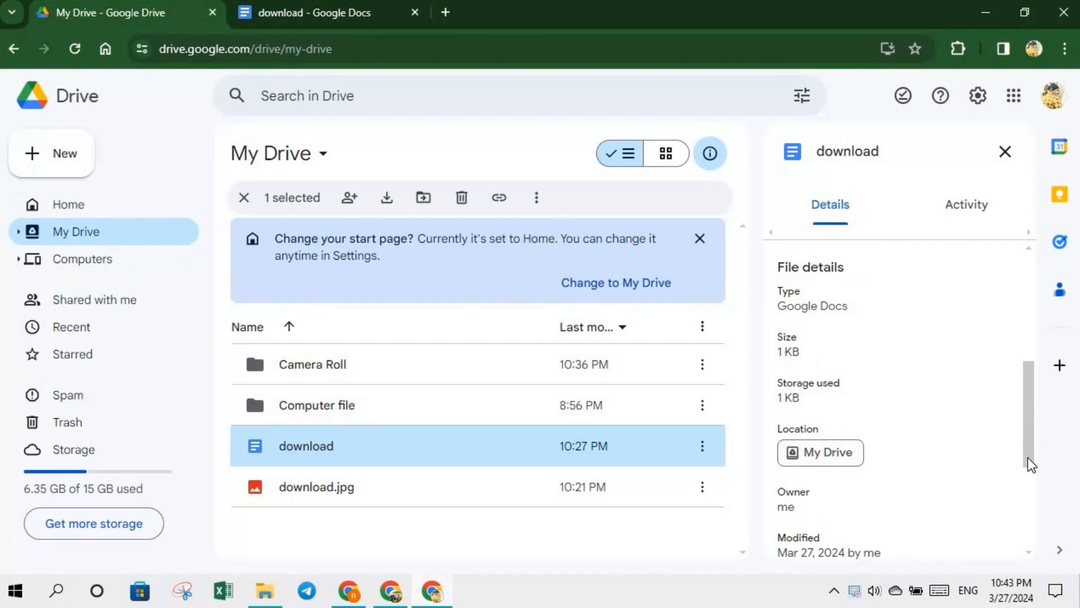
pyautogui.scroll(-2, 830, 446)
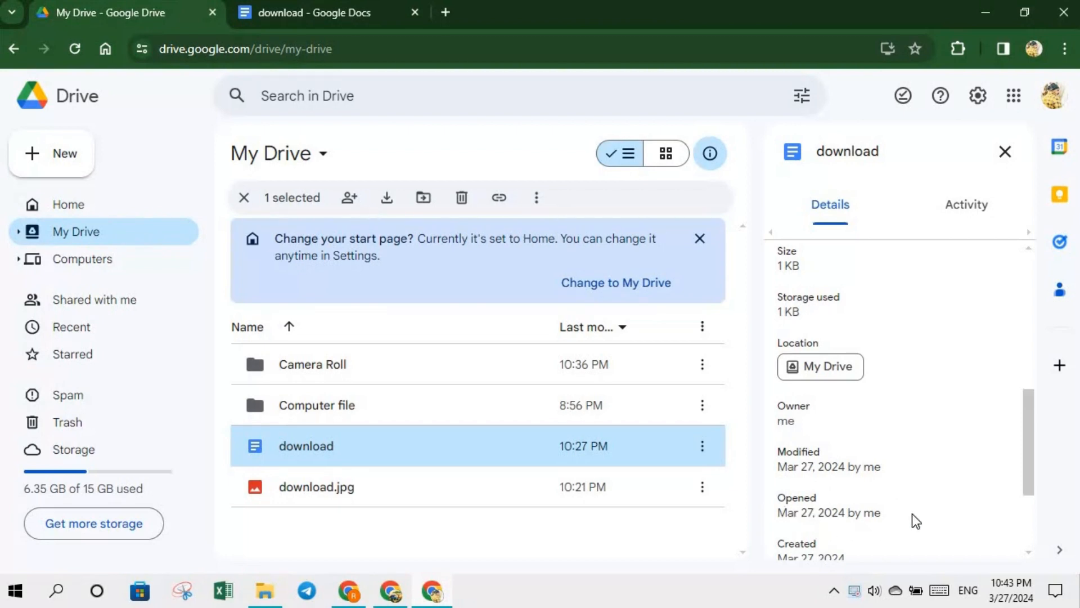
pyautogui.moveTo(1028, 458); pyautogui.dragTo(979, 493)
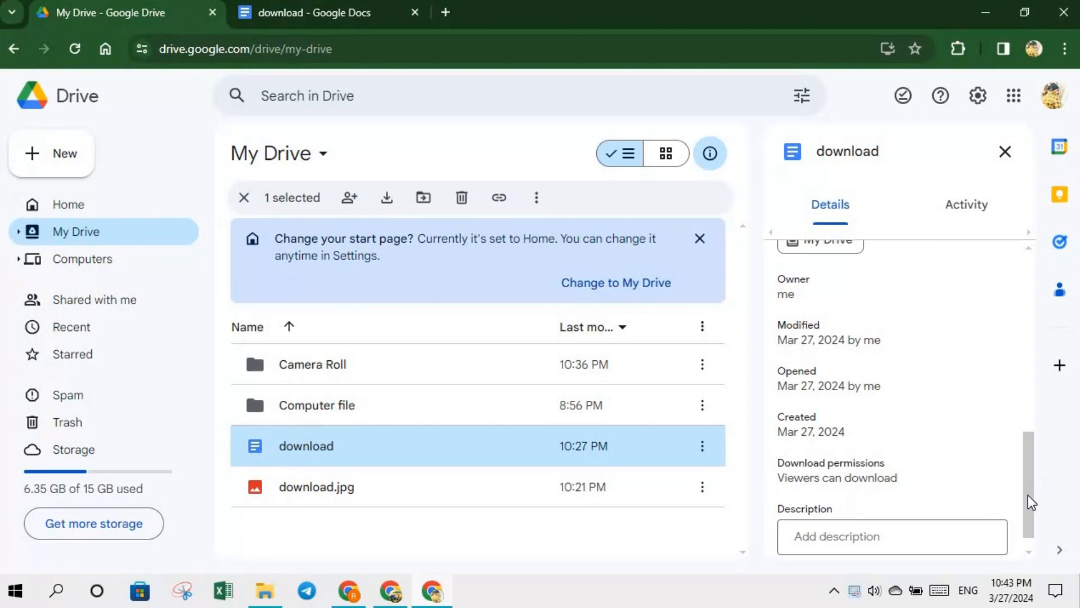
pyautogui.scroll(-1, 1029, 501)
pyautogui.moveTo(1029, 502); pyautogui.dragTo(984, 350)
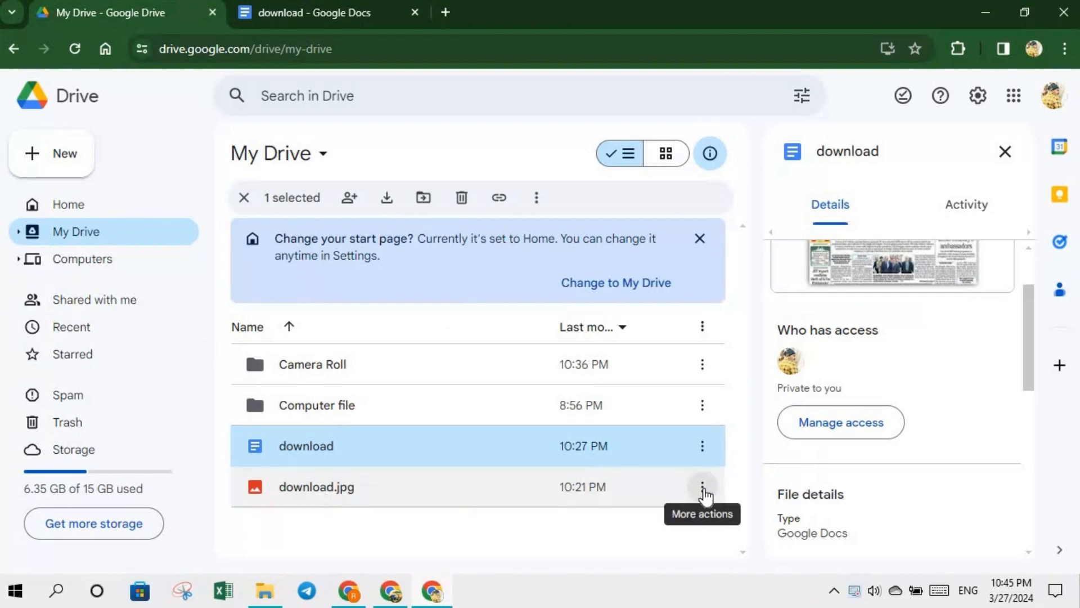
# - Move download.jpg to the trash, then restore it from Trash
pyautogui.click(704, 490)
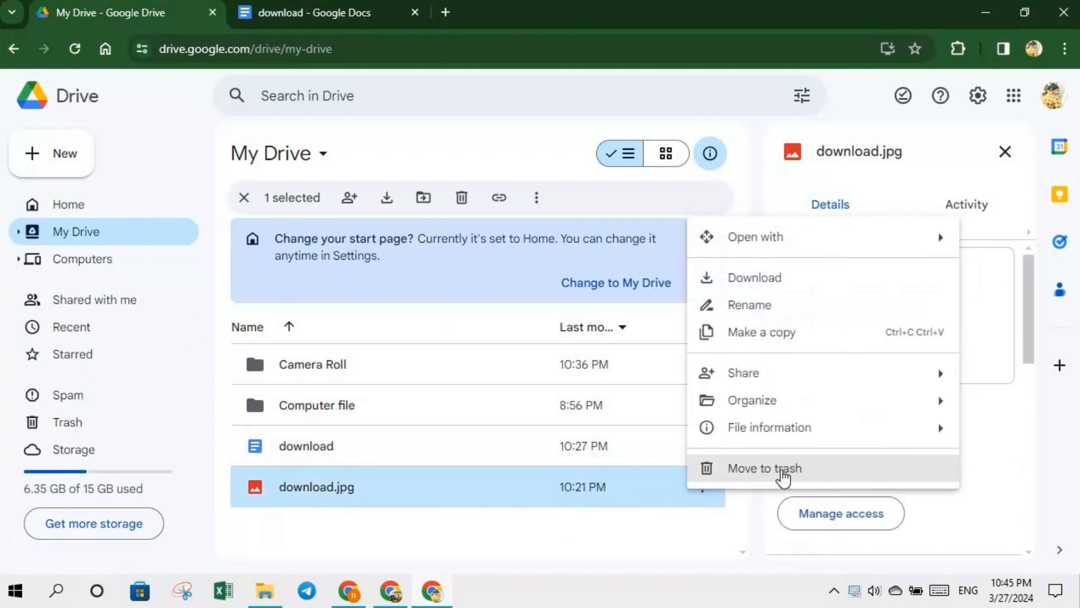
pyautogui.click(762, 476)
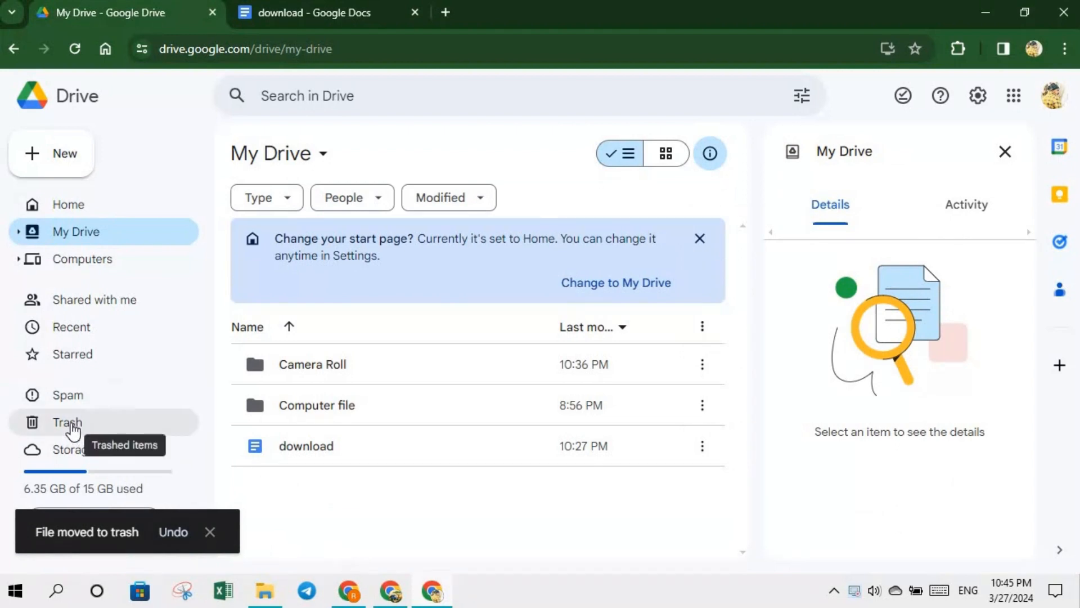
pyautogui.click(73, 426)
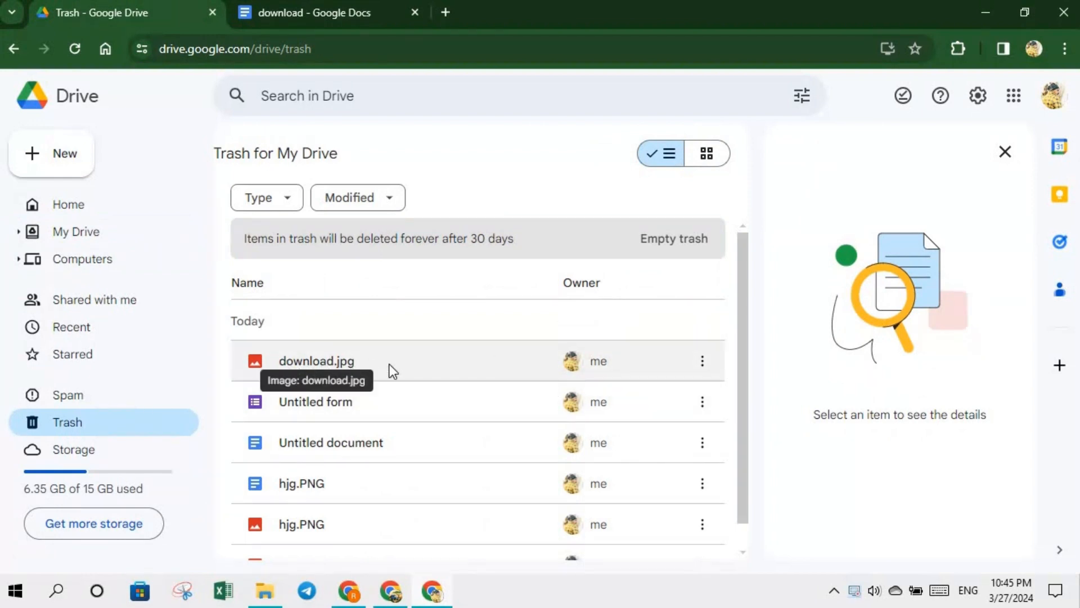
pyautogui.click(702, 369)
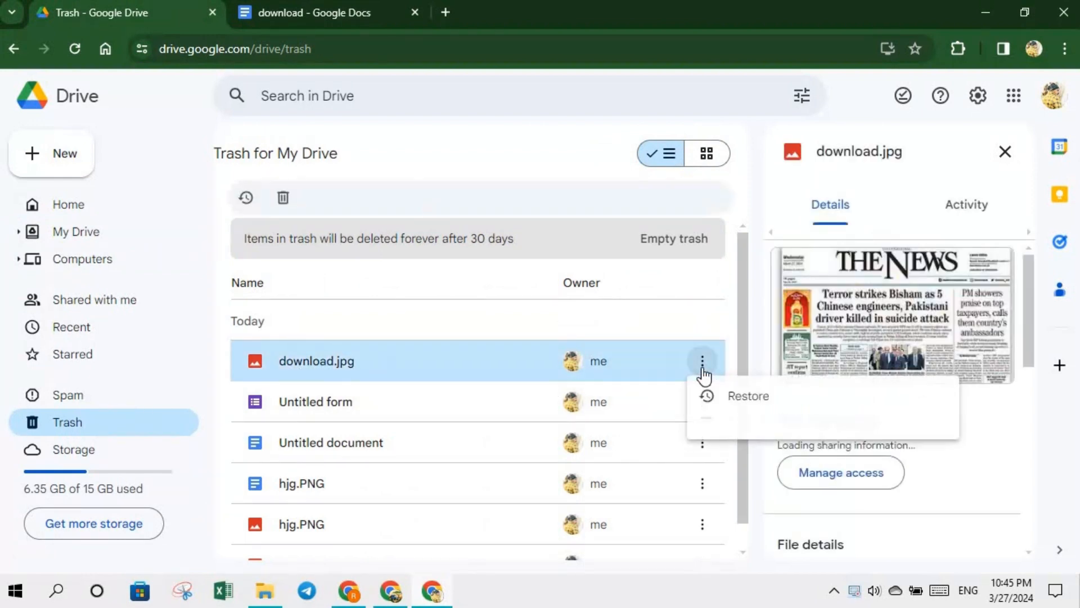
pyautogui.click(733, 401)
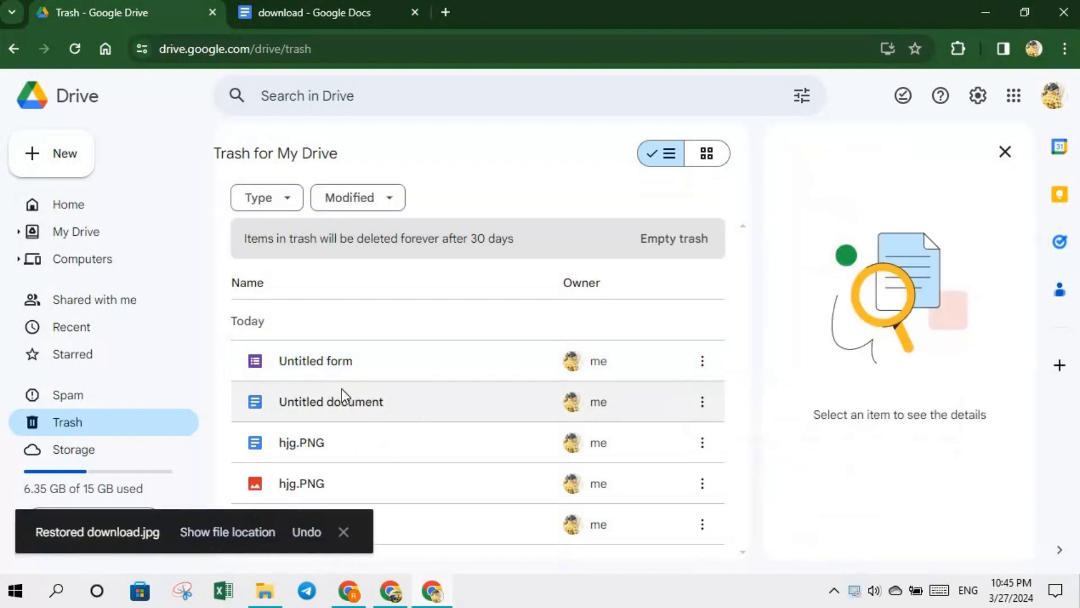
# - Switch between My Drive and Home to confirm download.jpg is back
pyautogui.click(102, 235)
pyautogui.click(76, 217)
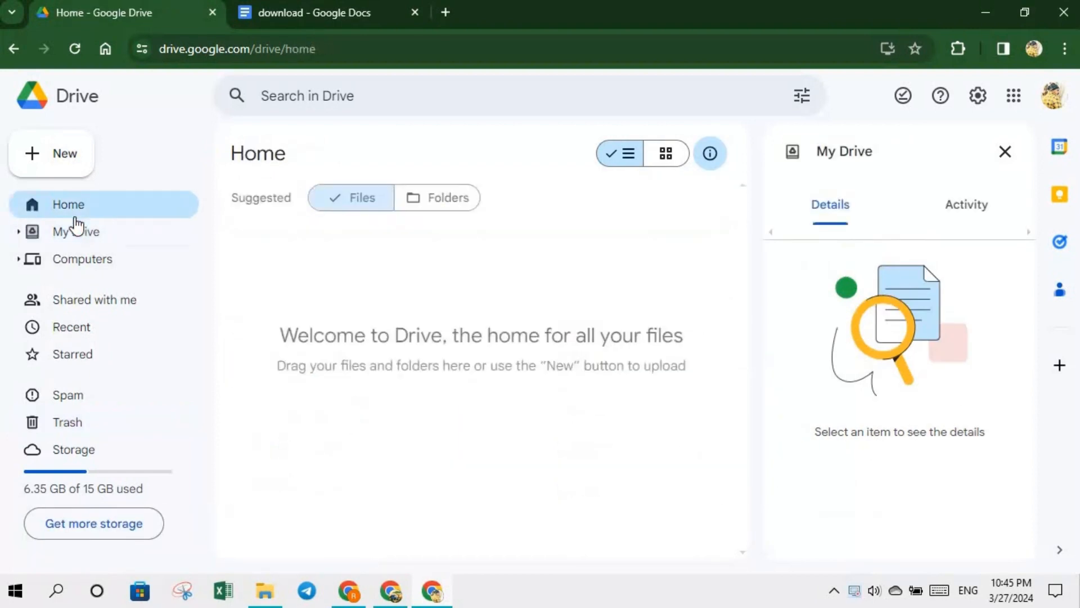
pyautogui.click(76, 239)
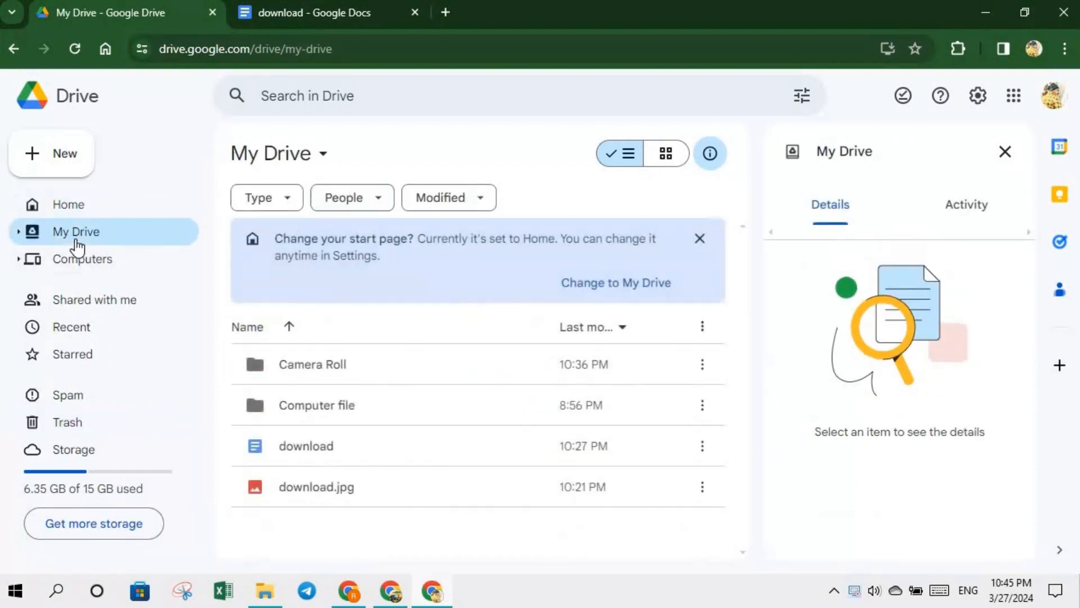
pyautogui.click(76, 215)
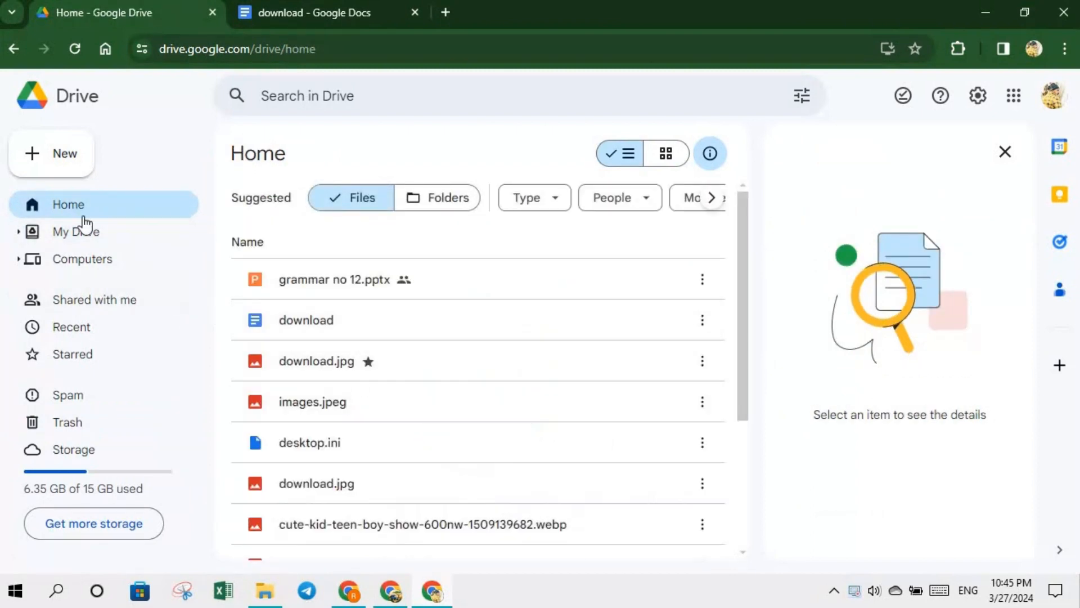
pyautogui.click(77, 235)
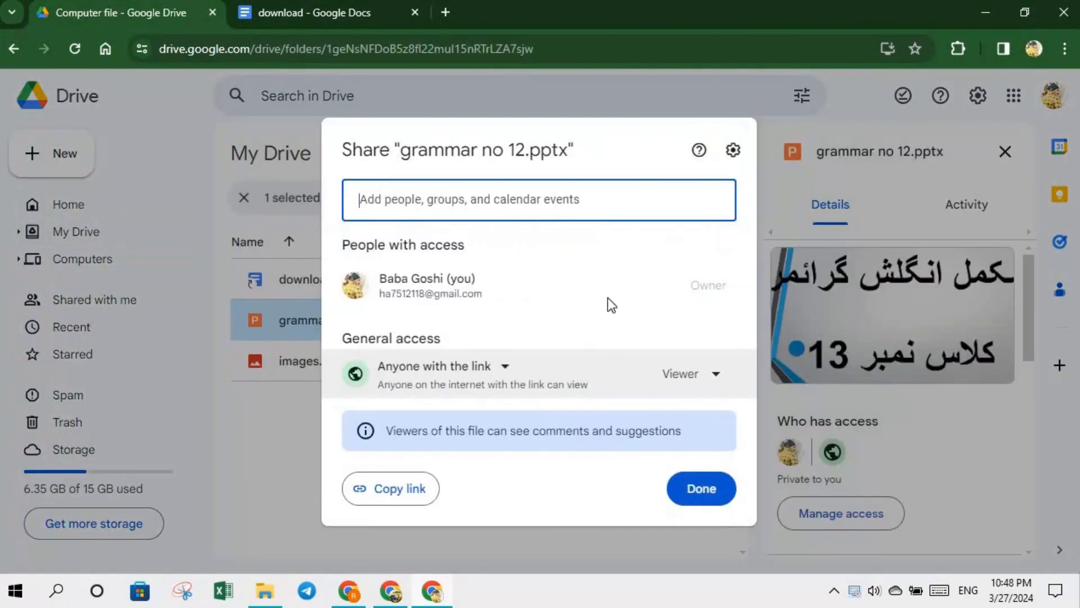
# - Copy the anyone-with-the-link sharing link for grammar no 12.pptx
pyautogui.moveTo(516, 293)
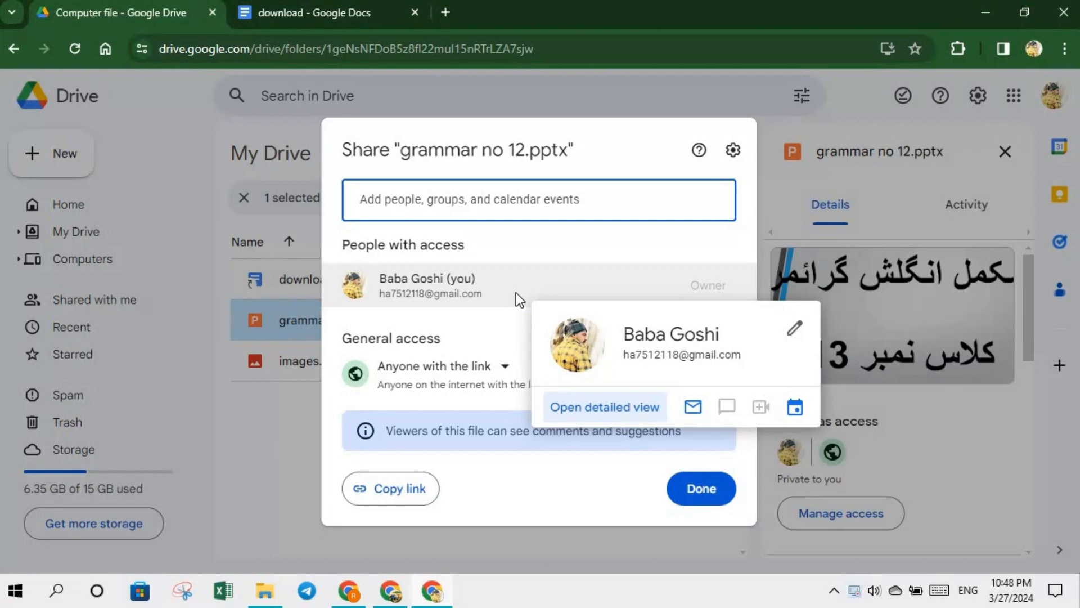
pyautogui.click(392, 490)
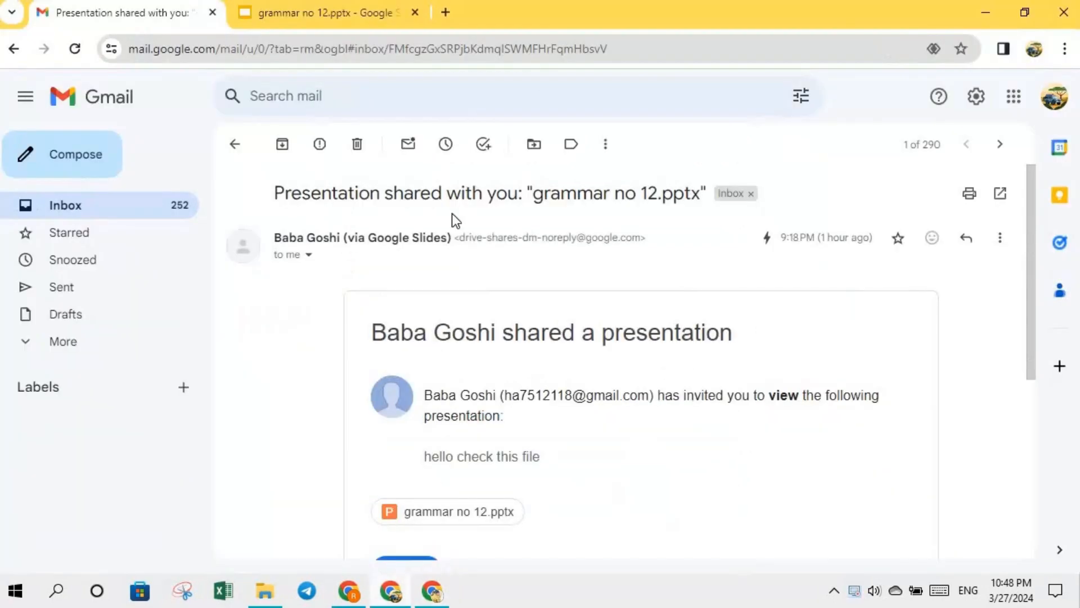
# - Load the copied link in a new tab to open grammar no 12, and dismiss the live pointers tip
pyautogui.click(445, 12)
pyautogui.click(422, 45)
pyautogui.rightClick(420, 45)
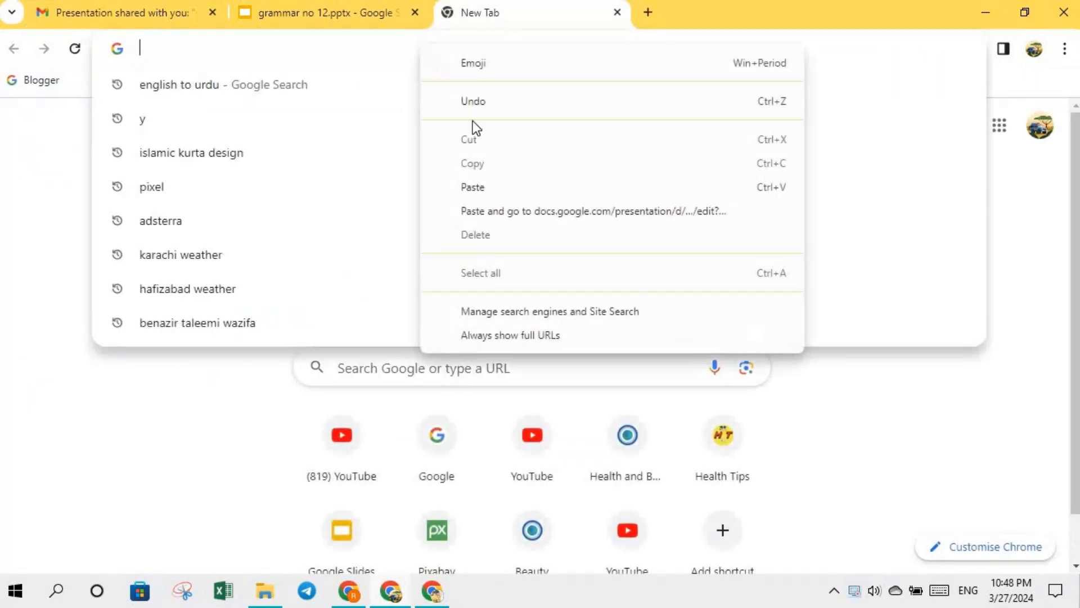
pyautogui.click(483, 189)
pyautogui.press('Return')
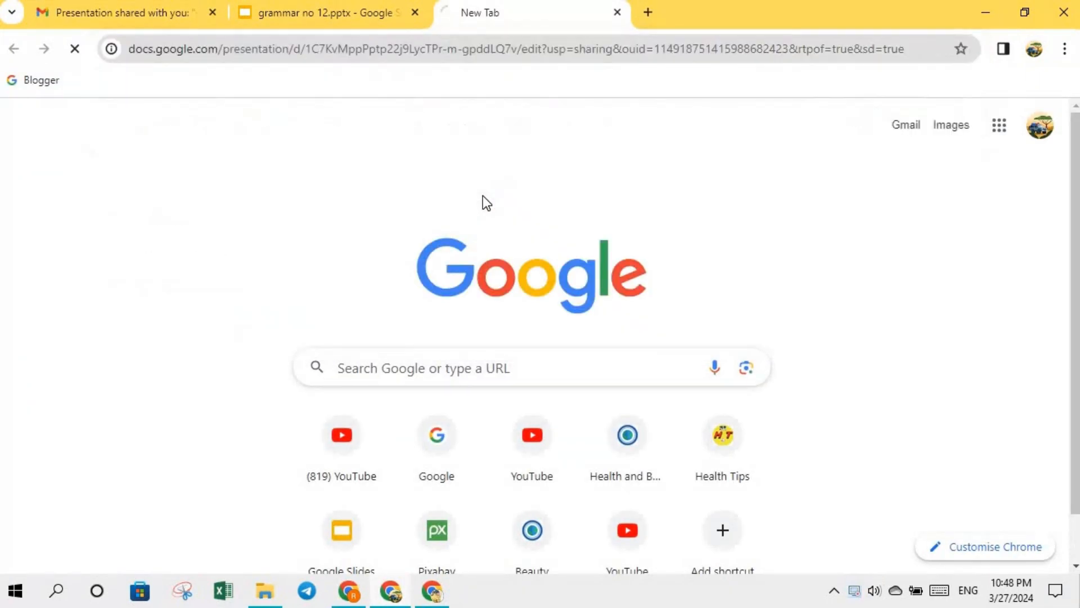
pyautogui.click(415, 11)
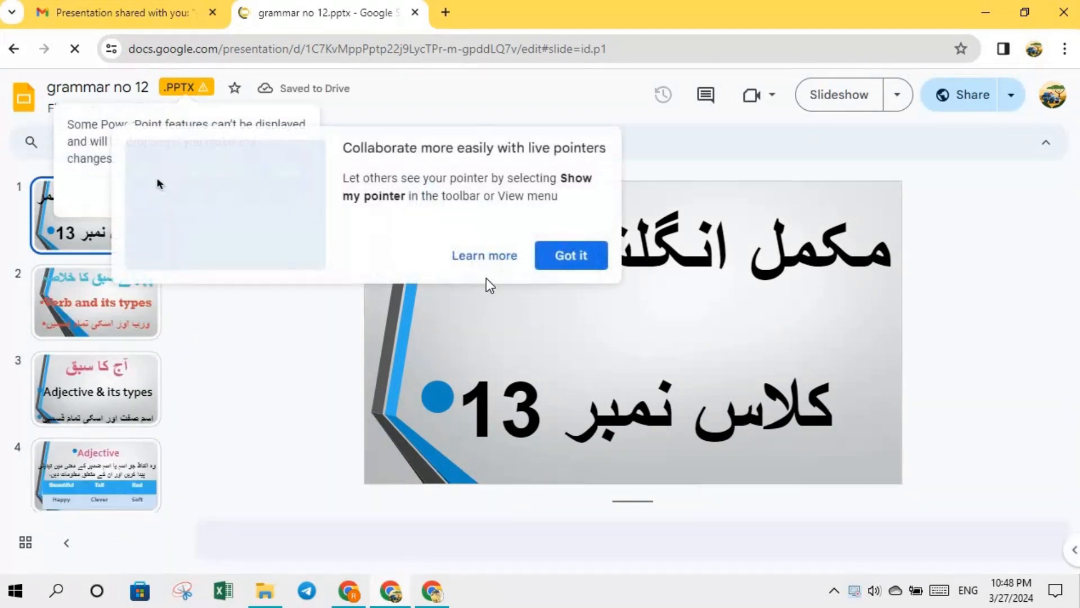
pyautogui.click(551, 262)
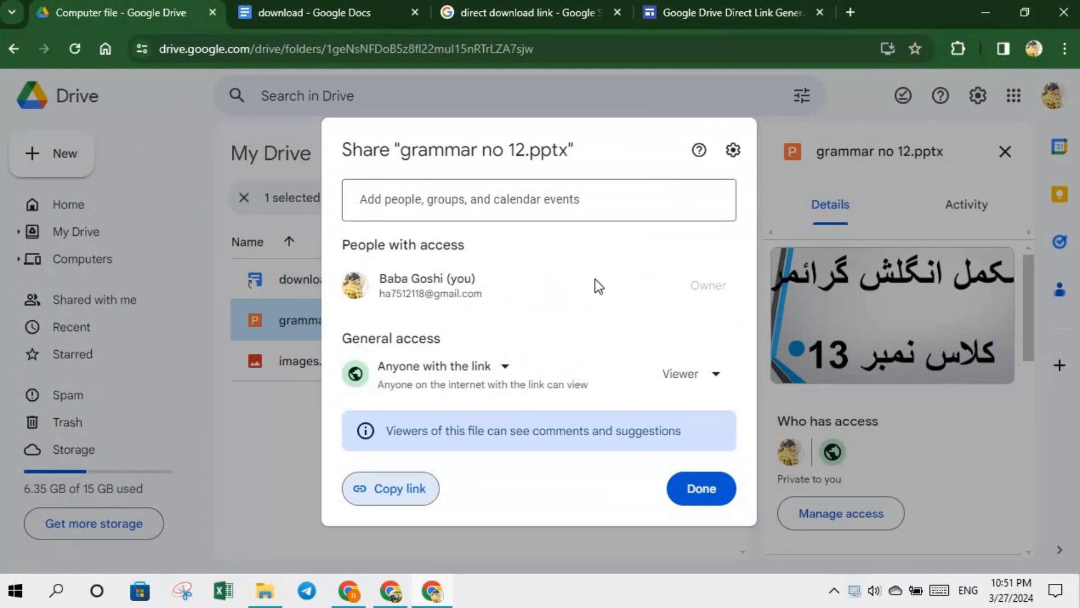
# - Copy grammar no 12.pptx's link, close the Share dialog, and return to the 'direct download link' results
pyautogui.click(395, 489)
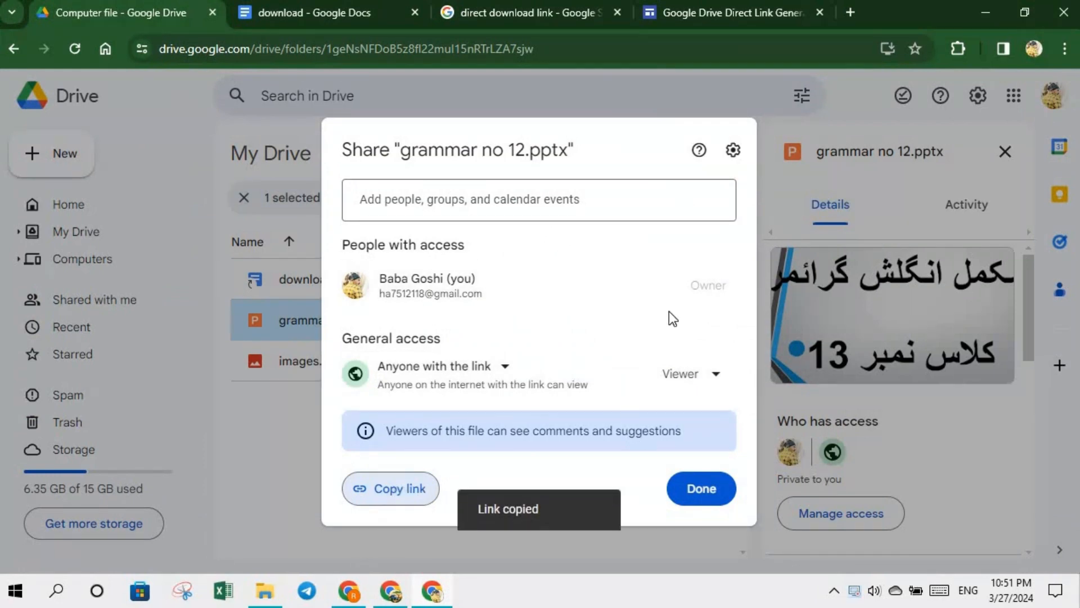
pyautogui.click(556, 97)
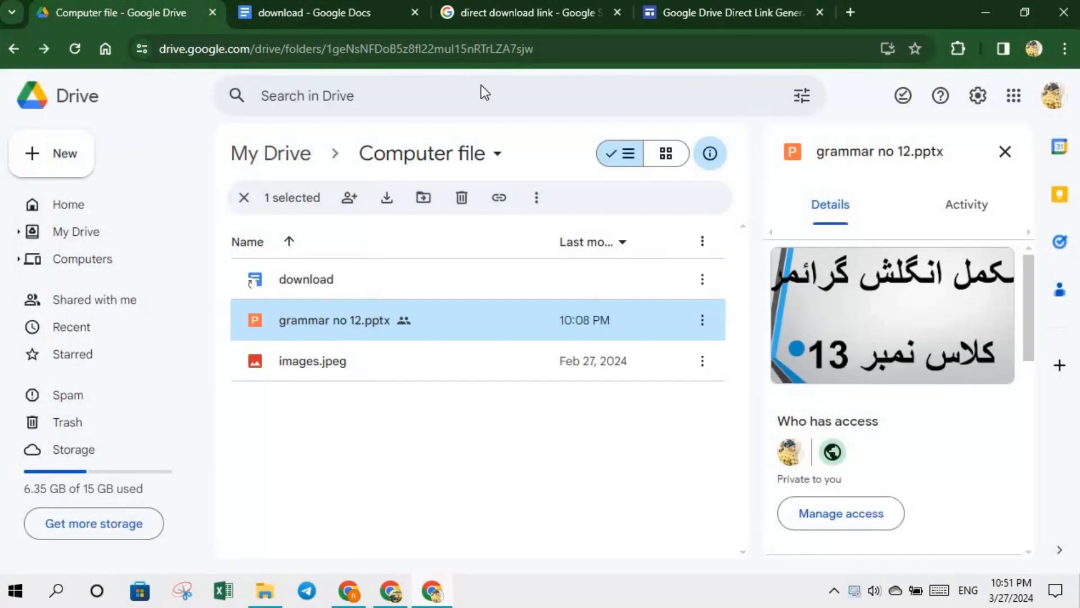
pyautogui.click(487, 8)
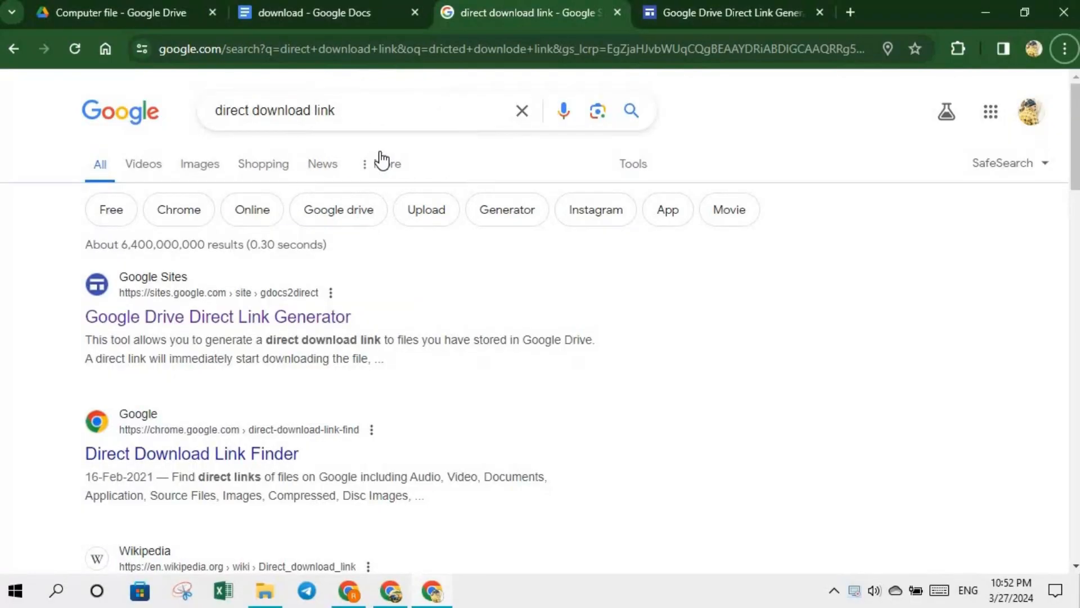
# - Paste the sharing URL into the Direct Link Generator and create the direct link
pyautogui.click(707, 12)
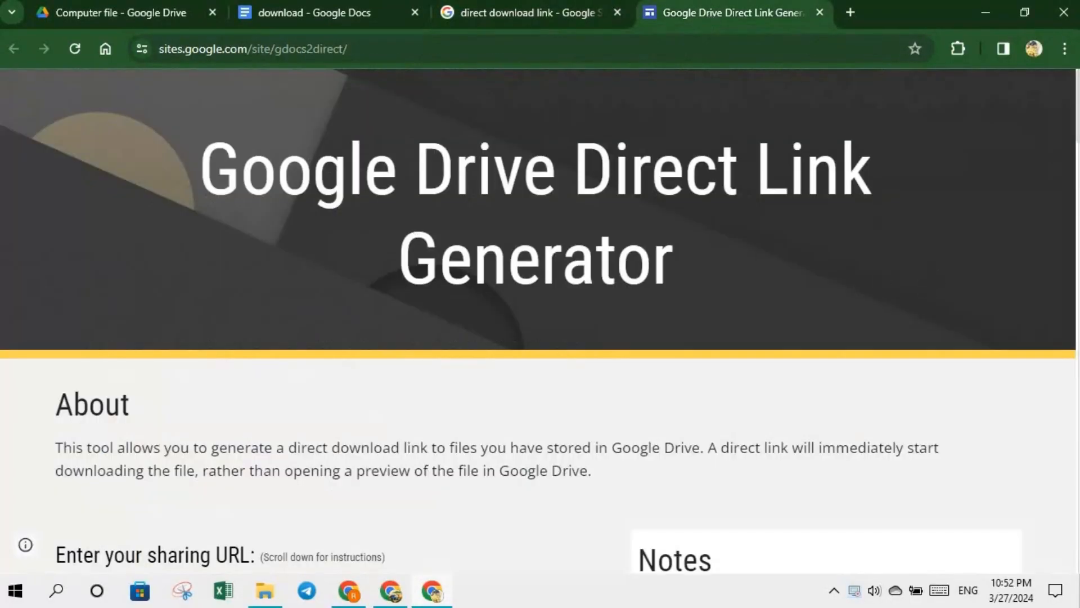
pyautogui.scroll(-1, 1077, 117)
pyautogui.scroll(-3, 1078, 117)
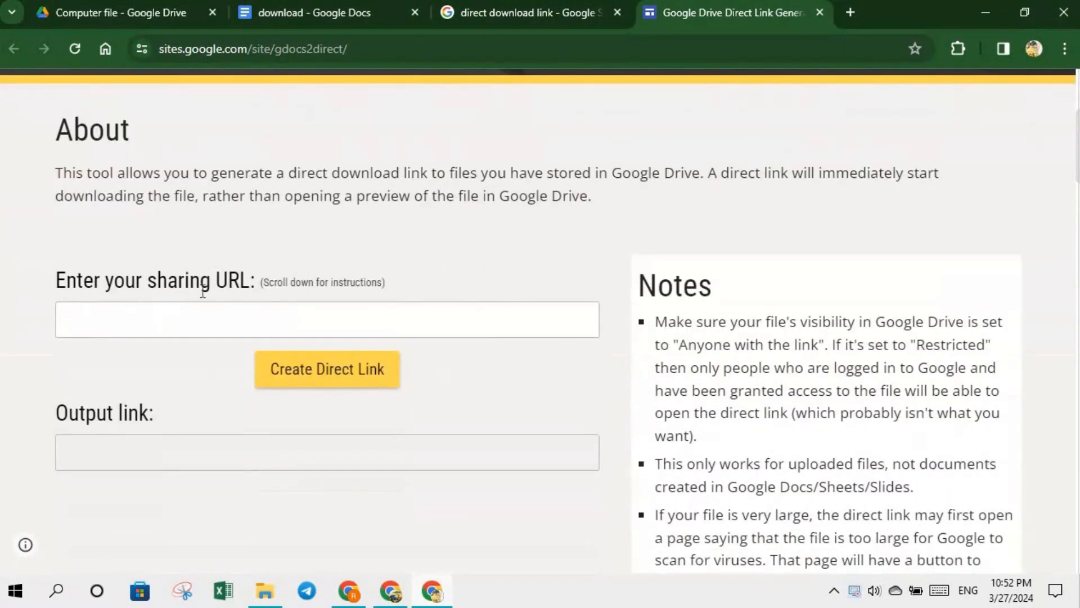
pyautogui.click(198, 323)
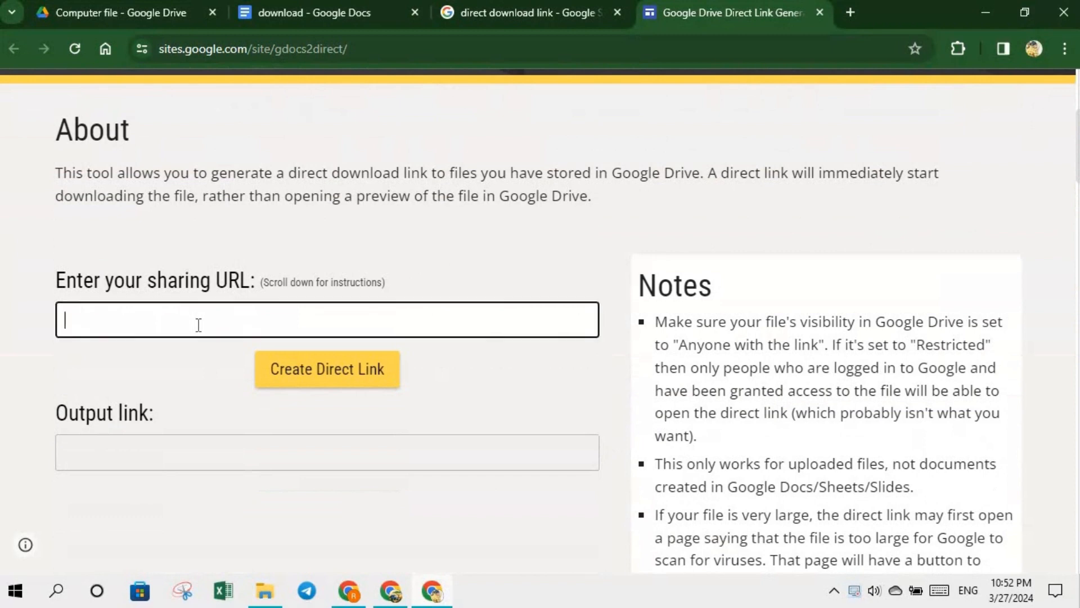
pyautogui.rightClick(198, 325)
pyautogui.click(249, 225)
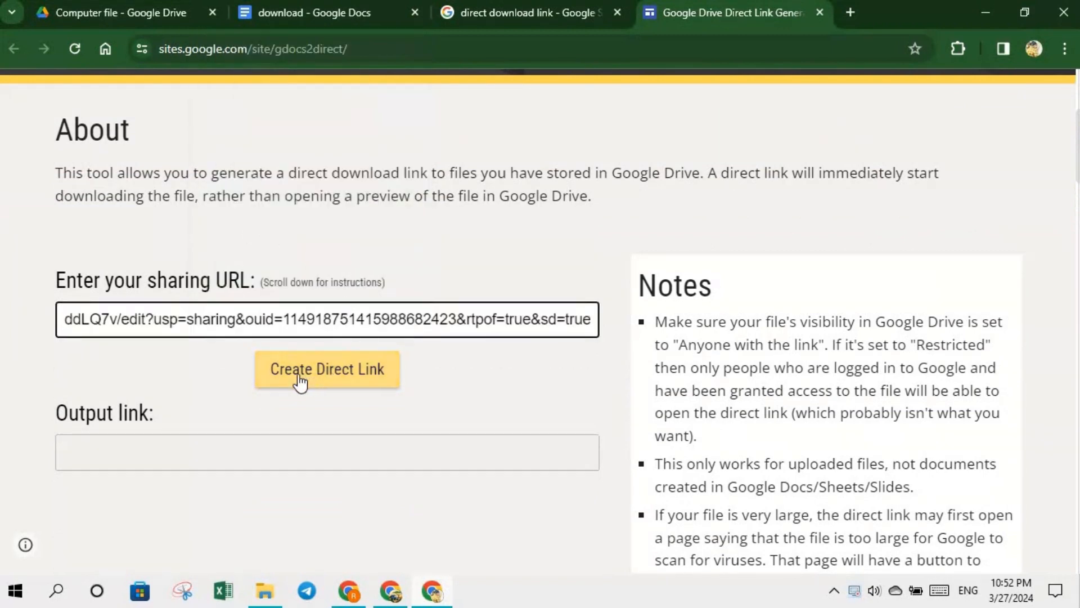
pyautogui.click(340, 383)
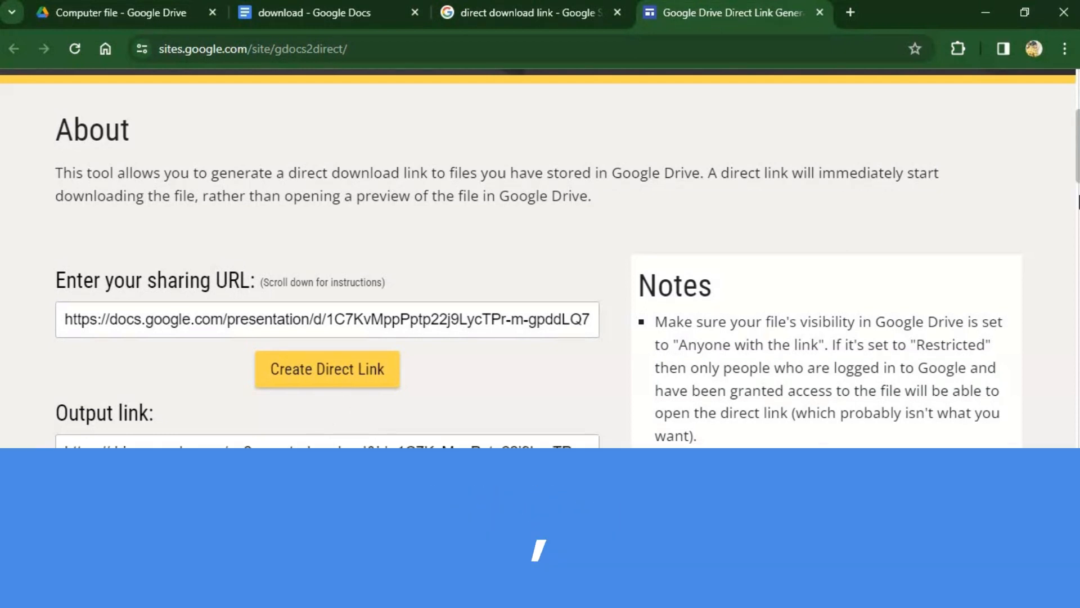
# - Copy the generated direct download link
pyautogui.scroll(-4, 540, 258)
pyautogui.scroll(2, 326, 253)
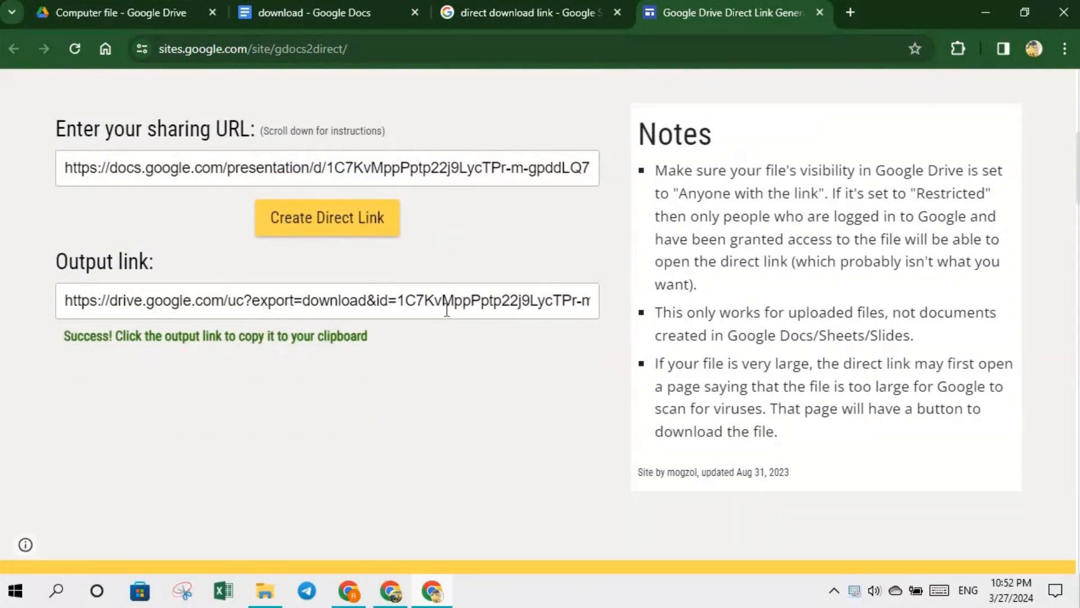
pyautogui.click(446, 310)
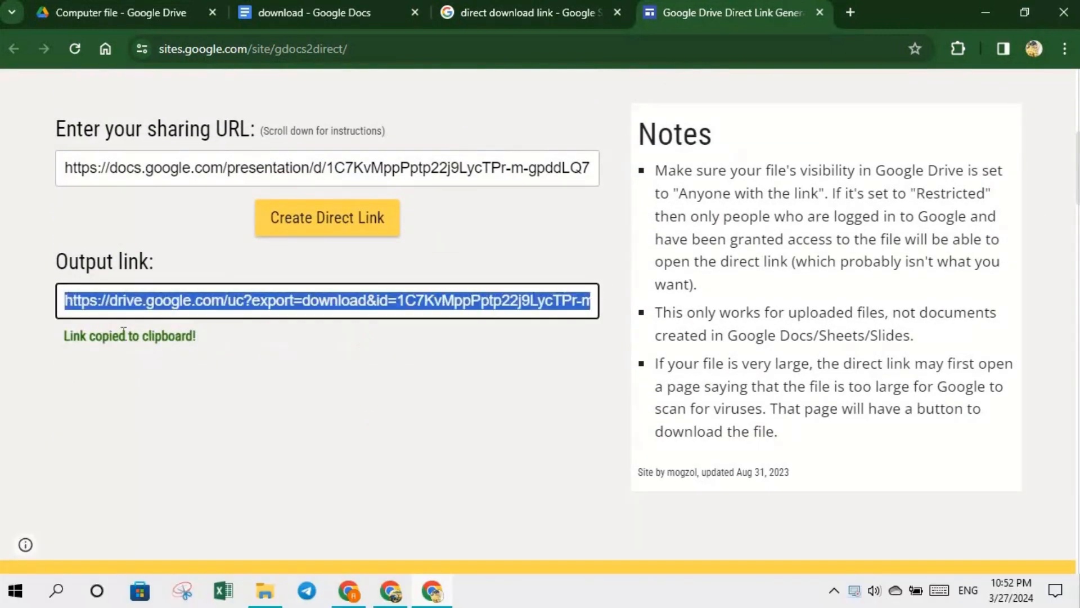
pyautogui.rightClick(242, 295)
pyautogui.click(271, 315)
pyautogui.click(391, 590)
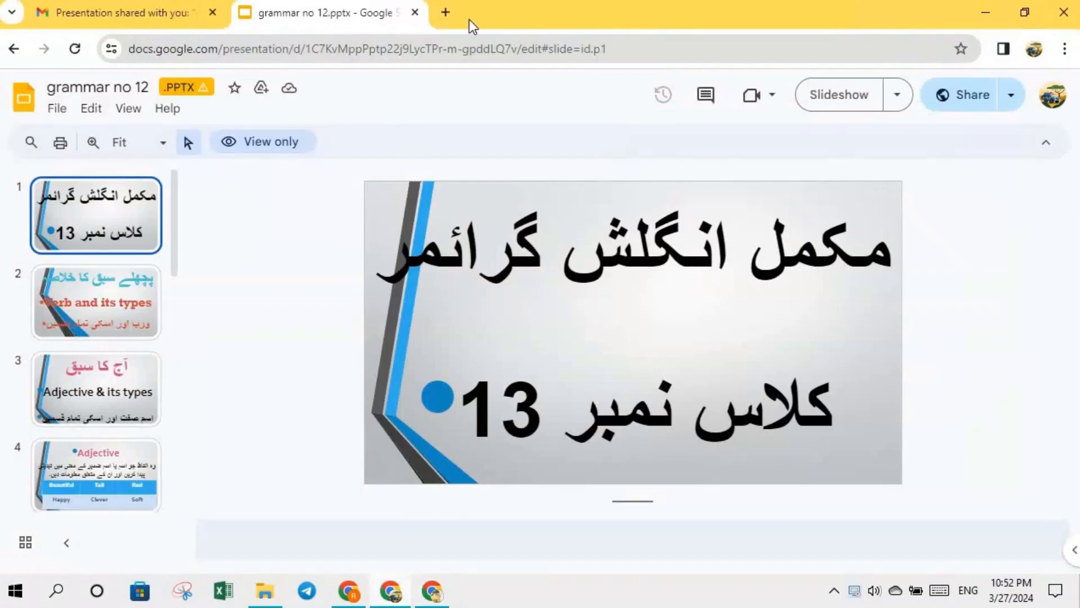
# - Load the direct download link in a new Chrome tab to download the presentation file
pyautogui.click(446, 16)
pyautogui.click(415, 48)
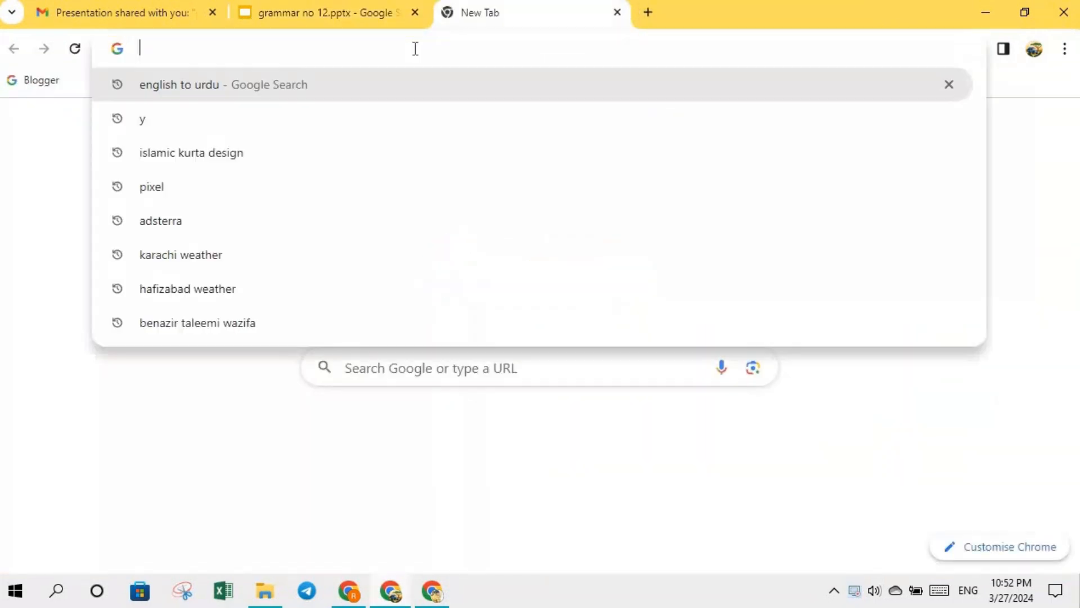
pyautogui.rightClick(414, 49)
pyautogui.click(462, 190)
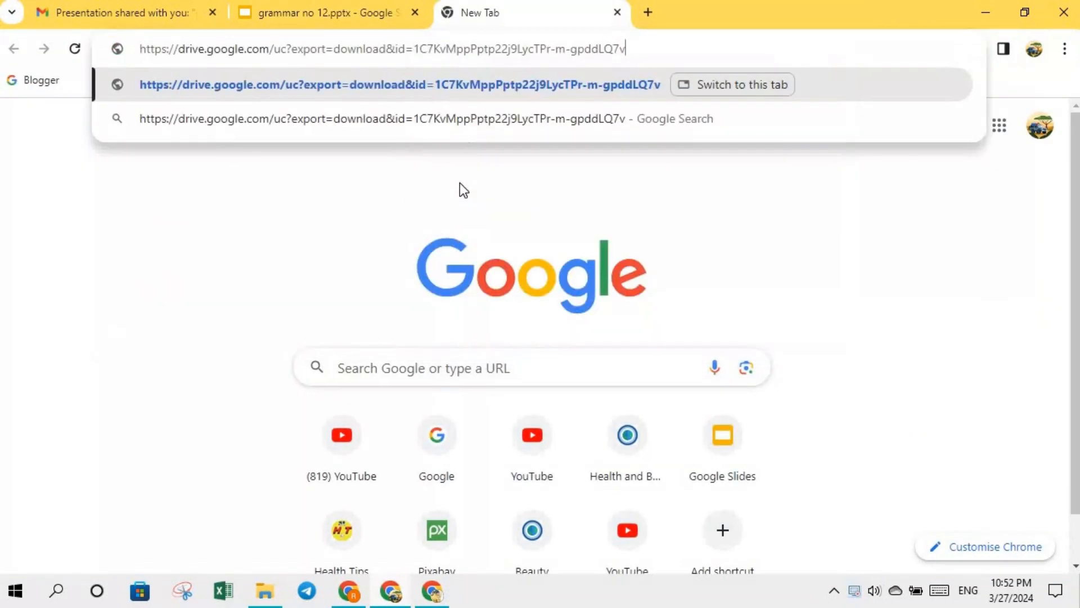
pyautogui.press('Return')
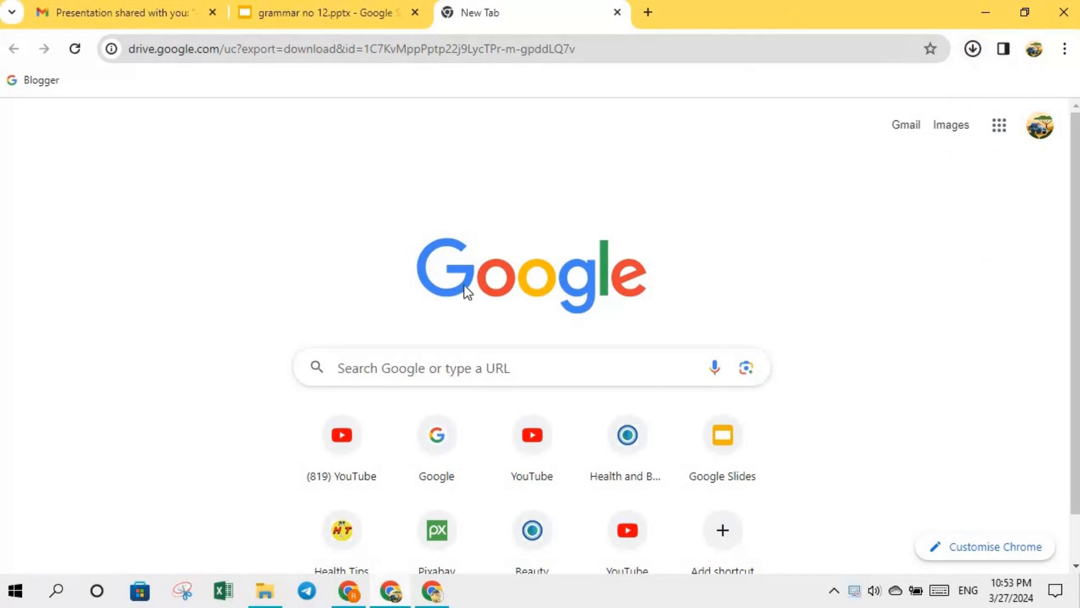
pyautogui.click(309, 12)
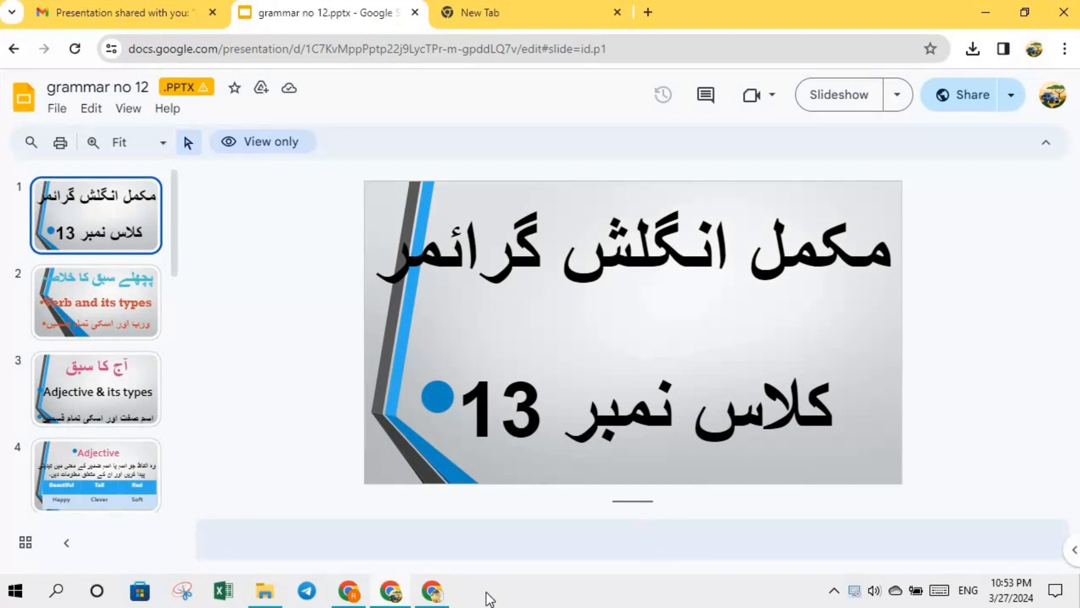
pyautogui.click(443, 594)
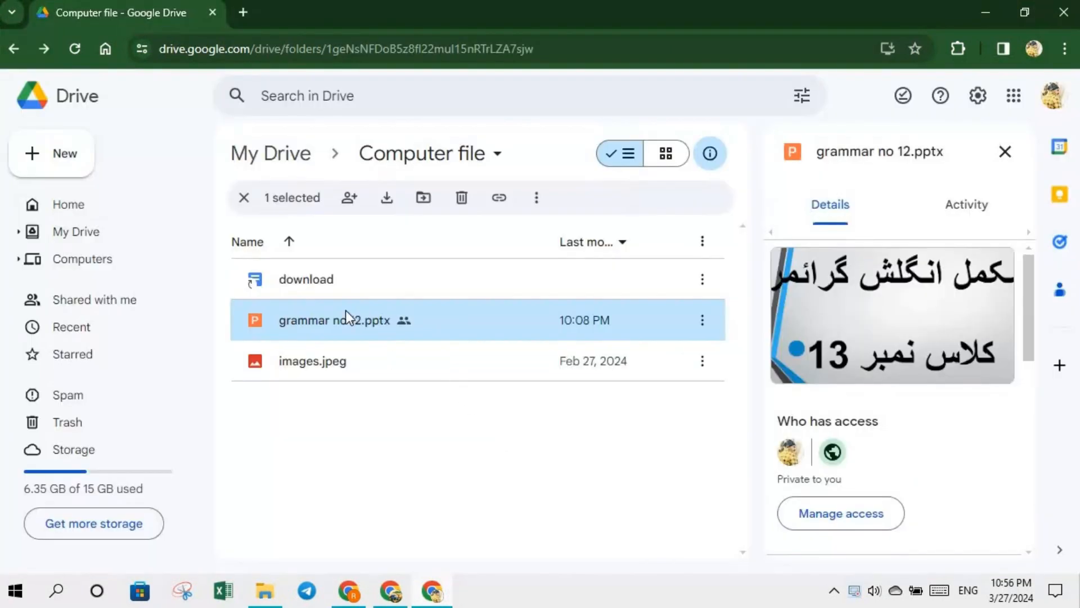
pyautogui.rightClick(344, 322)
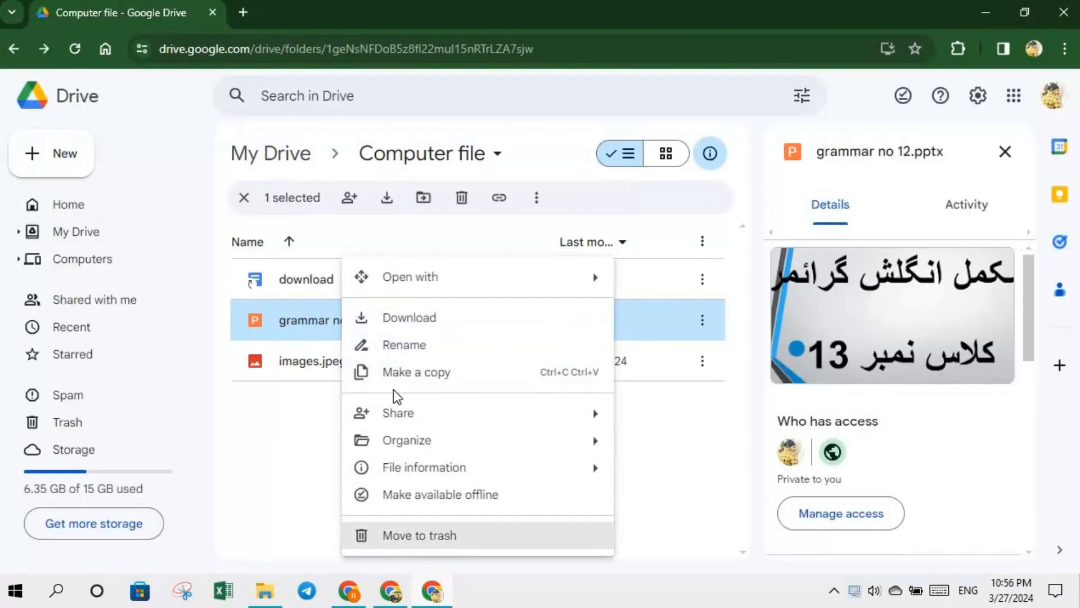
pyautogui.click(524, 232)
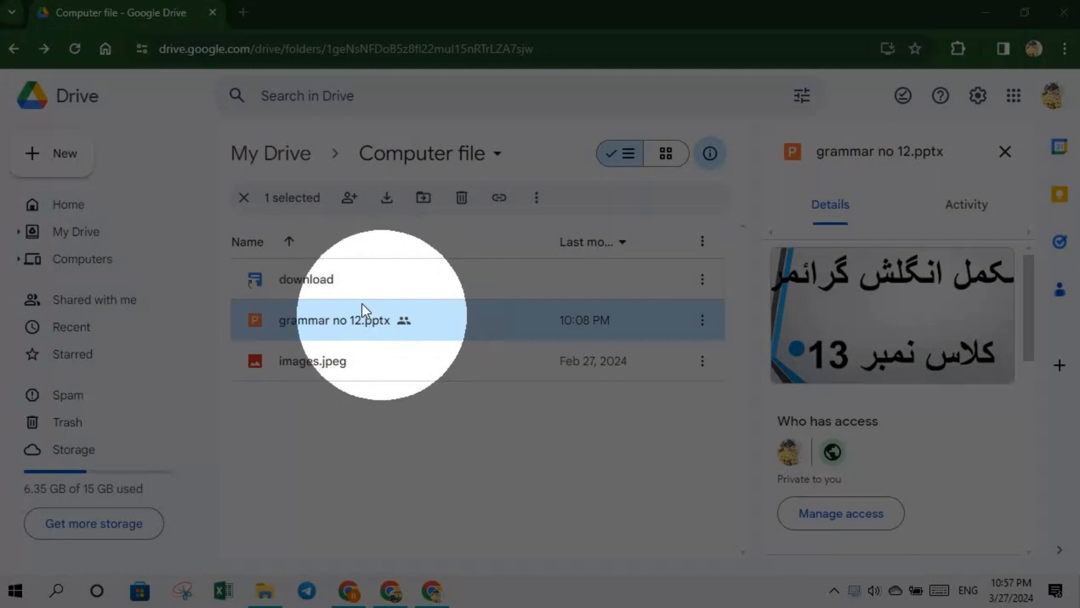
# - Open Shared with me and scroll through items like Secret App and 9th Islamiat Chapter-wise.pdf
pyautogui.click(105, 301)
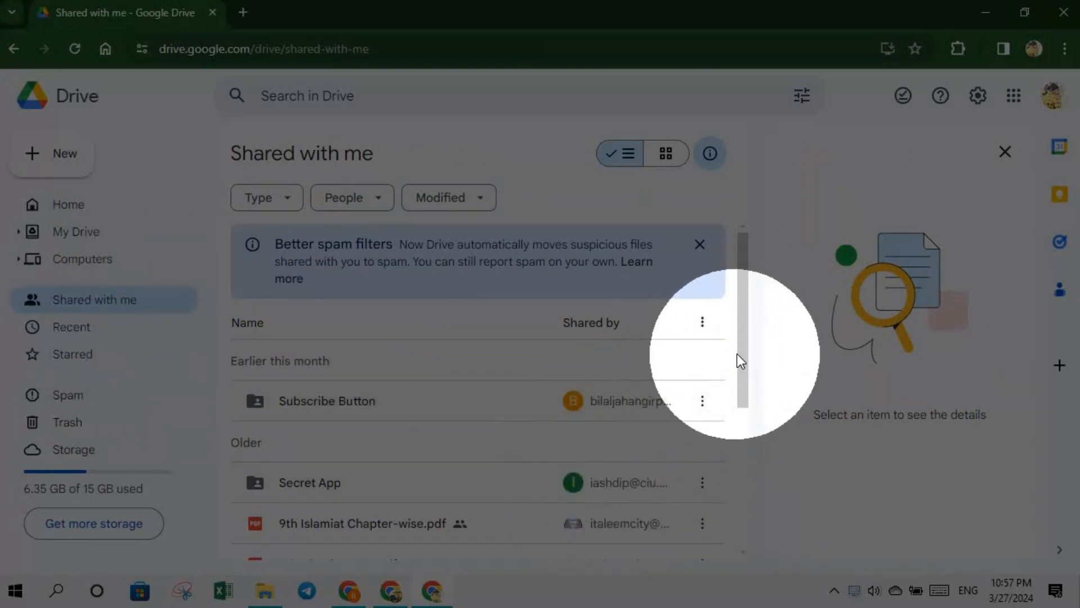
pyautogui.moveTo(737, 356); pyautogui.dragTo(719, 477)
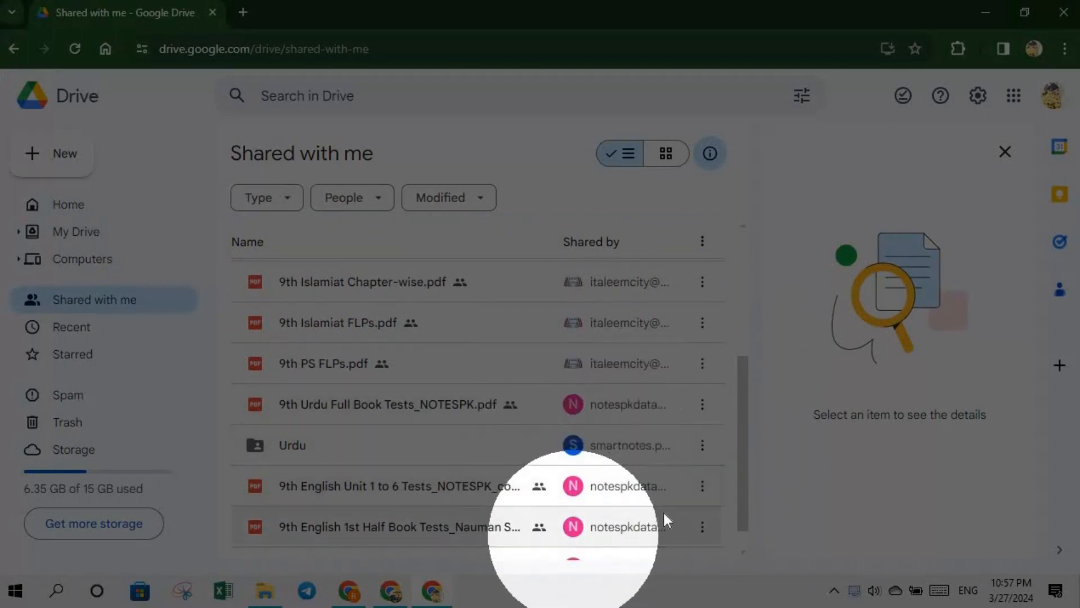
pyautogui.moveTo(743, 474); pyautogui.dragTo(741, 496)
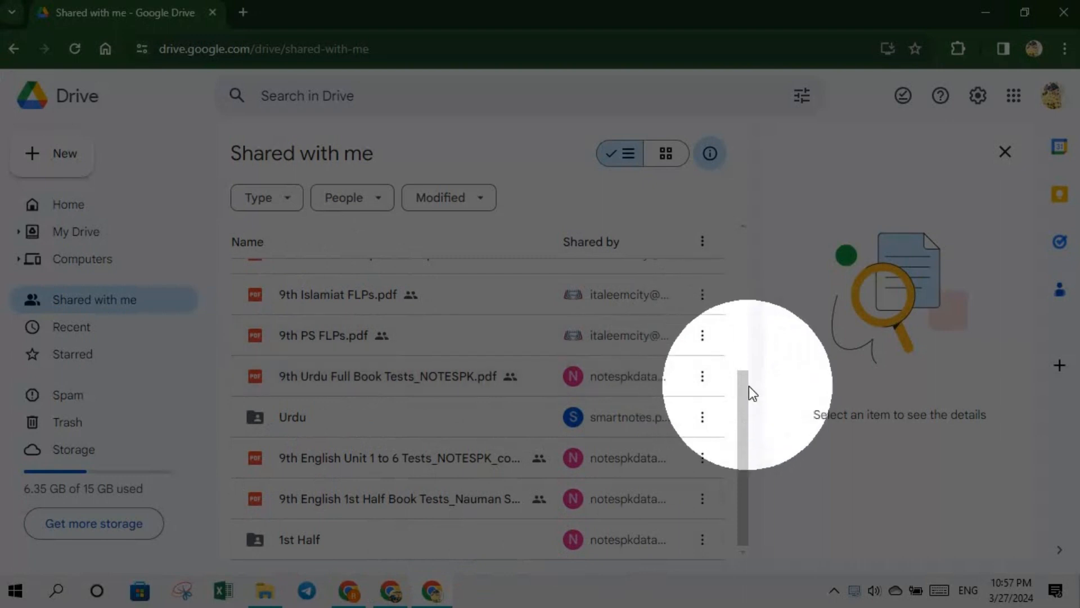
pyautogui.scroll(3, 741, 326)
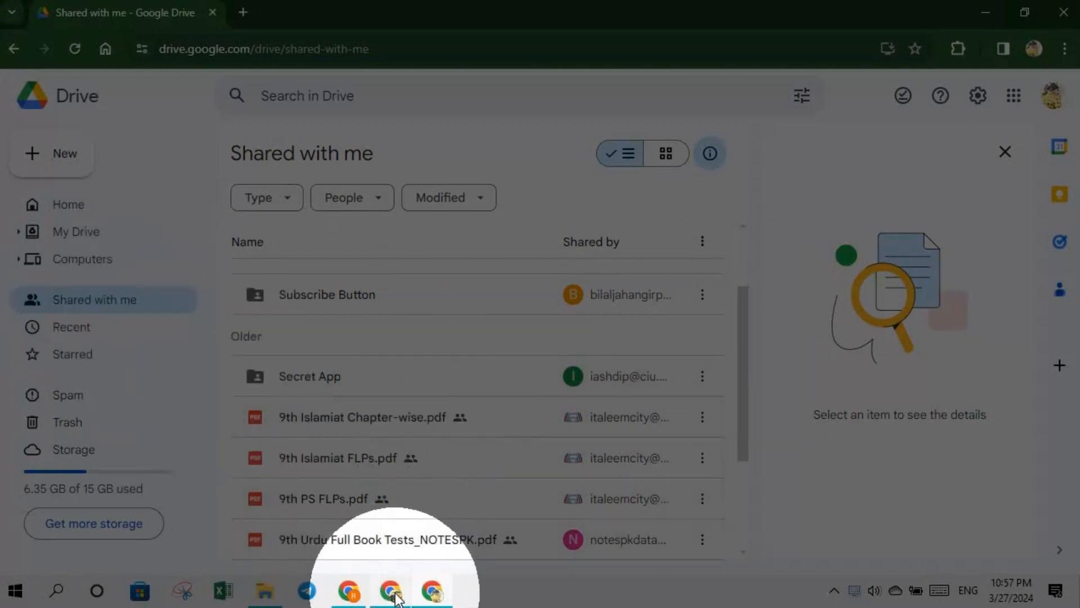
pyautogui.moveTo(392, 592)
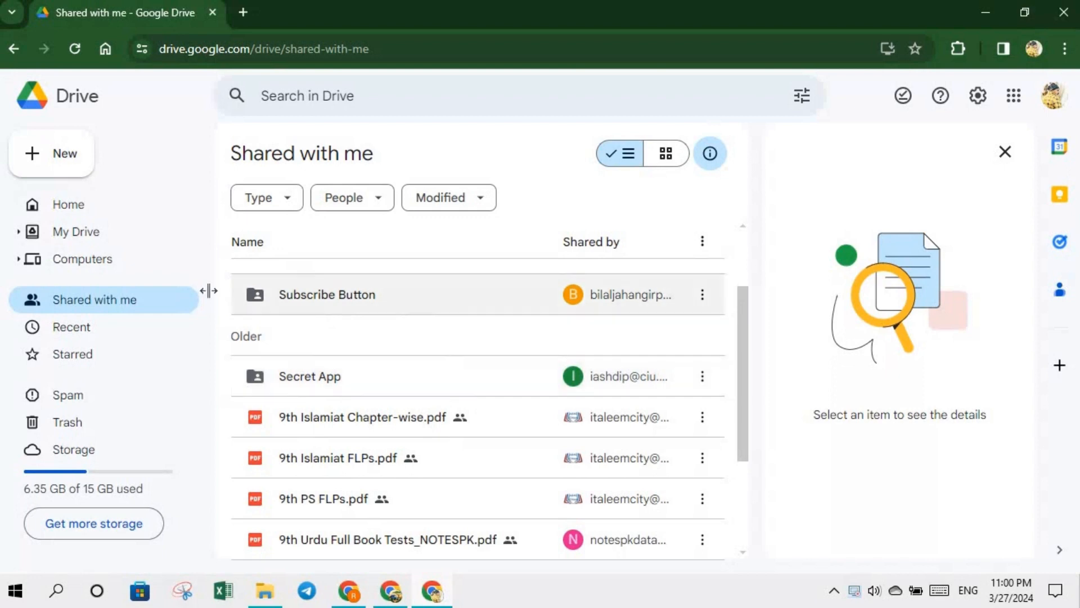
# - In My Drive, start a new folder, cancel it, and reopen the New menu
pyautogui.click(77, 235)
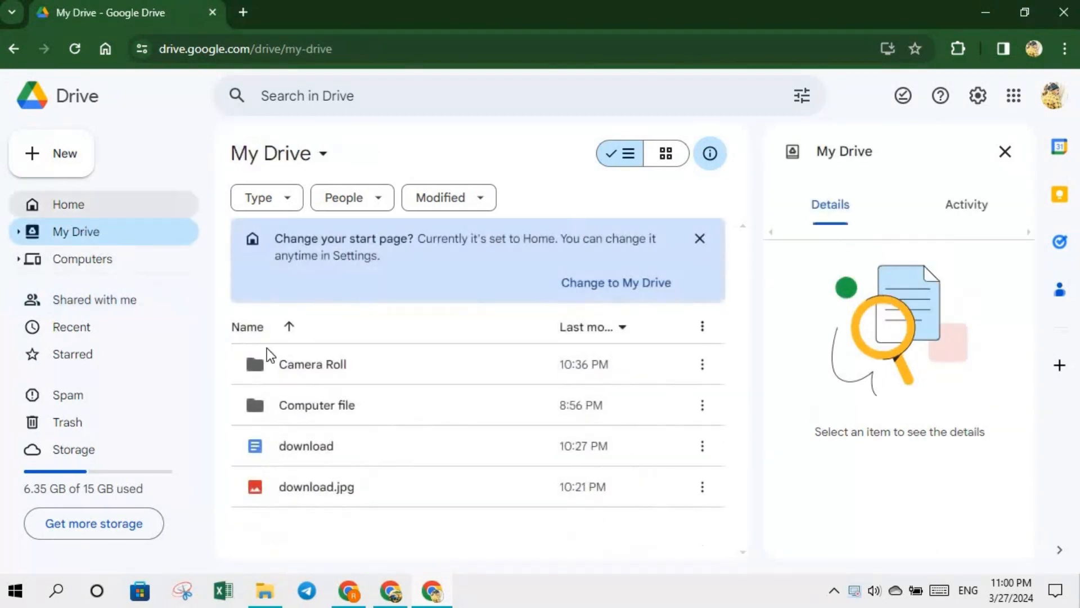
pyautogui.click(374, 410)
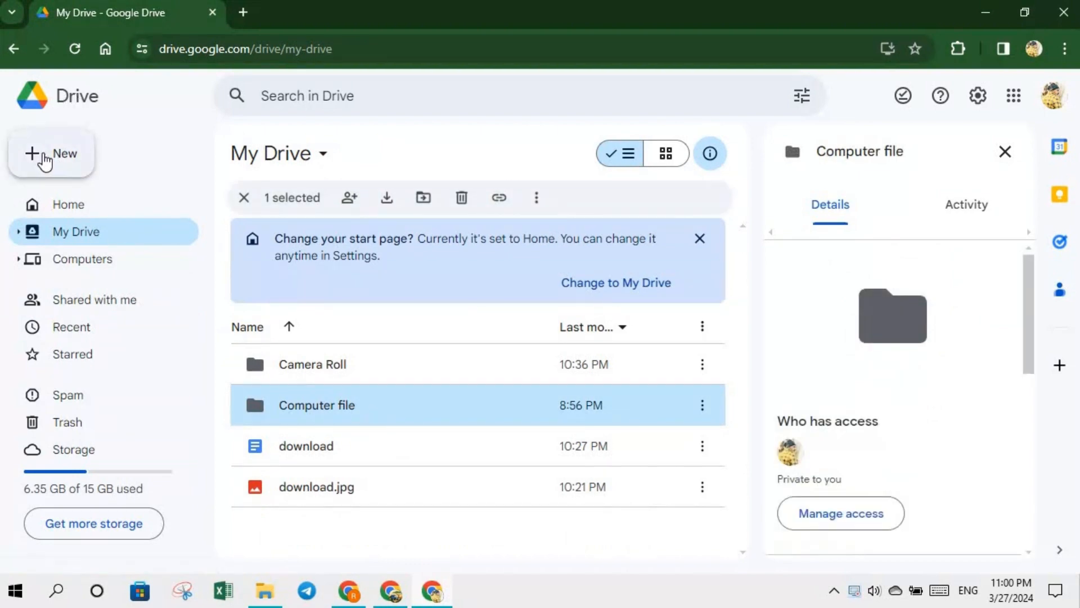
pyautogui.click(45, 161)
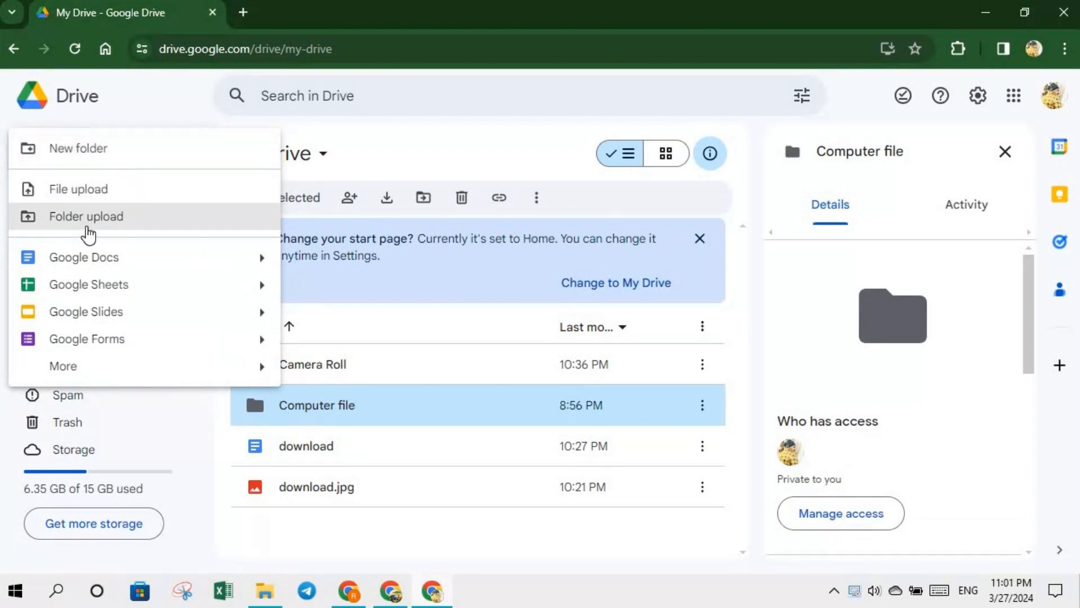
pyautogui.click(77, 160)
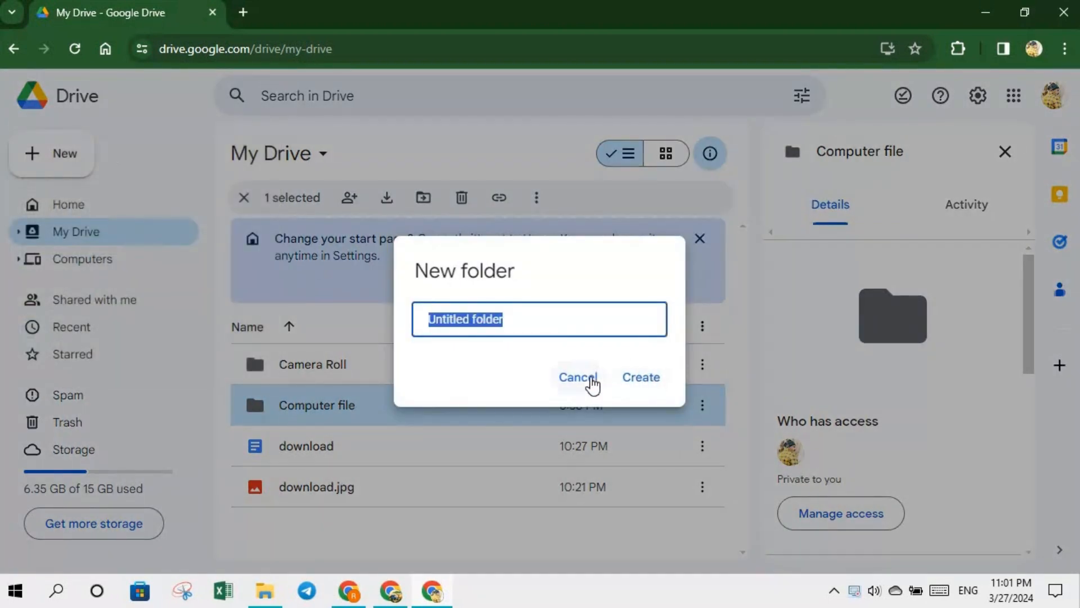
pyautogui.click(589, 378)
pyautogui.click(48, 163)
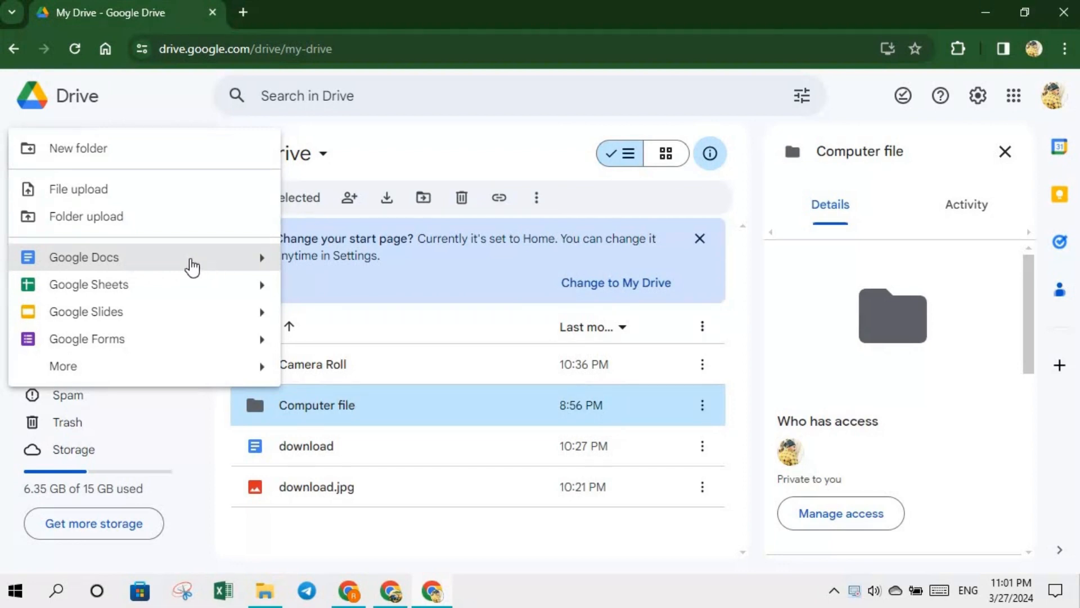
# - Create a new blank Google Docs document and type 'computer' as its first text
pyautogui.click(141, 265)
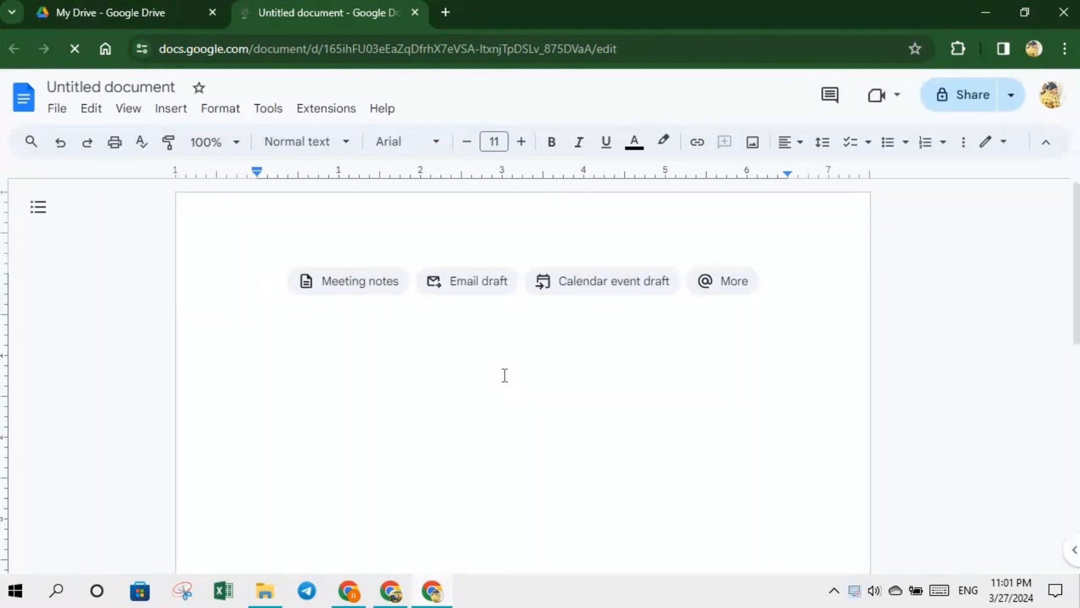
pyautogui.write('comp')
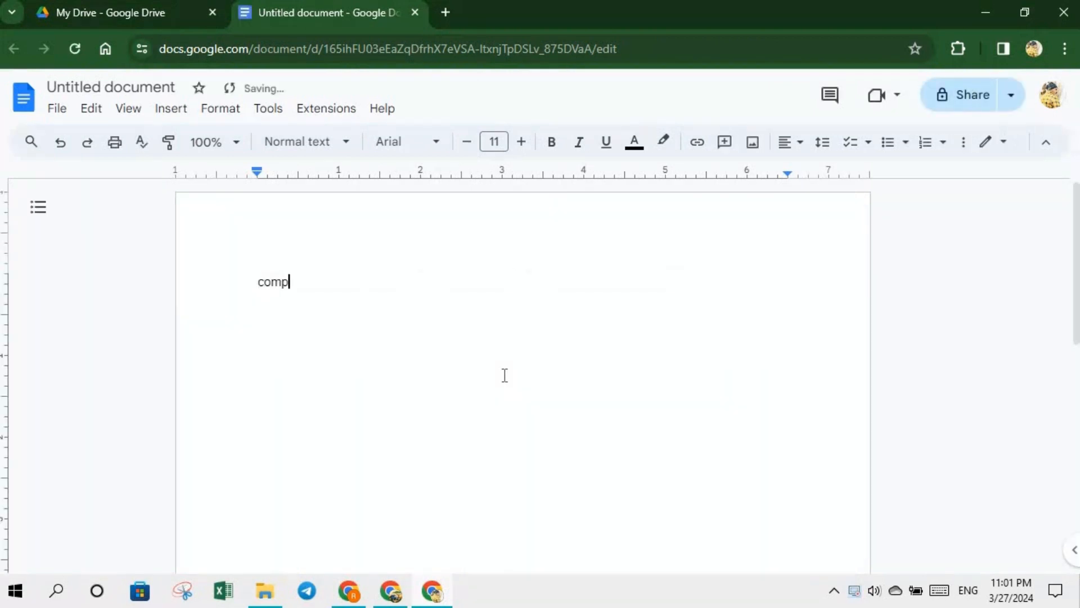
pyautogui.write('uter')
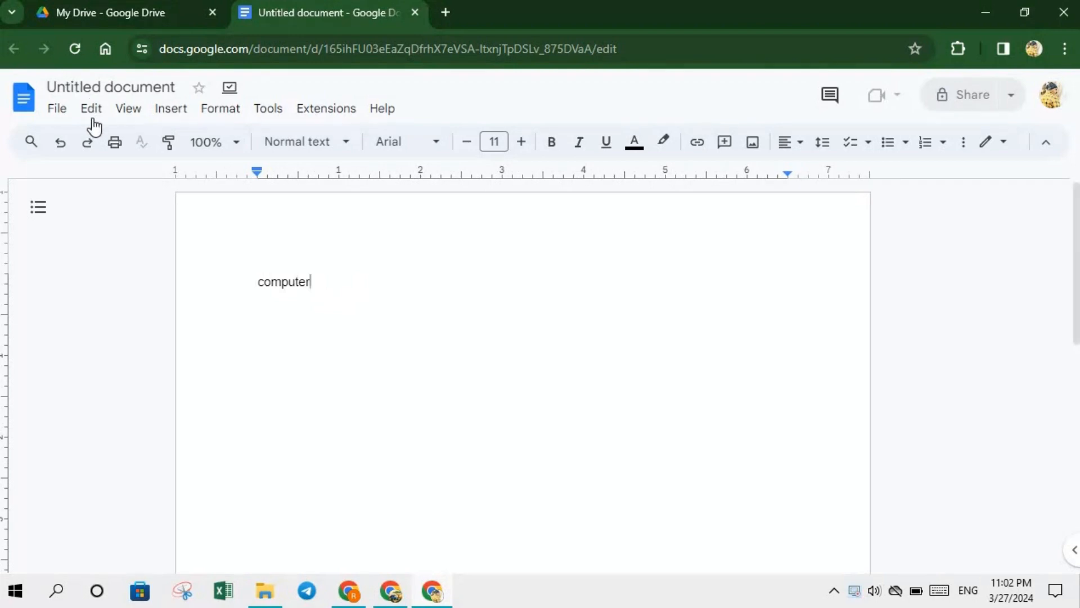
pyautogui.click(58, 111)
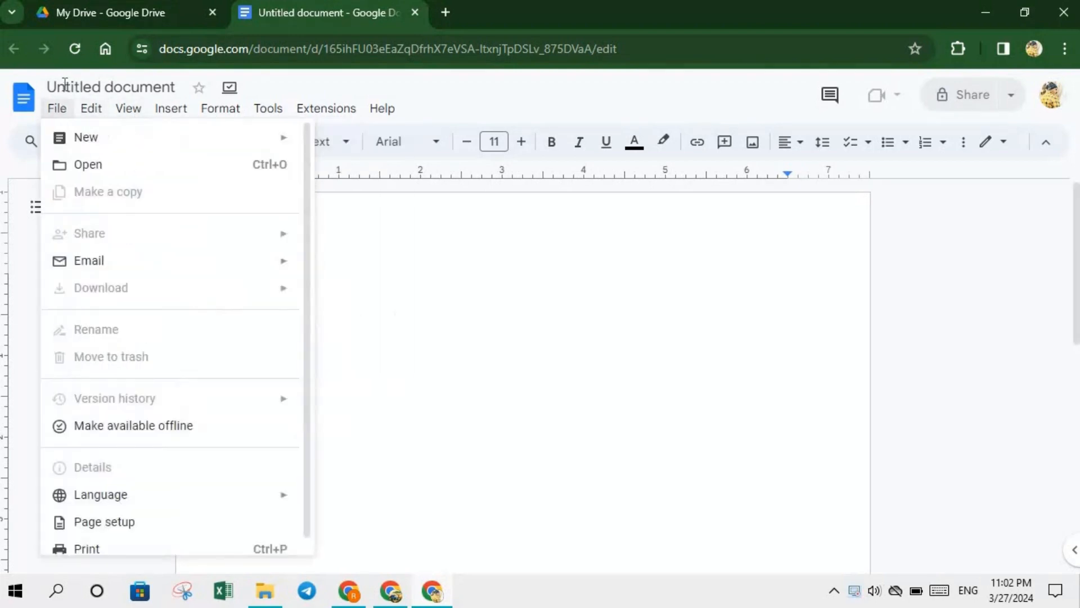
pyautogui.moveTo(92, 110)
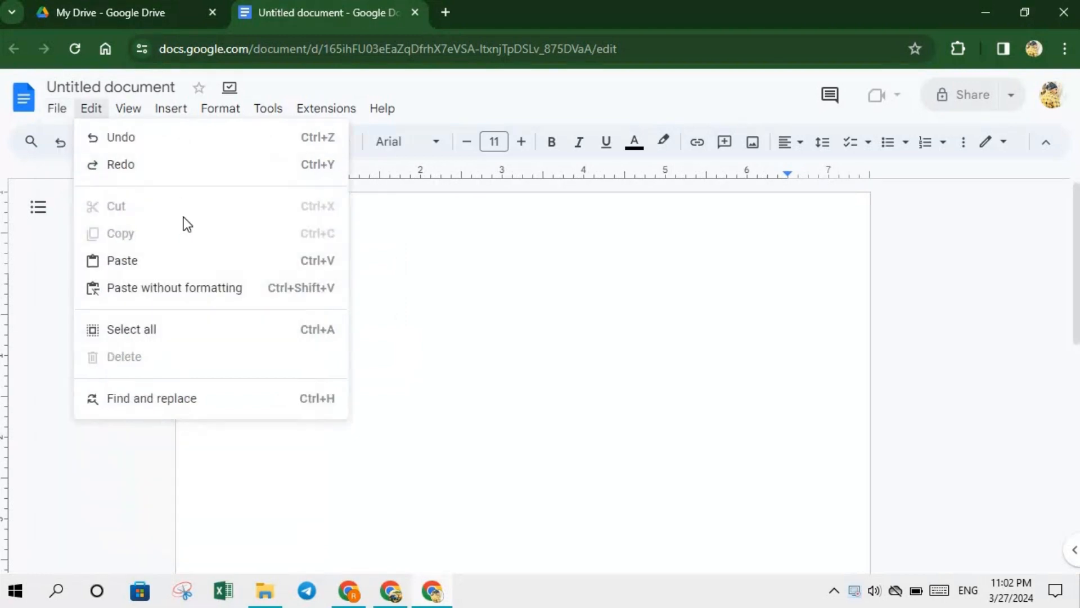
pyautogui.moveTo(55, 107)
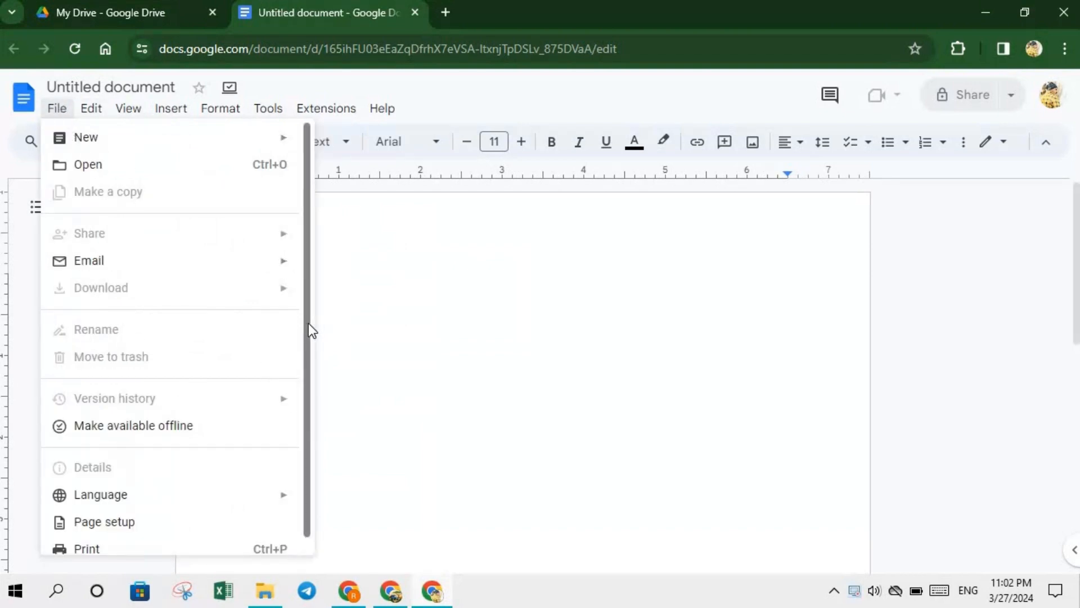
pyautogui.moveTo(308, 323); pyautogui.dragTo(304, 363)
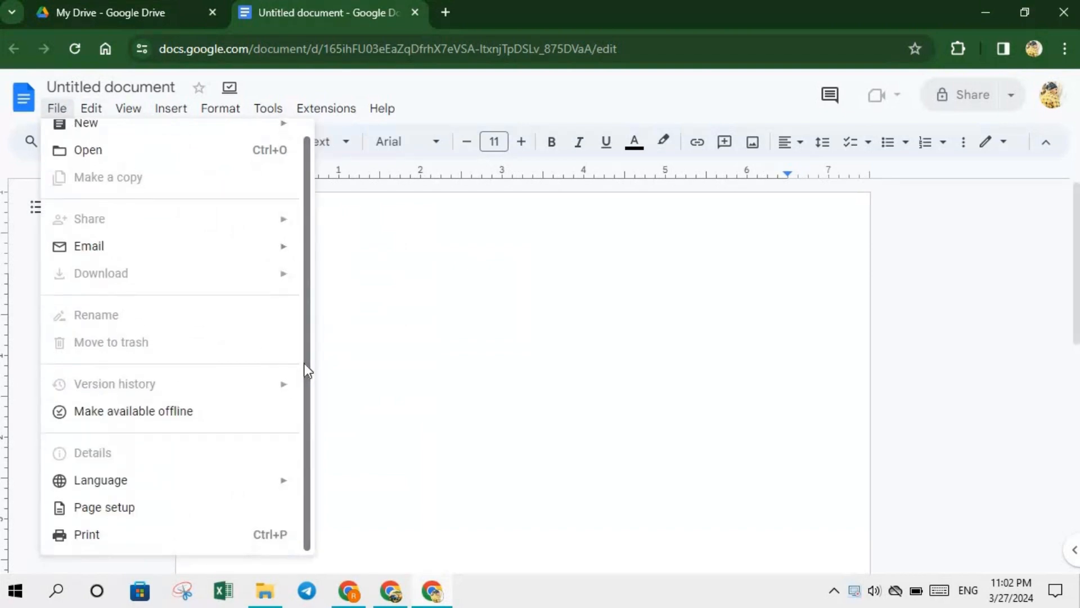
pyautogui.click(464, 326)
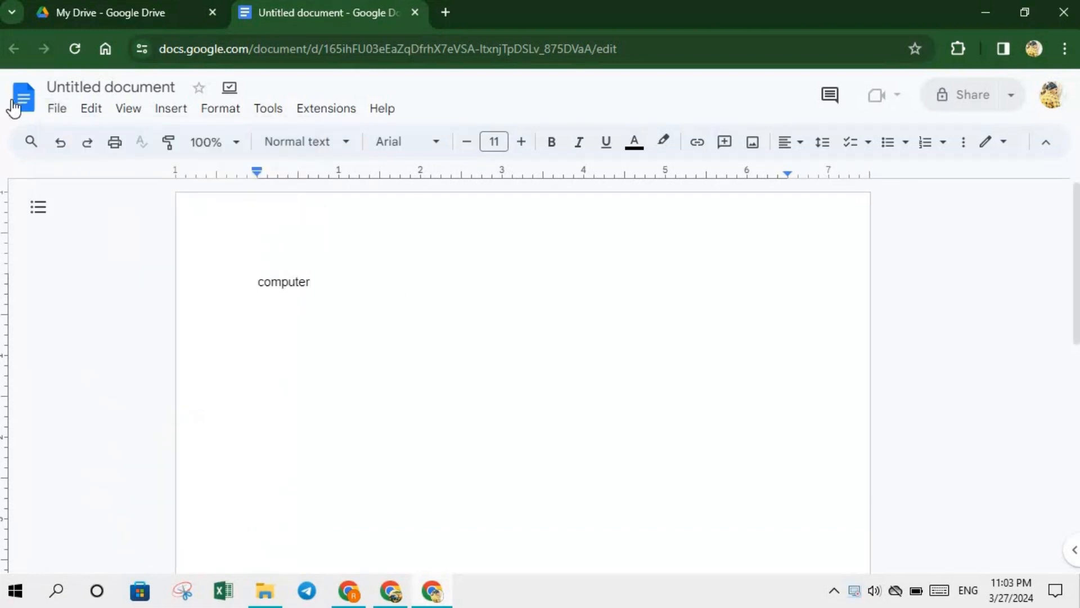
pyautogui.click(56, 108)
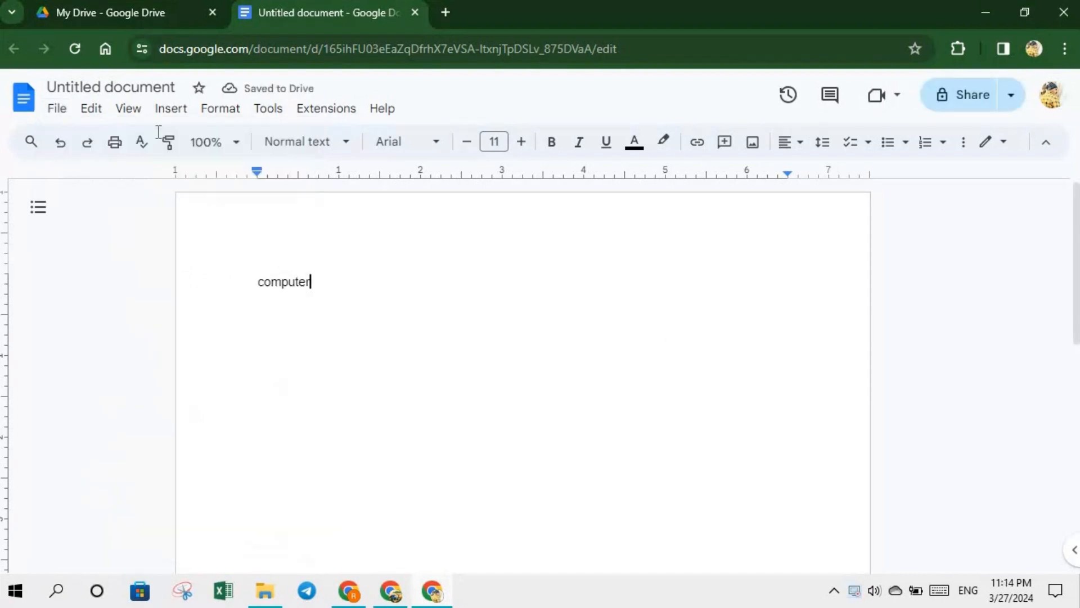
pyautogui.click(55, 112)
pyautogui.moveTo(91, 108)
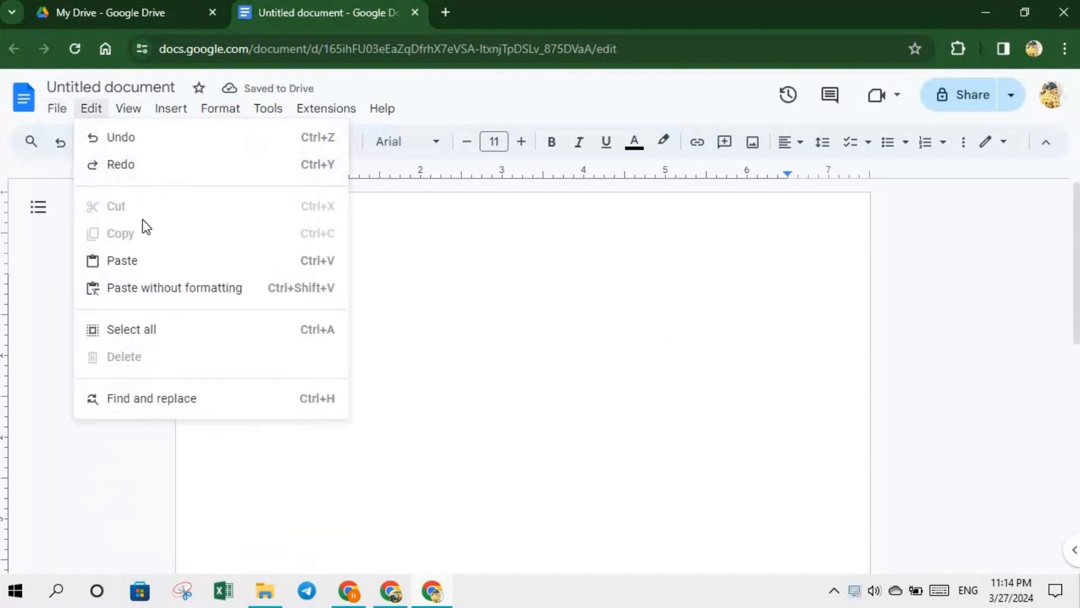
pyautogui.moveTo(214, 276)
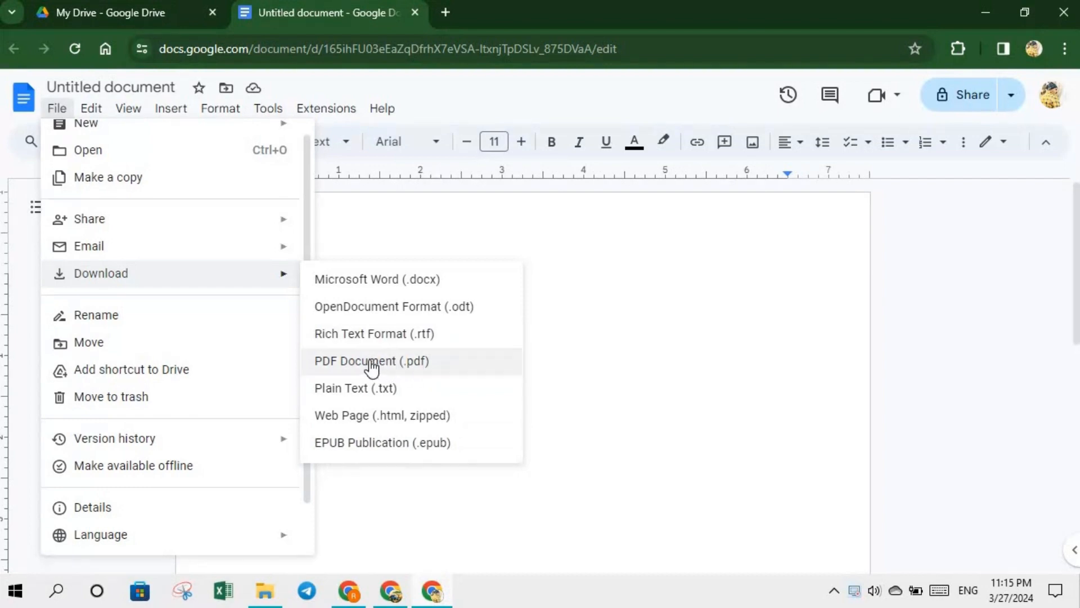
pyautogui.click(610, 277)
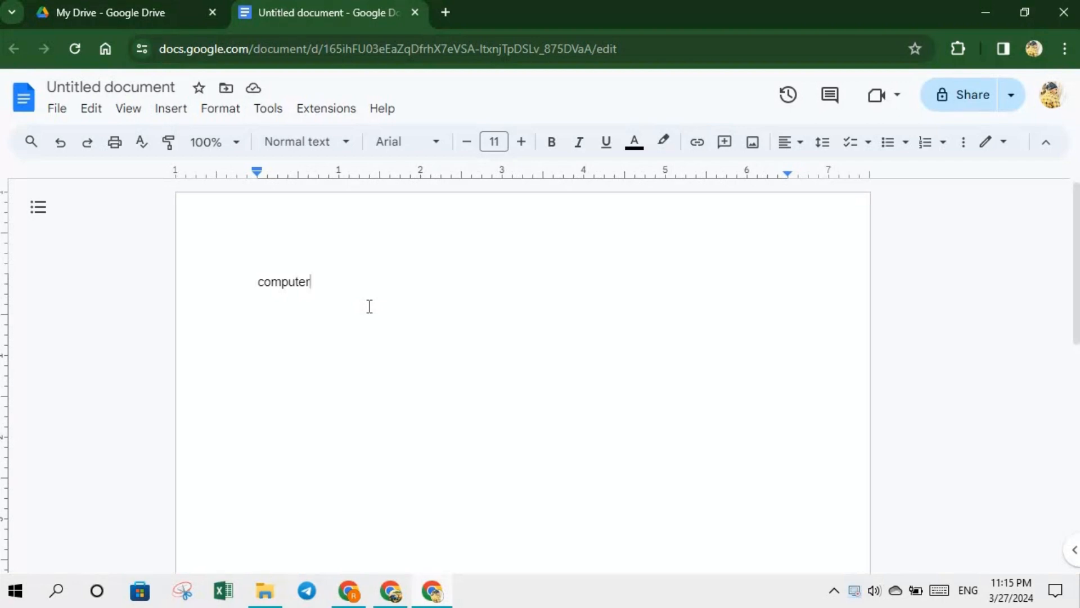
# - Return to My Drive, close the Computer file details panel, and select the Computer file folder
pyautogui.click(149, 19)
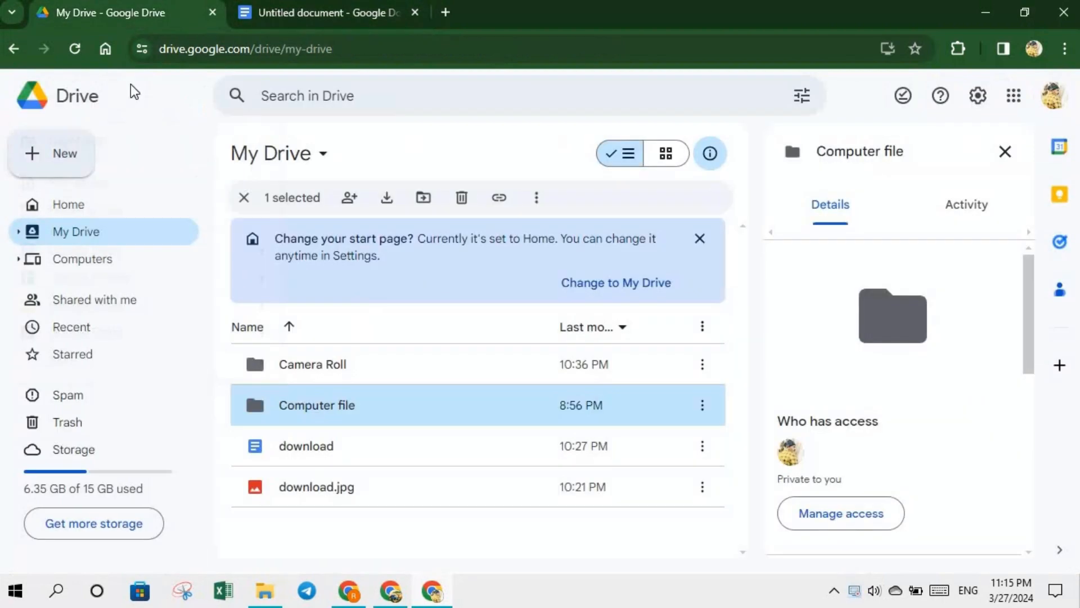
pyautogui.click(37, 161)
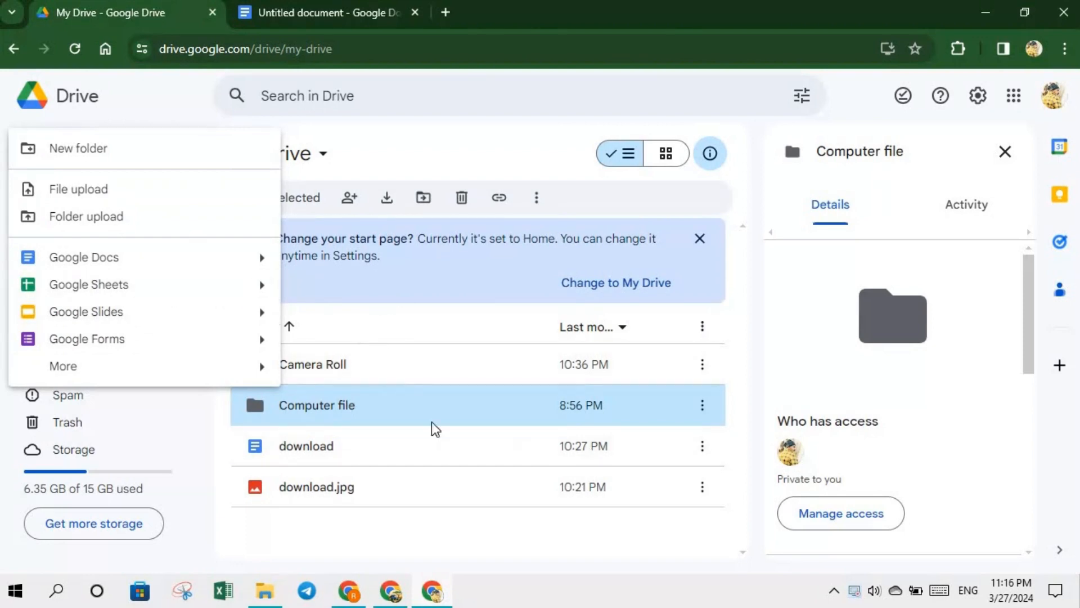
pyautogui.click(738, 320)
pyautogui.click(1005, 151)
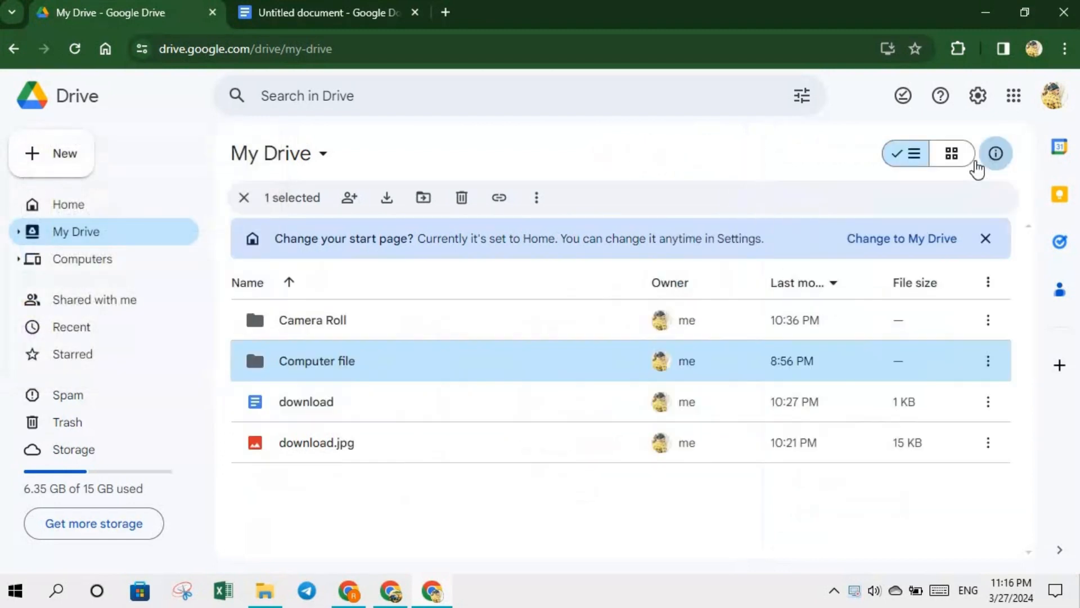
pyautogui.click(477, 363)
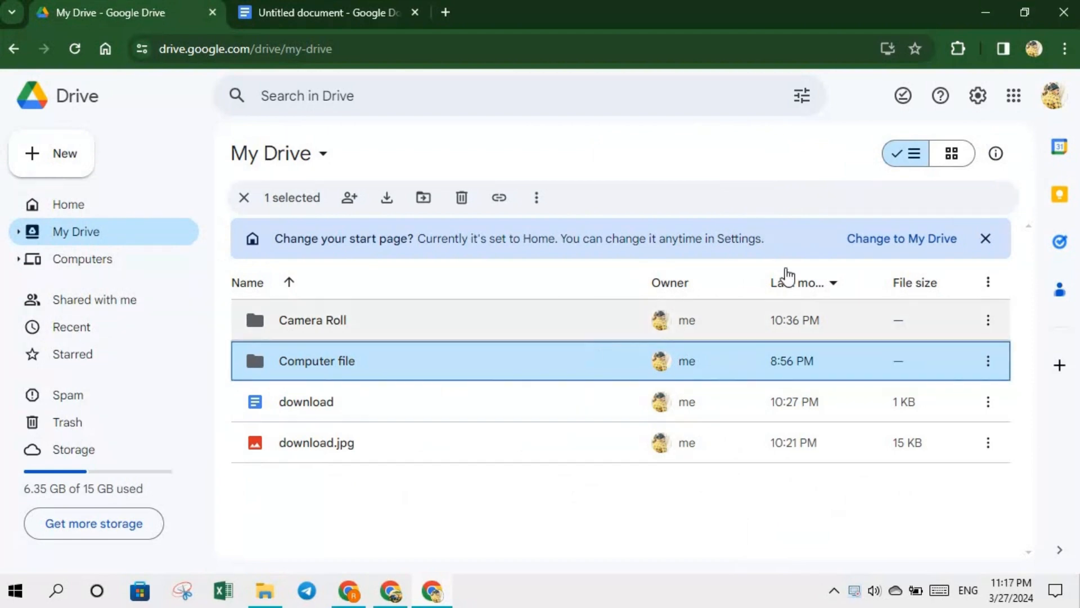
# - Show Drive's Keyboard shortcuts list from settings, scroll through it, then close it
pyautogui.click(976, 98)
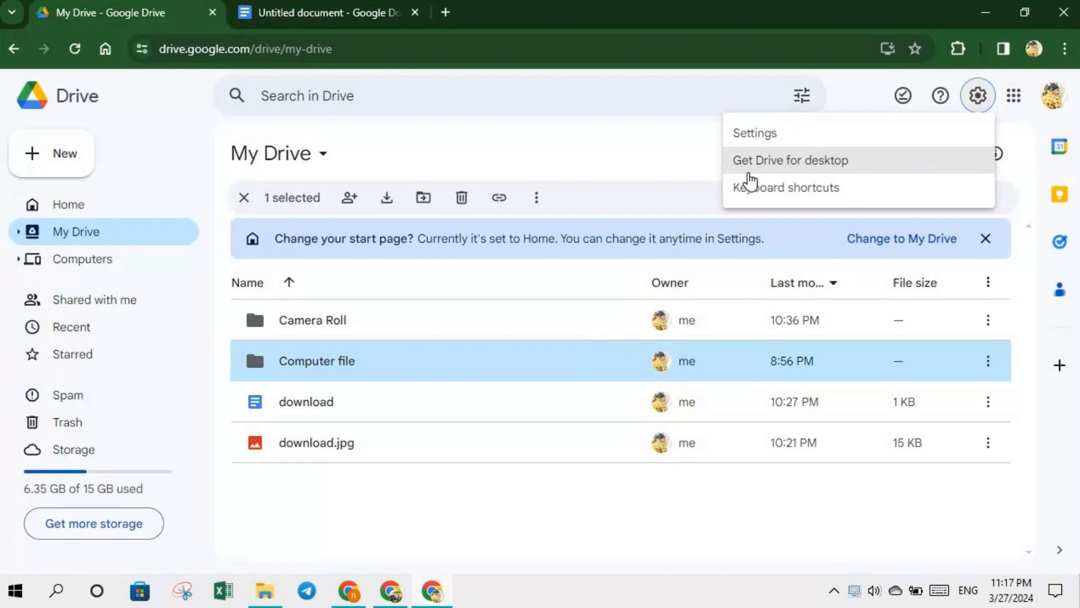
pyautogui.click(802, 197)
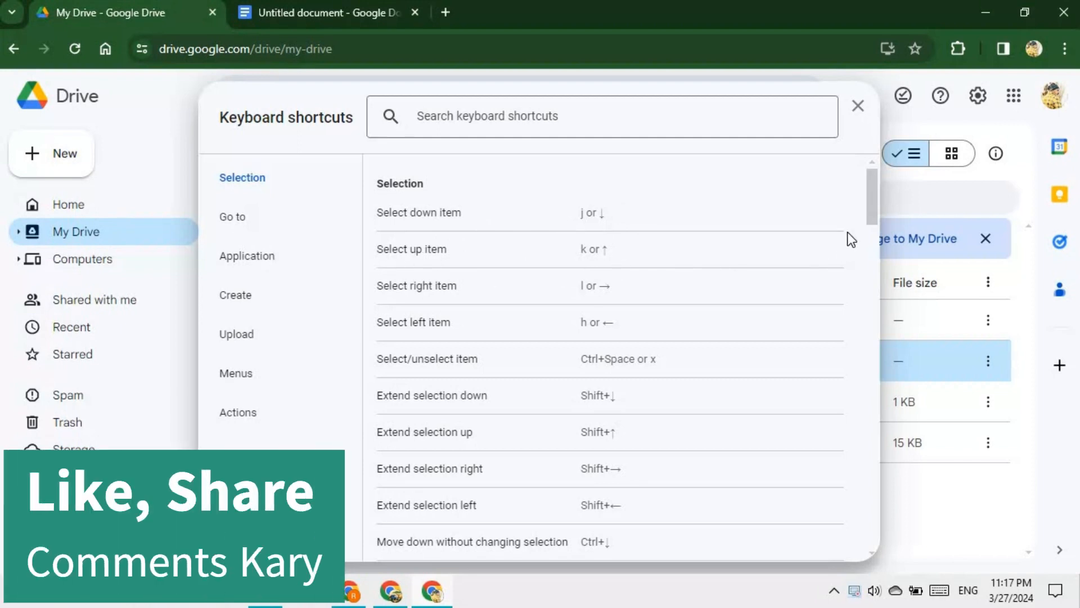
pyautogui.scroll(-7, 872, 239)
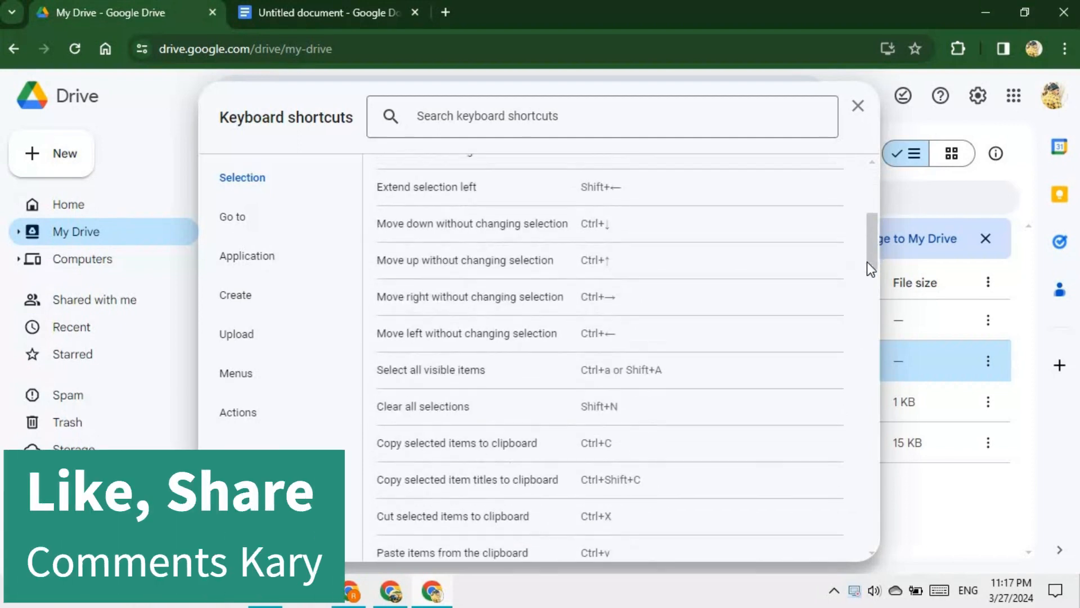
pyautogui.scroll(-15, 869, 291)
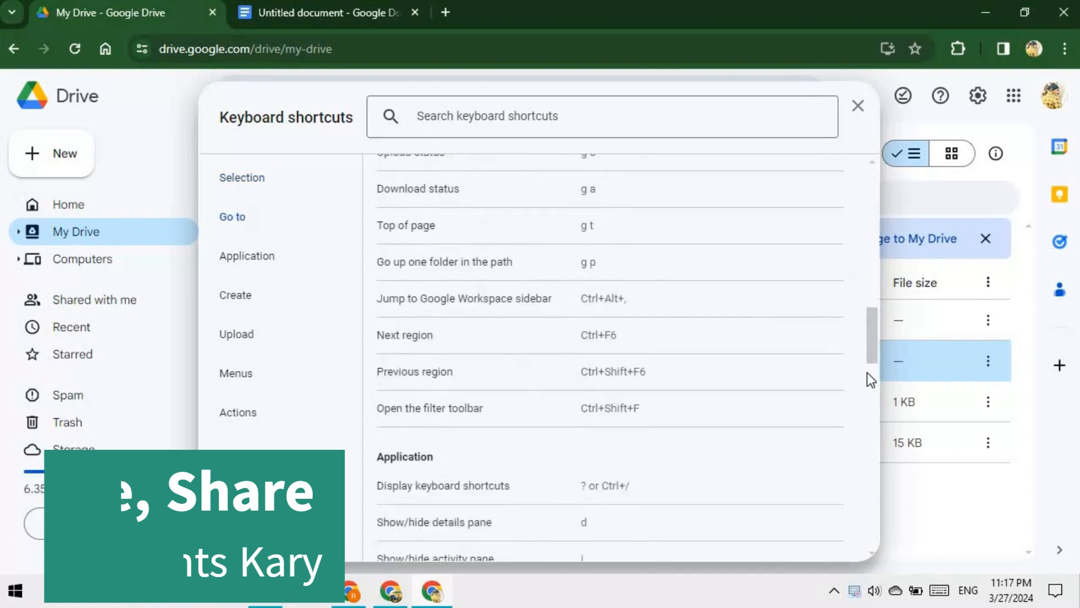
pyautogui.scroll(-13, 872, 417)
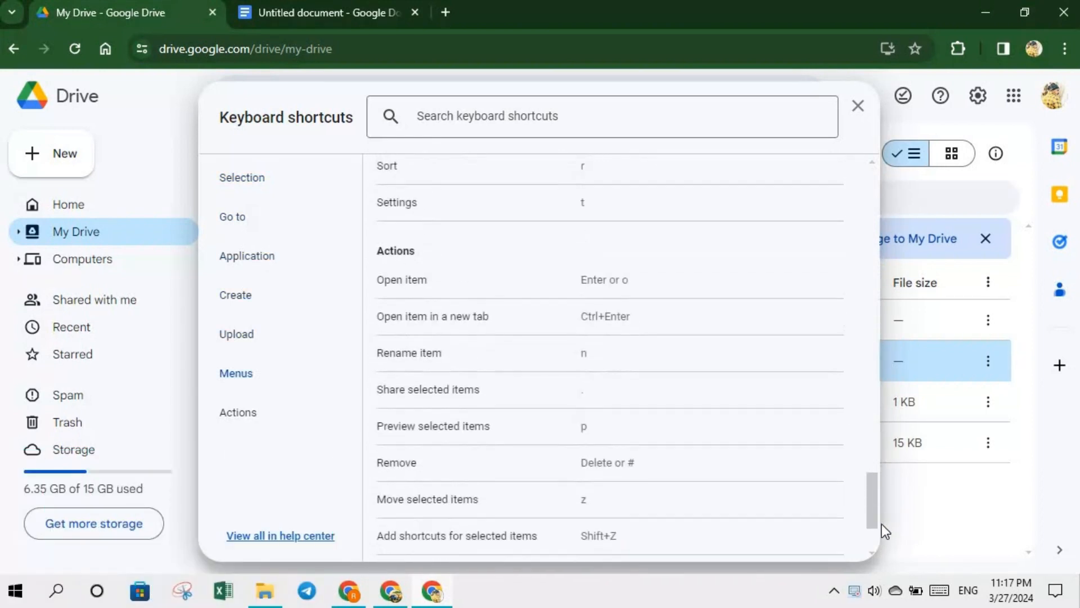
pyautogui.moveTo(876, 531); pyautogui.dragTo(833, 172)
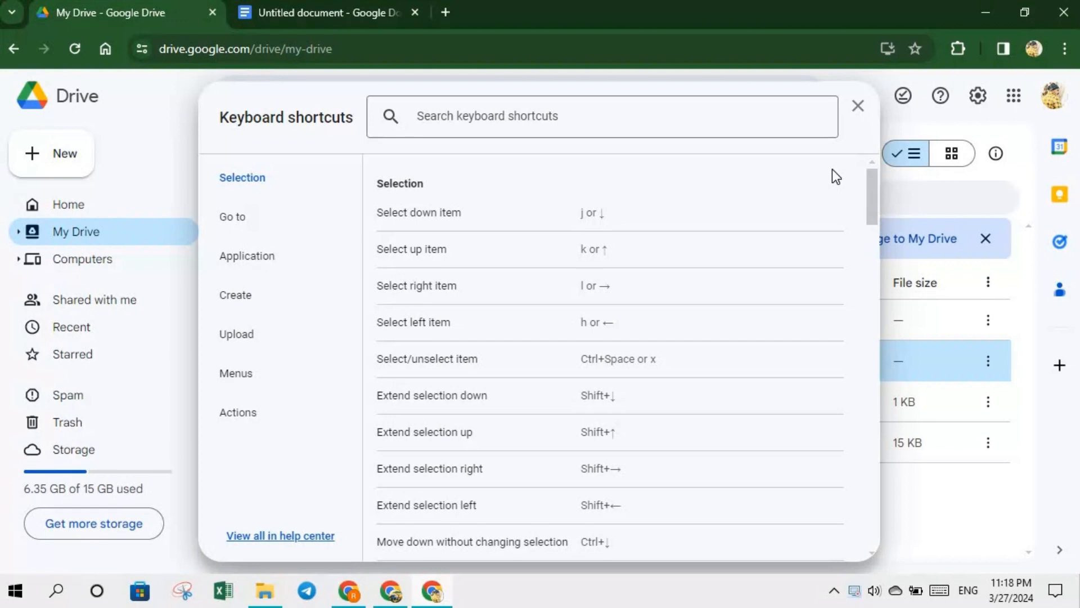
pyautogui.click(857, 107)
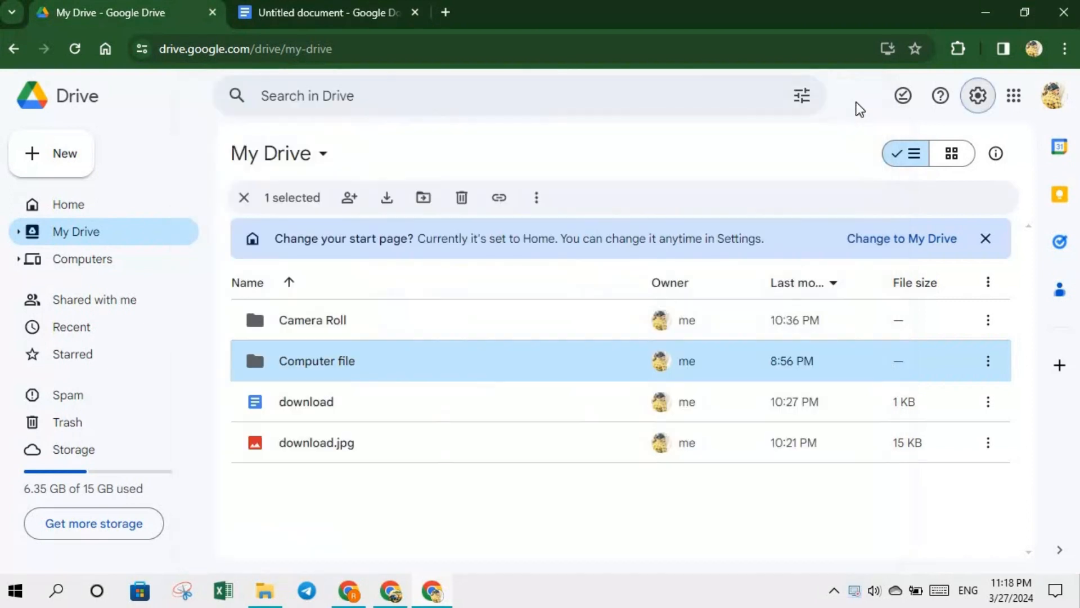
pyautogui.click(978, 97)
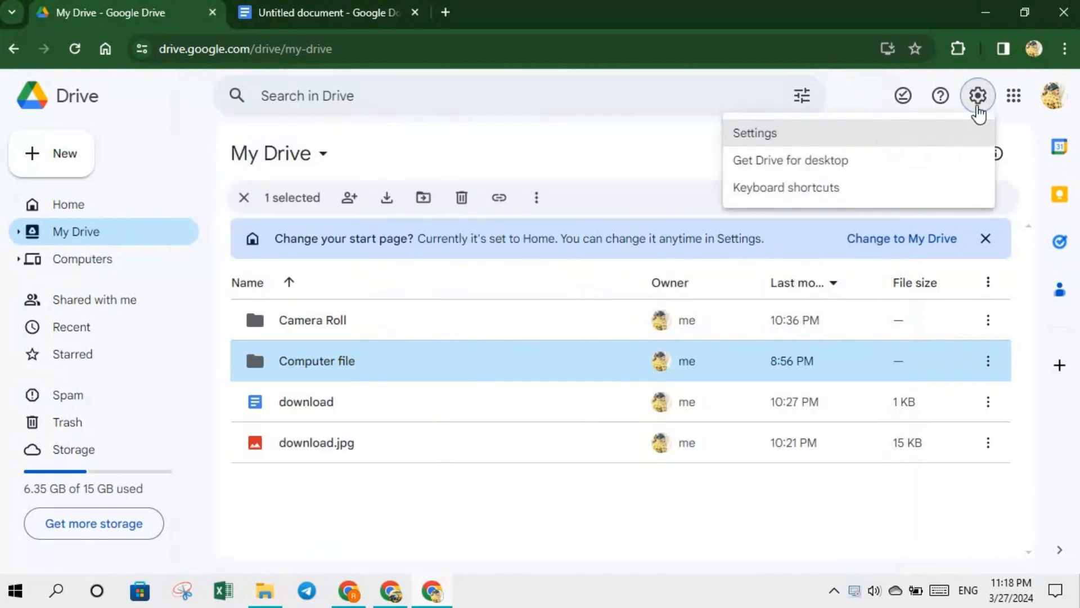
pyautogui.click(598, 150)
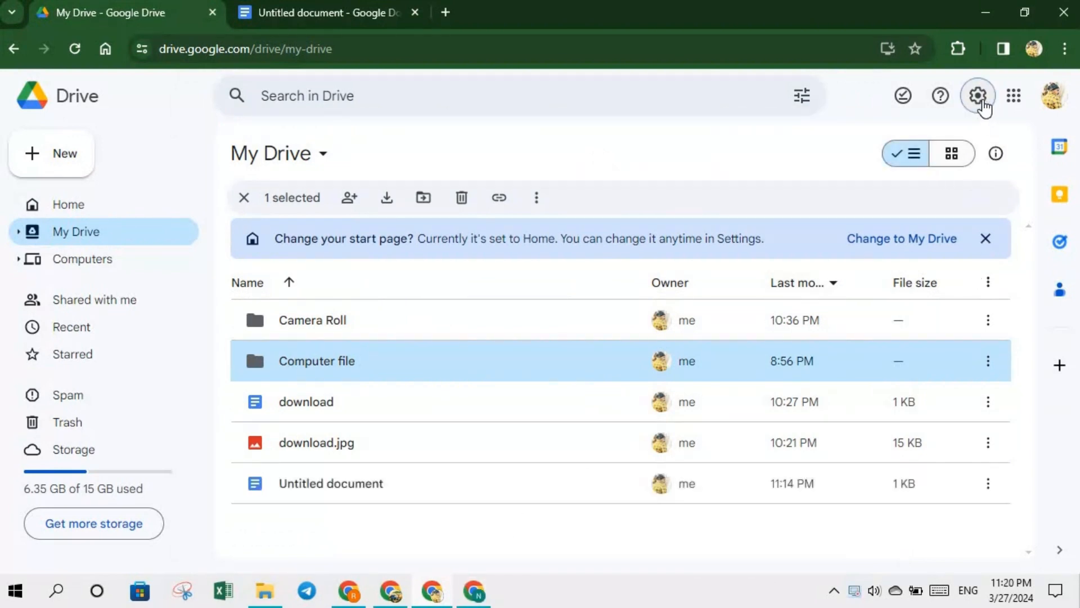
pyautogui.click(980, 101)
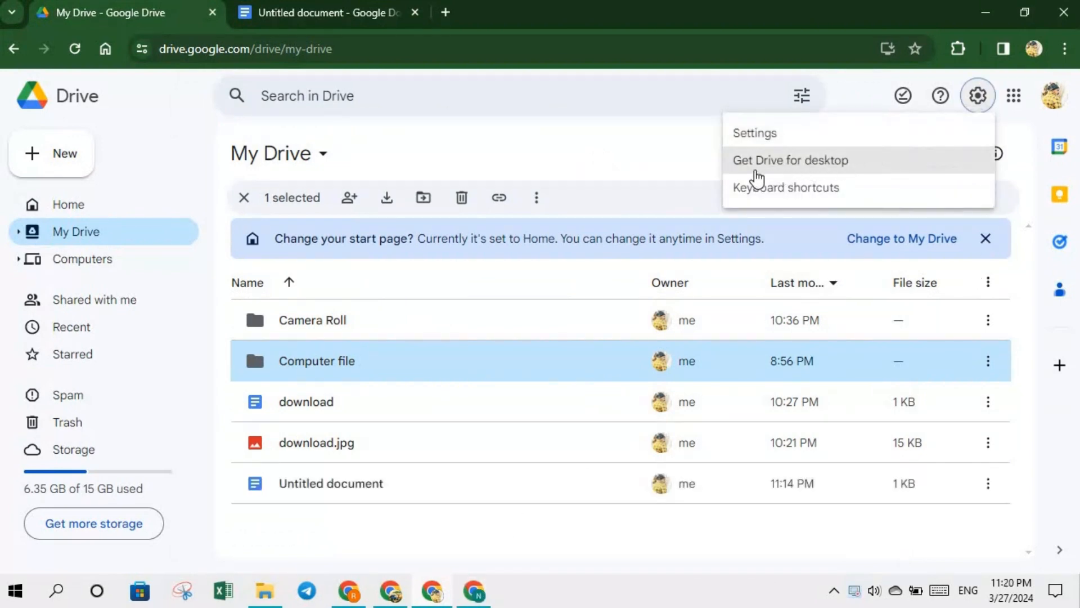
# - Open the Get Drive for desktop page and start the Drive for desktop installer download
pyautogui.click(801, 162)
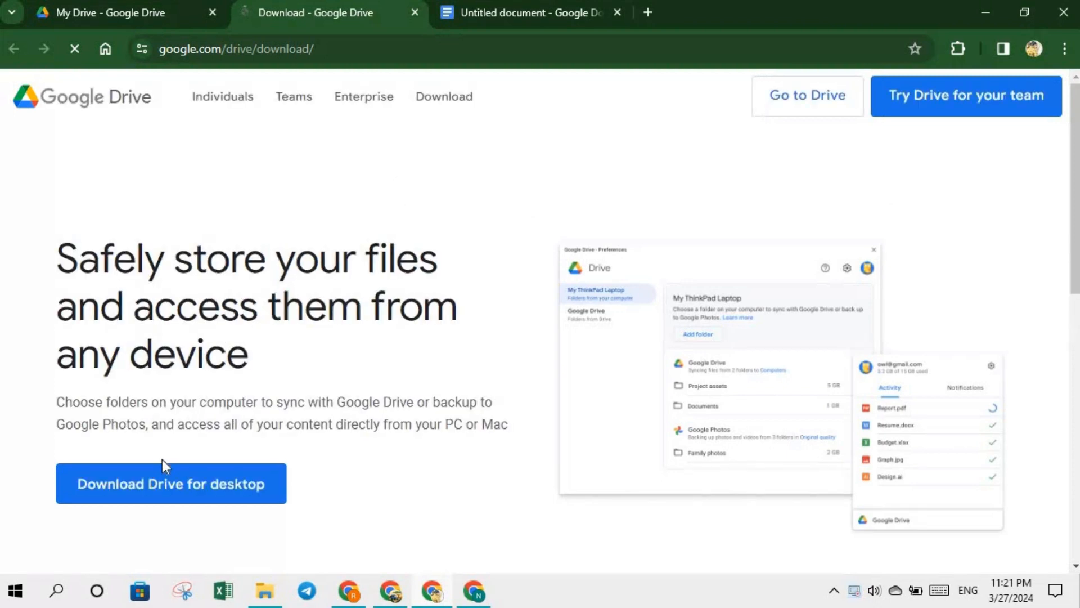
pyautogui.click(191, 491)
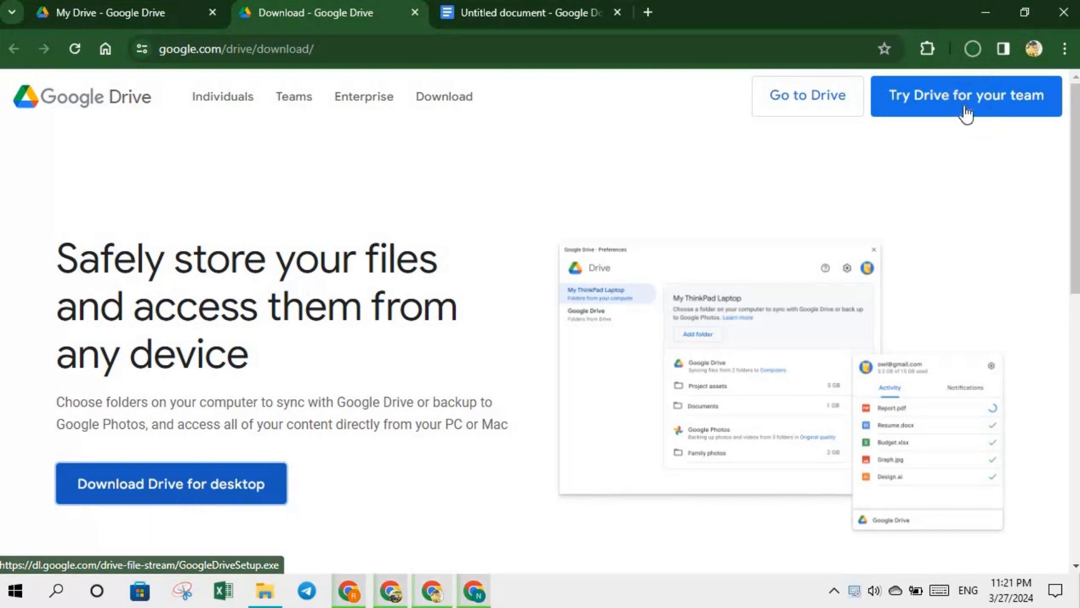
# - Check the GoogleDriveSetup.exe download progress, then switch to the computercourses.tech browser window
pyautogui.click(973, 49)
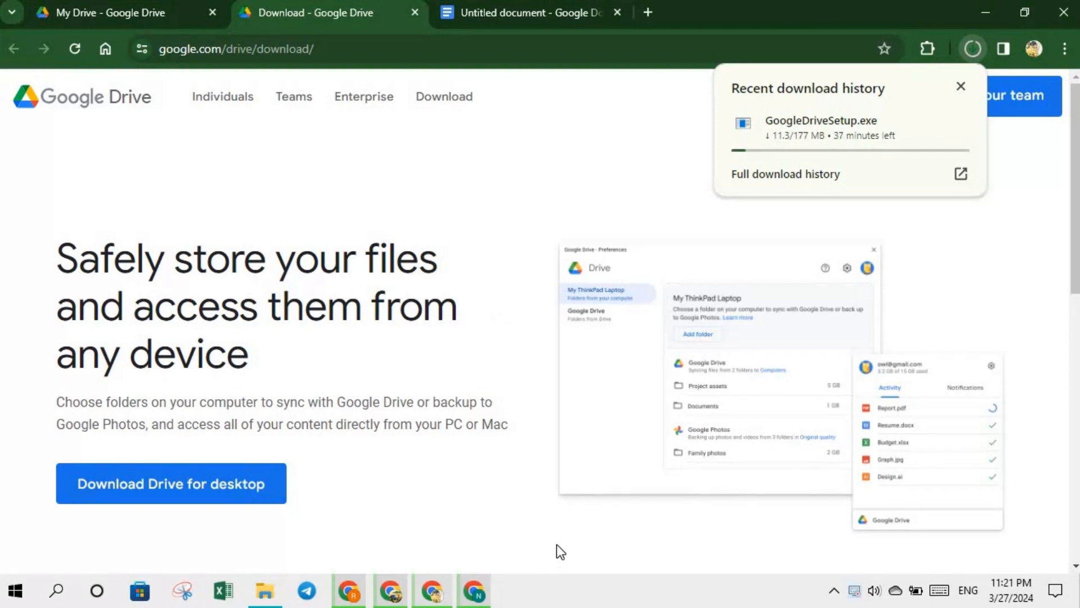
pyautogui.click(477, 591)
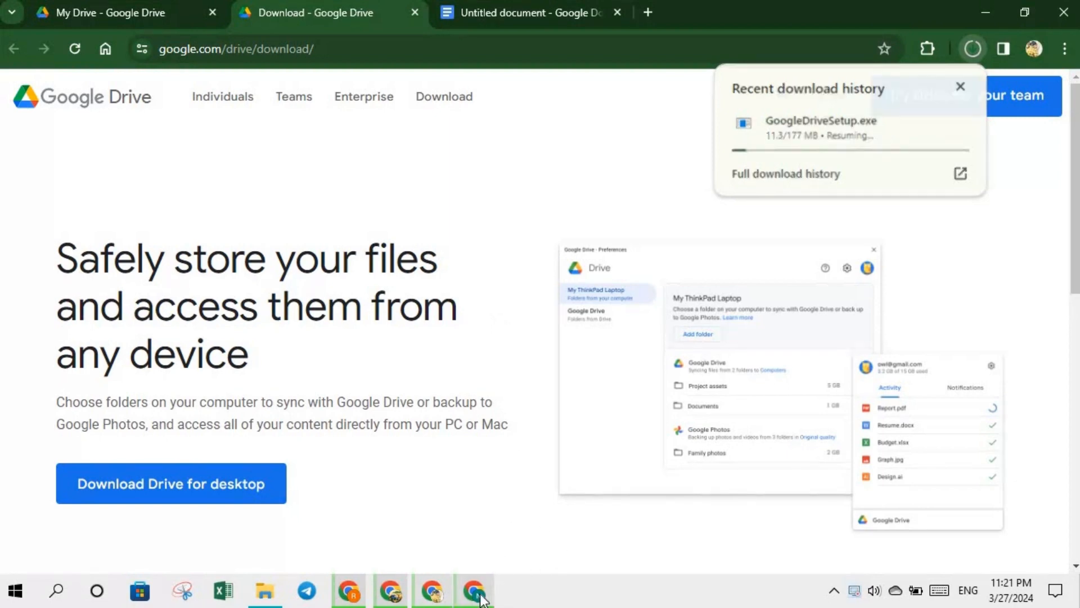
pyautogui.moveTo(251, 263)
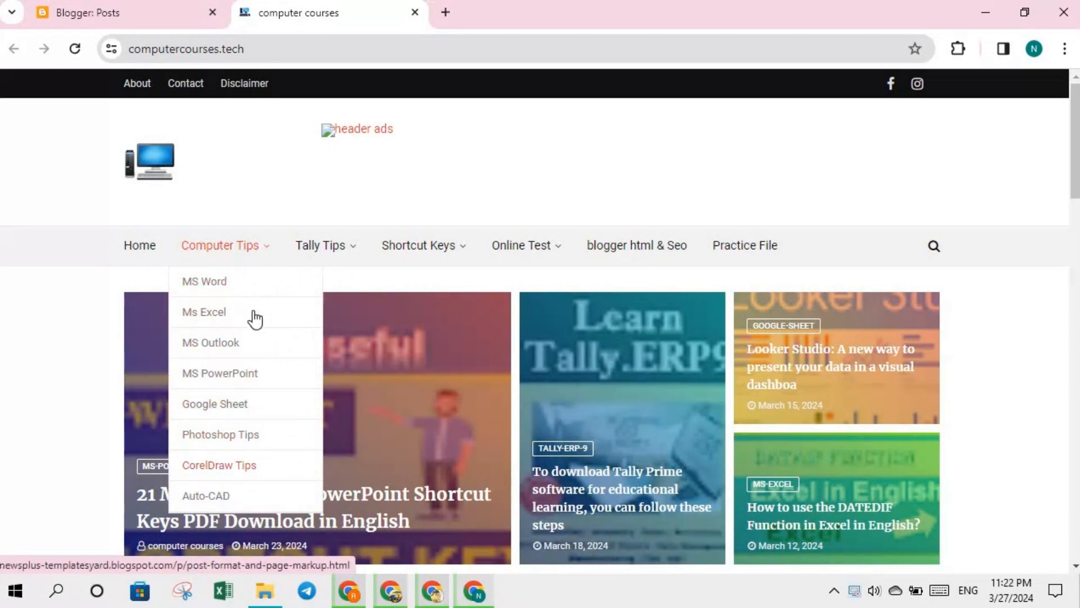
# - Look over the computercourses.tech nav bar menus and scroll the home page to its latest posts
pyautogui.moveTo(344, 264)
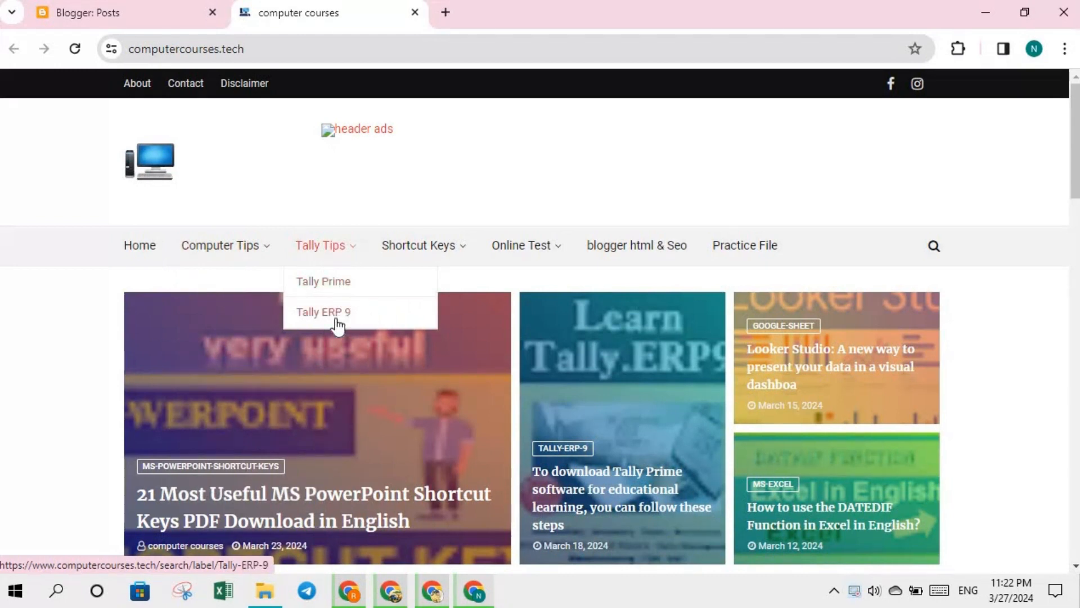
pyautogui.moveTo(451, 249)
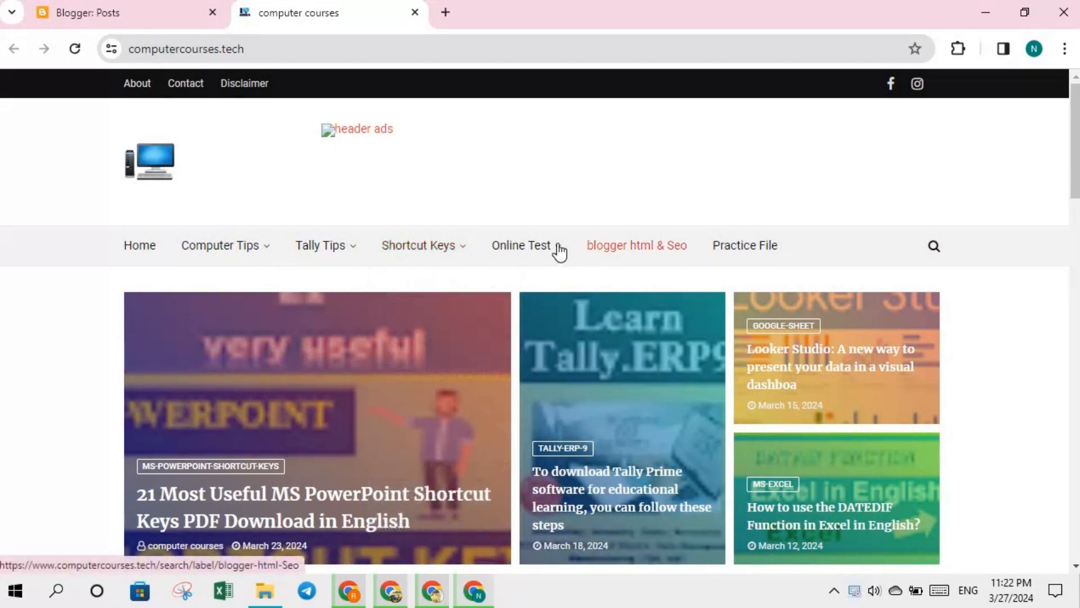
pyautogui.moveTo(534, 251)
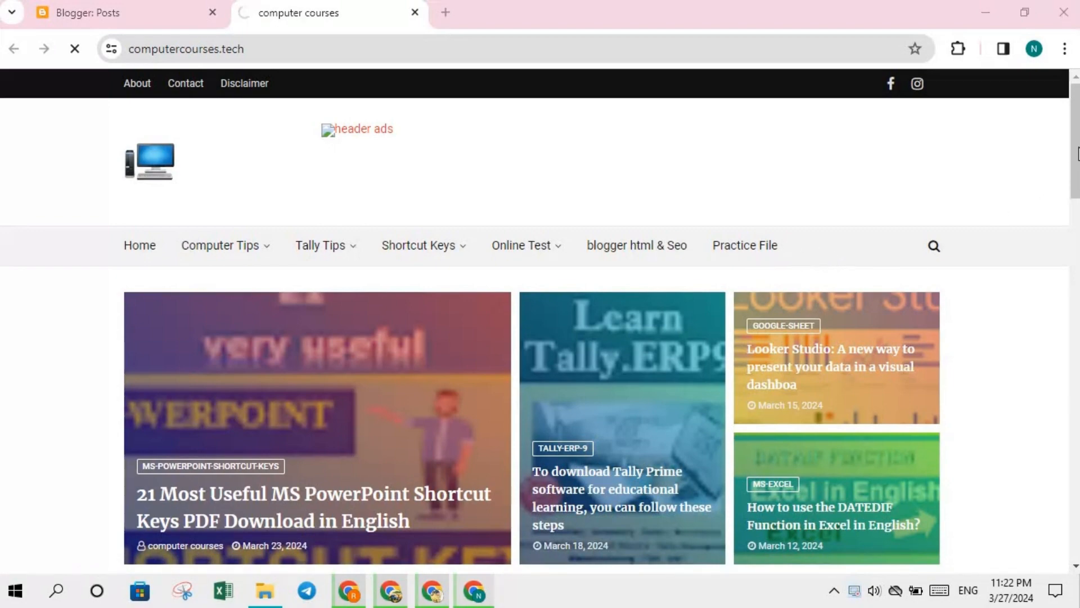
pyautogui.moveTo(1077, 153); pyautogui.dragTo(1078, 258)
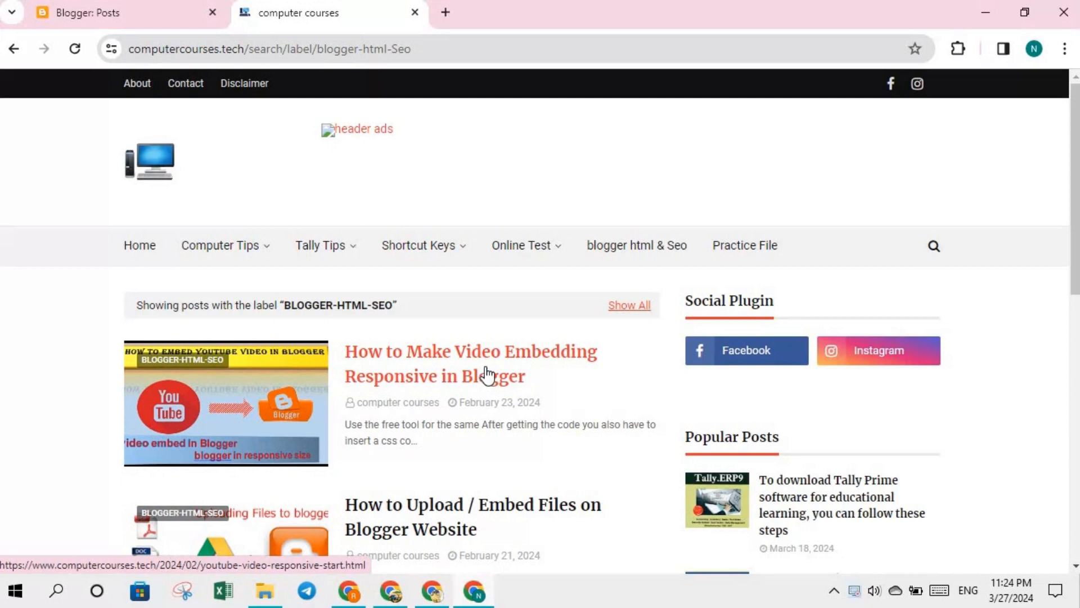
# - Read through the responsive video embedding post, then return to the BLOGGER-HTML-SEO post list
pyautogui.click(413, 365)
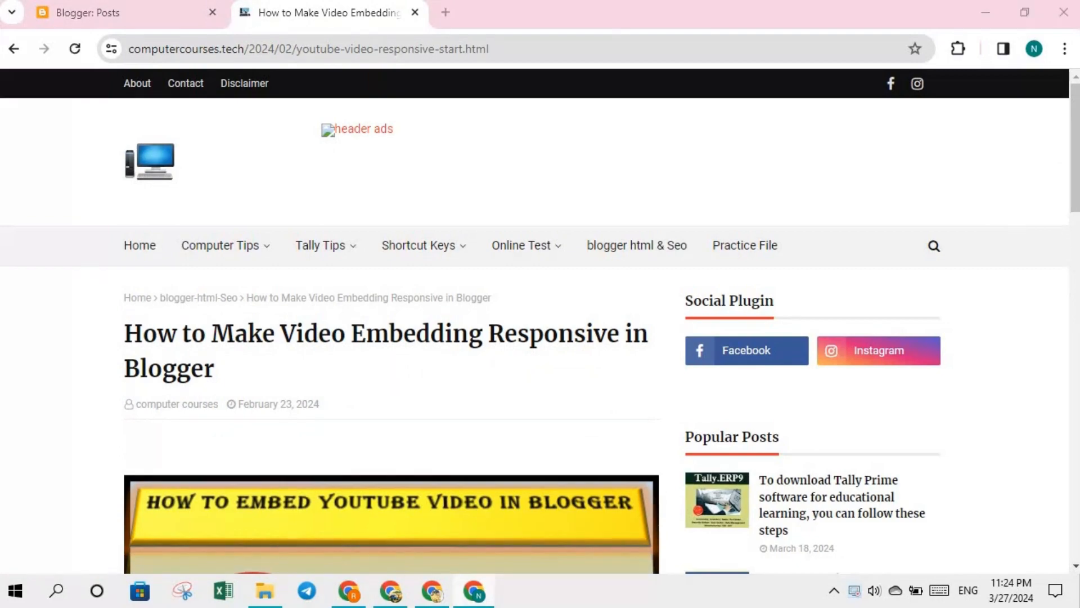
pyautogui.scroll(-5, 419, 357)
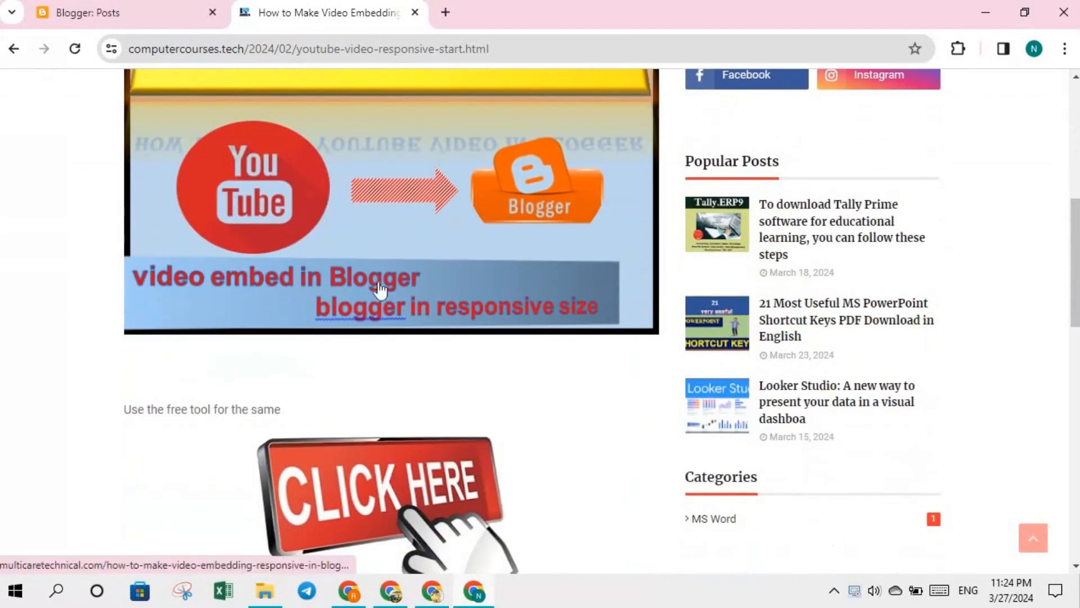
pyautogui.click(16, 49)
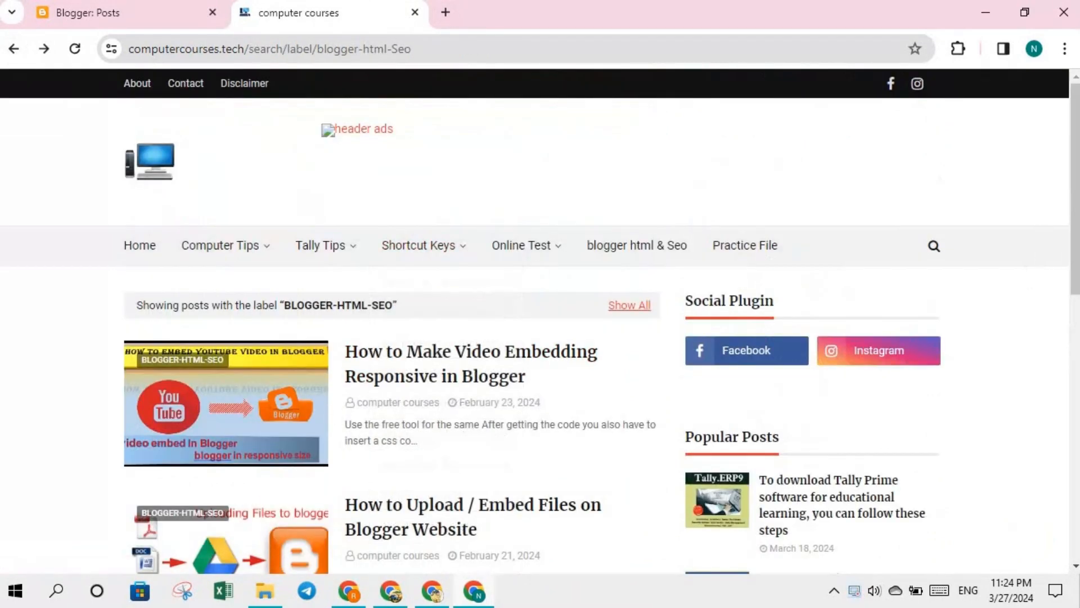
pyautogui.moveTo(1074, 221); pyautogui.dragTo(1075, 271)
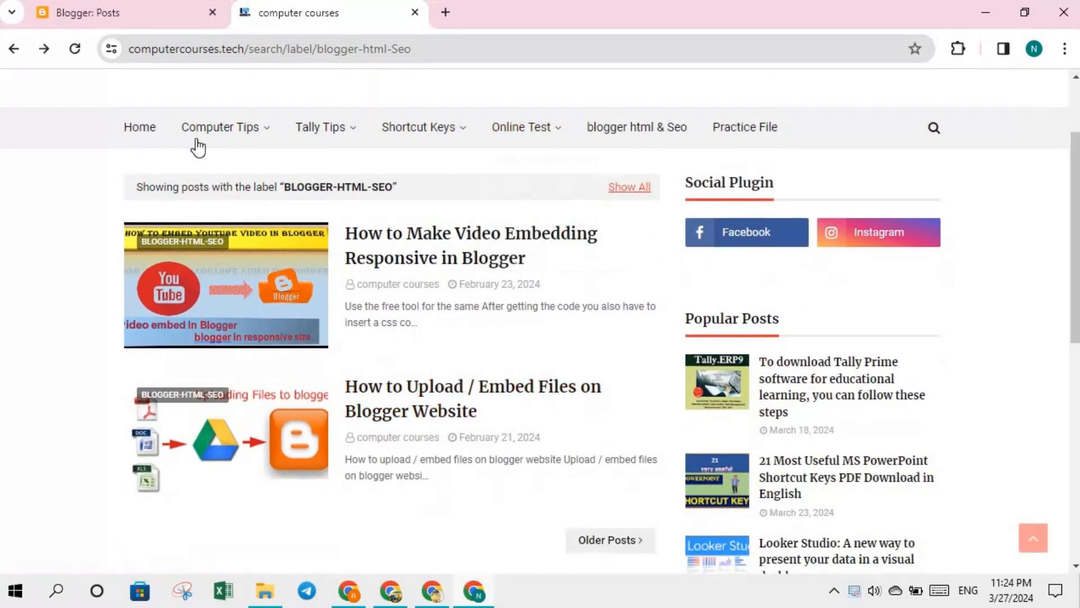
pyautogui.moveTo(241, 140)
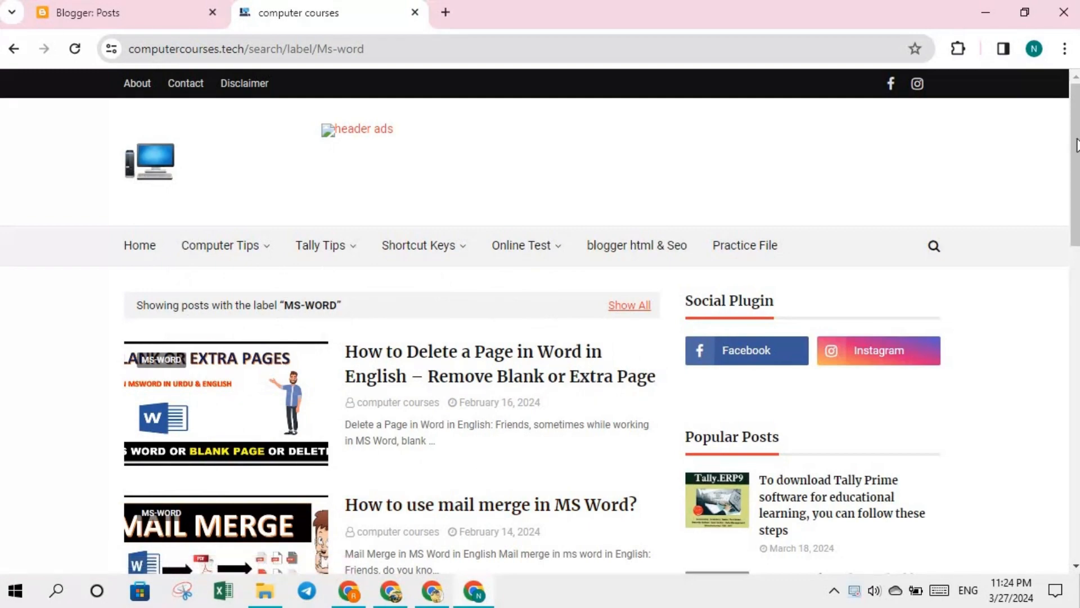
# - Open the SHORTCUT-KEYS label page from the nav bar's Shortcut Keys menu
pyautogui.moveTo(1077, 145); pyautogui.dragTo(960, 128)
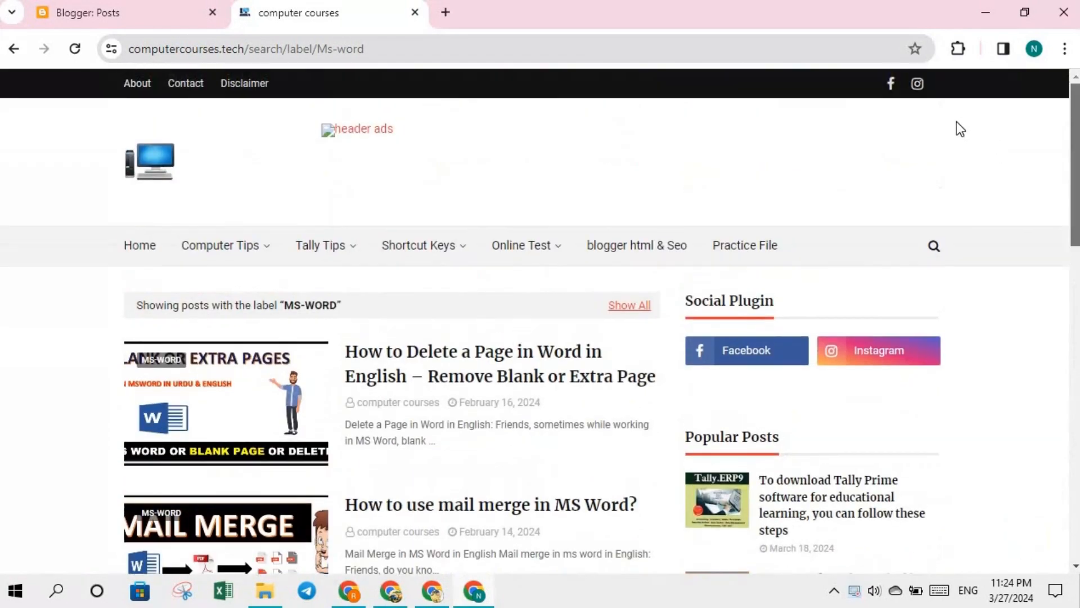
pyautogui.moveTo(467, 246)
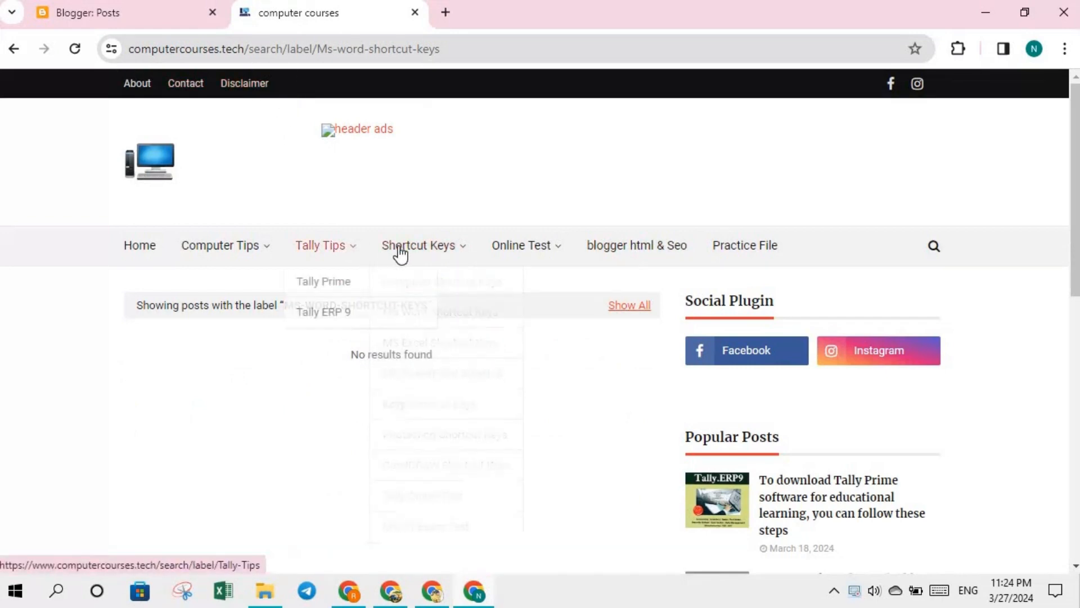
pyautogui.moveTo(491, 262)
pyautogui.moveTo(429, 251)
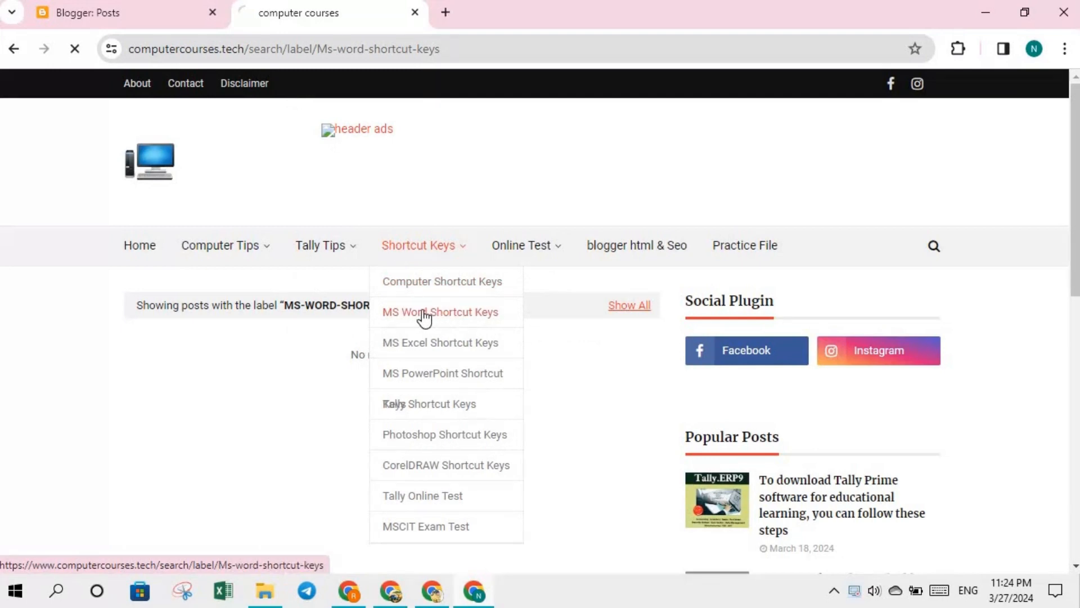
pyautogui.click(439, 253)
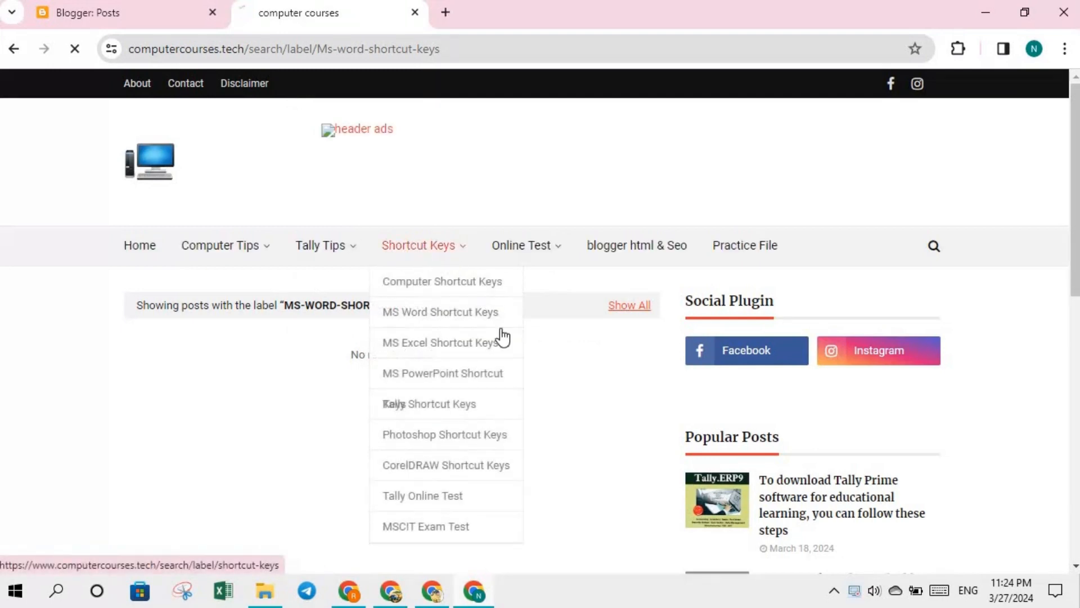
pyautogui.click(430, 260)
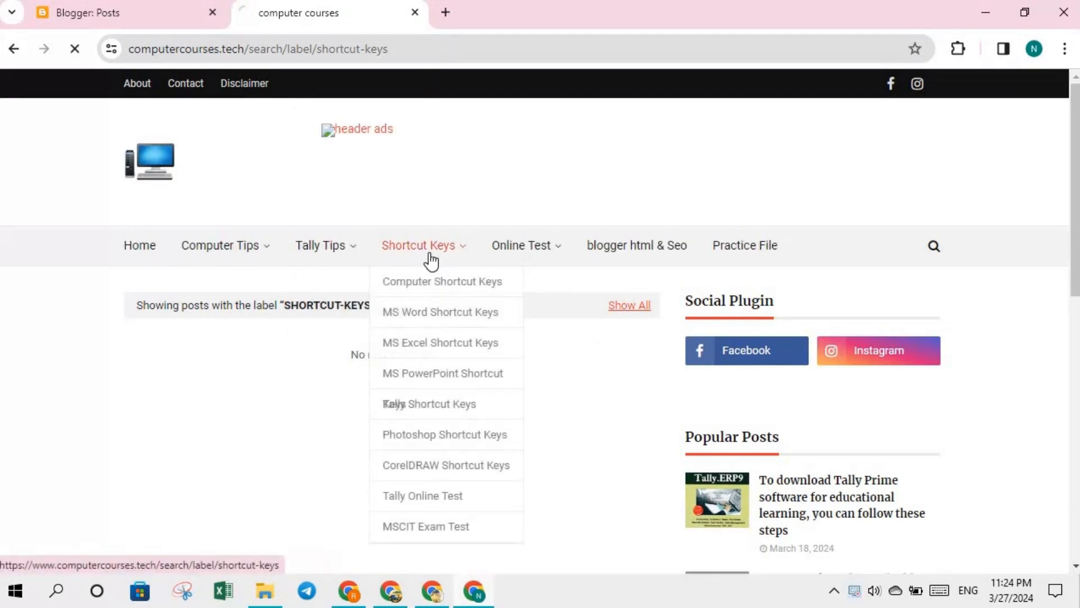
# - Switch to the posts labelled COMPUTER-SHORTCUT-KEYS from the Shortcut Keys dropdown
pyautogui.moveTo(373, 258)
pyautogui.moveTo(207, 256)
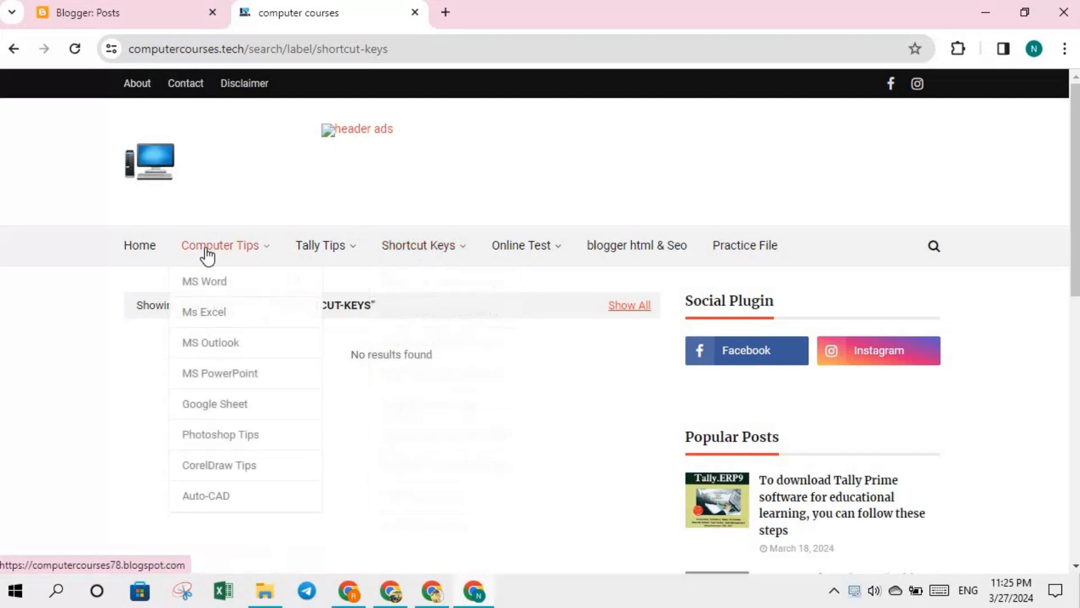
pyautogui.moveTo(457, 256)
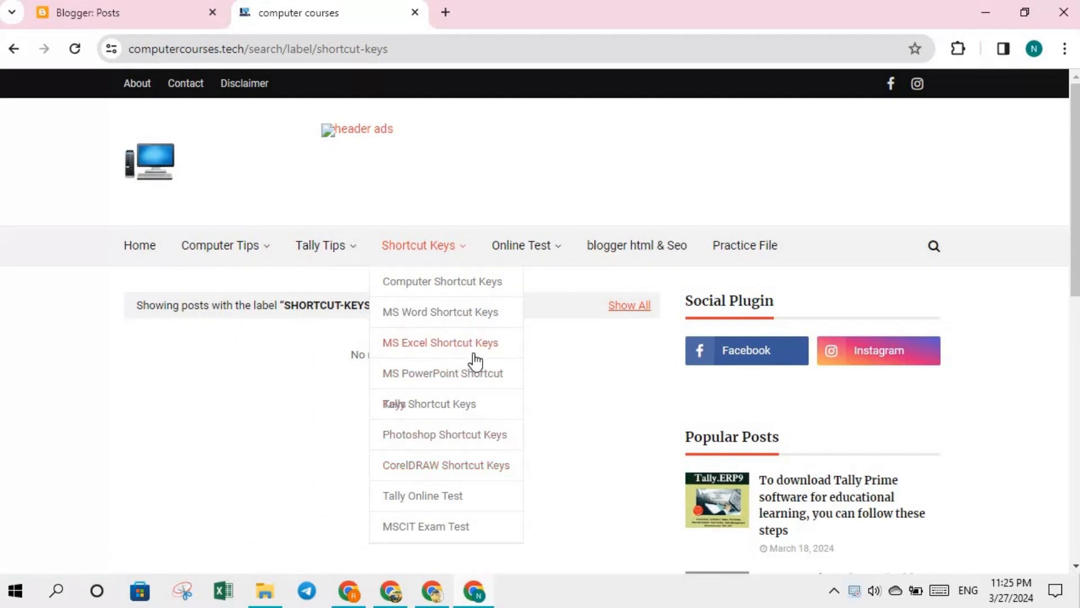
pyautogui.click(433, 284)
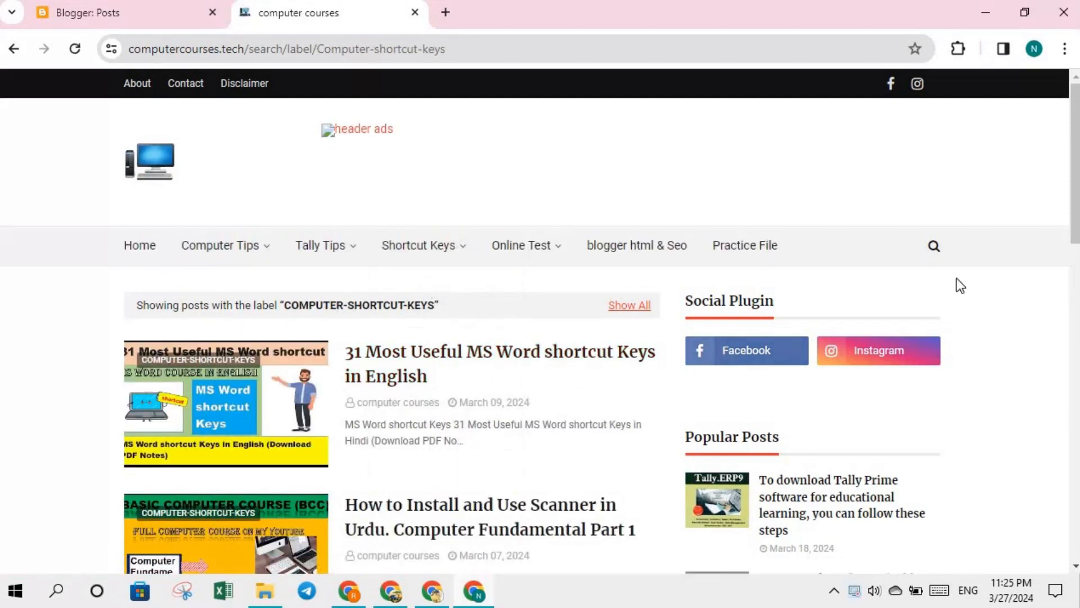
# - Scroll through the COMPUTER-SHORTCUT-KEYS post list to find the 104 Keys post
pyautogui.scroll(-7, 540, 320)
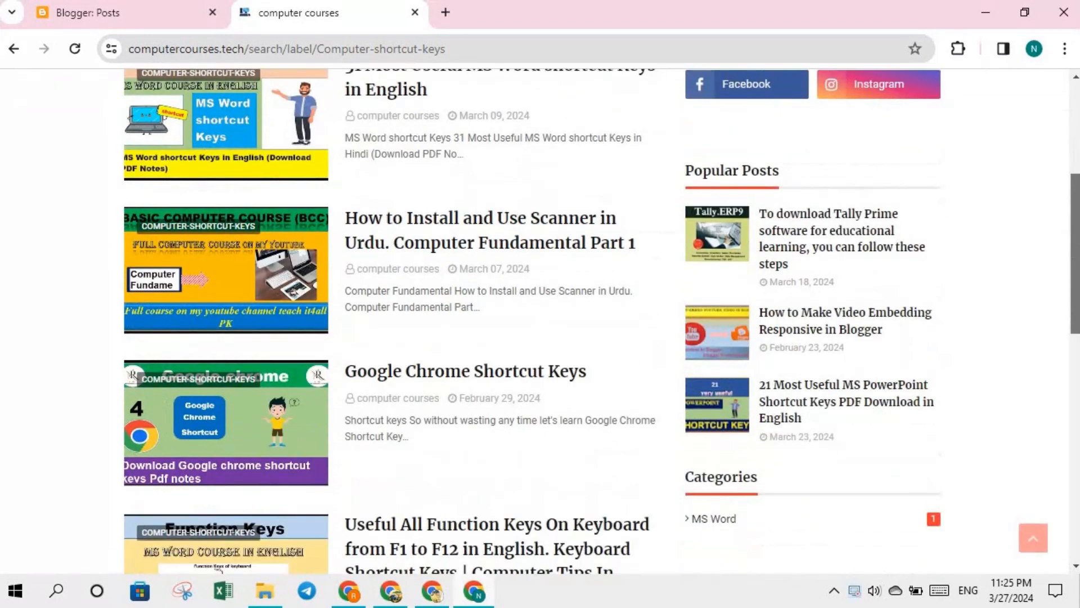
pyautogui.scroll(-6, 1063, 309)
pyautogui.scroll(6, 1063, 308)
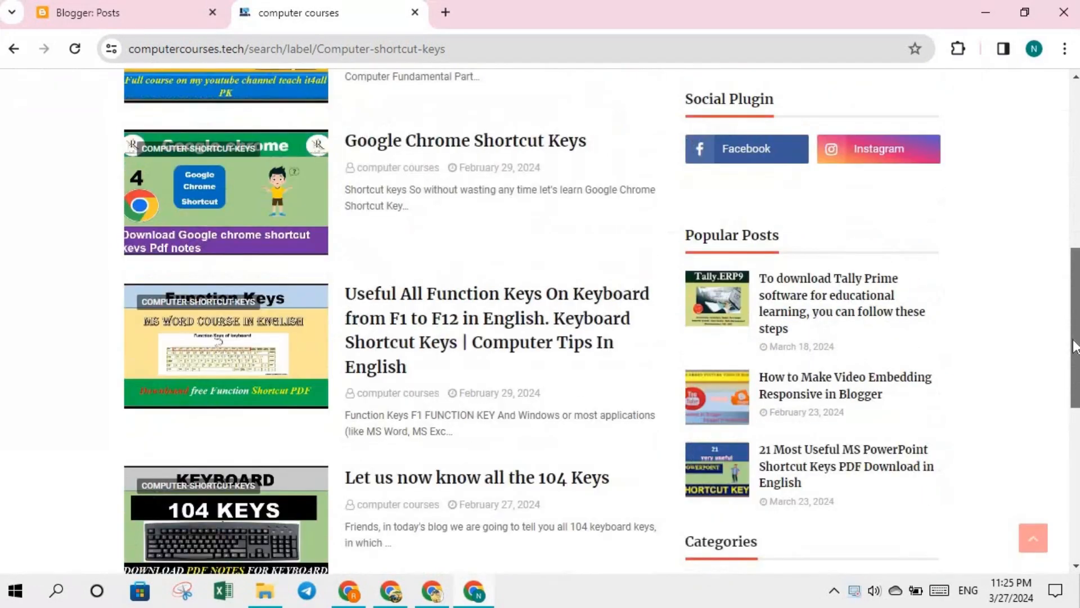
pyautogui.scroll(2, 1063, 308)
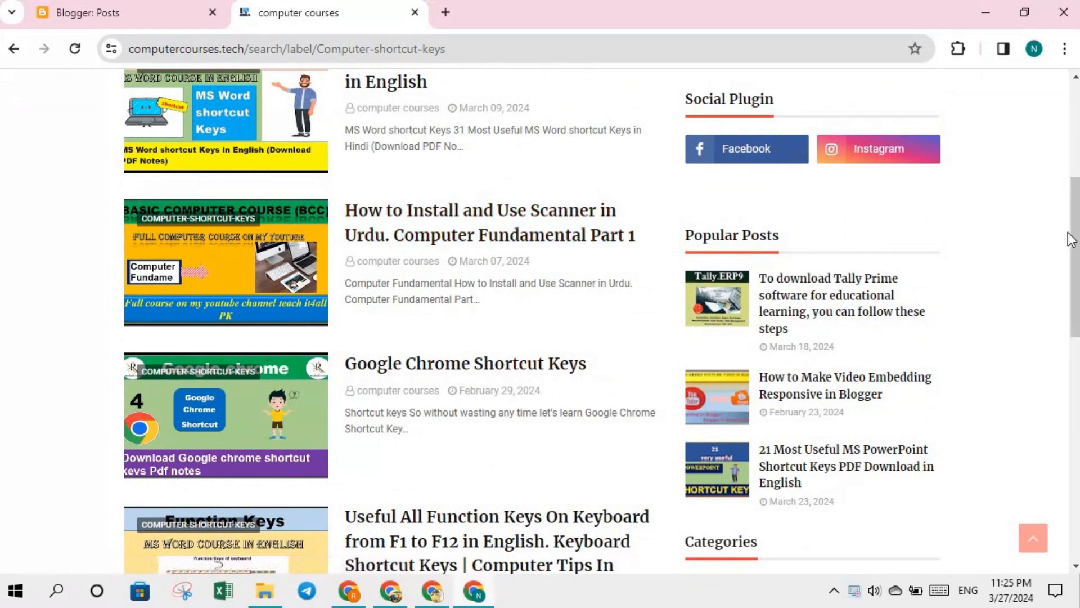
pyautogui.scroll(5, 1077, 231)
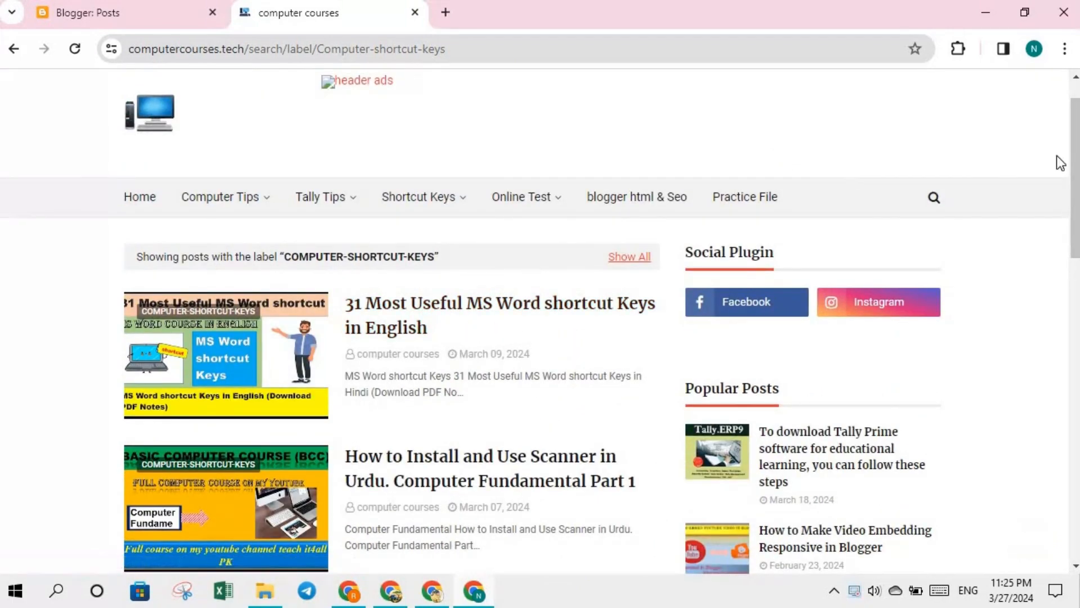
pyautogui.scroll(-9, 1077, 158)
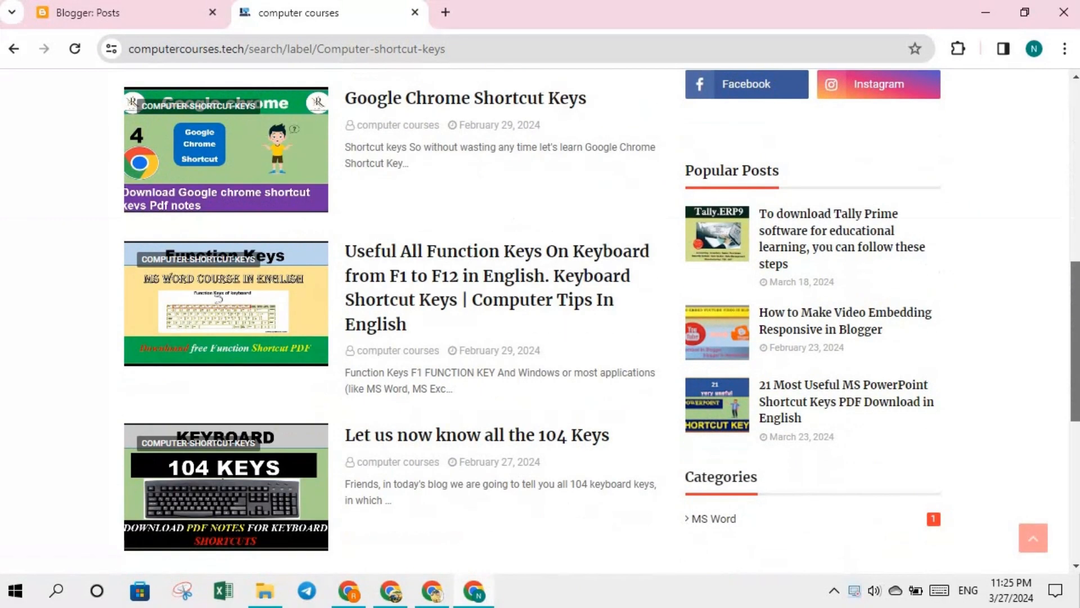
pyautogui.moveTo(1077, 337); pyautogui.dragTo(1077, 350)
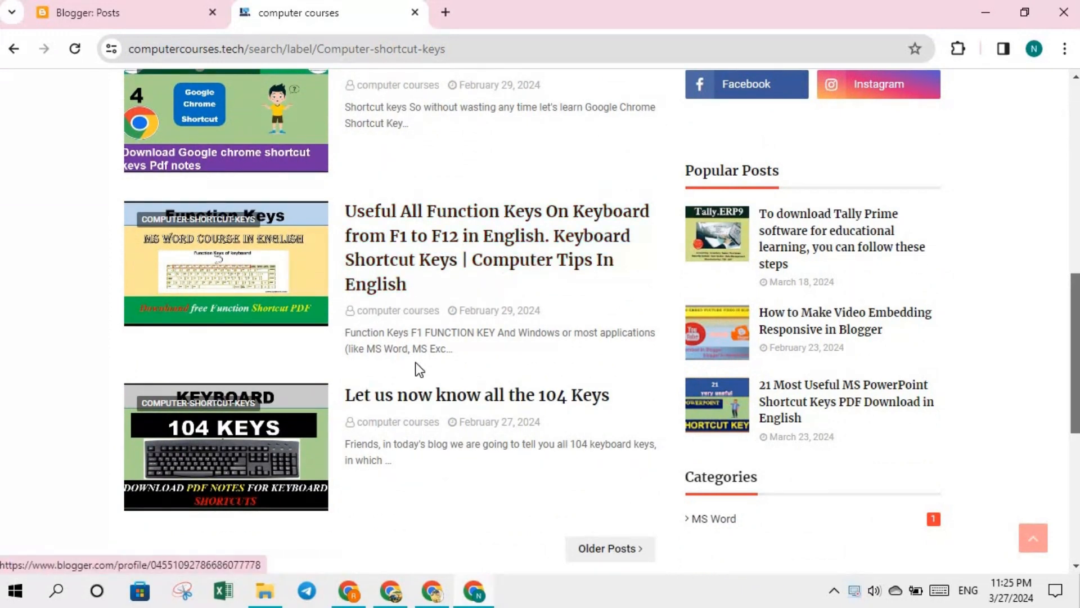
# - Open 'Let us now know all the 104 Keys', skim its key list, and return to the top
pyautogui.click(487, 411)
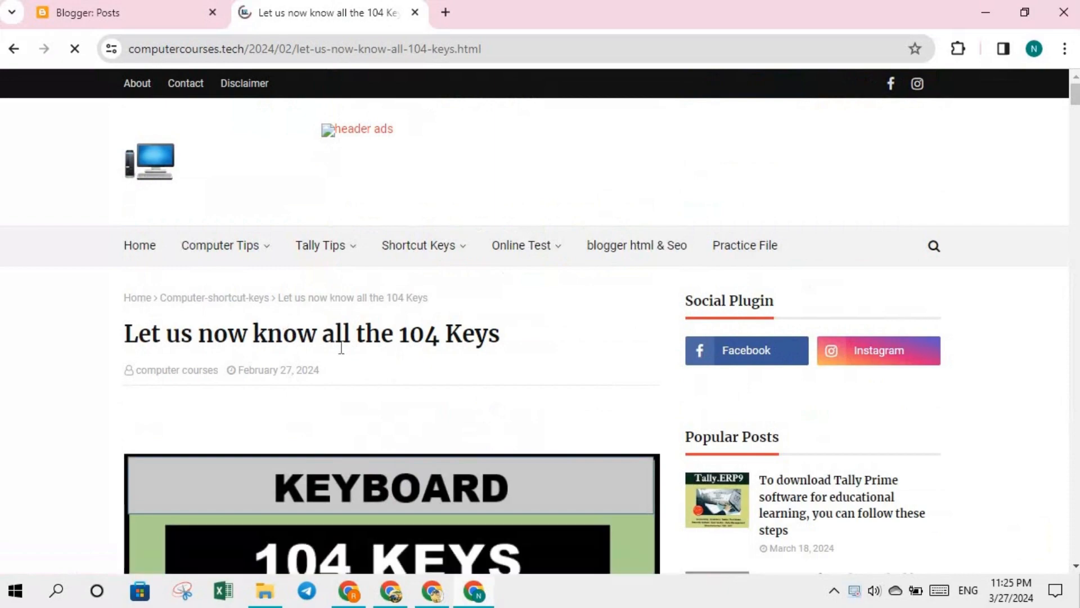
pyautogui.moveTo(1076, 98); pyautogui.dragTo(1076, 528)
pyautogui.scroll(4, 754, 489)
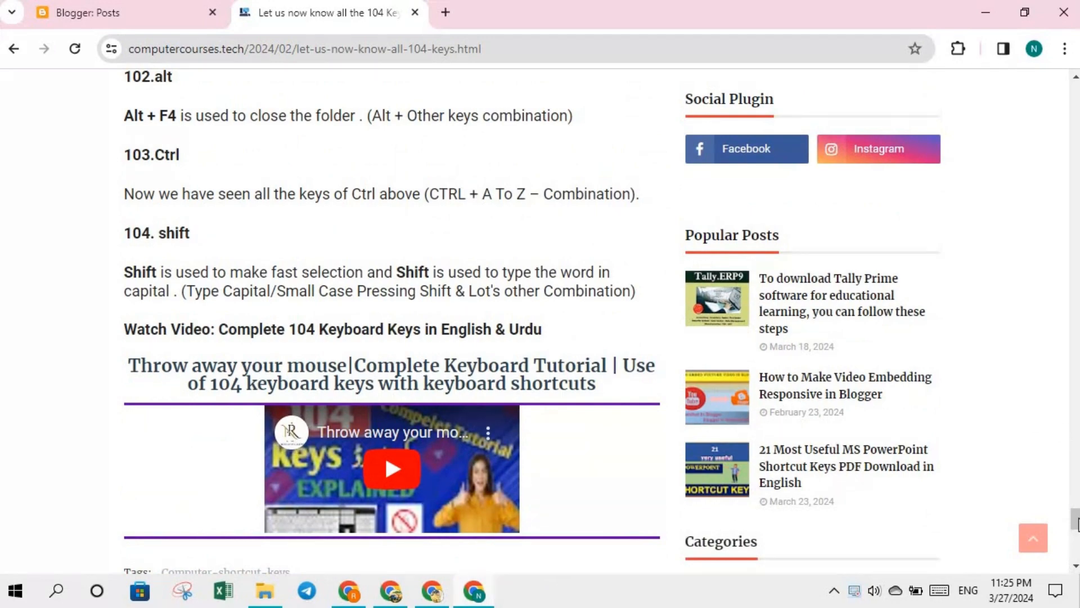
pyautogui.click(1033, 538)
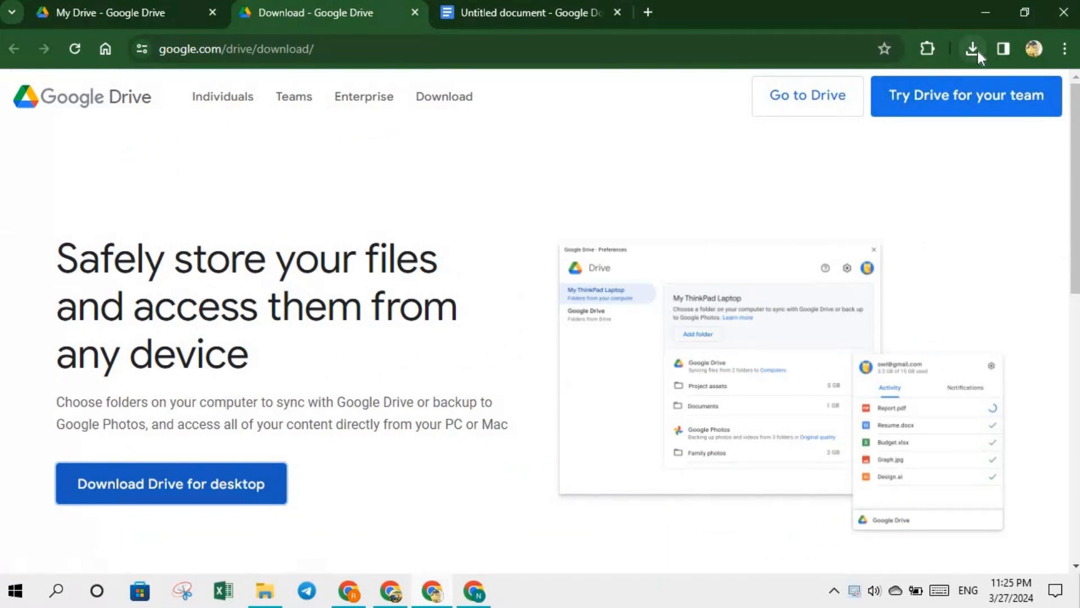
# - Resume the interrupted GoogleDriveSetup.exe download until complete, then bring File Explorer forward
pyautogui.click(973, 50)
pyautogui.click(934, 121)
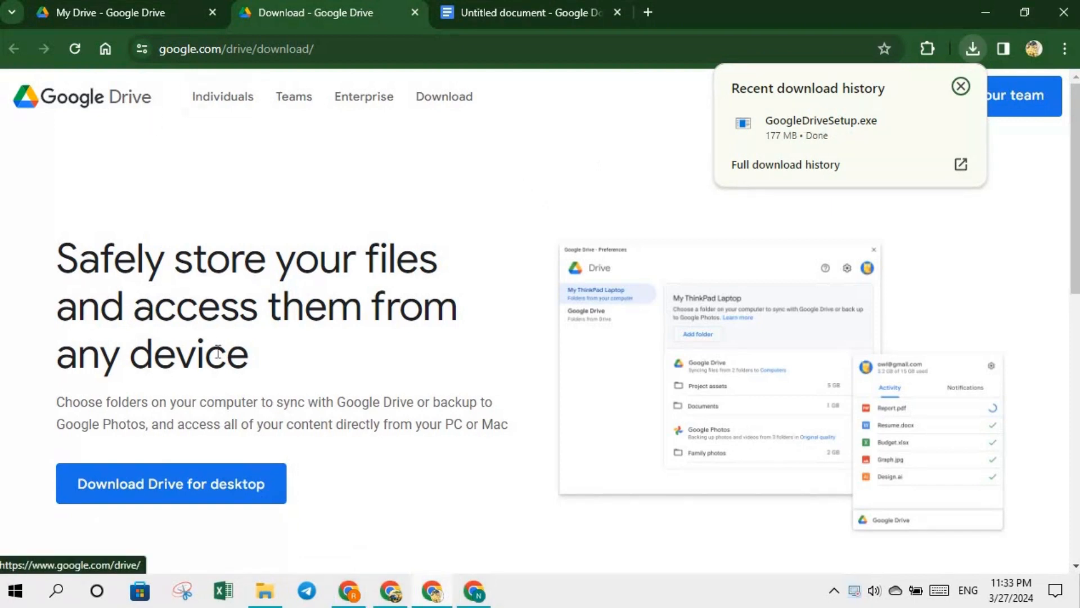
pyautogui.click(267, 590)
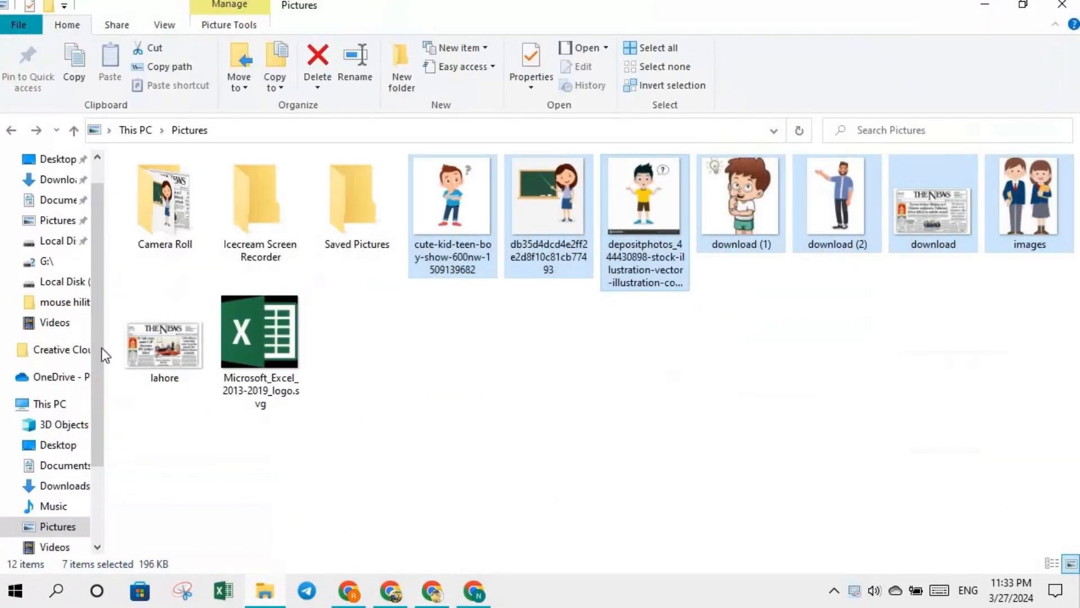
# - Run the GoogleDriveSetup installer from the Downloads folder in File Explorer
pyautogui.click(54, 202)
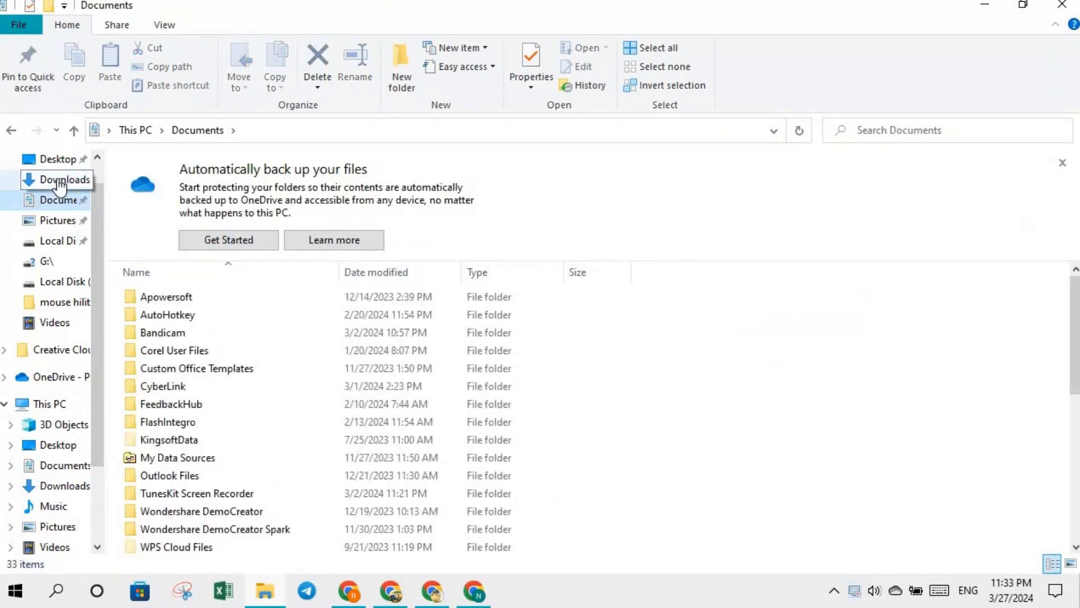
pyautogui.click(60, 182)
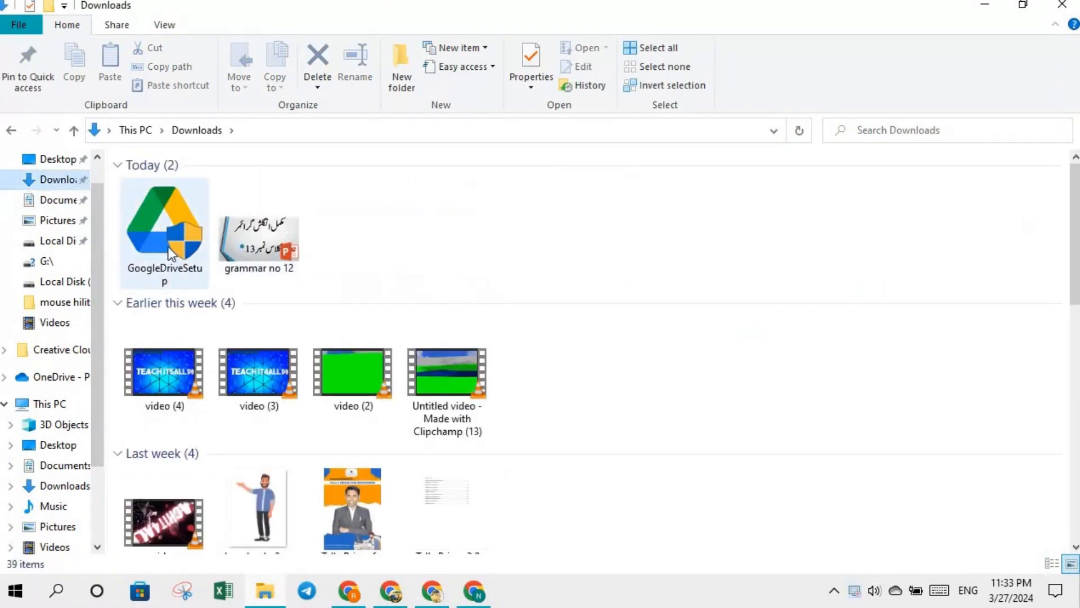
pyautogui.moveTo(167, 252)
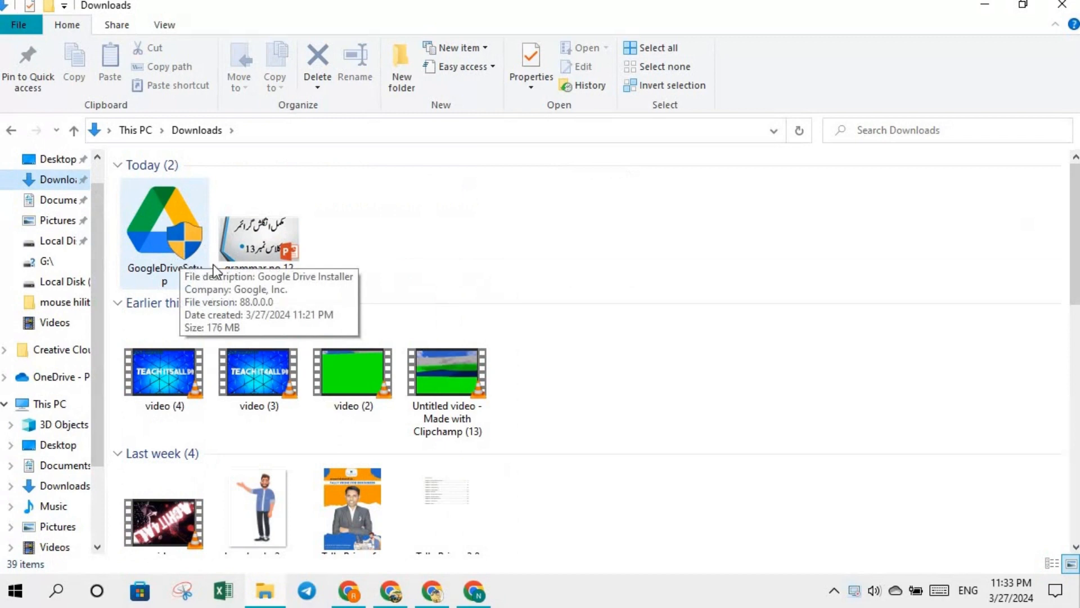
pyautogui.doubleClick(158, 235)
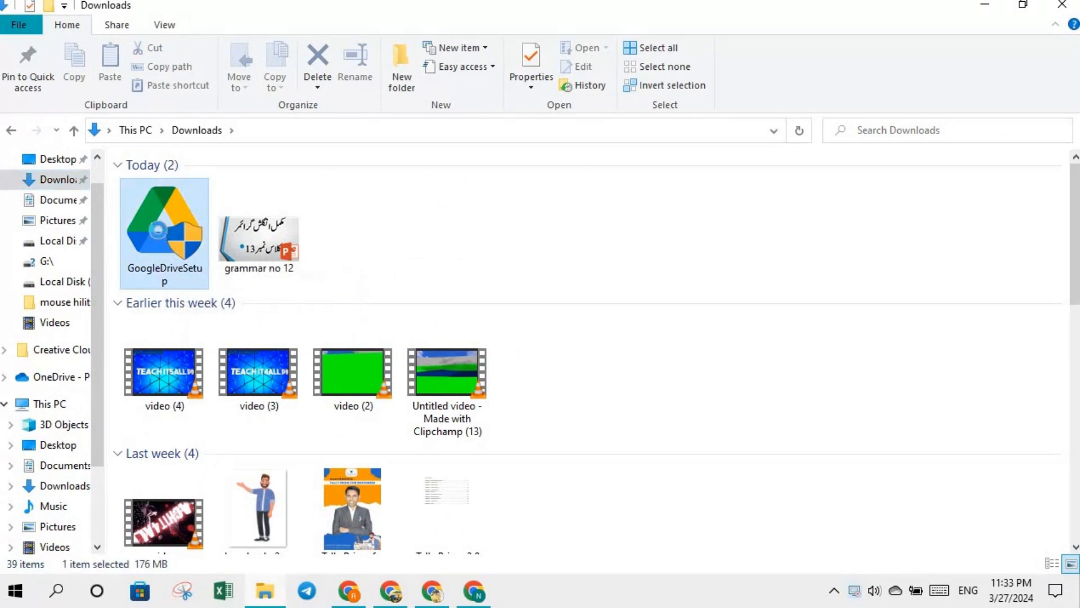
pyautogui.rightClick(159, 235)
pyautogui.click(190, 177)
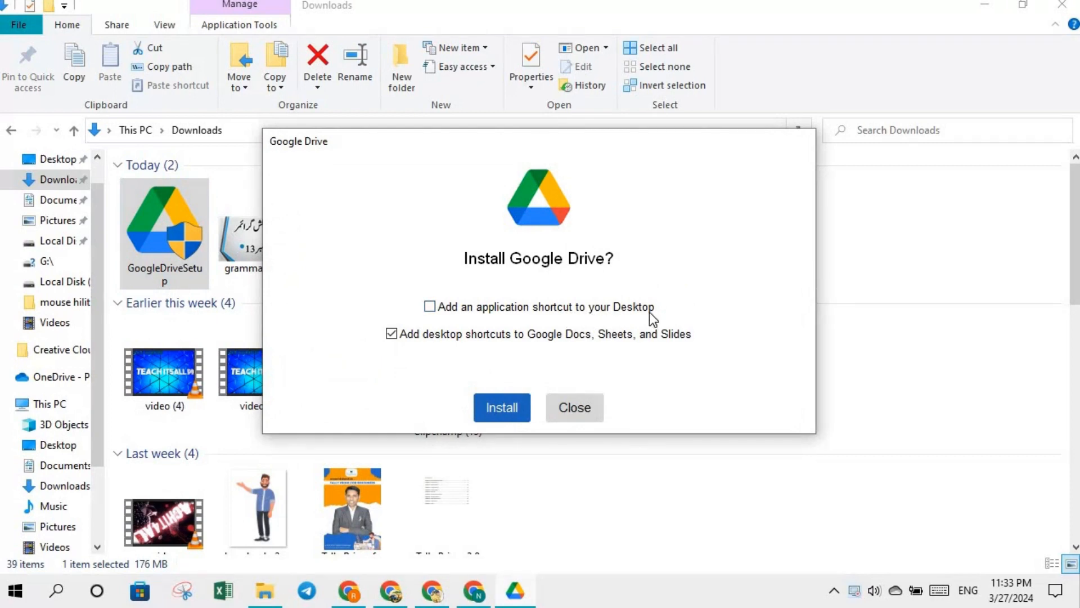
# - Install Google Drive with a desktop shortcut and Docs, Sheets and Slides shortcuts, then launch and close
pyautogui.click(430, 310)
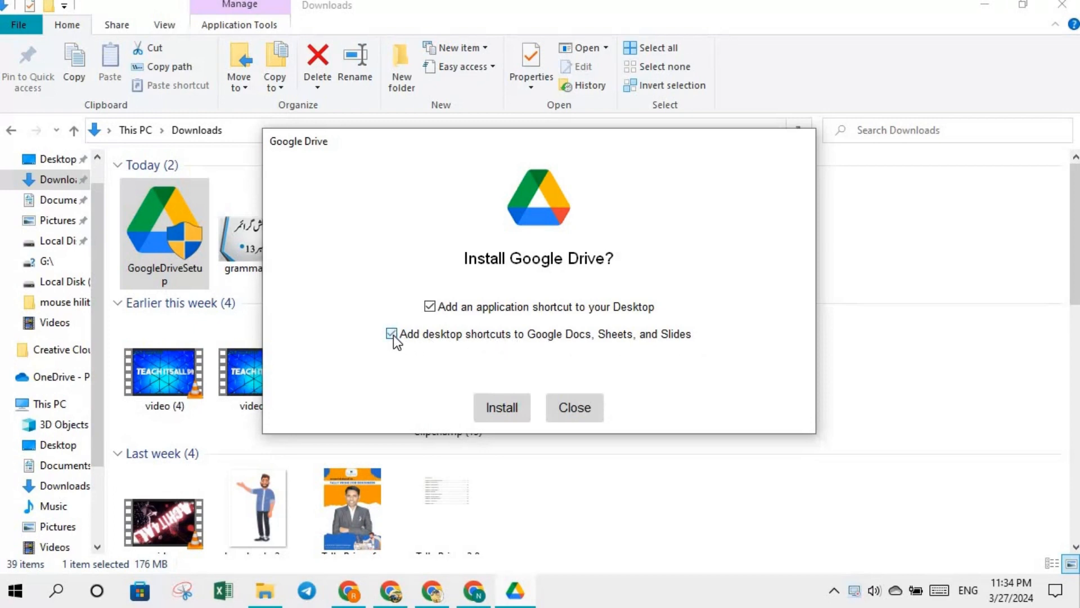
pyautogui.click(502, 416)
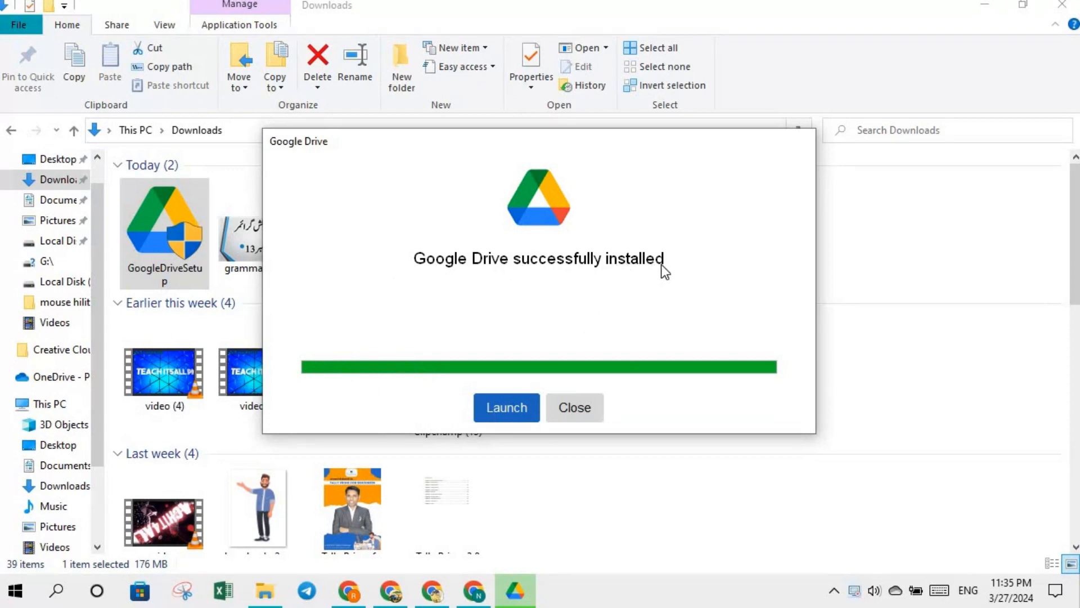
pyautogui.click(505, 408)
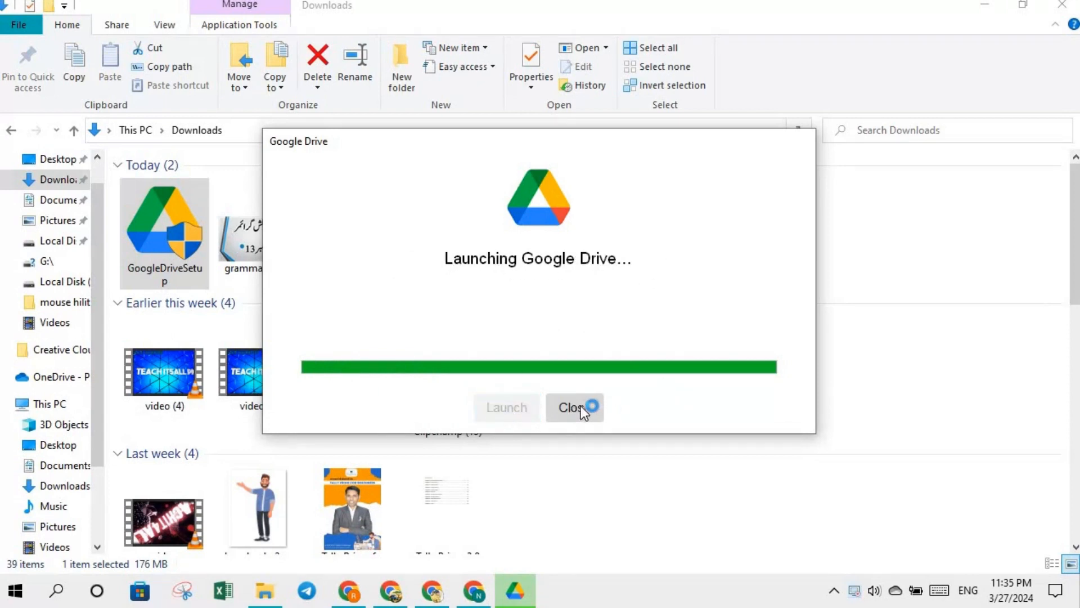
pyautogui.click(579, 406)
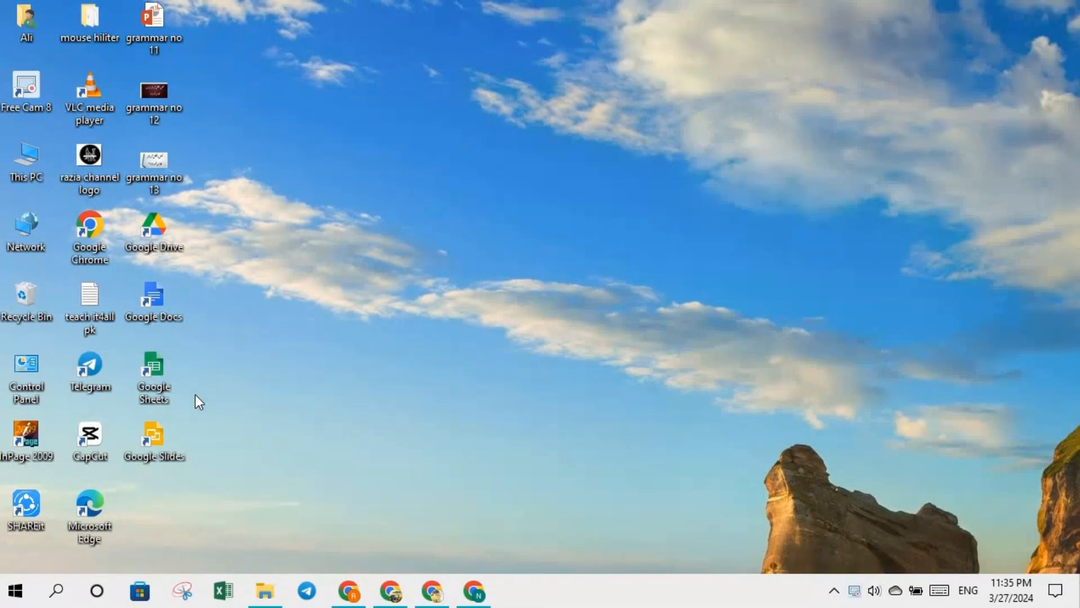
# - Open the Google Docs home page in Opera from the new Google Docs desktop shortcut
pyautogui.press('ctrl')
pyautogui.press('ctrl')
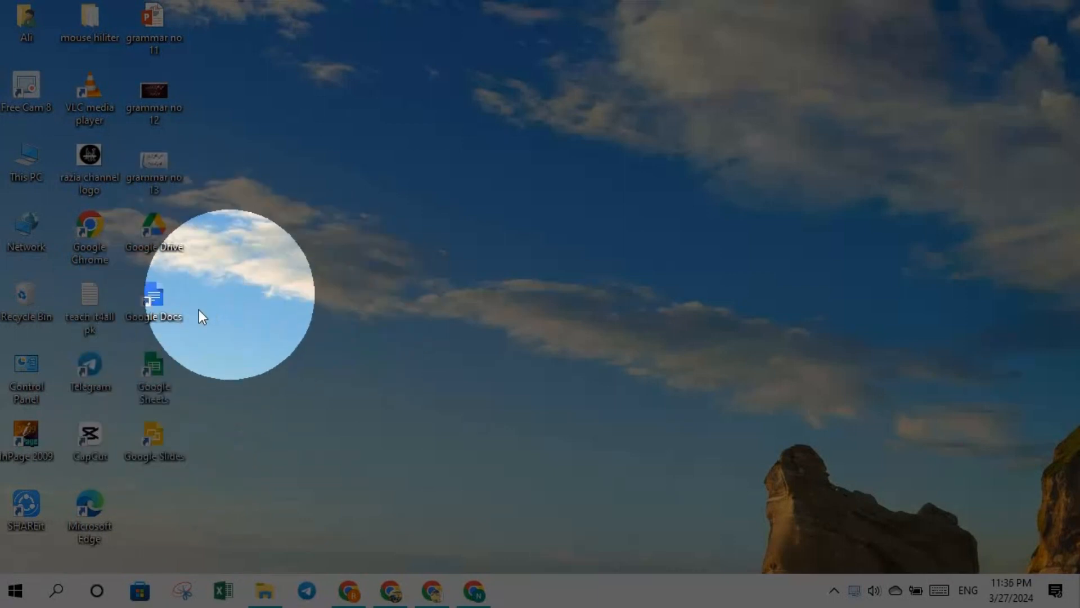
pyautogui.doubleClick(147, 305)
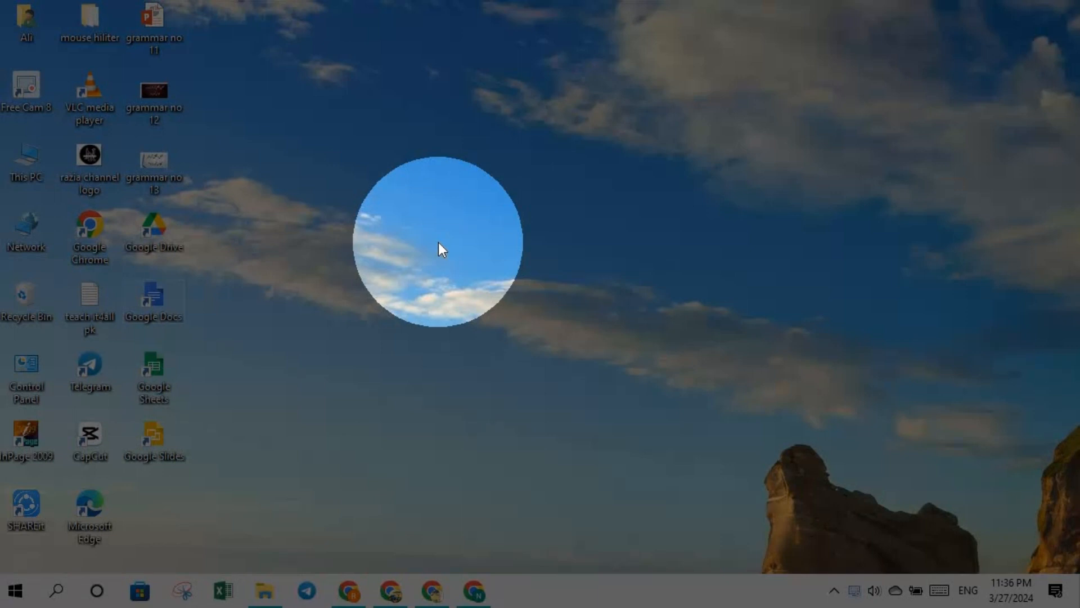
pyautogui.click(439, 248)
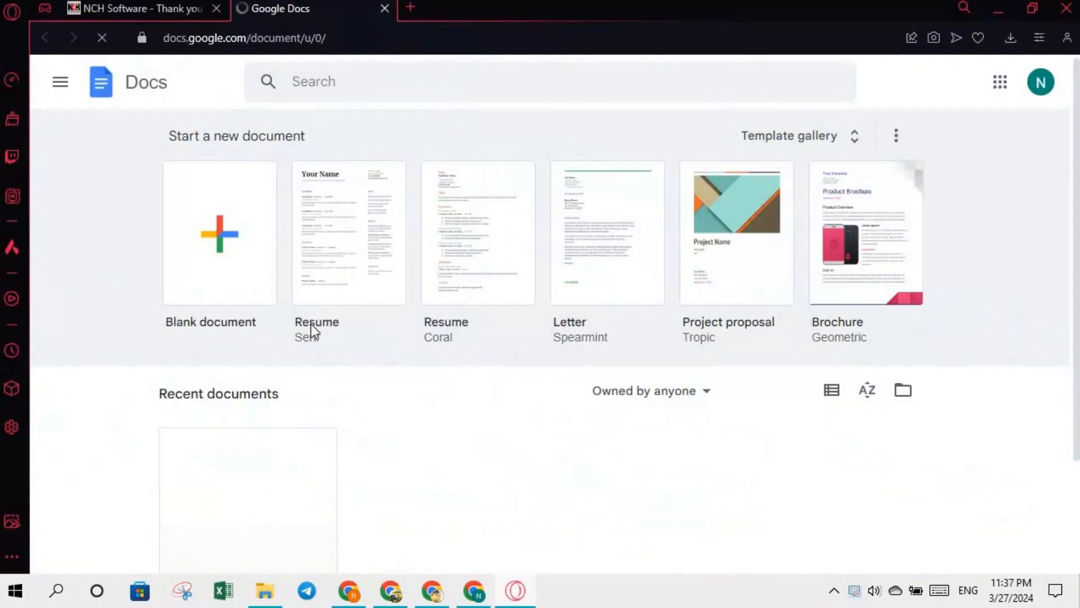
# - Create a new blank Google Docs document
pyautogui.click(214, 233)
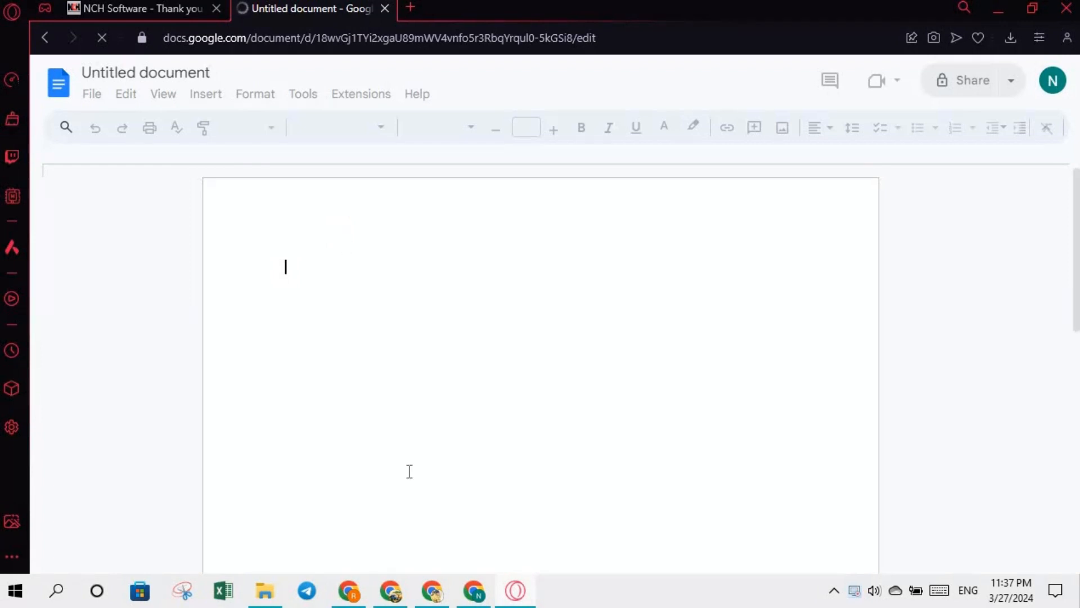
# - Return to the Google Drive download page in Chrome
pyautogui.click(433, 592)
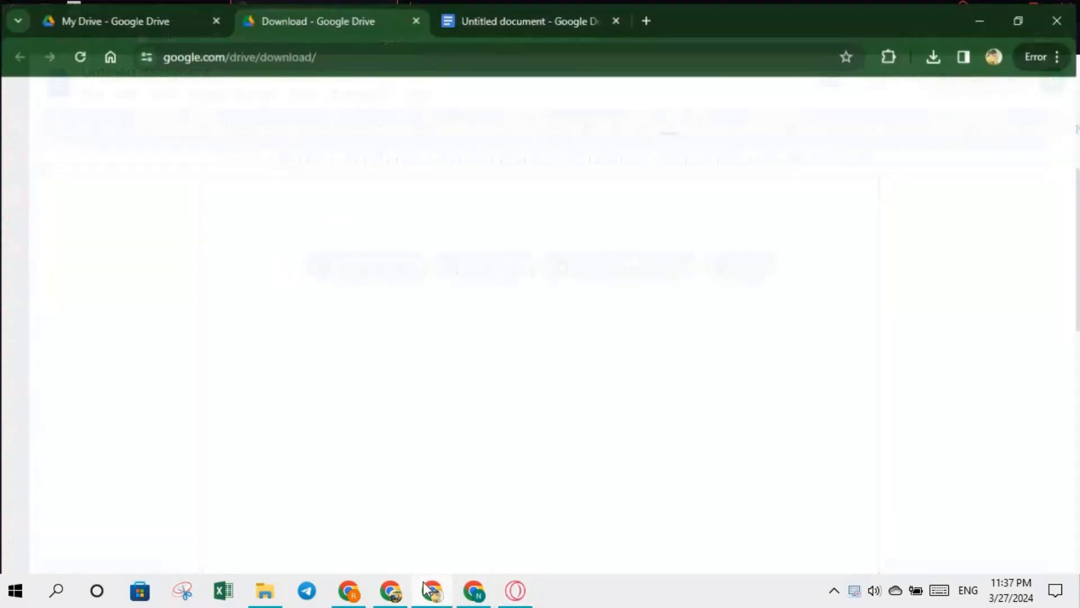